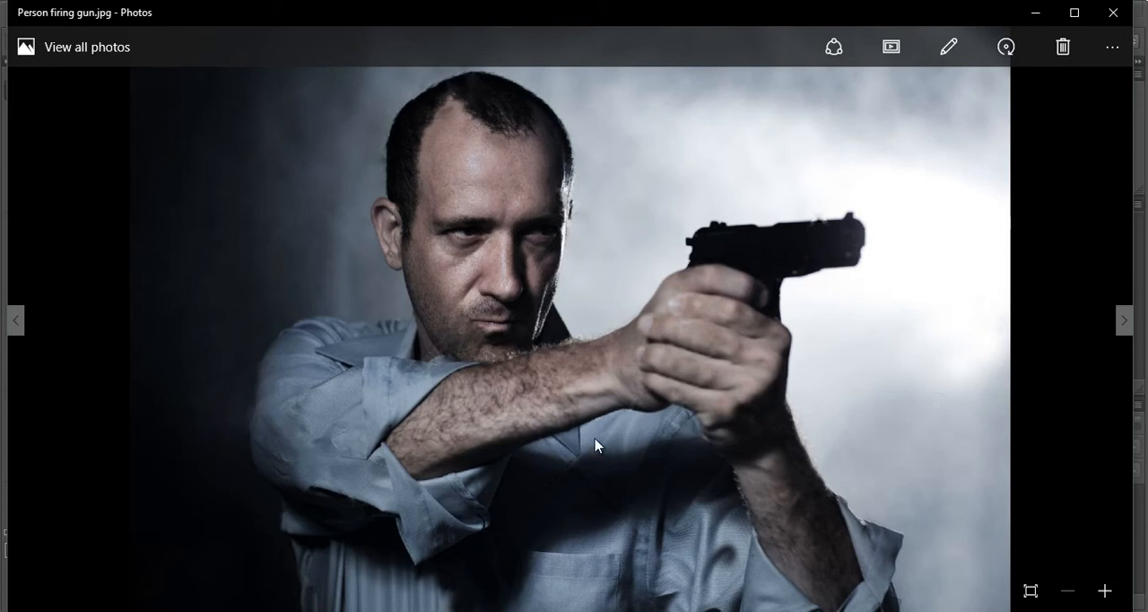
# - Compare the original gunman photo with the finished comic-style version, and switch to Photoshop
pyautogui.press('Right')
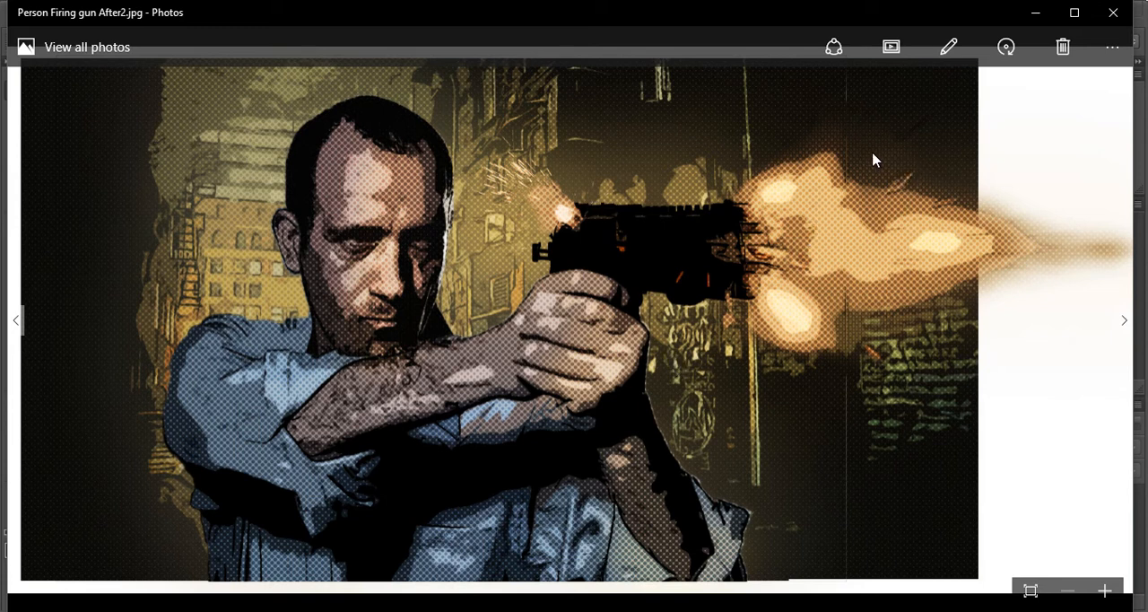
pyautogui.hotkey('alt', 'Tab')
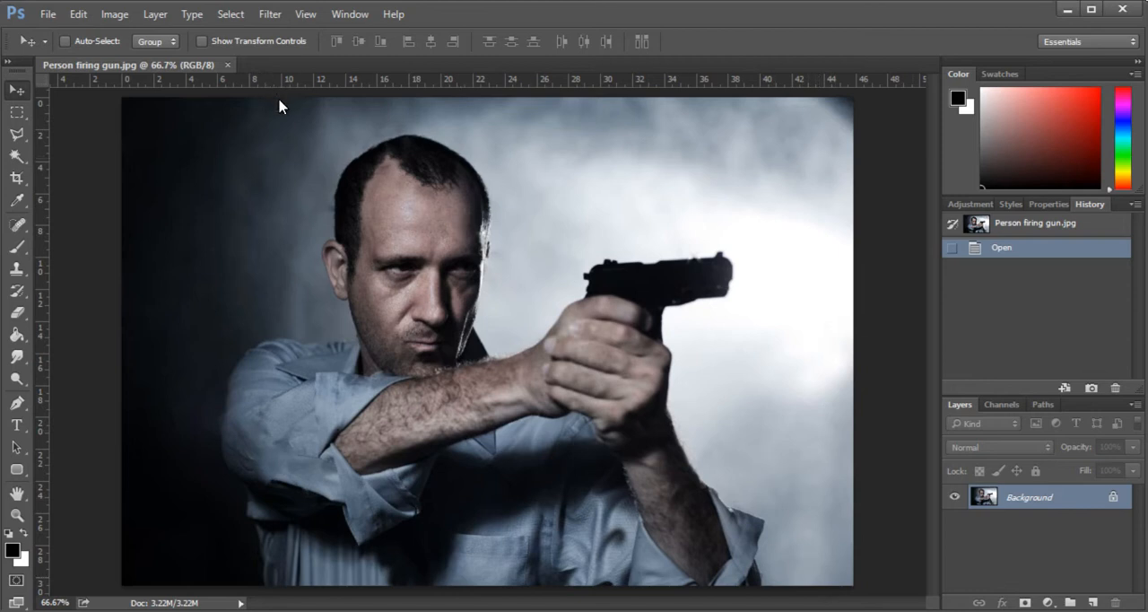
pyautogui.click(272, 14)
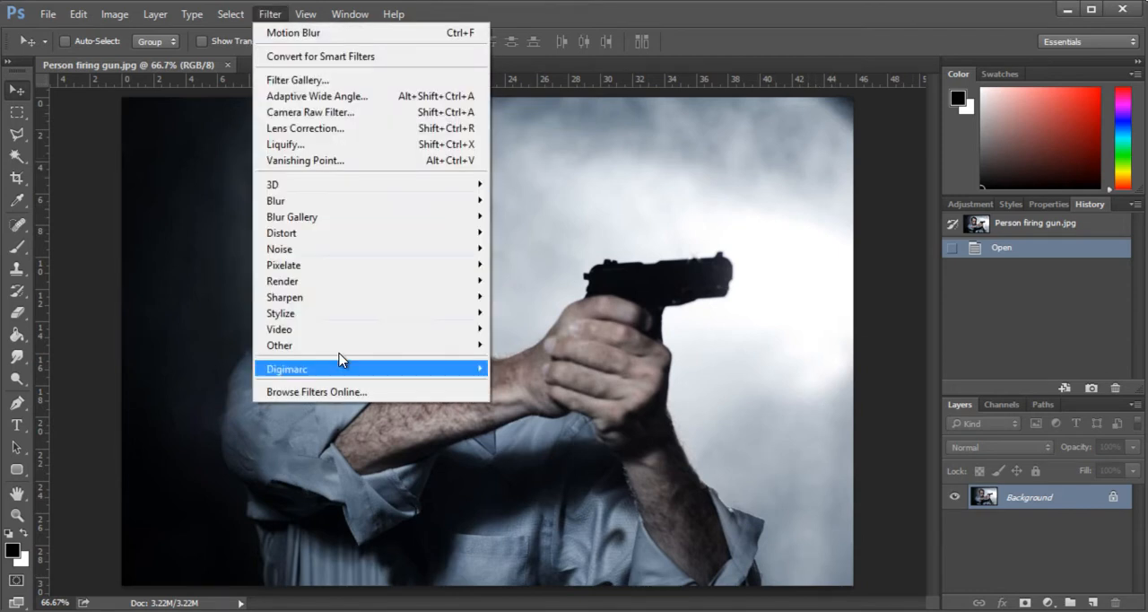
pyautogui.moveTo(348, 265)
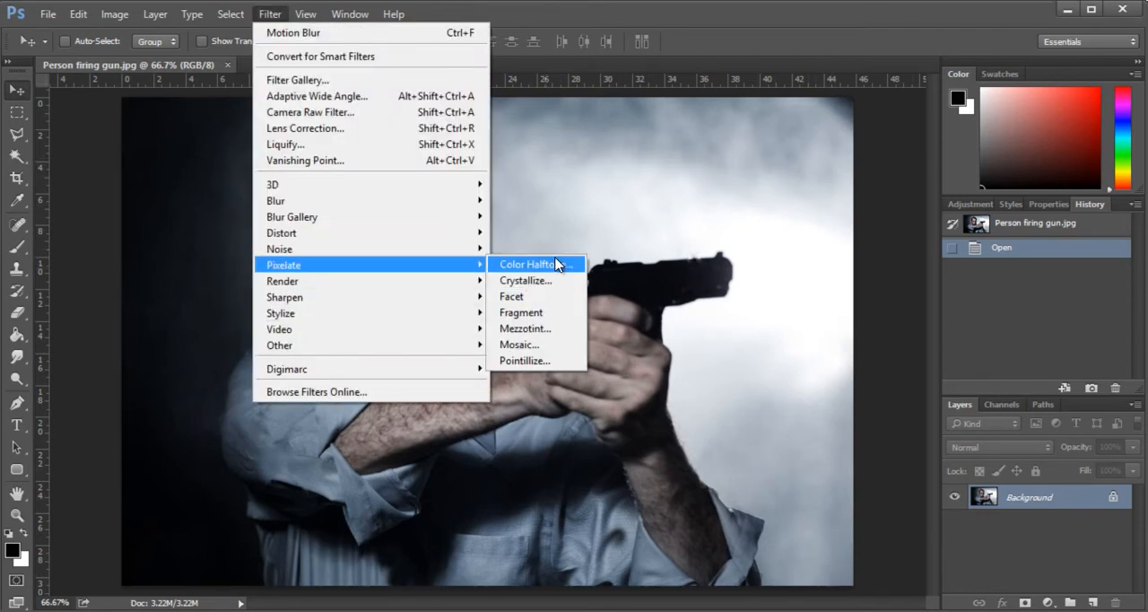
pyautogui.click(855, 79)
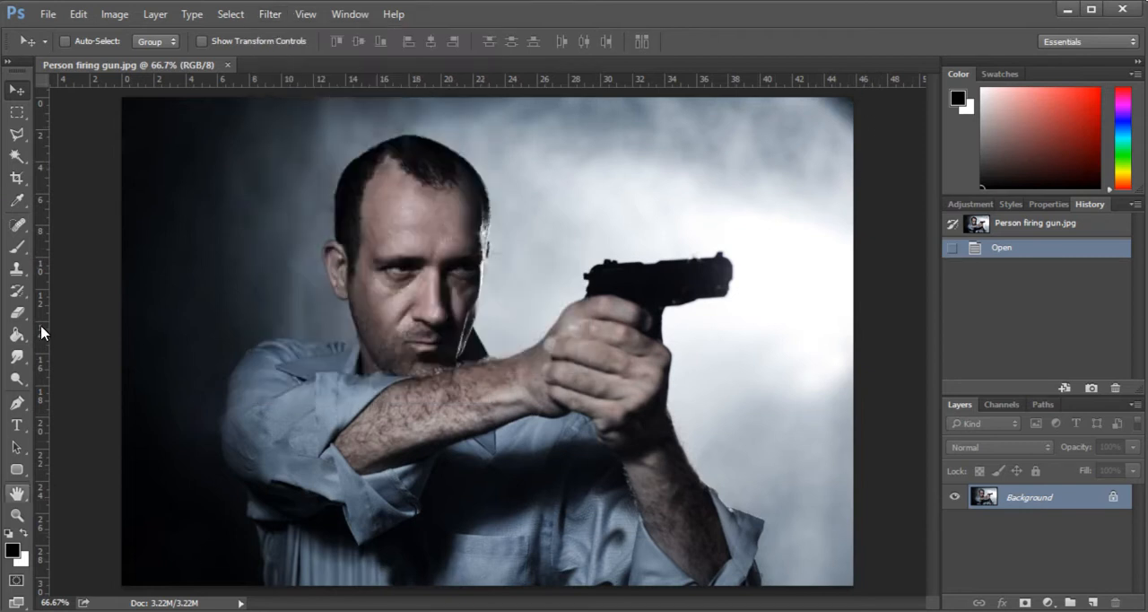
# - Resize the image to a resolution of 150 pixels/inch and a height of 1000 pixels, keeping the proportions
pyautogui.click(108, 19)
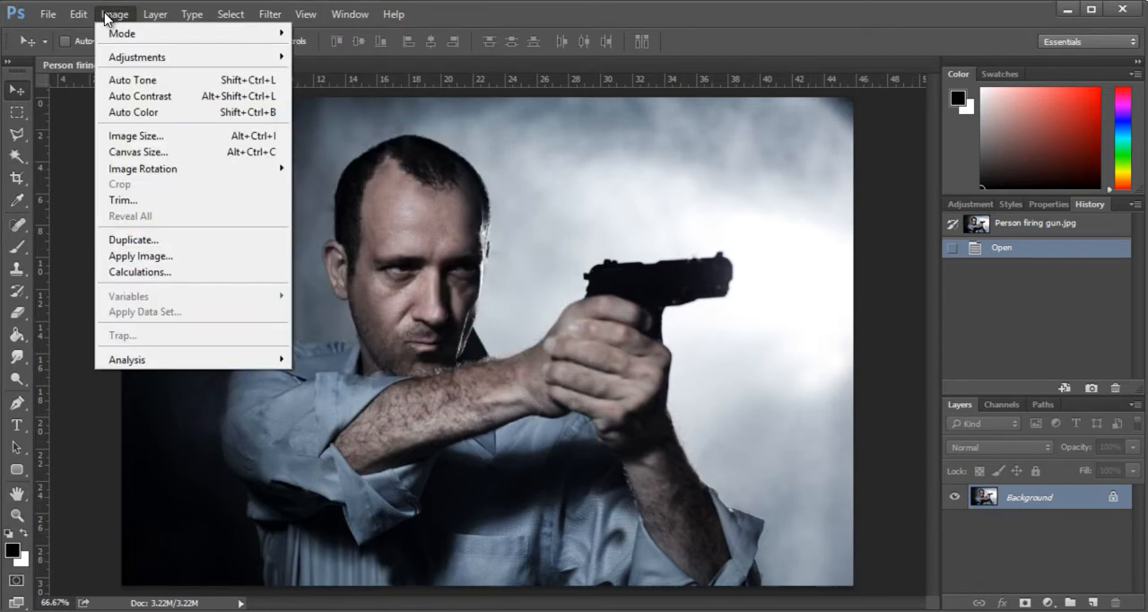
pyautogui.click(165, 137)
pyautogui.moveTo(721, 224); pyautogui.dragTo(669, 239)
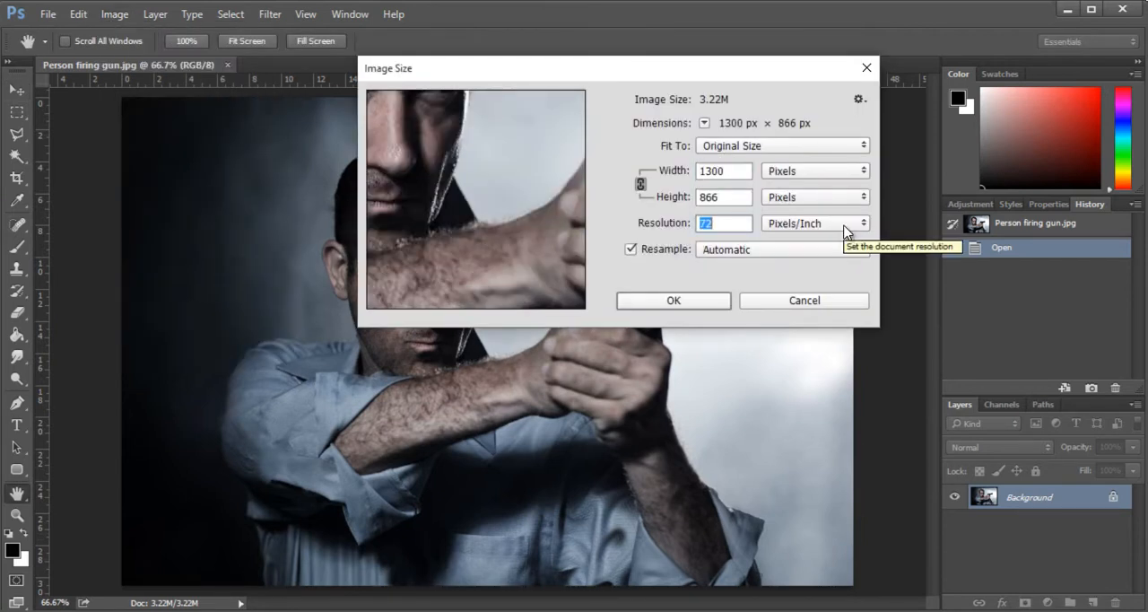
pyautogui.write('150')
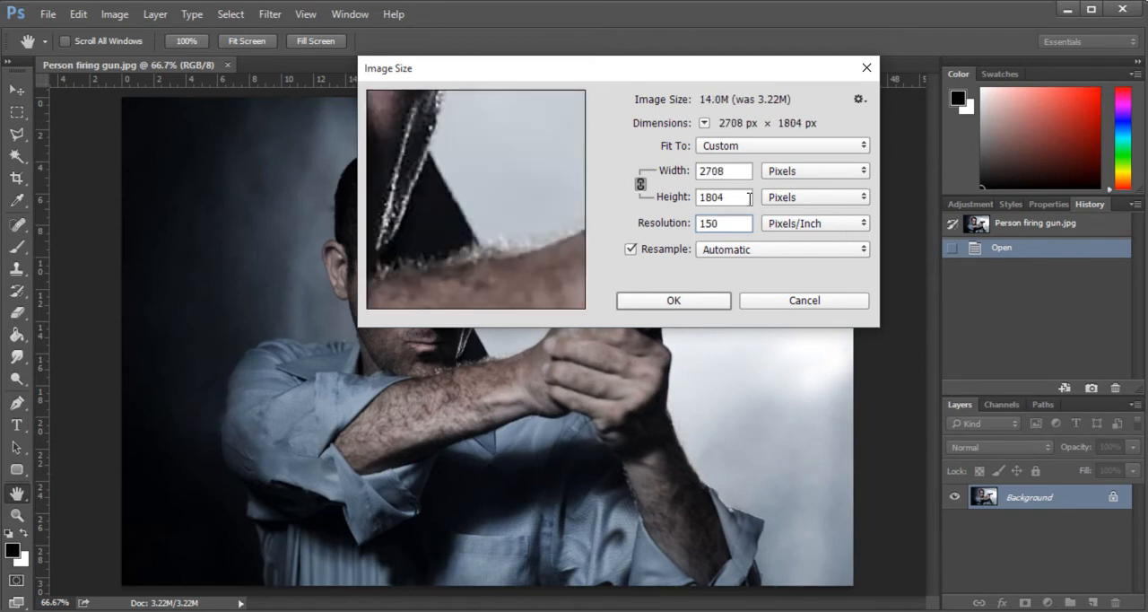
pyautogui.hotkey('shift', 'Tab')
pyautogui.write('1000')
pyautogui.click(725, 221)
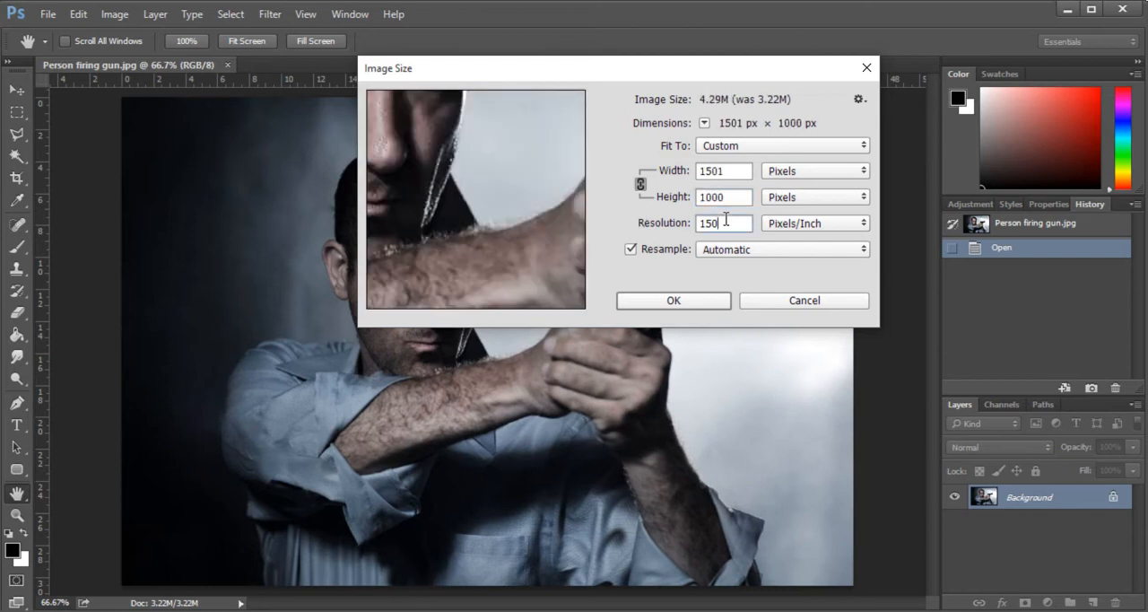
pyautogui.click(682, 300)
pyautogui.press('v')
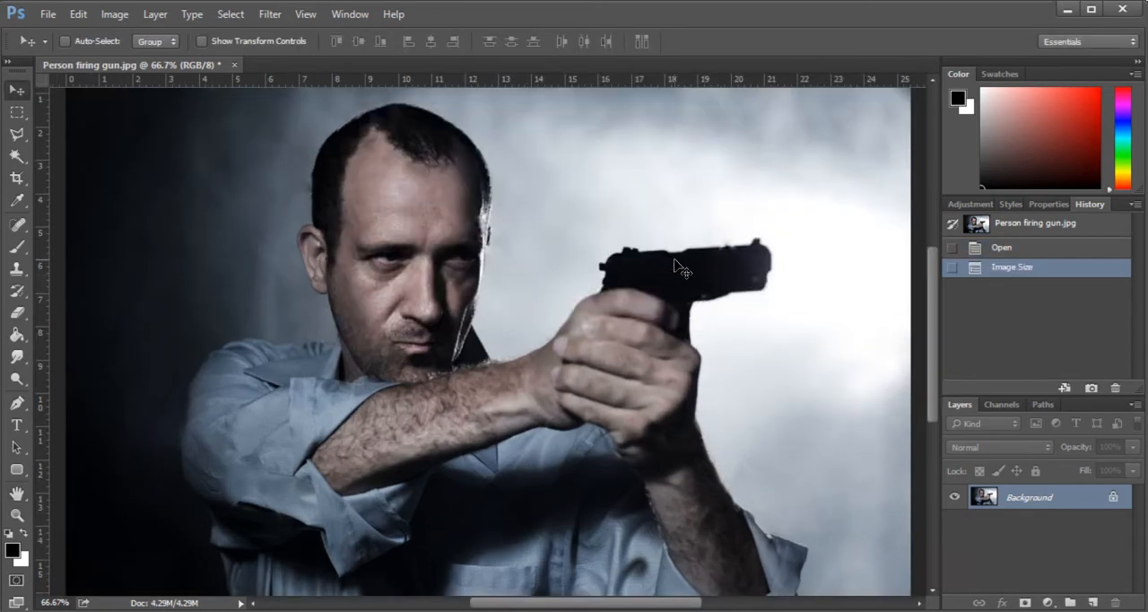
pyautogui.hotkey('ctrl', '0')
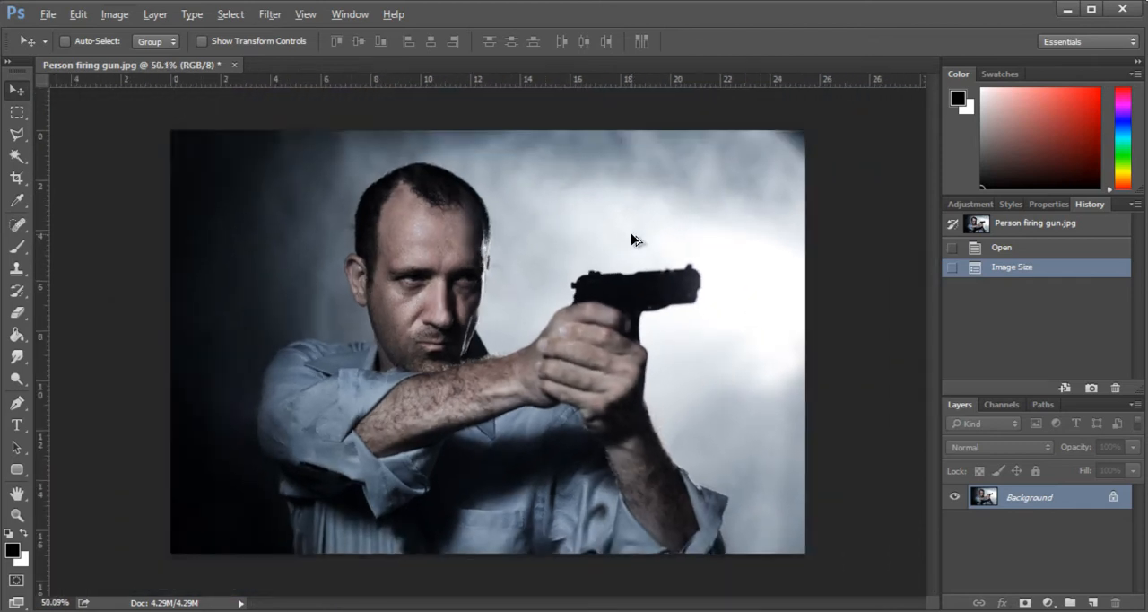
# - Unlock the background layer, add an empty layer beneath it, and make the photo layer active again
pyautogui.press('alt')
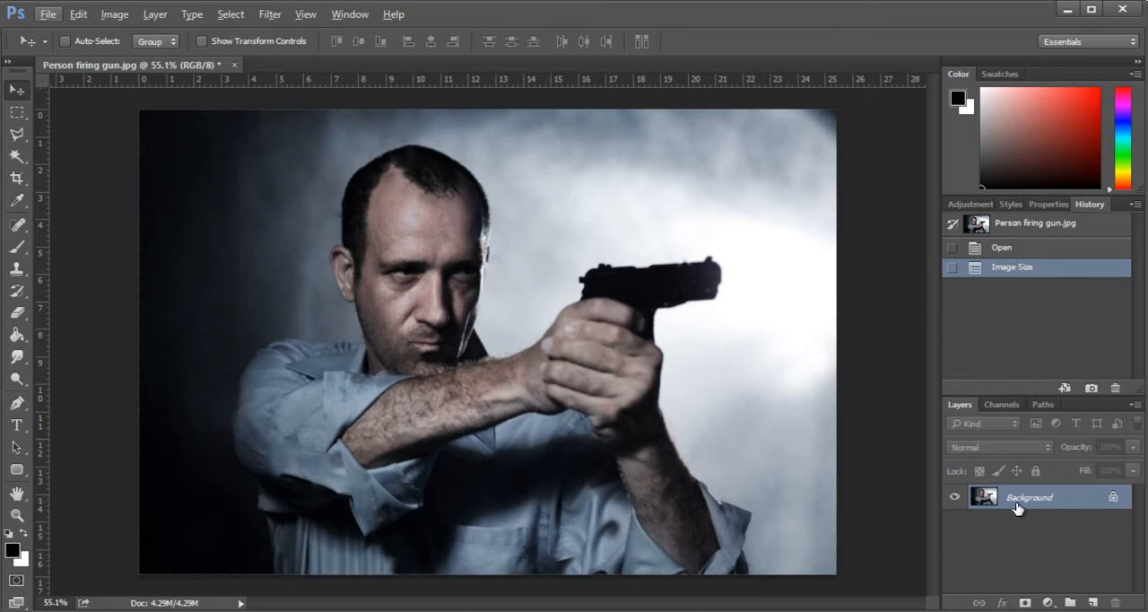
pyautogui.click(1113, 500)
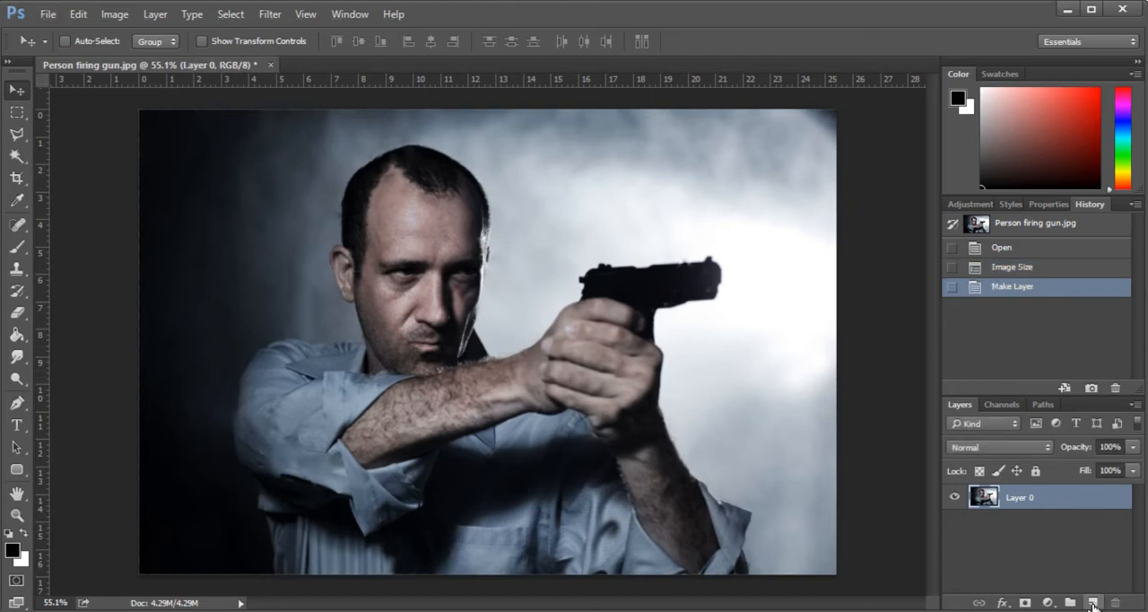
pyautogui.click(1093, 602)
pyautogui.moveTo(1073, 507); pyautogui.dragTo(1080, 531)
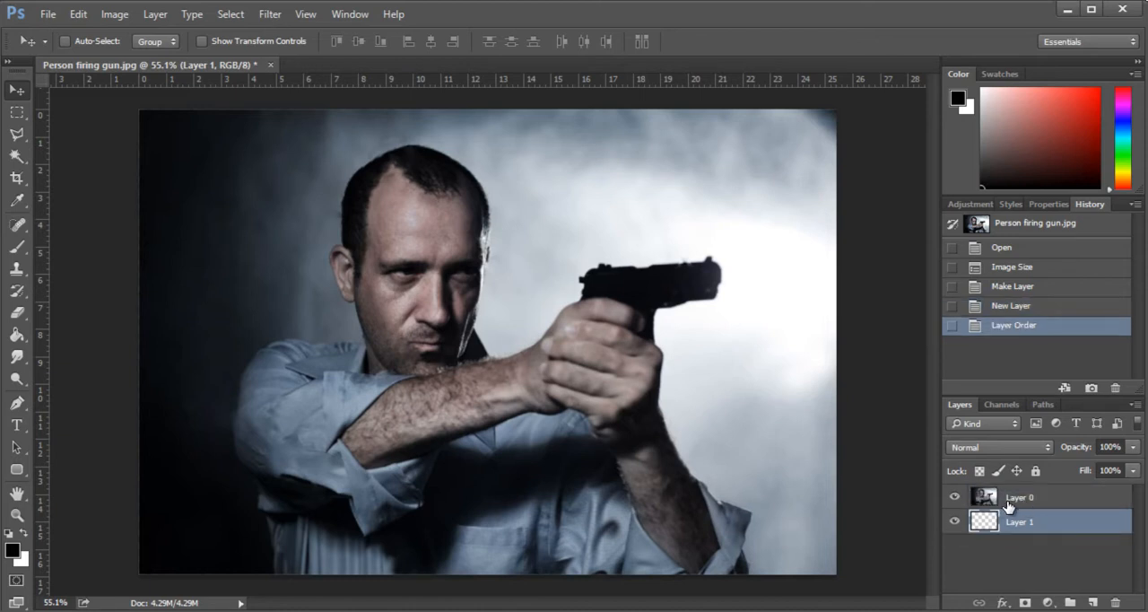
pyautogui.click(1007, 502)
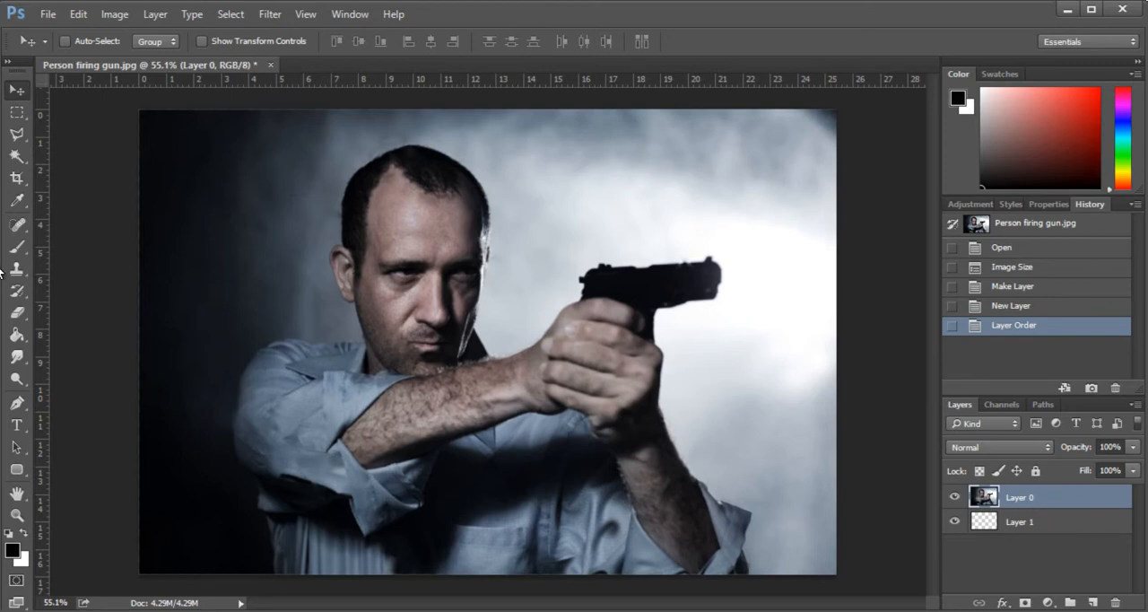
# - Outline the background patch between the man's face and the gun with the Polygonal Lasso and delete it
pyautogui.click(16, 155)
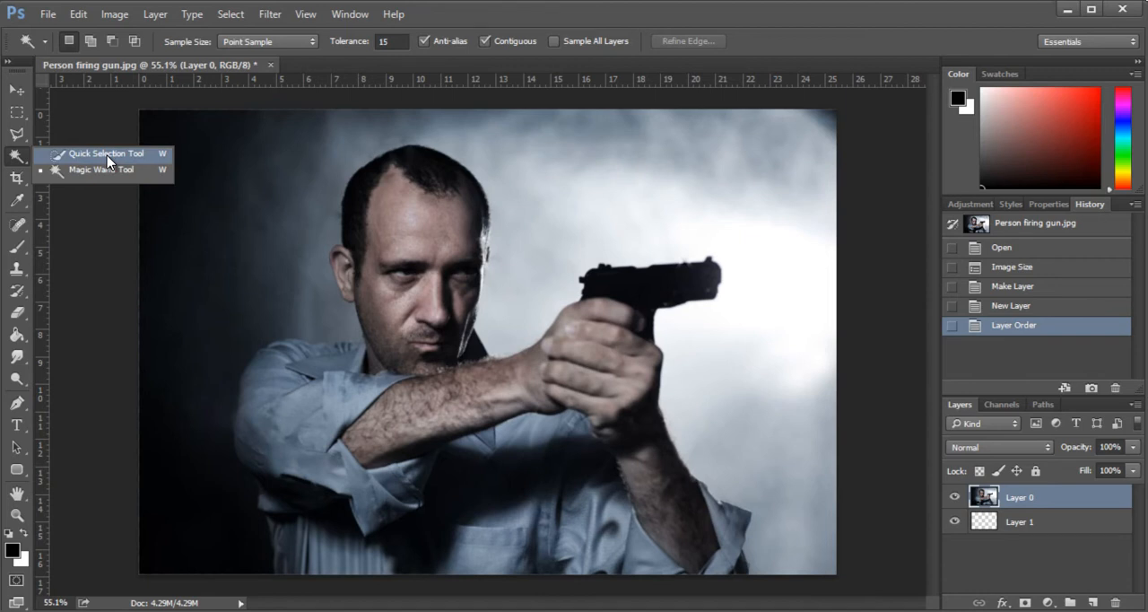
pyautogui.click(108, 159)
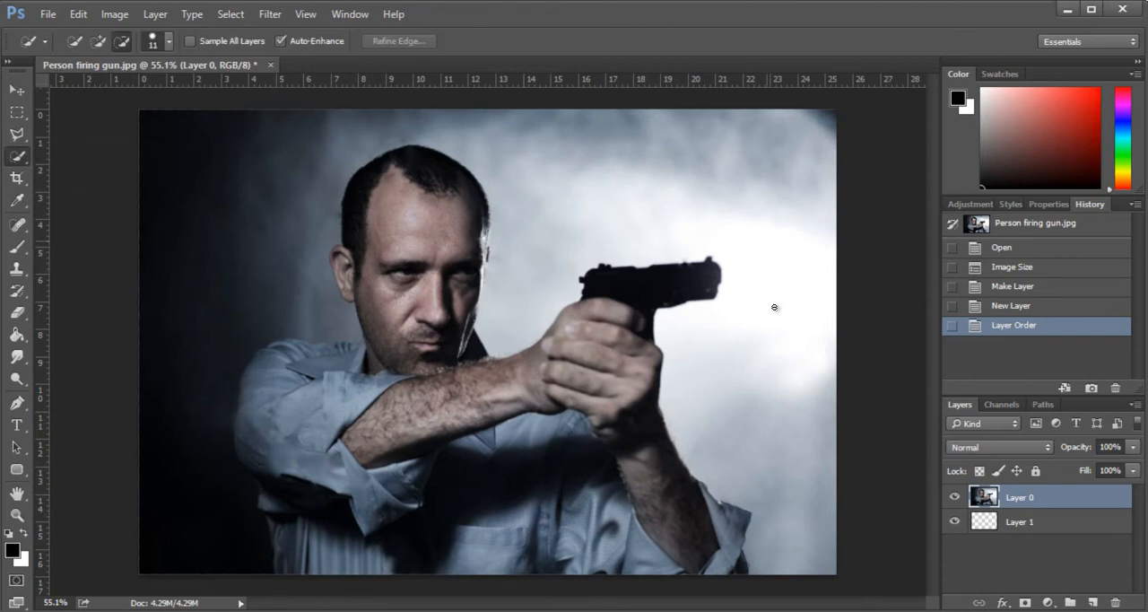
pyautogui.click(17, 135)
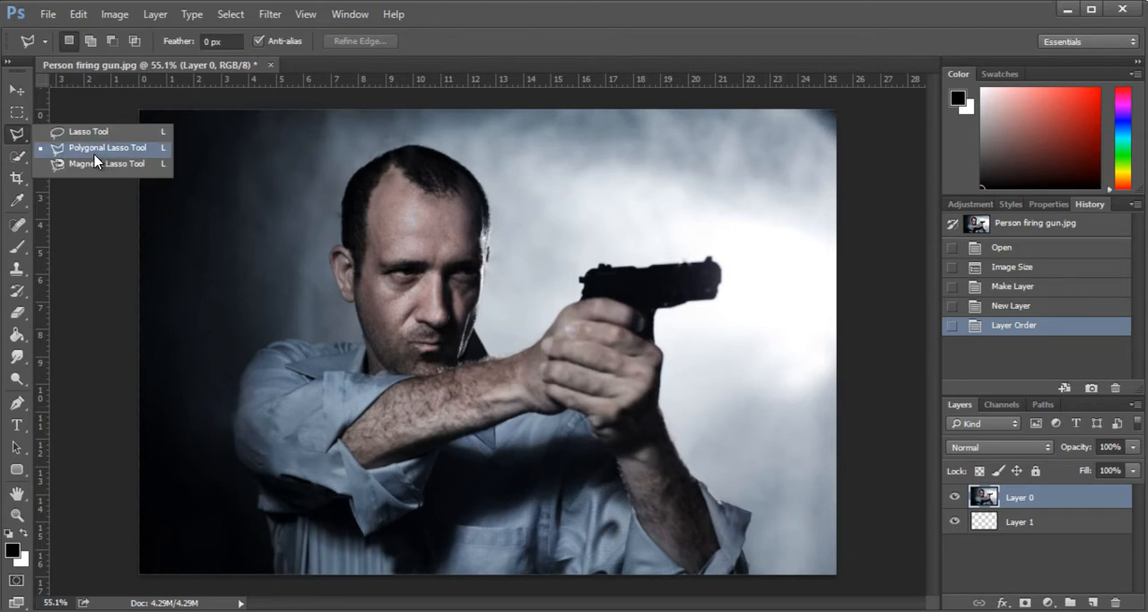
pyautogui.click(18, 135)
pyautogui.click(88, 150)
pyautogui.click(489, 194)
pyautogui.click(490, 257)
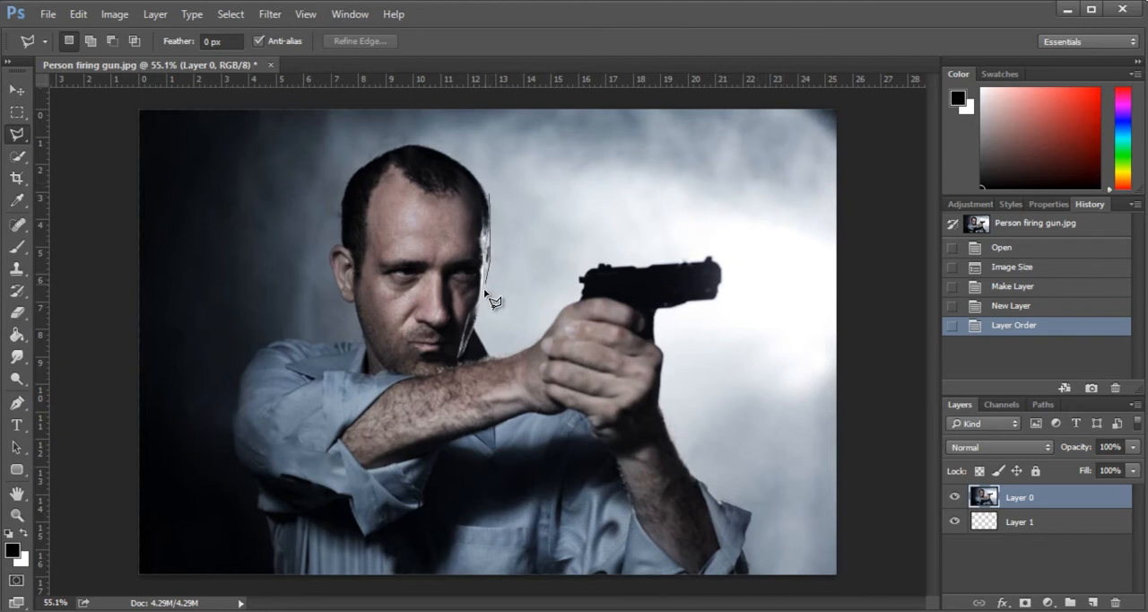
pyautogui.click(476, 320)
pyautogui.click(490, 359)
pyautogui.click(546, 331)
pyautogui.click(551, 266)
pyautogui.click(491, 196)
pyautogui.press('Delete')
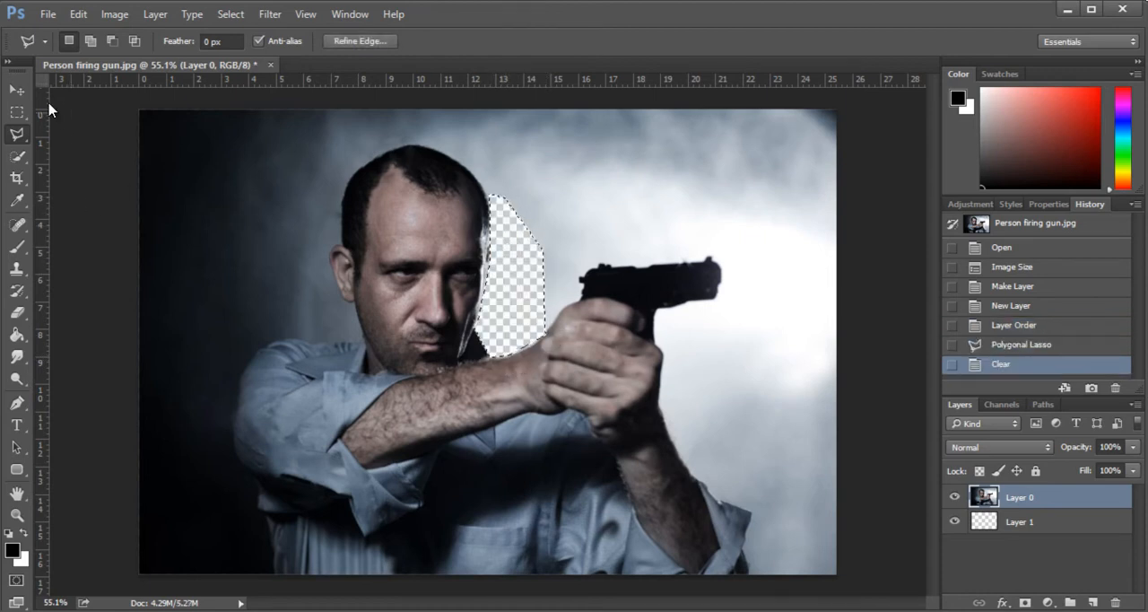
# - Undo the deletion of the background patch and clear the lasso selection
pyautogui.click(17, 112)
pyautogui.click(526, 279)
pyautogui.hotkey('ctrl', 'alt', 'z')
pyautogui.hotkey('ctrl', 'alt', 'z')
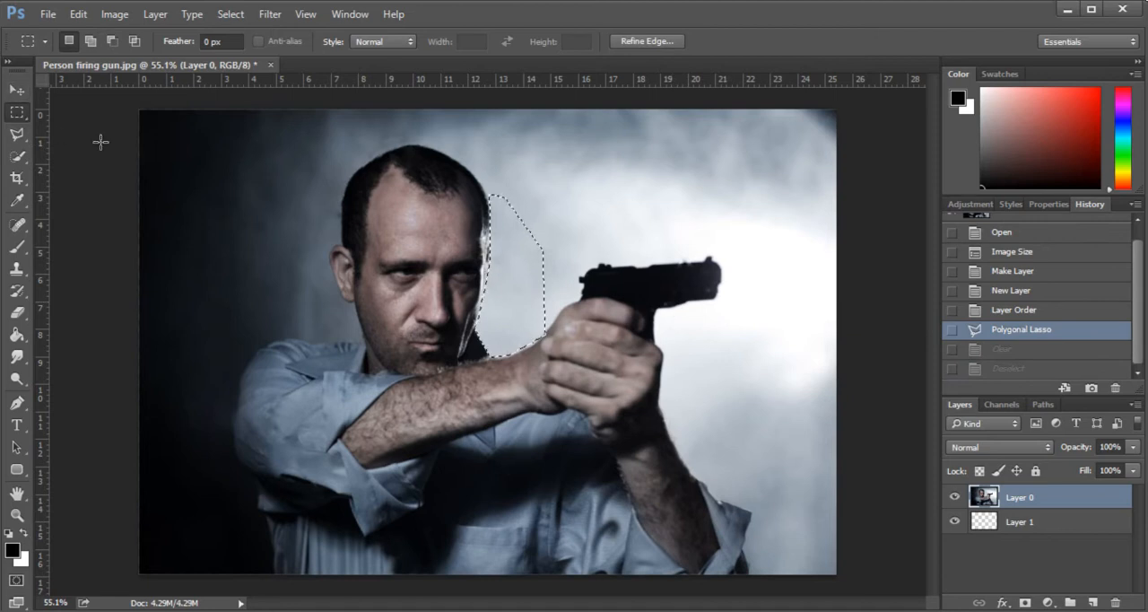
pyautogui.click(101, 142)
# - Select the background on both sides of the man with the Quick Selection tool
pyautogui.click(18, 156)
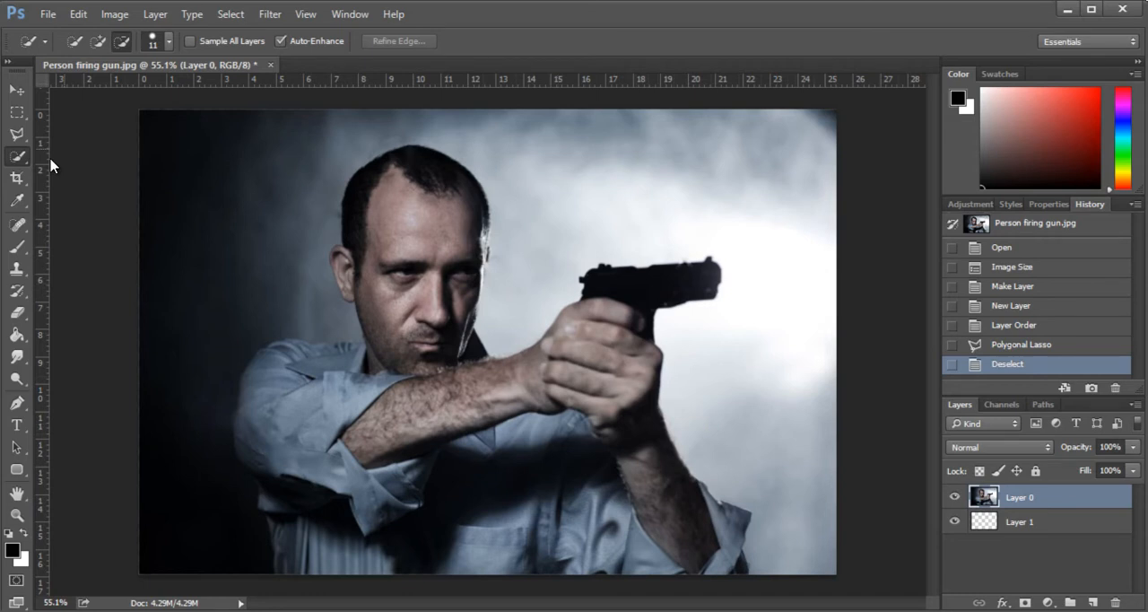
pyautogui.rightClick(18, 156)
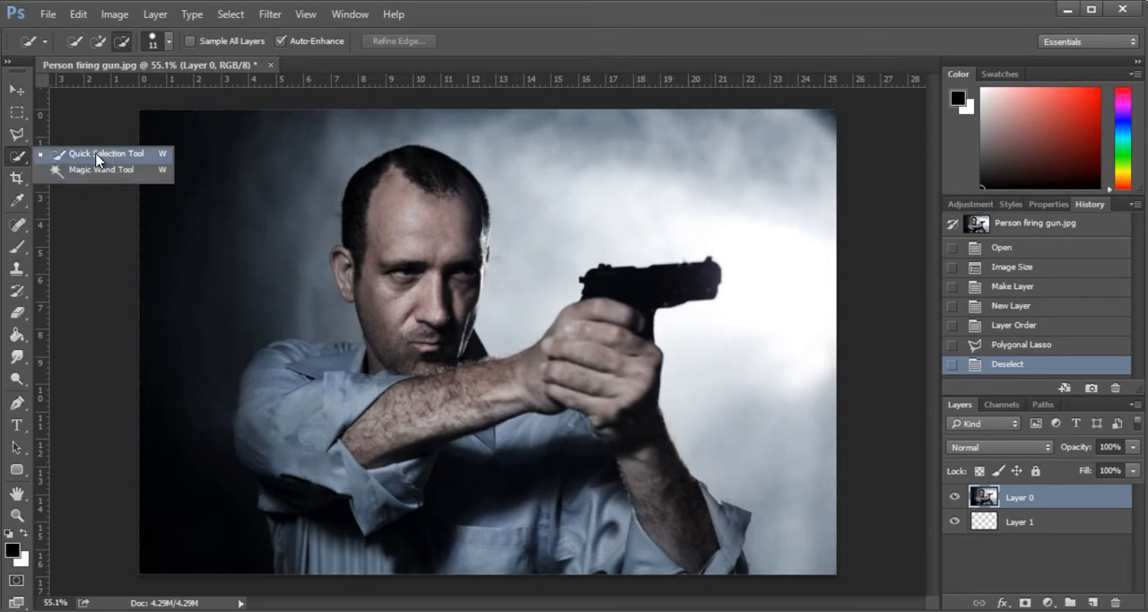
pyautogui.click(99, 154)
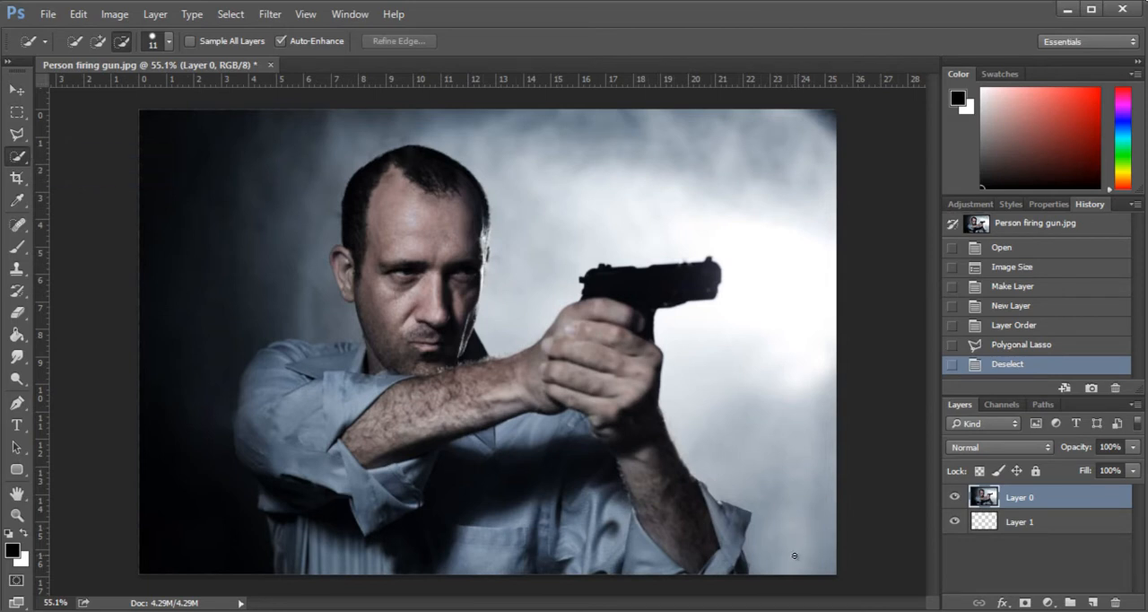
pyautogui.moveTo(808, 520)
pyautogui.mouseDown()
pyautogui.moveTo(782, 500)
pyautogui.moveTo(787, 454)
pyautogui.moveTo(751, 413)
pyautogui.moveTo(747, 384)
pyautogui.moveTo(797, 254)
pyautogui.moveTo(746, 174)
pyautogui.mouseUp()
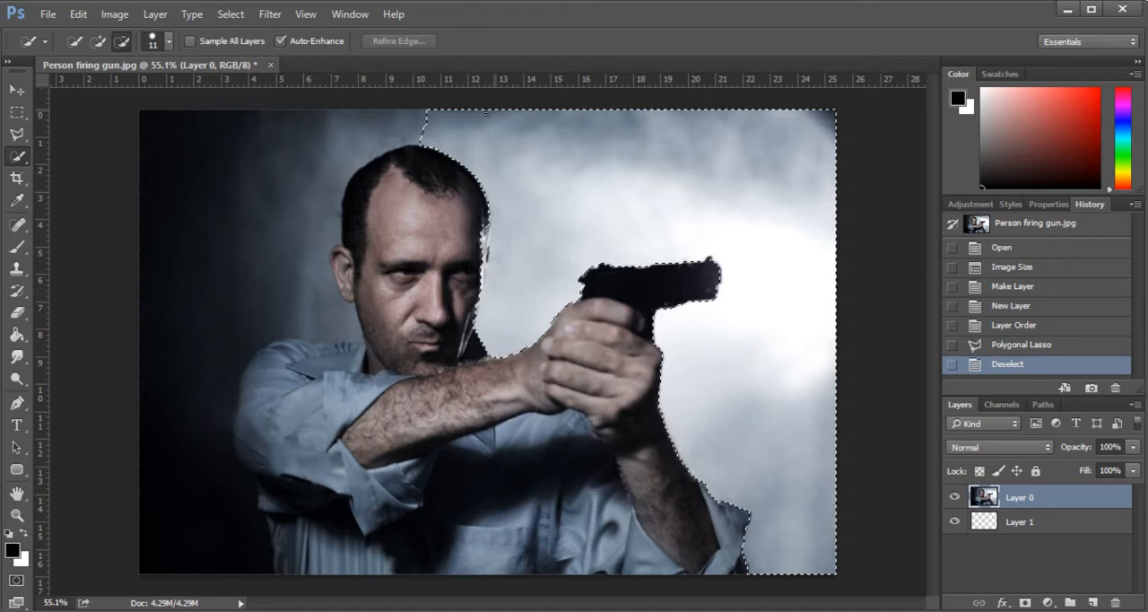
pyautogui.moveTo(428, 130)
pyautogui.mouseDown()
pyautogui.moveTo(263, 148)
pyautogui.moveTo(223, 259)
pyautogui.moveTo(305, 224)
pyautogui.mouseUp()
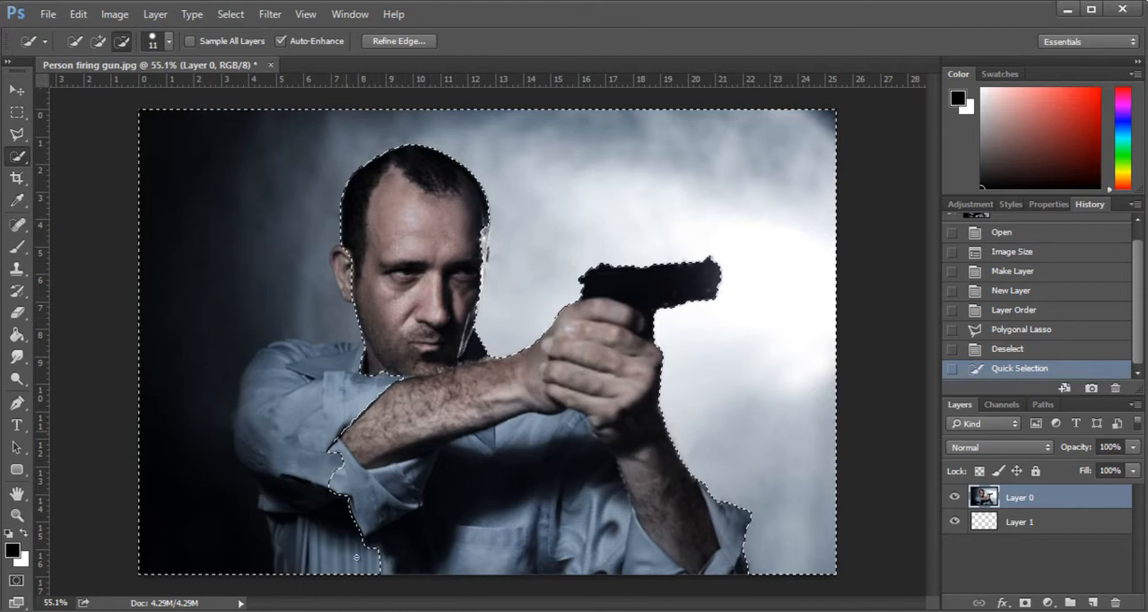
# - Remove the man's ear from the background selection
pyautogui.scroll(10, 348, 225)
pyautogui.scroll(-1, 343, 274)
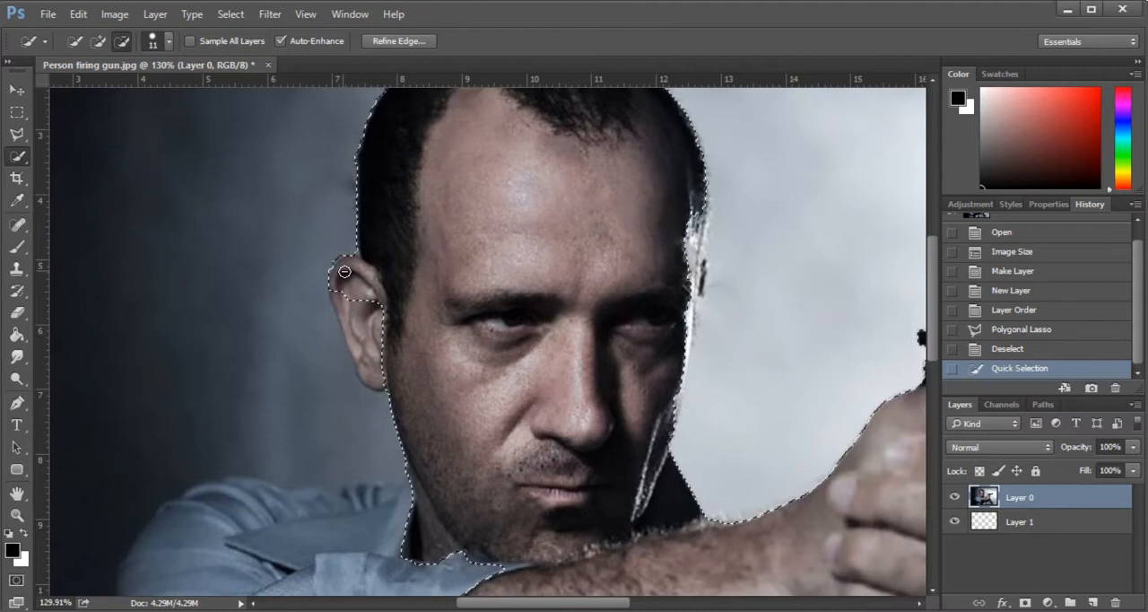
pyautogui.keyDown('alt'); pyautogui.click(385, 327); pyautogui.keyUp('alt')
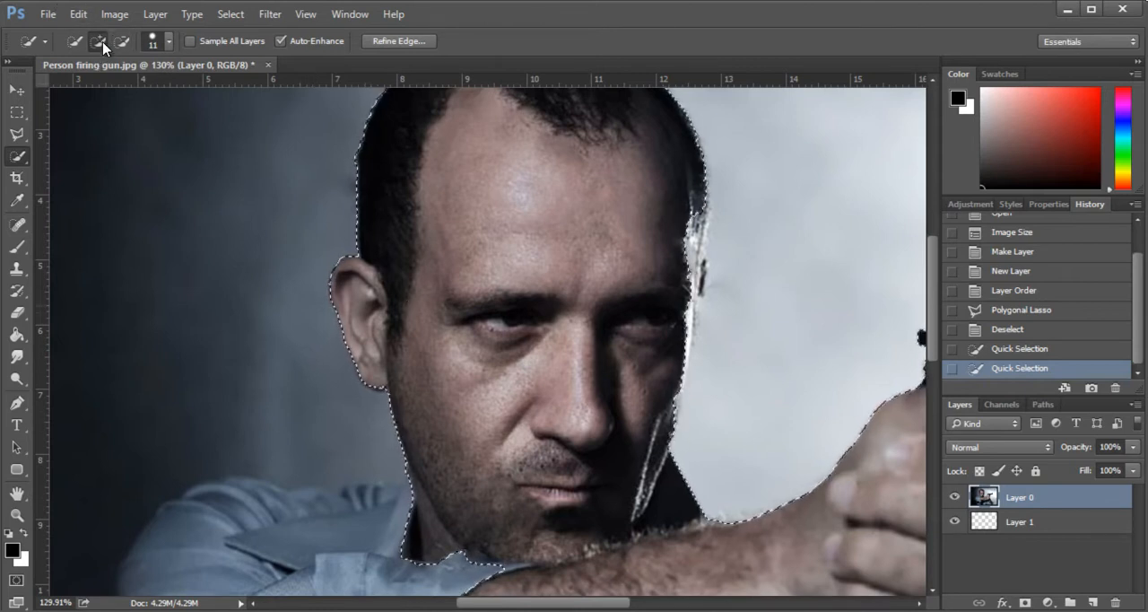
# - Subtract the shirt sleeve and shoulder from the background selection so it follows the outline of the arm
pyautogui.scroll(-5, 376, 358)
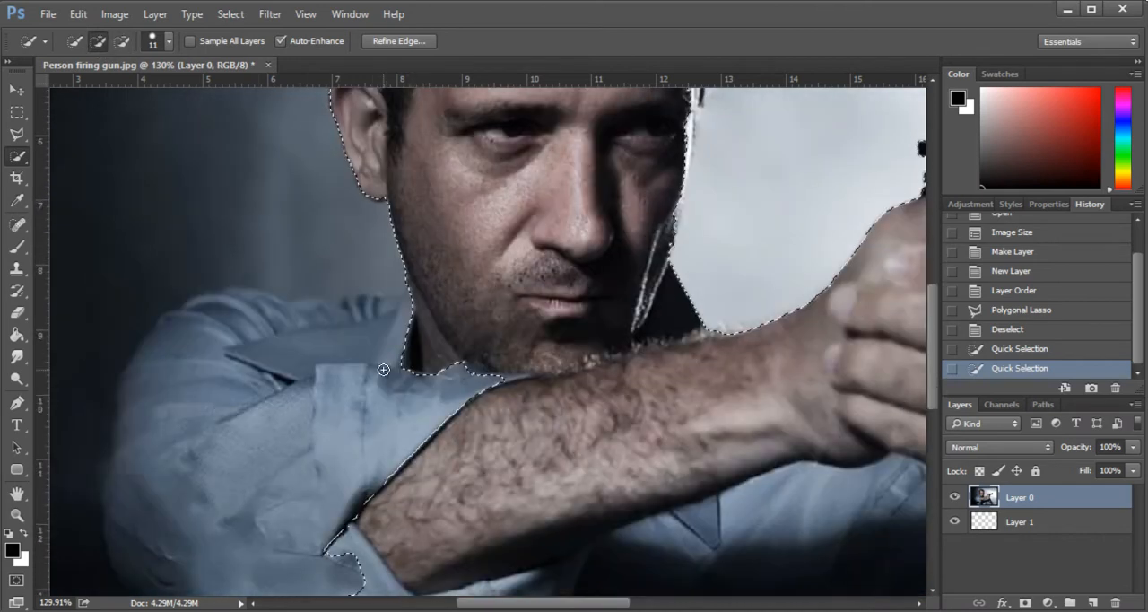
pyautogui.click(120, 41)
pyautogui.scroll(-3, 623, 476)
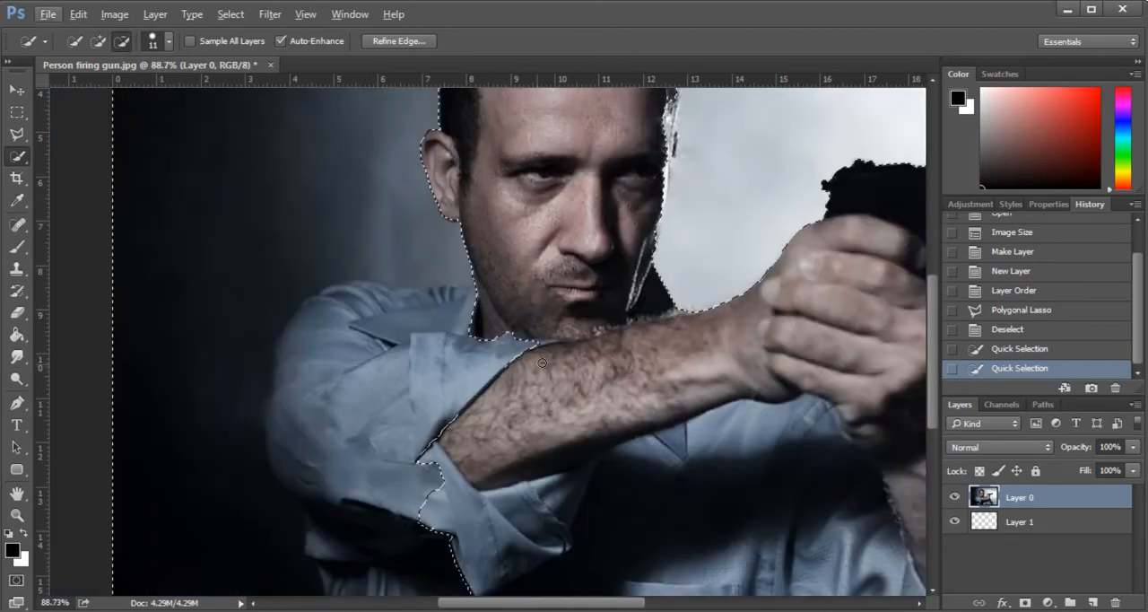
pyautogui.moveTo(466, 352)
pyautogui.mouseDown()
pyautogui.moveTo(529, 335)
pyautogui.moveTo(499, 374)
pyautogui.moveTo(419, 396)
pyautogui.moveTo(381, 447)
pyautogui.moveTo(432, 504)
pyautogui.mouseUp()
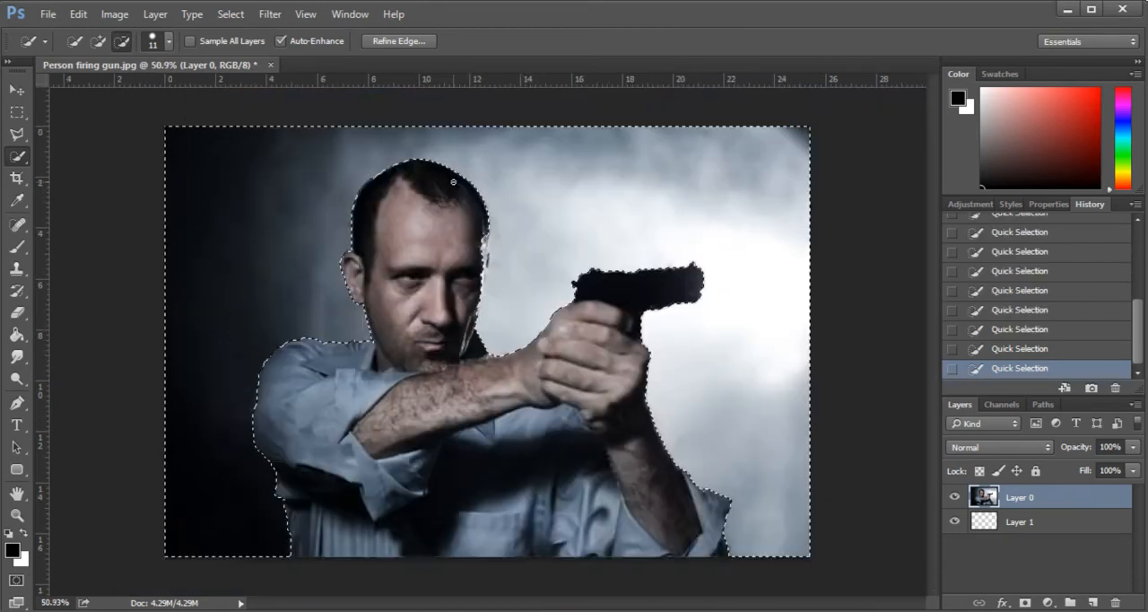
pyautogui.scroll(3, 474, 233)
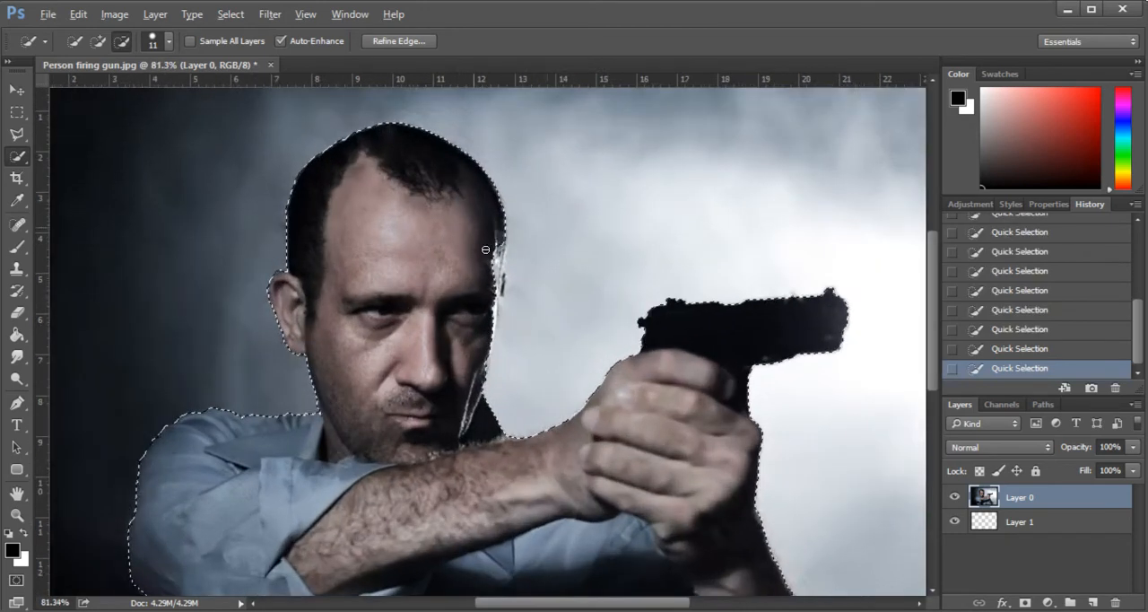
# - Subtract the bright rim along the shadowed side of the man's face from the background selection
pyautogui.moveTo(498, 279); pyautogui.dragTo(496, 317)
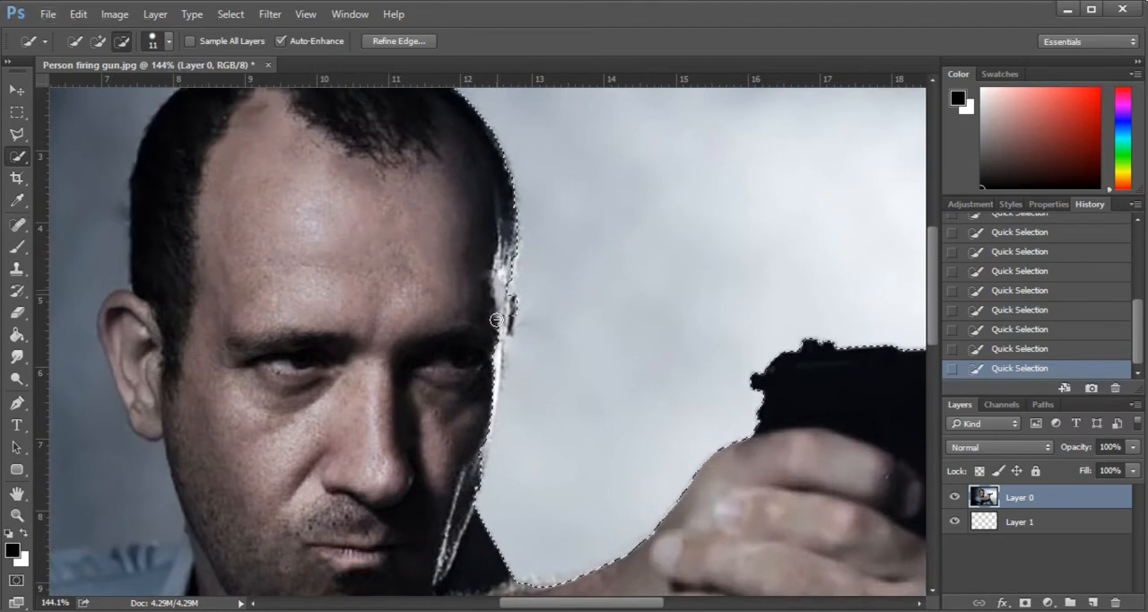
pyautogui.moveTo(488, 384); pyautogui.dragTo(478, 487)
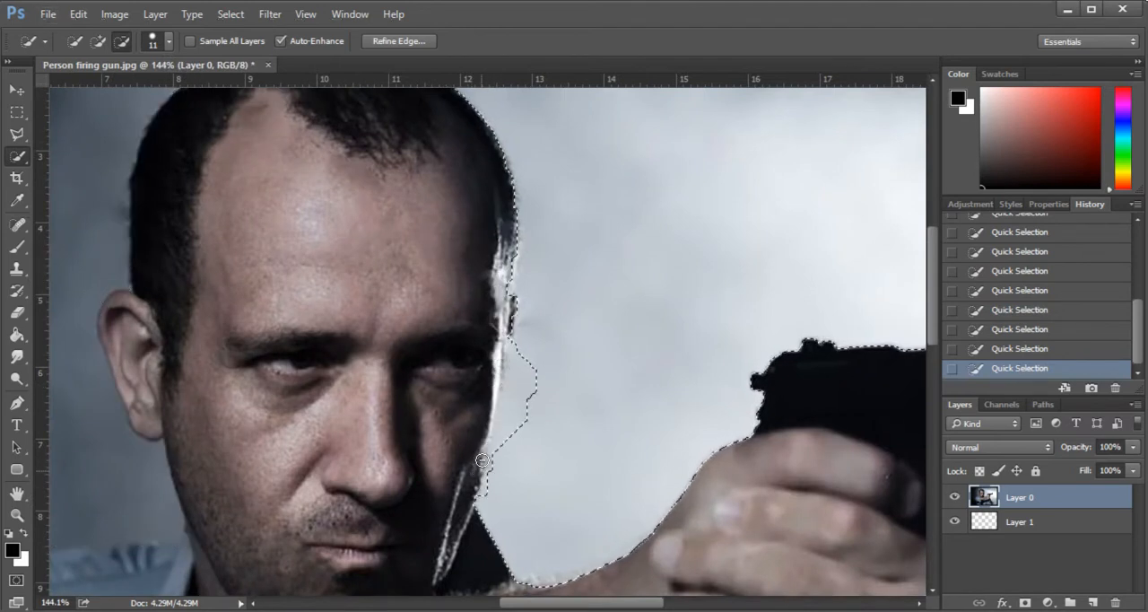
# - Add the missed background area beside the man's cheek to the selection with the Polygonal Lasso, following the face's edge
pyautogui.click(26, 140)
pyautogui.click(70, 148)
pyautogui.scroll(-6, 503, 328)
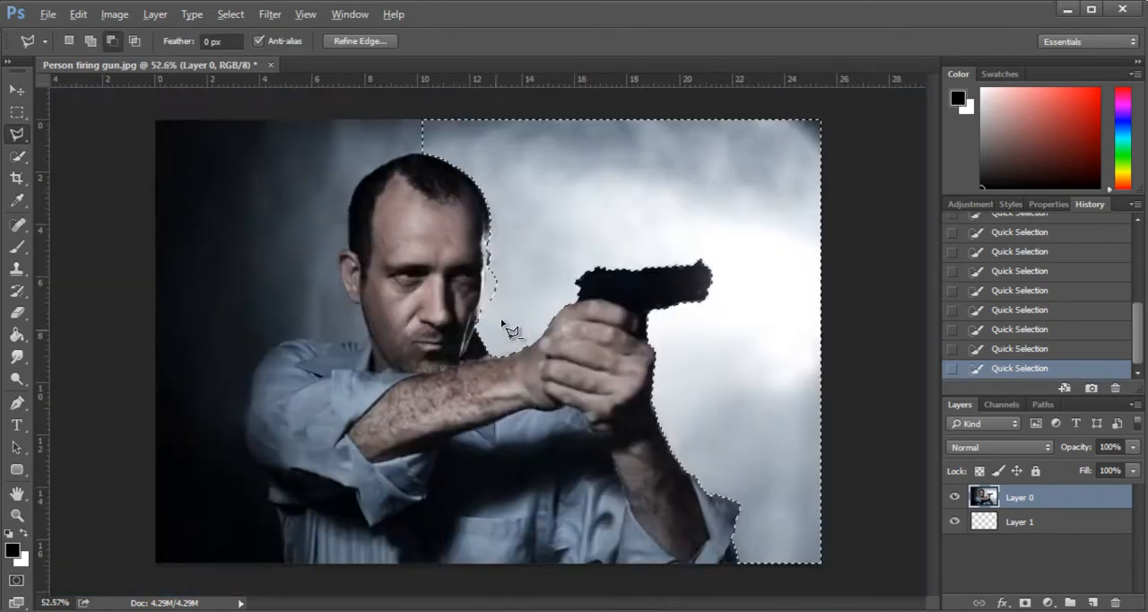
pyautogui.scroll(4, 505, 269)
pyautogui.scroll(-2, 484, 233)
pyautogui.scroll(4, 480, 271)
pyautogui.press('shift')
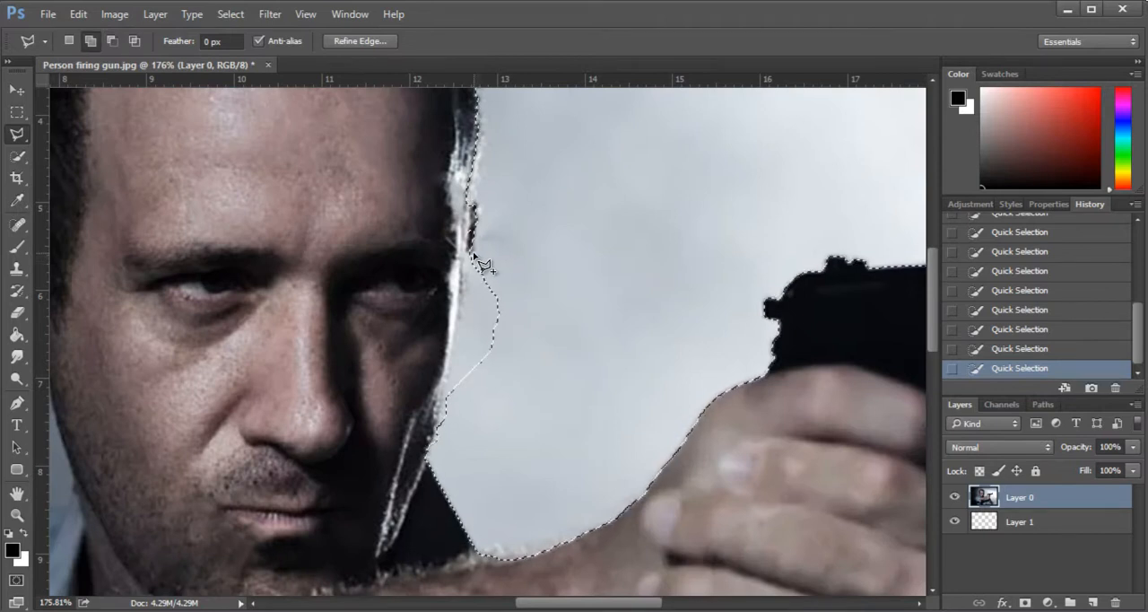
pyautogui.click(467, 258)
pyautogui.click(429, 457)
pyautogui.click(542, 485)
pyautogui.doubleClick(527, 224)
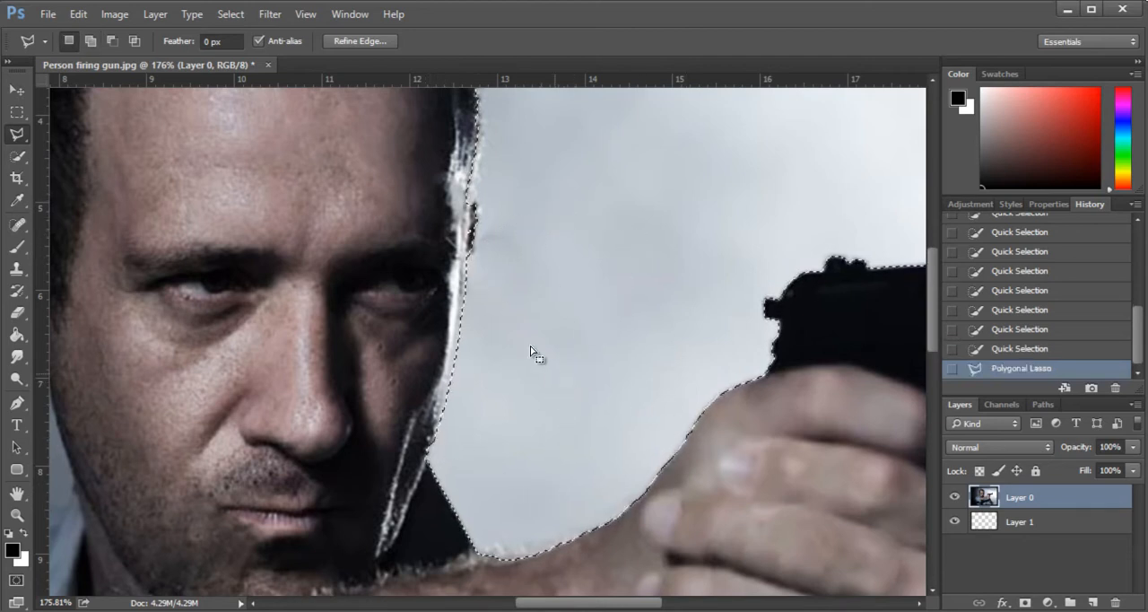
# - Clean up the selection edge around the small dark spot beside the man's temple with the Polygonal Lasso
pyautogui.scroll(-4, 510, 298)
pyautogui.scroll(5, 500, 289)
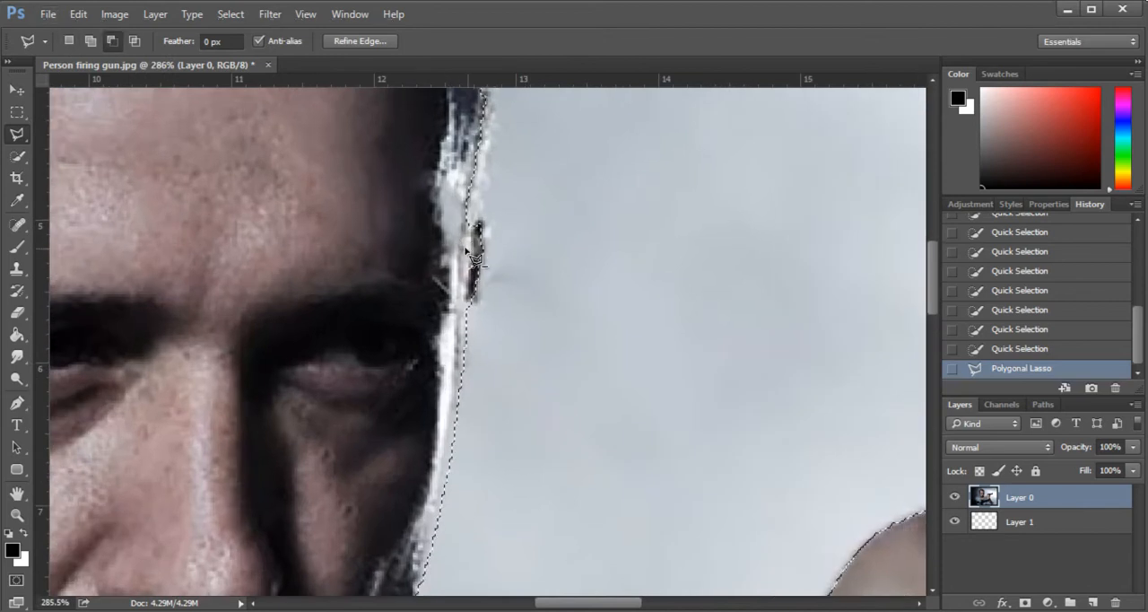
pyautogui.click(482, 250)
pyautogui.click(473, 288)
pyautogui.click(447, 272)
pyautogui.doubleClick(448, 238)
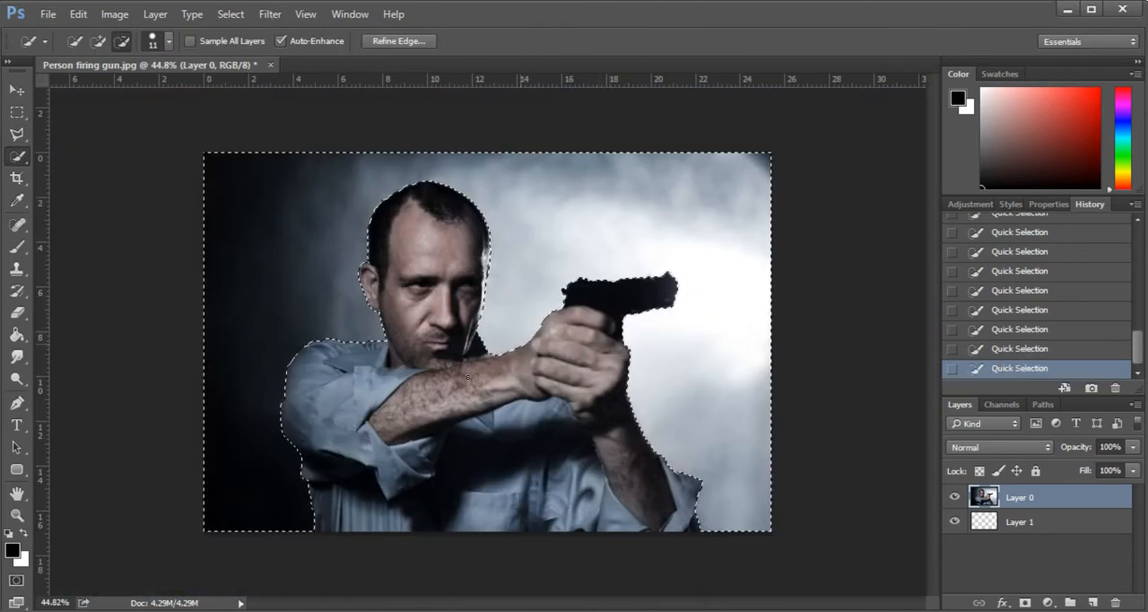
# - Delete the selected background around the man and clear the selection
pyautogui.scroll(1, 467, 378)
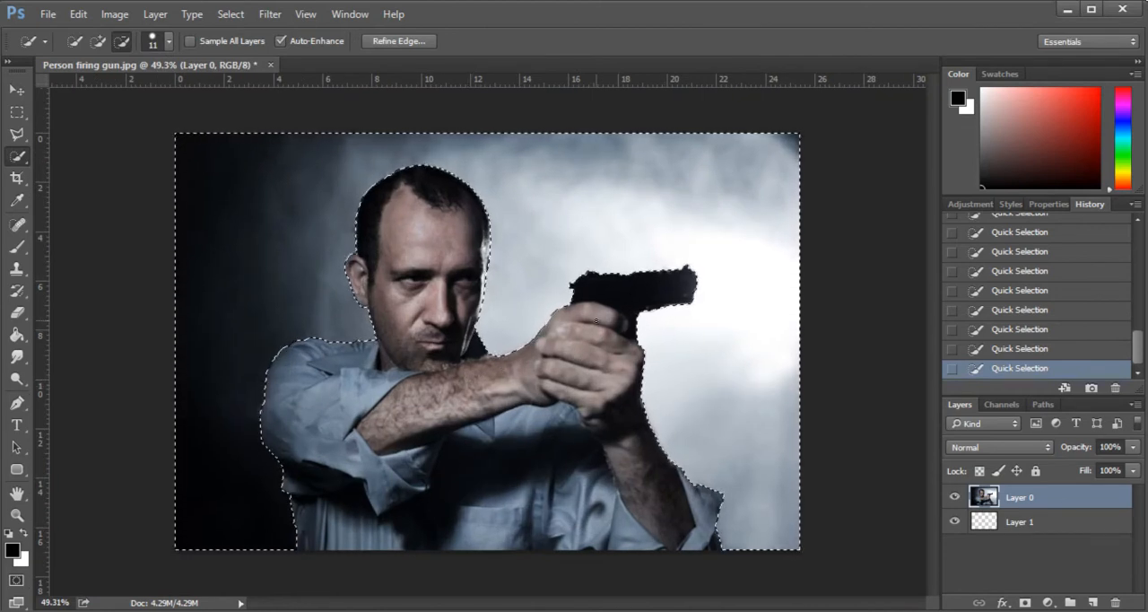
pyautogui.press('Delete')
pyautogui.hotkey('ctrl', 'd')
pyautogui.press('v')
pyautogui.scroll(1, 598, 321)
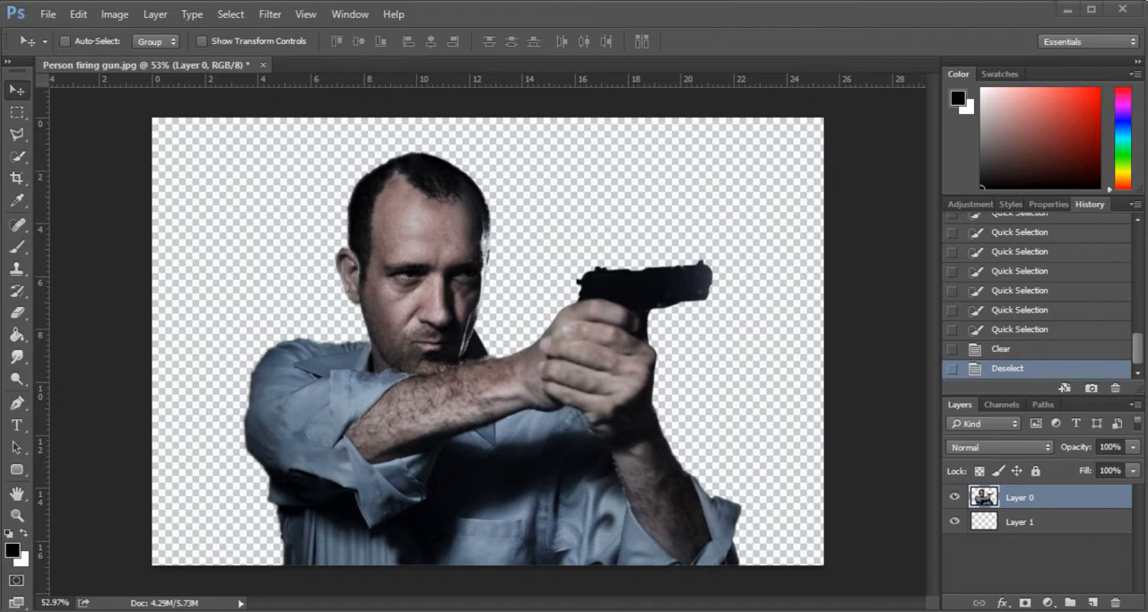
# - Place the alley (2) image in the document and scale it to about 253% so it covers the whole canvas
pyautogui.moveTo(7, 372); pyautogui.dragTo(471, 283)
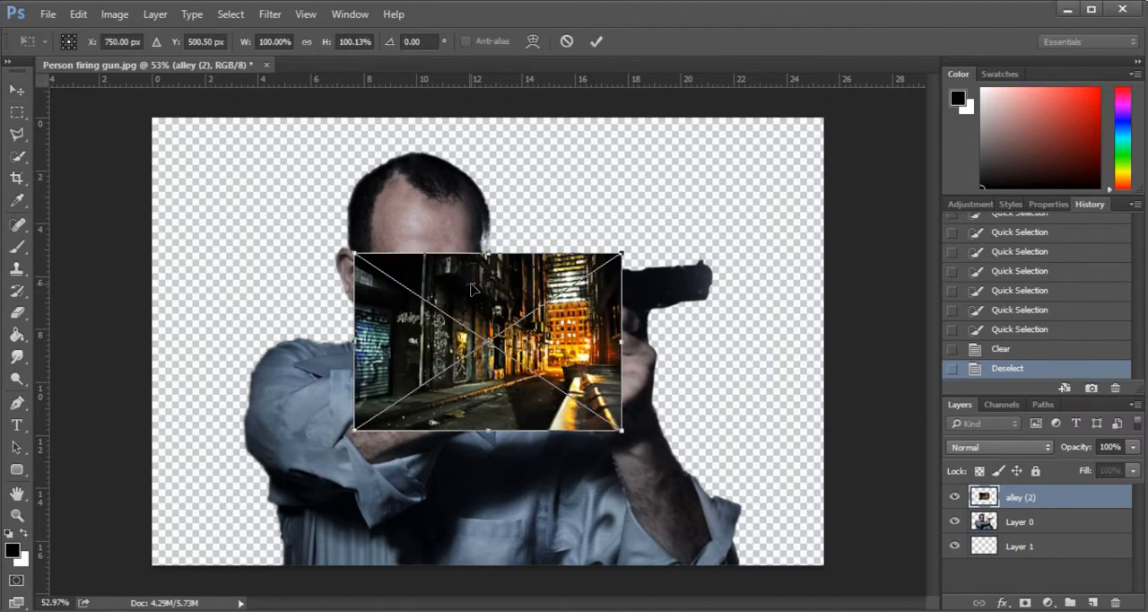
pyautogui.moveTo(621, 252); pyautogui.dragTo(662, 234)
pyautogui.moveTo(662, 234); pyautogui.dragTo(849, 140)
pyautogui.moveTo(766, 196); pyautogui.dragTo(758, 207)
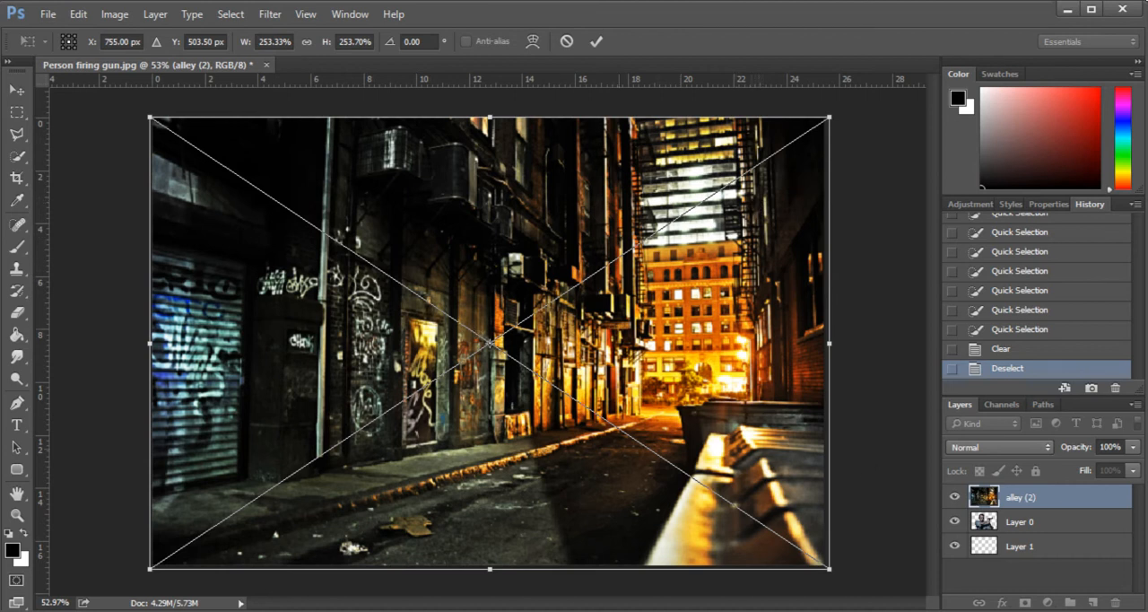
pyautogui.press('Return')
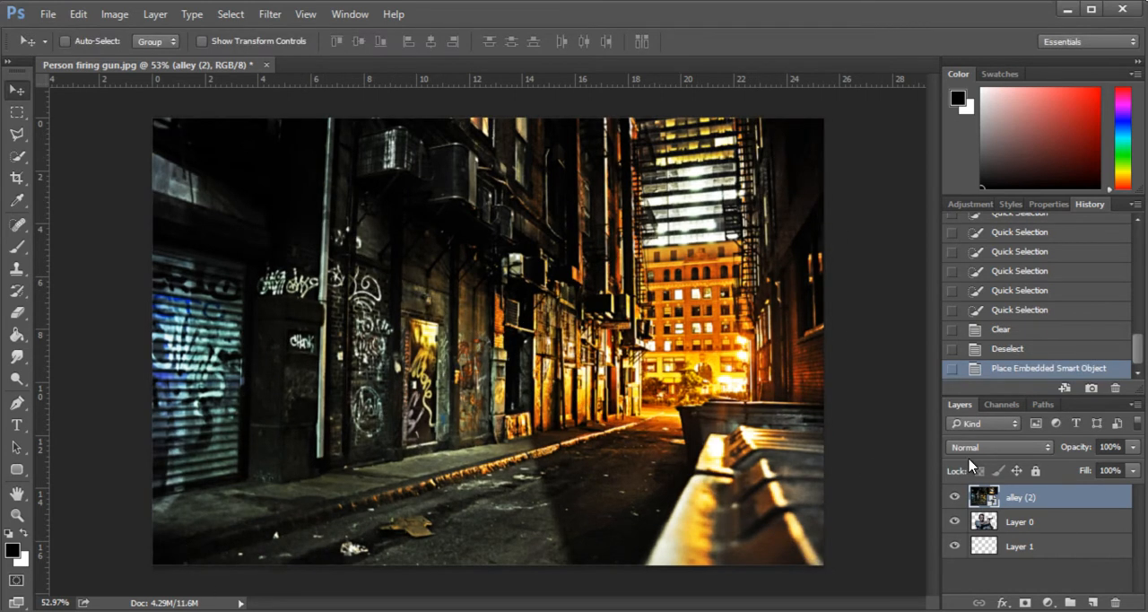
# - Move the alley (2) layer beneath the man's layer and rasterize it
pyautogui.moveTo(1033, 512); pyautogui.dragTo(1031, 533)
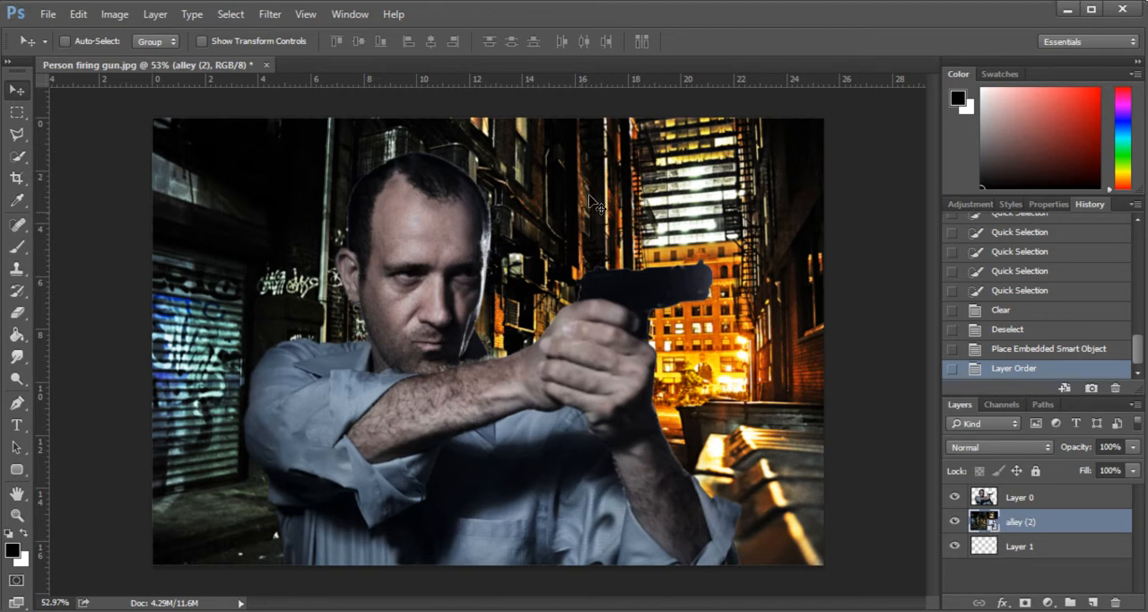
pyautogui.rightClick(1014, 522)
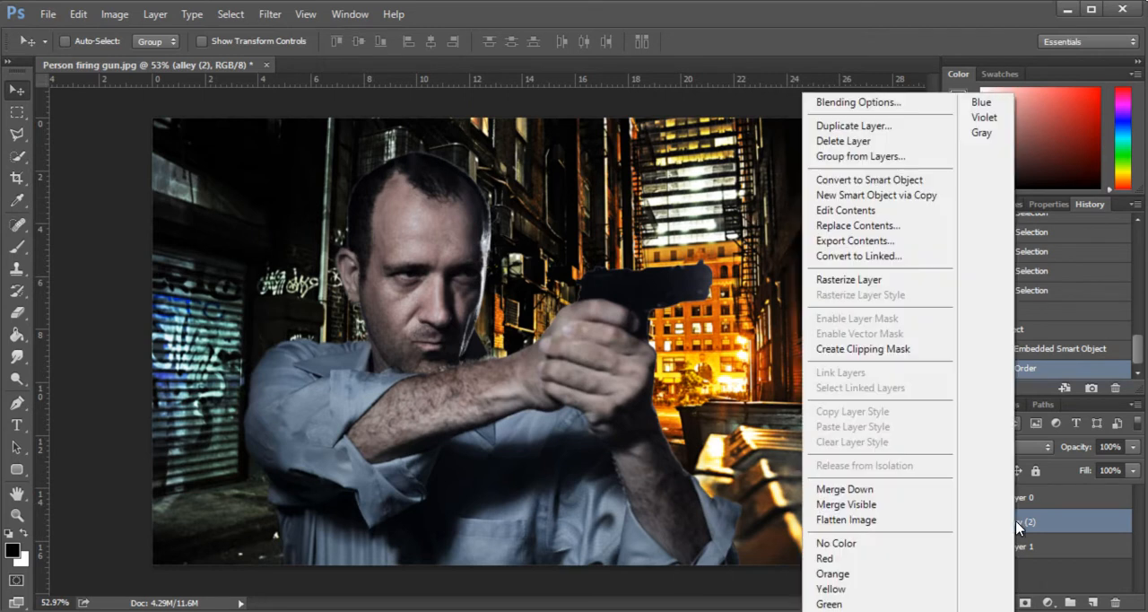
pyautogui.click(856, 280)
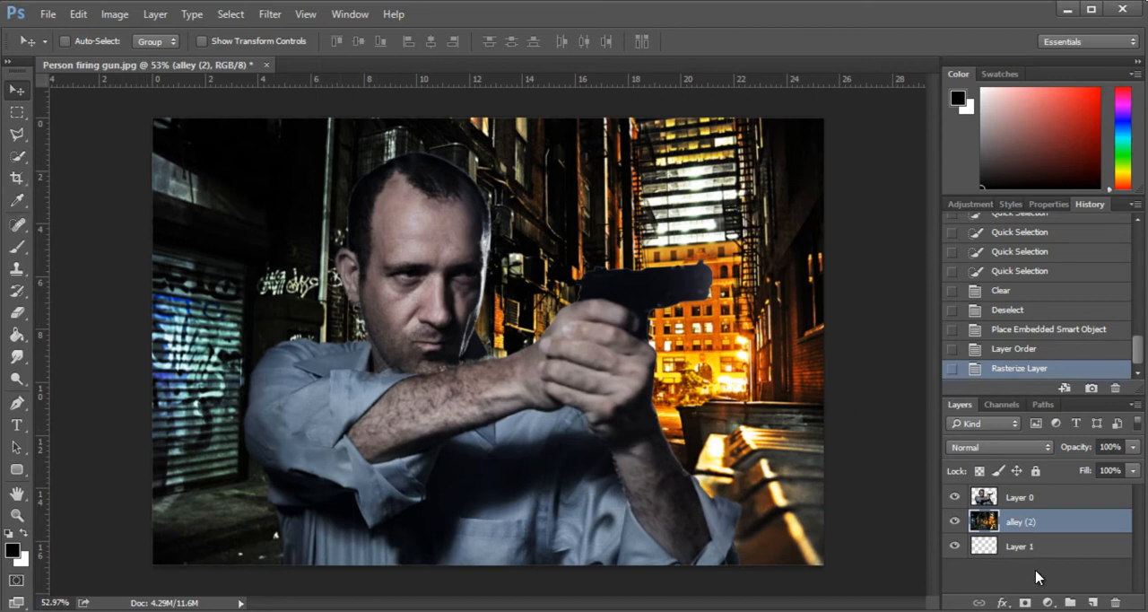
# - Flip the alley layer horizontally and adjust its position behind the man
pyautogui.click(116, 16)
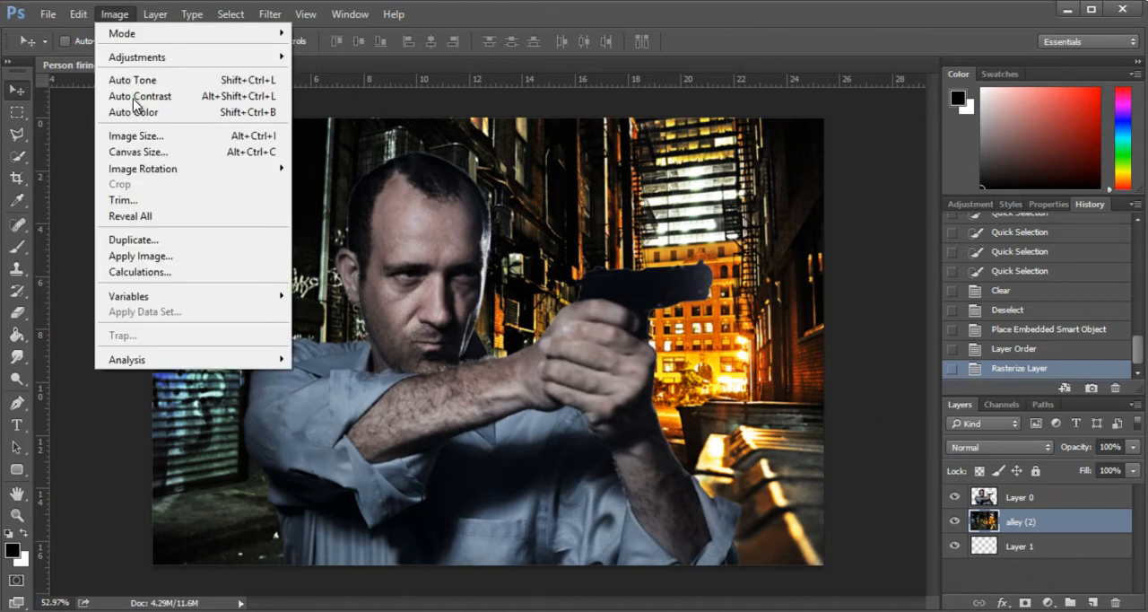
pyautogui.moveTo(181, 172)
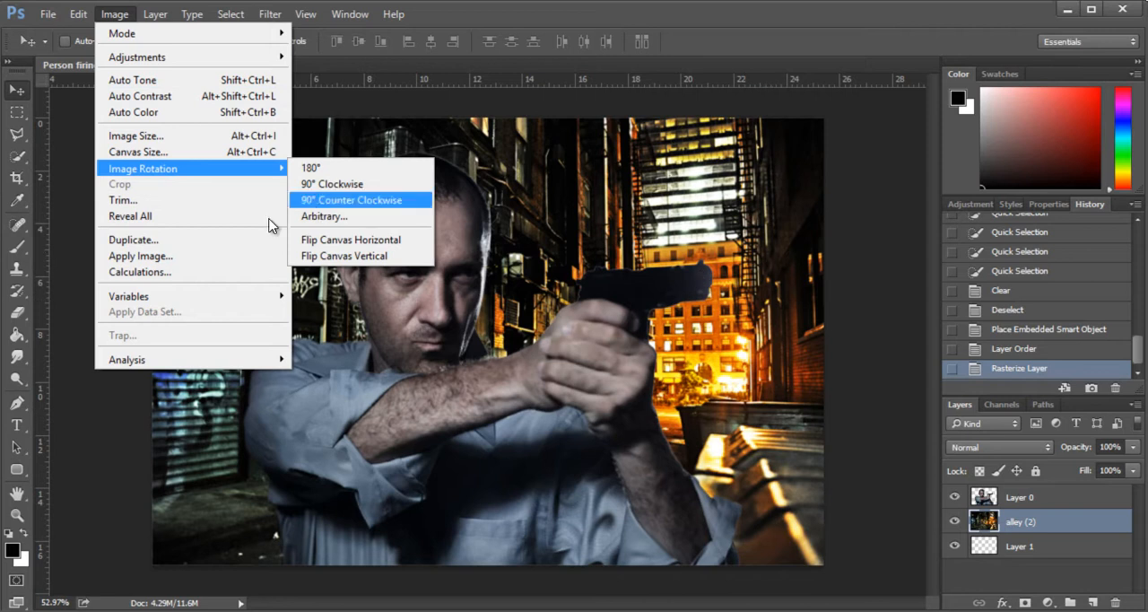
pyautogui.moveTo(79, 14)
pyautogui.moveTo(257, 334)
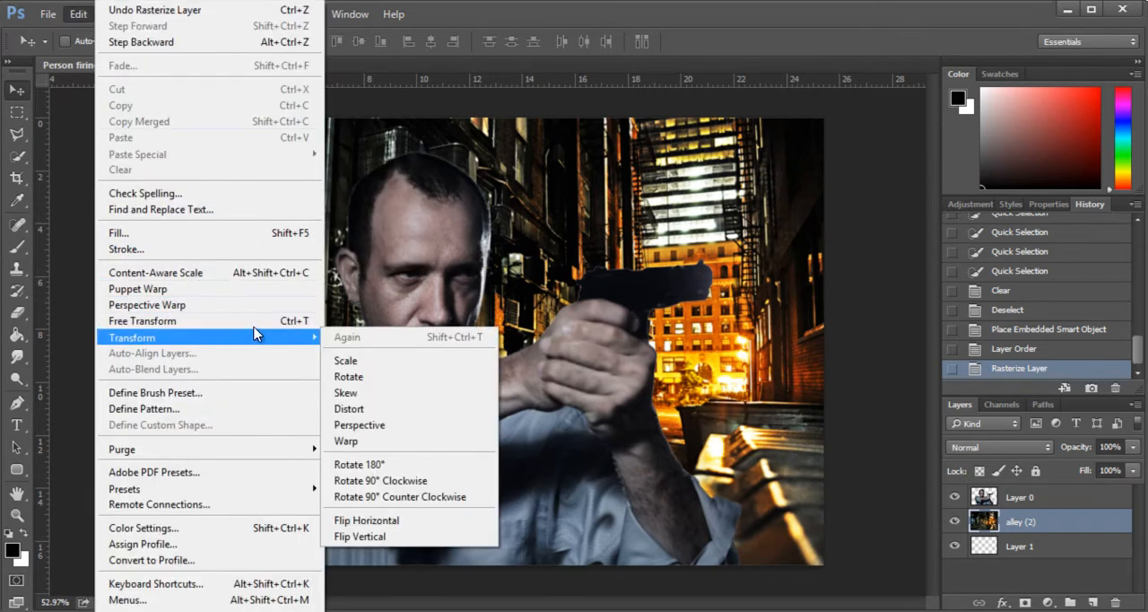
pyautogui.click(366, 519)
pyautogui.moveTo(235, 163); pyautogui.dragTo(248, 167)
# - Enlarge and reposition the alley image with Free Transform, and shift the man's layer toward the canvas's left side
pyautogui.hotkey('ctrl', 't')
pyautogui.scroll(-2, 843, 408)
pyautogui.moveTo(752, 511); pyautogui.dragTo(826, 545)
pyautogui.moveTo(704, 493)
pyautogui.mouseDown()
pyautogui.moveTo(697, 476)
pyautogui.moveTo(708, 480)
pyautogui.mouseUp()
pyautogui.press('Return')
pyautogui.click(1022, 500)
pyautogui.moveTo(465, 339); pyautogui.dragTo(403, 333)
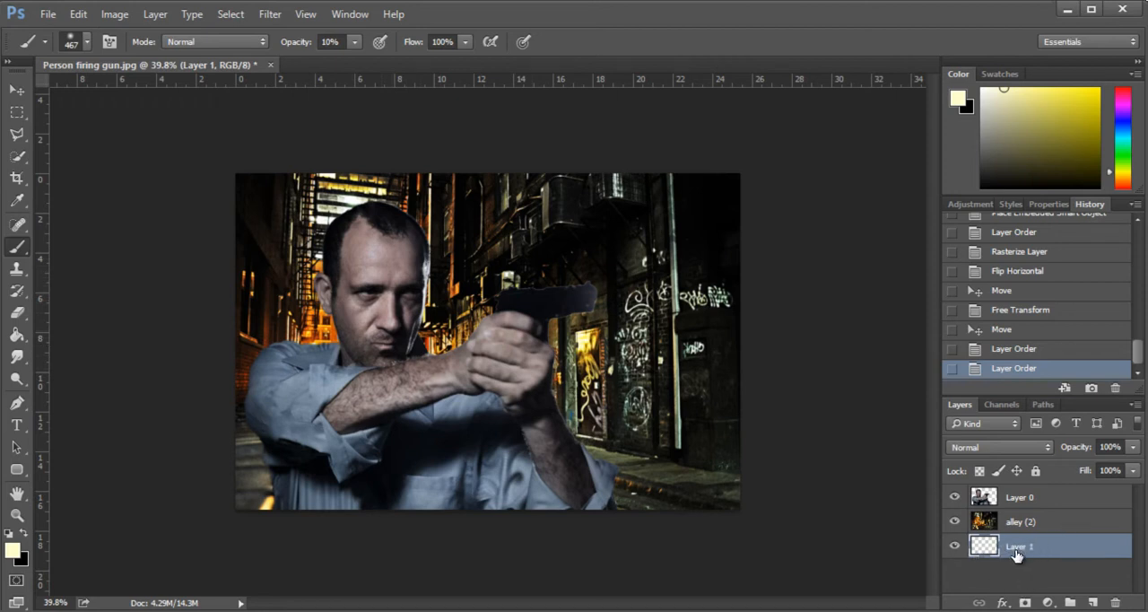
# - Move Layer 1 directly above the alley layer and pick a yellow from the alley lights for the brush at 10% opacity
pyautogui.moveTo(1019, 553); pyautogui.dragTo(1033, 511)
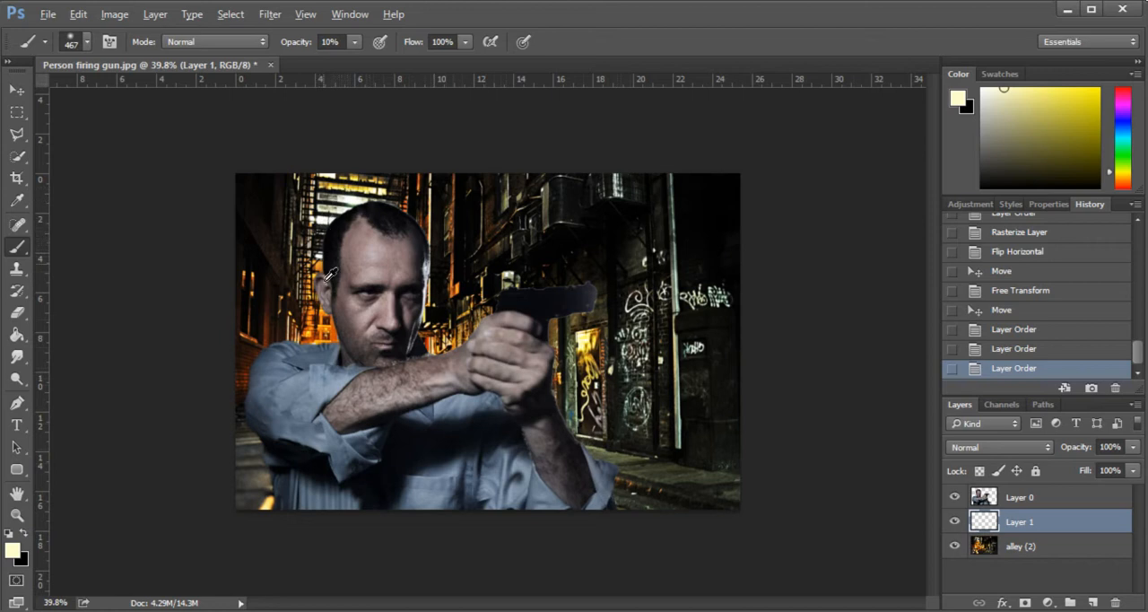
pyautogui.moveTo(340, 165)
pyautogui.mouseDown()
pyautogui.moveTo(313, 174)
pyautogui.moveTo(323, 211)
pyautogui.moveTo(330, 182)
pyautogui.moveTo(316, 177)
pyautogui.moveTo(308, 213)
pyautogui.moveTo(343, 207)
pyautogui.moveTo(356, 184)
pyautogui.mouseUp()
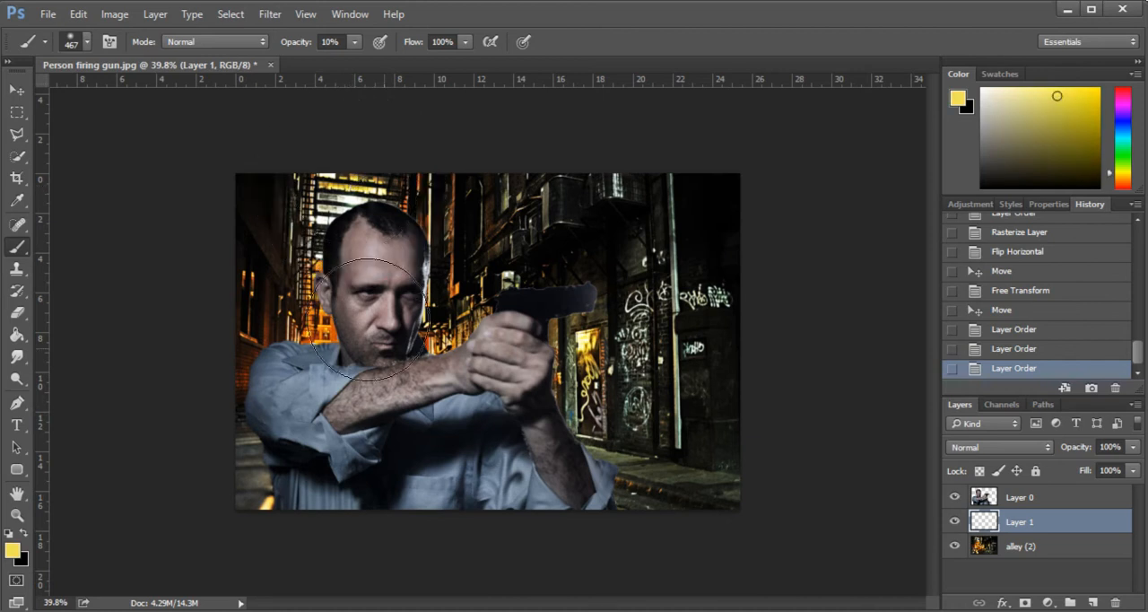
pyautogui.click(354, 42)
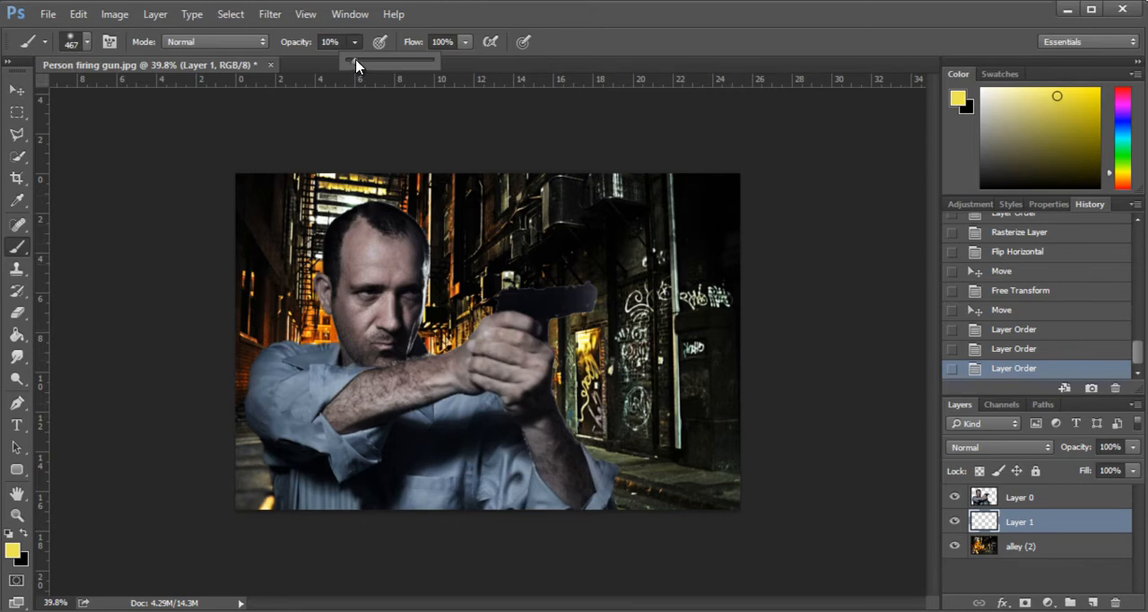
# - Paint a soft yellow glow over the alley around the man on Layer 1 with the large 10% opacity brush
pyautogui.moveTo(381, 240)
pyautogui.mouseDown()
pyautogui.moveTo(351, 240)
pyautogui.moveTo(366, 289)
pyautogui.moveTo(369, 243)
pyautogui.moveTo(394, 268)
pyautogui.moveTo(407, 339)
pyautogui.moveTo(407, 311)
pyautogui.moveTo(475, 365)
pyautogui.mouseUp()
pyautogui.moveTo(311, 303)
pyautogui.mouseDown()
pyautogui.moveTo(329, 348)
pyautogui.moveTo(307, 390)
pyautogui.moveTo(300, 374)
pyautogui.moveTo(312, 427)
pyautogui.mouseUp()
pyautogui.moveTo(326, 498); pyautogui.dragTo(337, 422)
pyautogui.moveTo(343, 121)
pyautogui.mouseDown()
pyautogui.moveTo(321, 210)
pyautogui.moveTo(324, 373)
pyautogui.mouseUp()
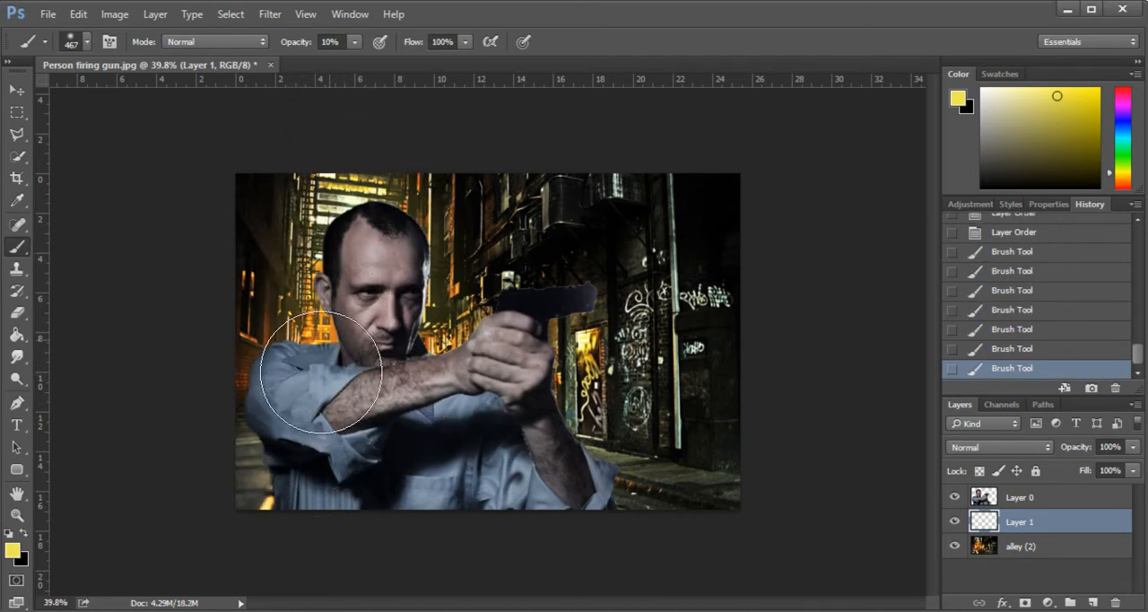
pyautogui.moveTo(521, 396); pyautogui.dragTo(638, 540)
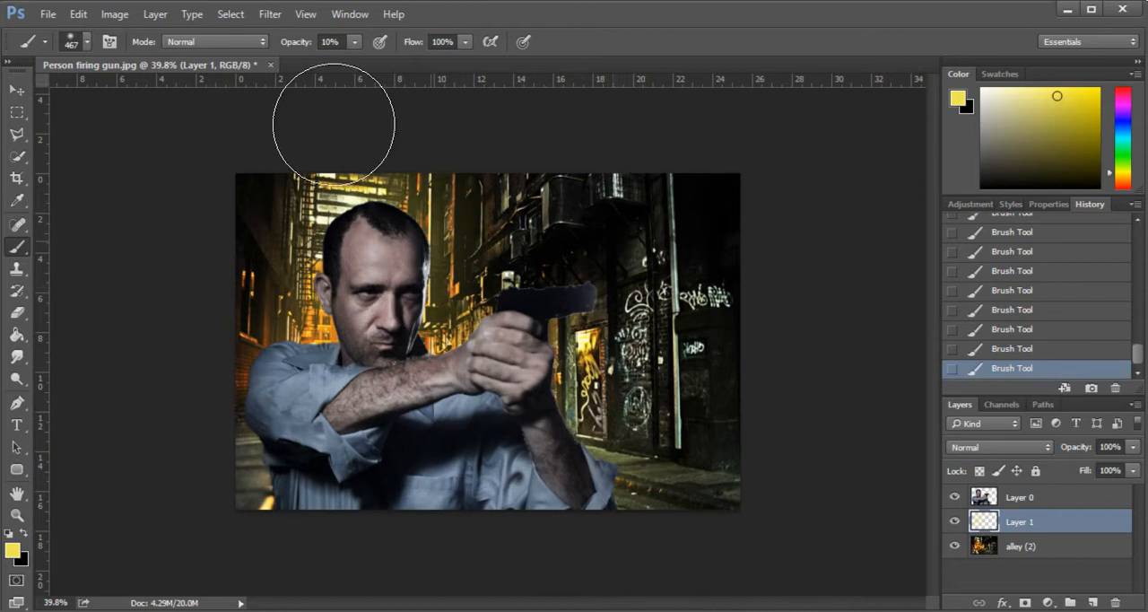
pyautogui.moveTo(315, 159); pyautogui.dragTo(307, 278)
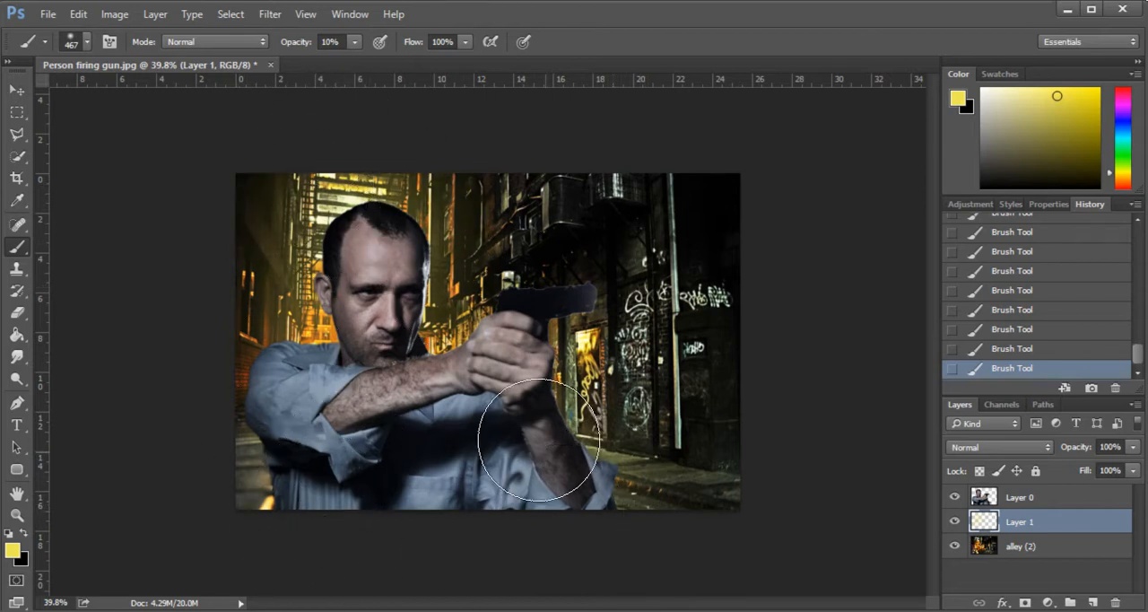
pyautogui.moveTo(443, 215); pyautogui.dragTo(426, 155)
pyautogui.scroll(-2, 516, 373)
pyautogui.scroll(2, 434, 305)
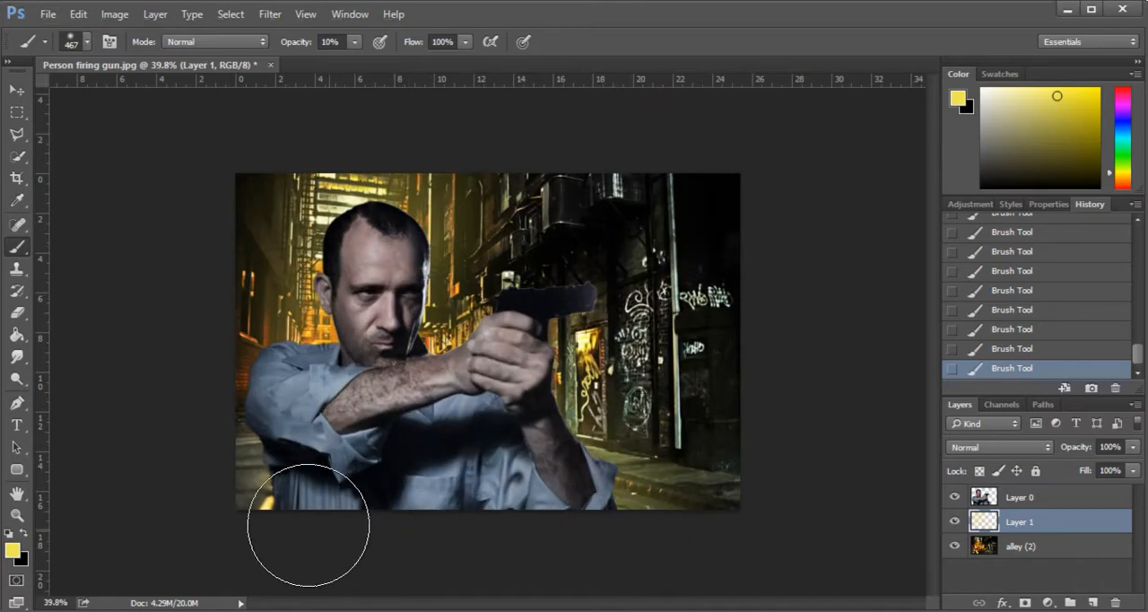
# - Lower the saturation of the yellow glow on Layer 1 to -61 with Hue/Saturation
pyautogui.scroll(-2, 305, 516)
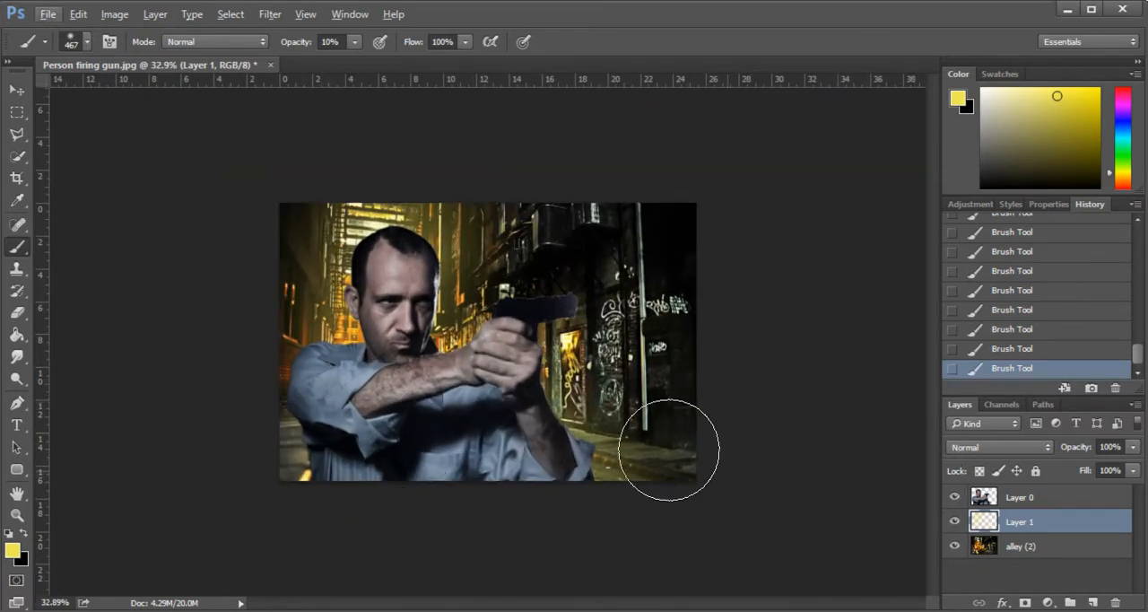
pyautogui.hotkey('ctrl', 'u')
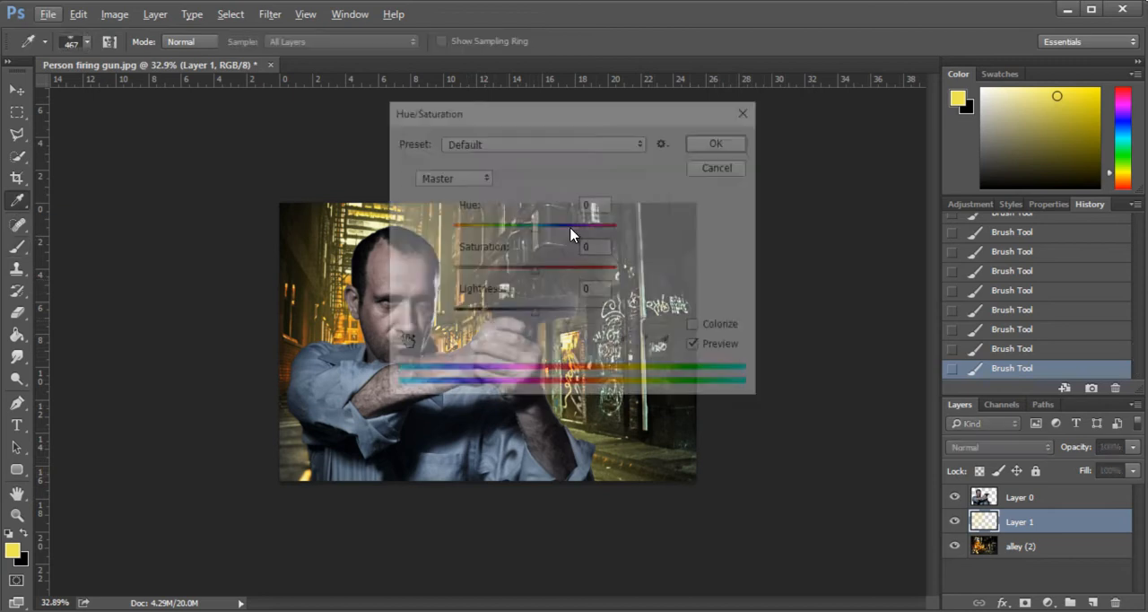
pyautogui.moveTo(546, 123); pyautogui.dragTo(755, 166)
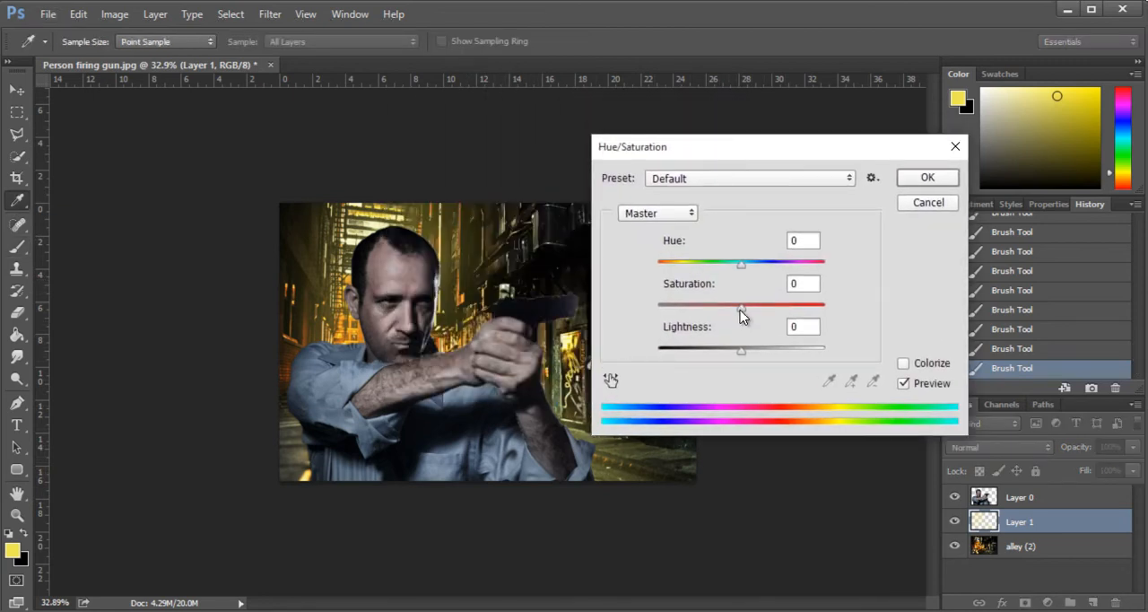
pyautogui.moveTo(741, 310); pyautogui.dragTo(708, 308)
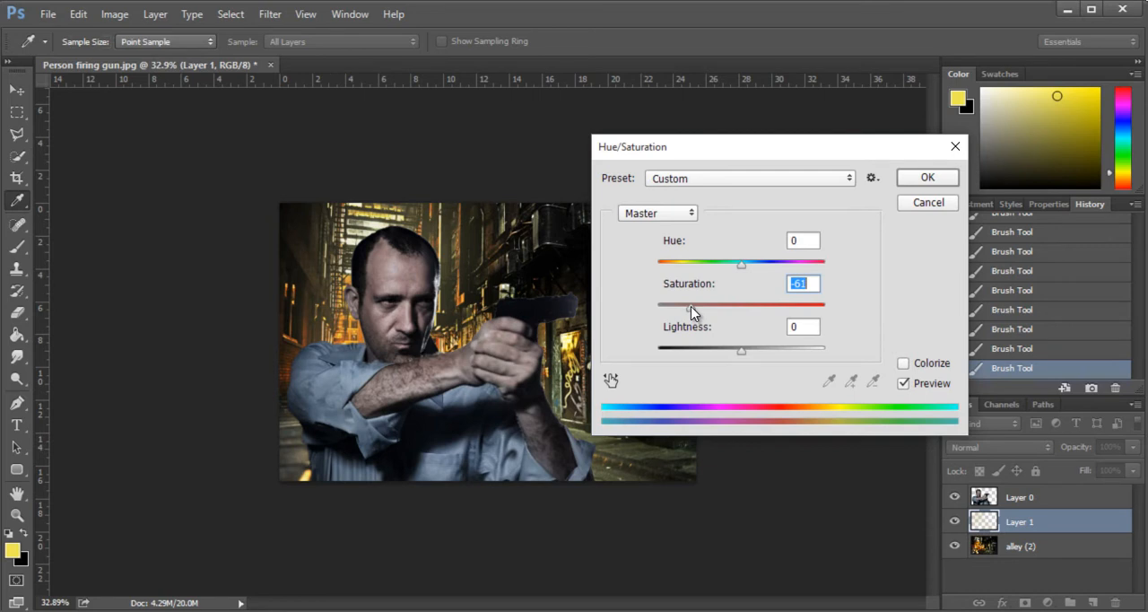
pyautogui.click(928, 178)
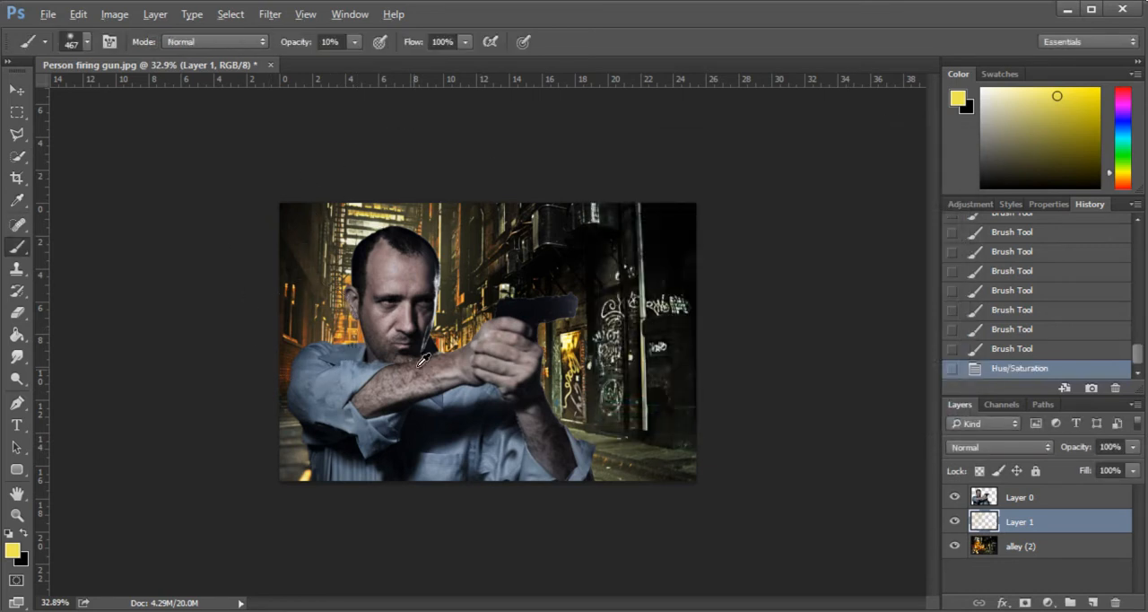
# - Merge the yellow glow on Layer 1 with the alley (2) layer into a single background layer
pyautogui.scroll(1, 430, 296)
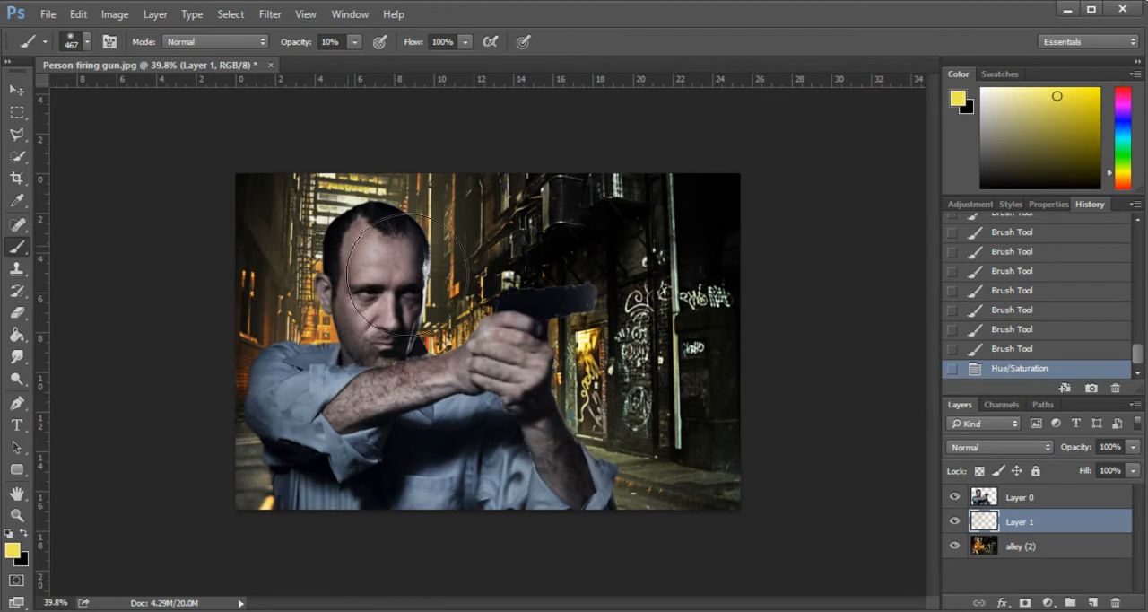
pyautogui.scroll(-1, 488, 348)
pyautogui.click(16, 90)
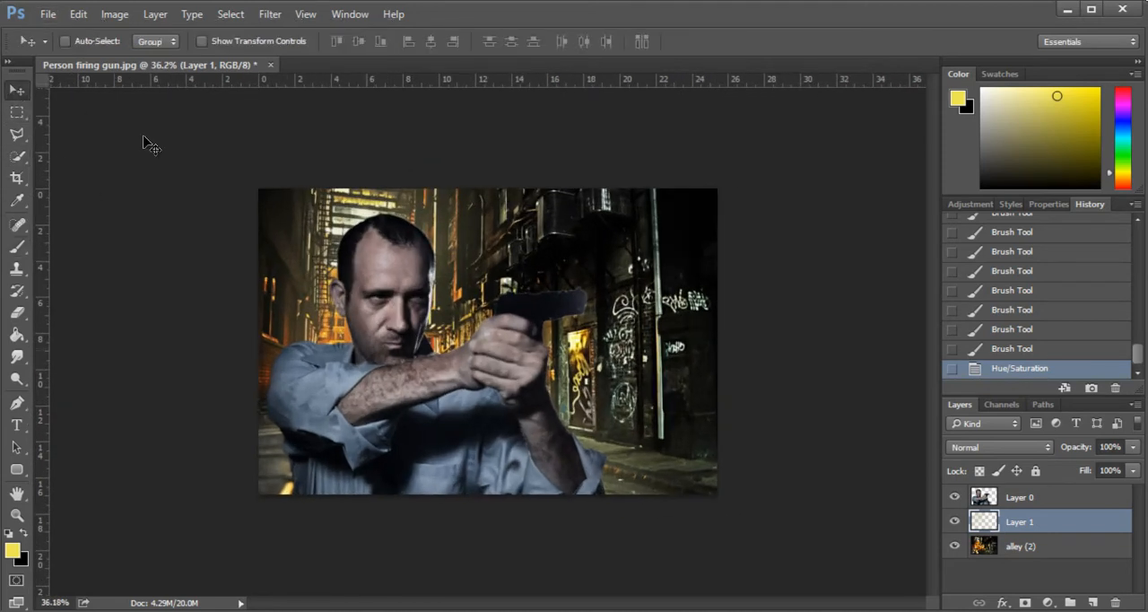
pyautogui.scroll(2, 663, 355)
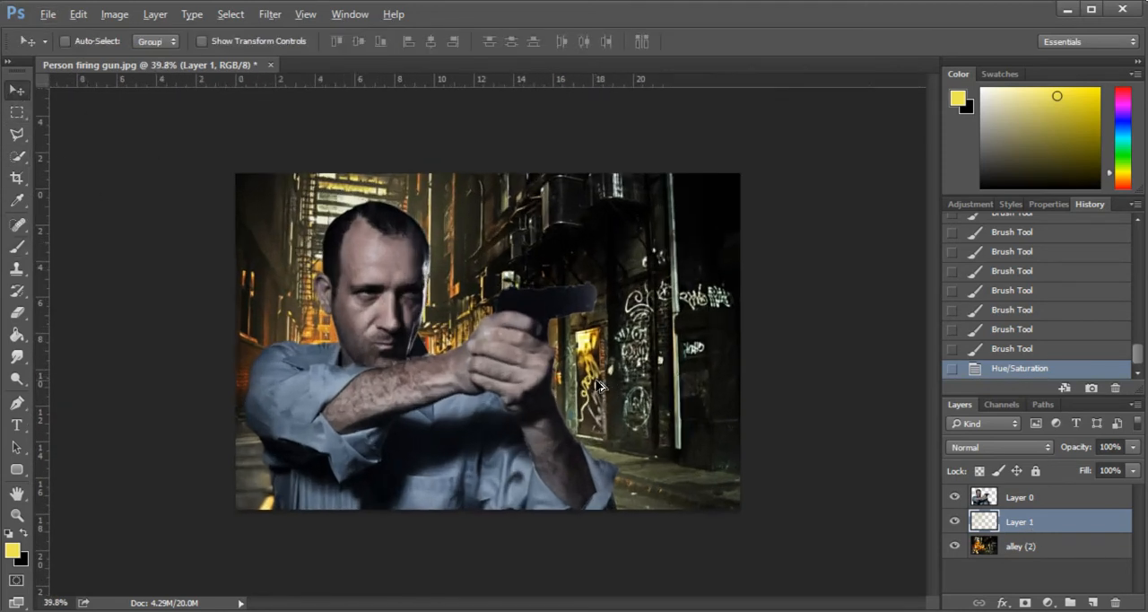
pyautogui.press('alt')
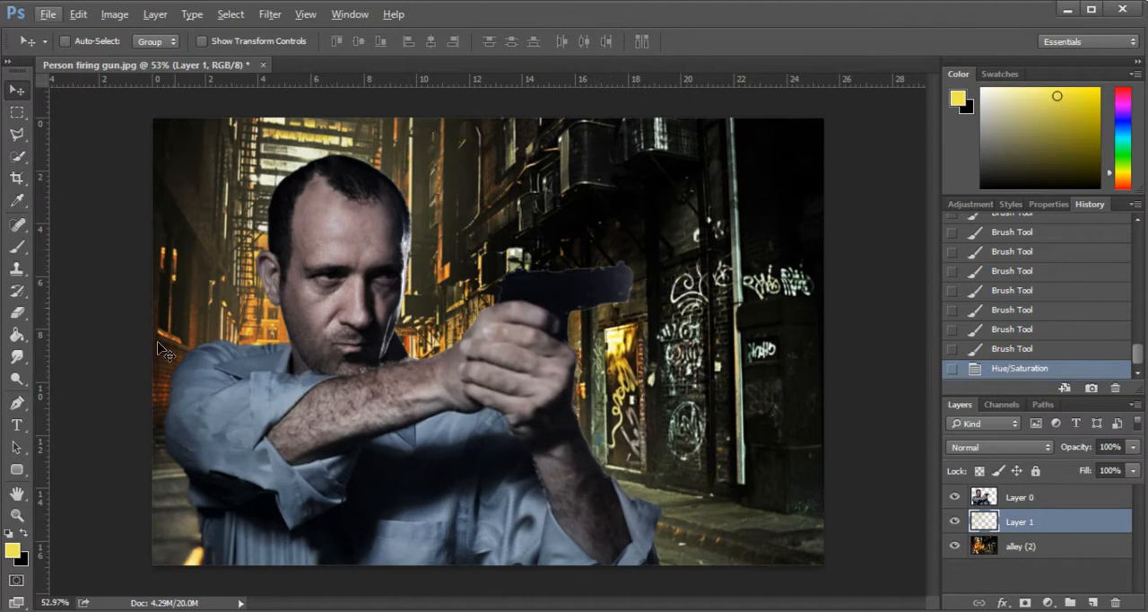
pyautogui.click(1034, 526)
pyautogui.keyDown('shift'); pyautogui.click(1035, 544); pyautogui.keyUp('shift')
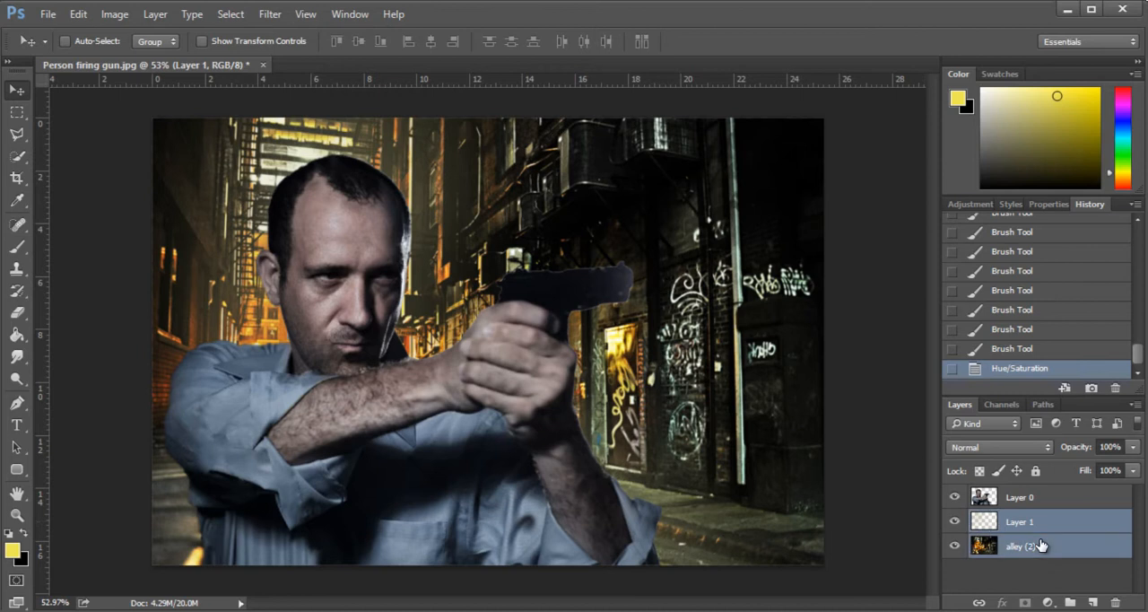
pyautogui.rightClick(1031, 548)
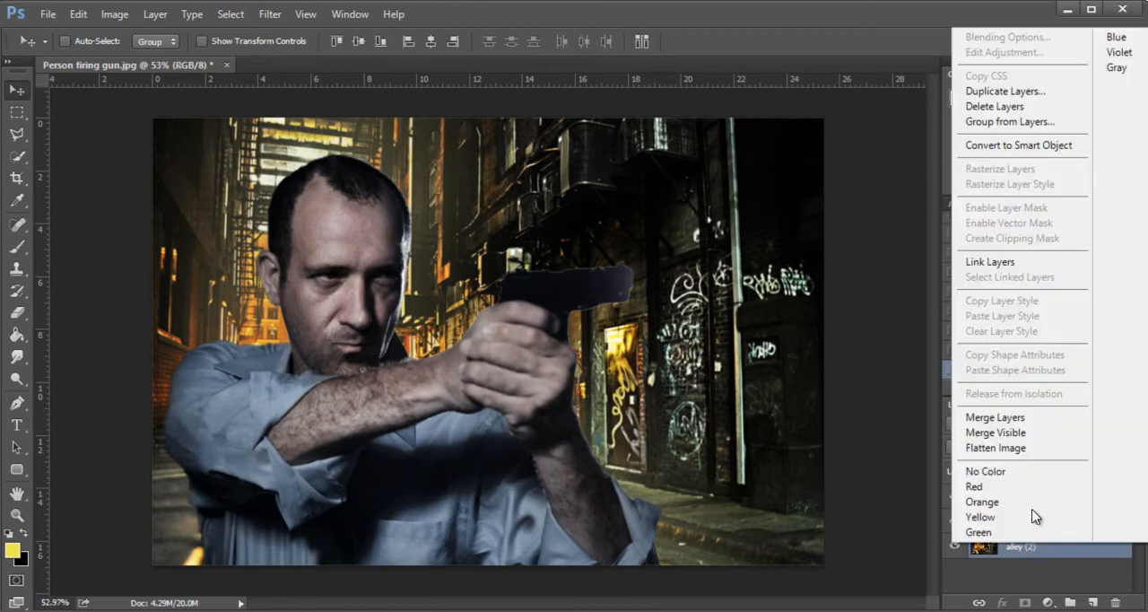
pyautogui.click(995, 417)
pyautogui.click(954, 521)
pyautogui.click(954, 521)
pyautogui.click(954, 521)
pyautogui.click(954, 521)
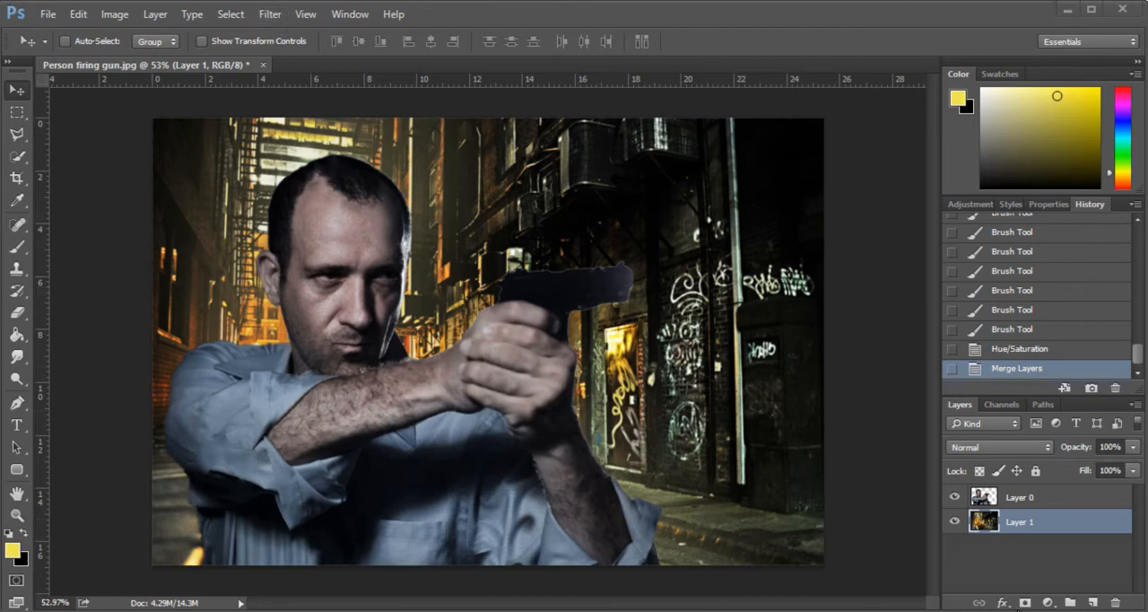
# - Choose the Poster Edges filter for the merged alley layer, with Edge Thickness 1, Edge Intensity 1 and Posterization 3
pyautogui.click(274, 16)
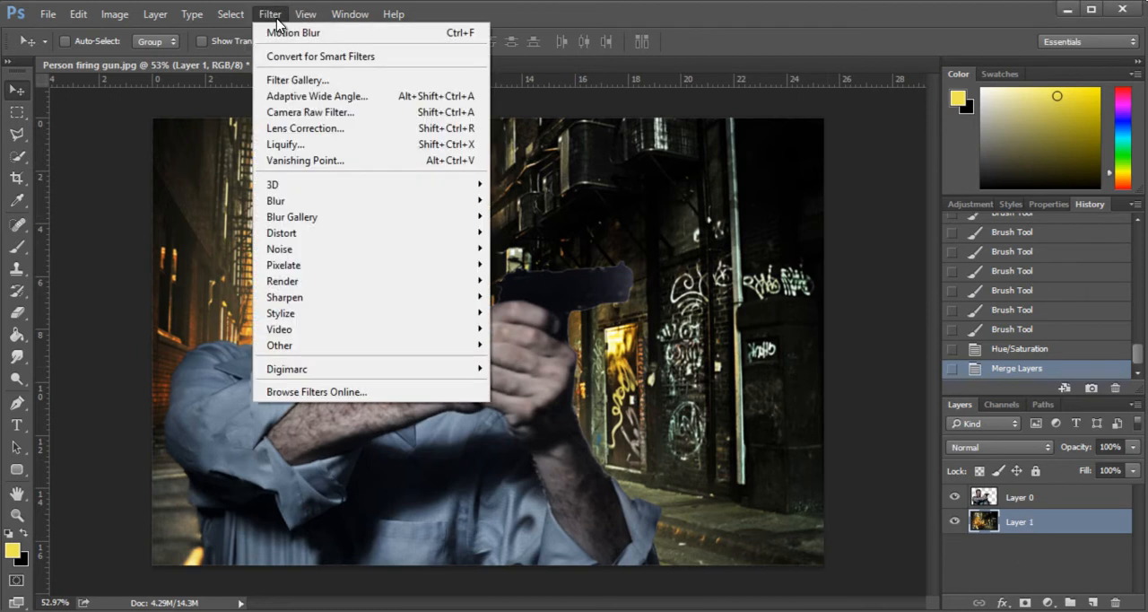
pyautogui.click(285, 83)
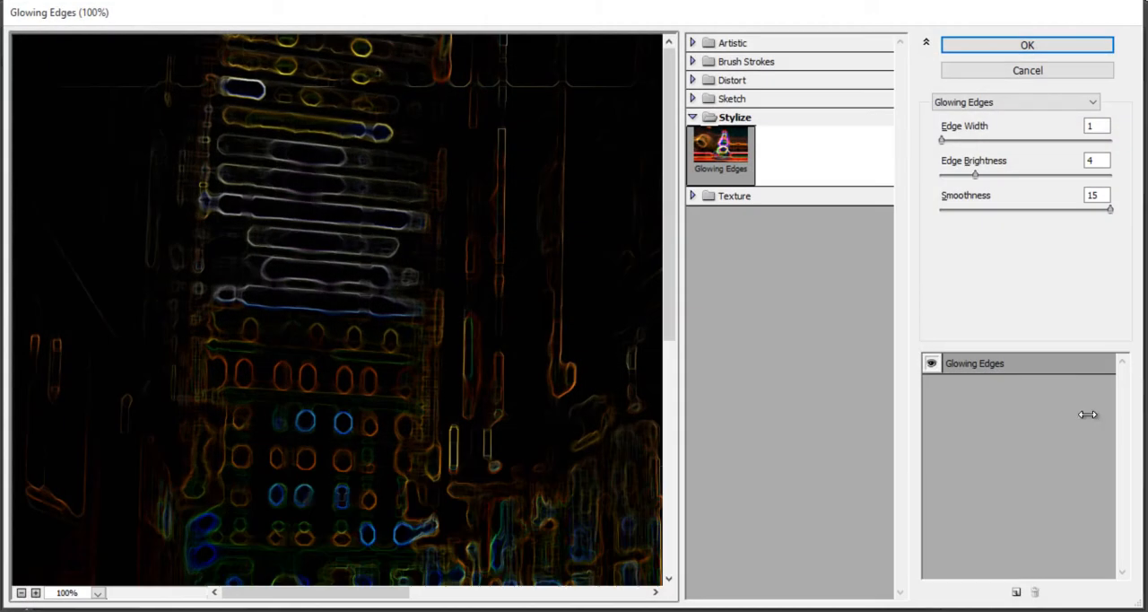
pyautogui.click(718, 44)
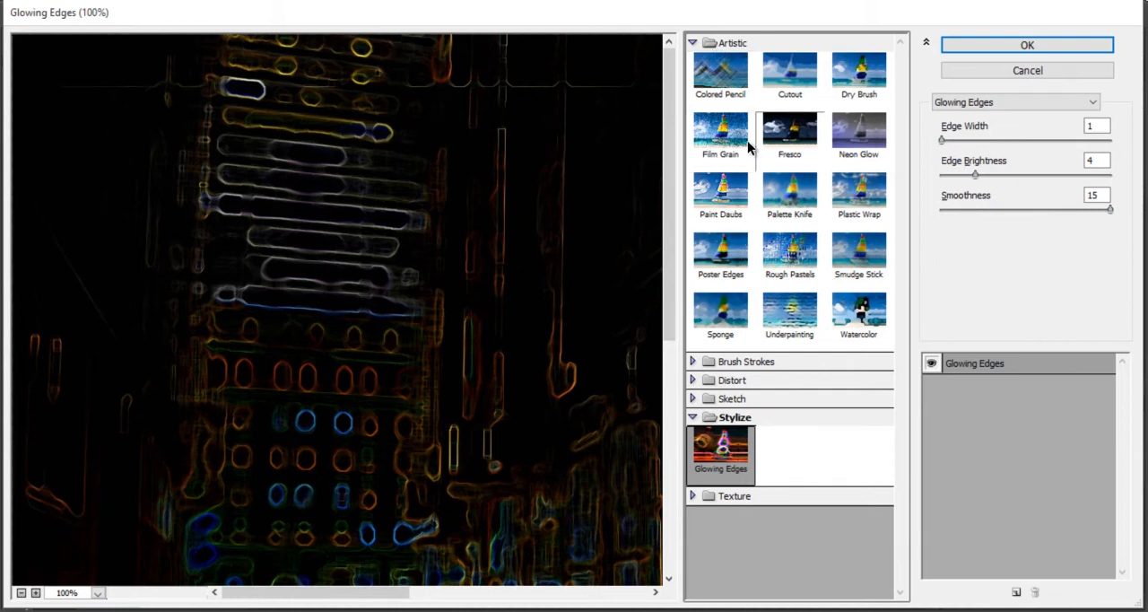
pyautogui.click(713, 251)
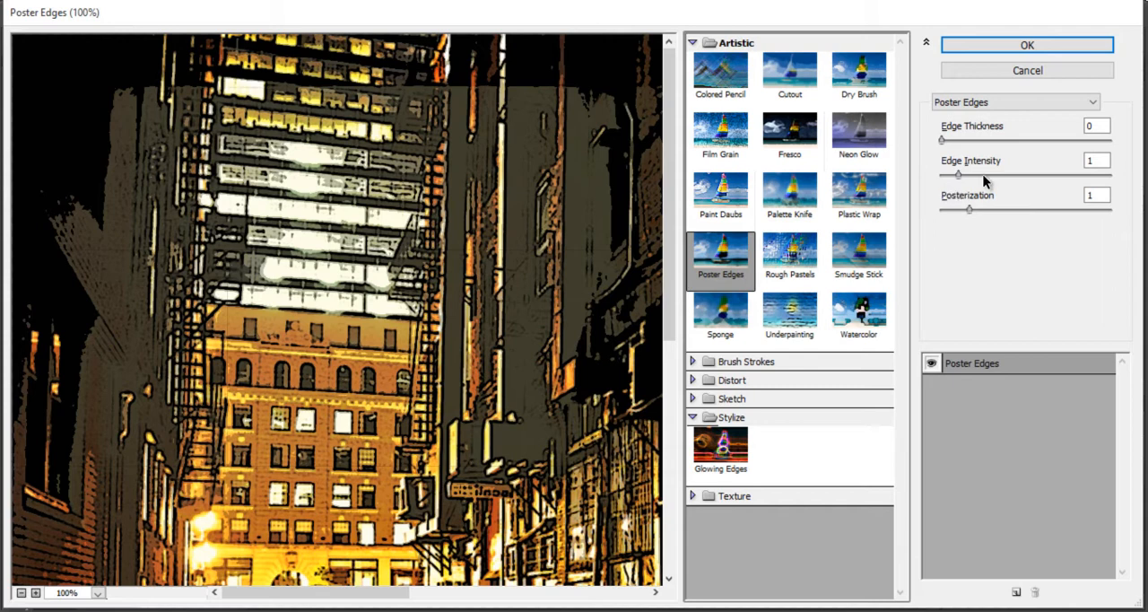
pyautogui.click(1103, 128)
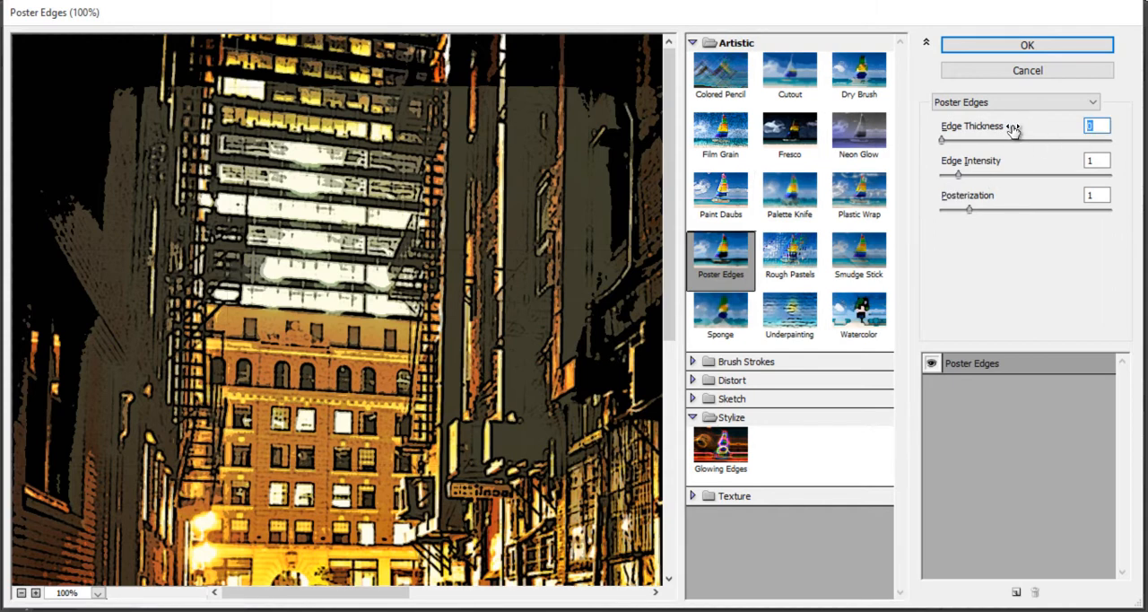
pyautogui.write('1')
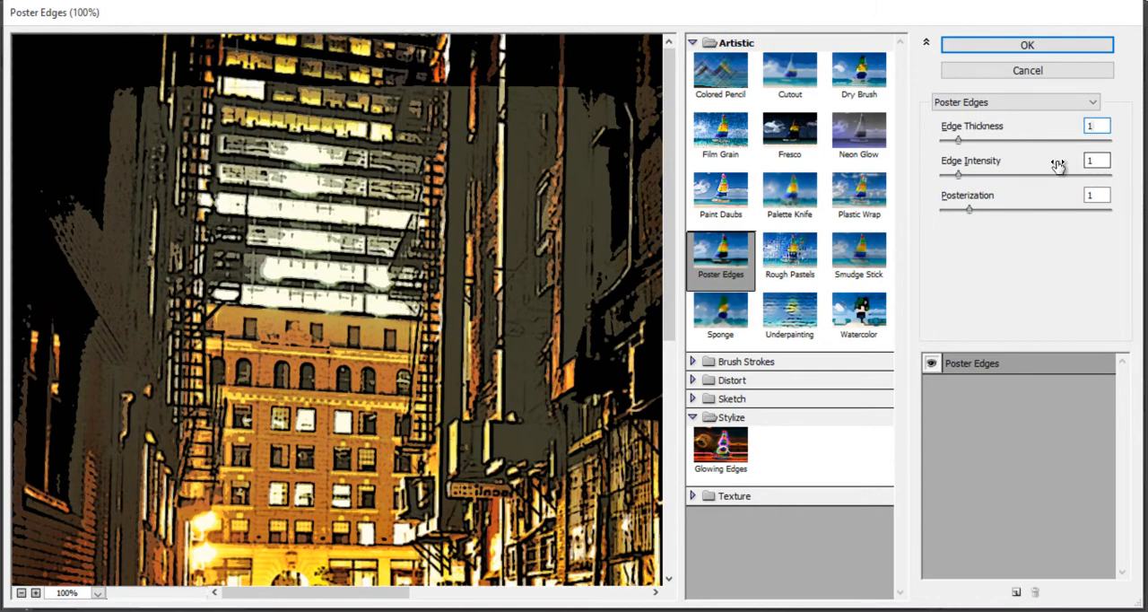
pyautogui.click(1097, 194)
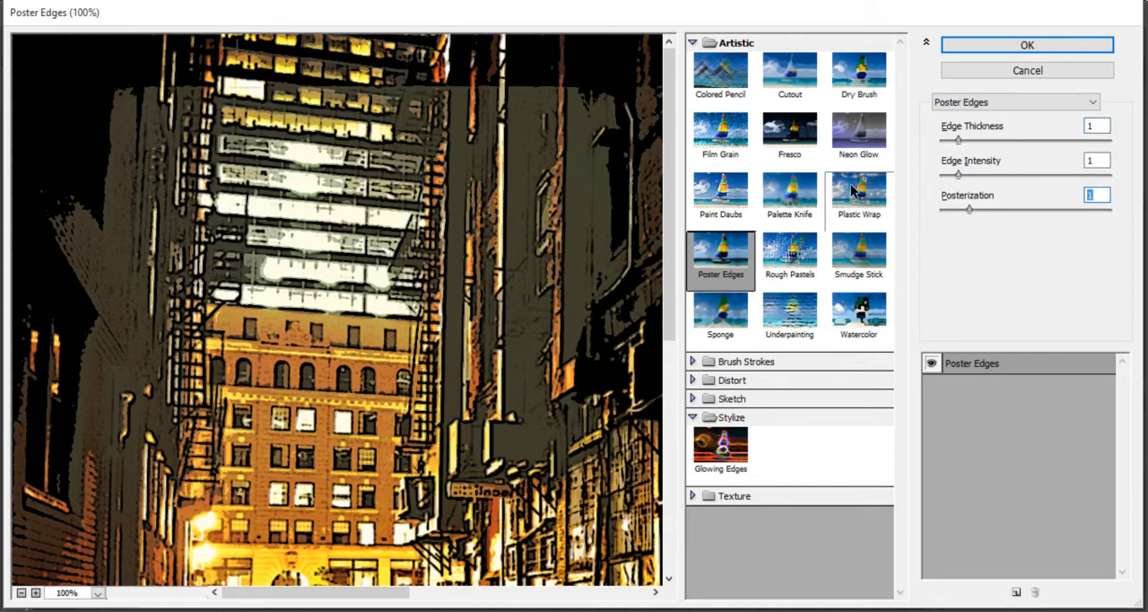
pyautogui.write('3')
# - Examine the Poster Edges preview across the alley's buildings, walls and street
pyautogui.moveTo(404, 368); pyautogui.dragTo(403, 63)
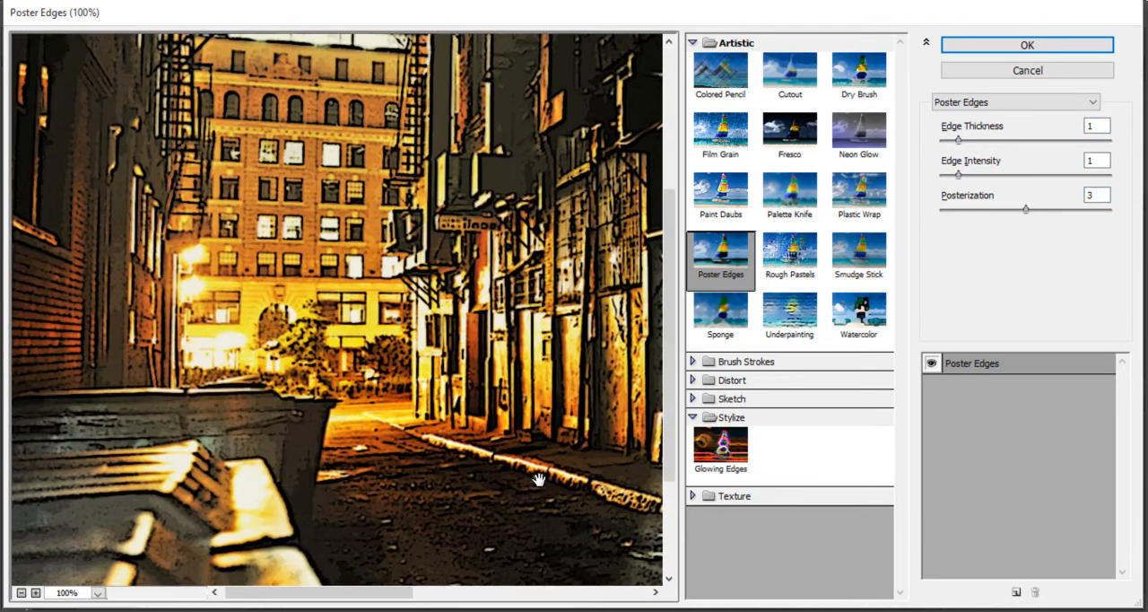
pyautogui.moveTo(618, 327); pyautogui.dragTo(247, 325)
pyautogui.moveTo(437, 326); pyautogui.dragTo(276, 484)
pyautogui.moveTo(451, 423); pyautogui.dragTo(542, 251)
pyautogui.moveTo(237, 366); pyautogui.dragTo(542, 394)
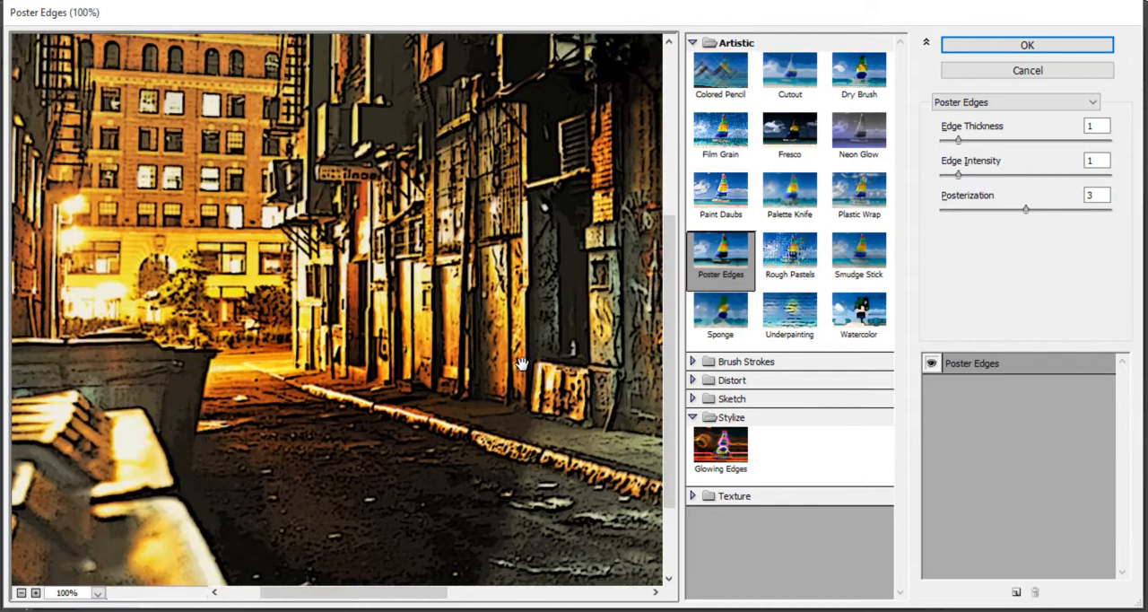
pyautogui.moveTo(312, 212); pyautogui.dragTo(411, 324)
pyautogui.moveTo(454, 217); pyautogui.dragTo(320, 396)
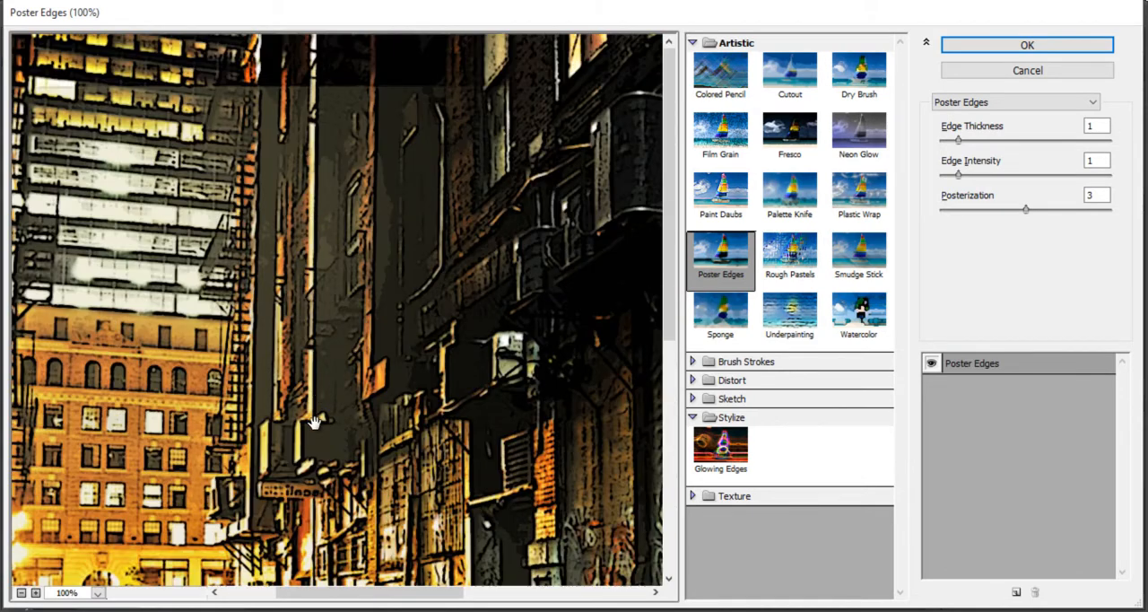
pyautogui.moveTo(307, 482); pyautogui.dragTo(416, 188)
pyautogui.moveTo(523, 458); pyautogui.dragTo(310, 309)
pyautogui.moveTo(604, 64); pyautogui.dragTo(481, 361)
pyautogui.moveTo(225, 338); pyautogui.dragTo(521, 462)
pyautogui.moveTo(367, 159); pyautogui.dragTo(409, 292)
pyautogui.moveTo(178, 315); pyautogui.dragTo(408, 199)
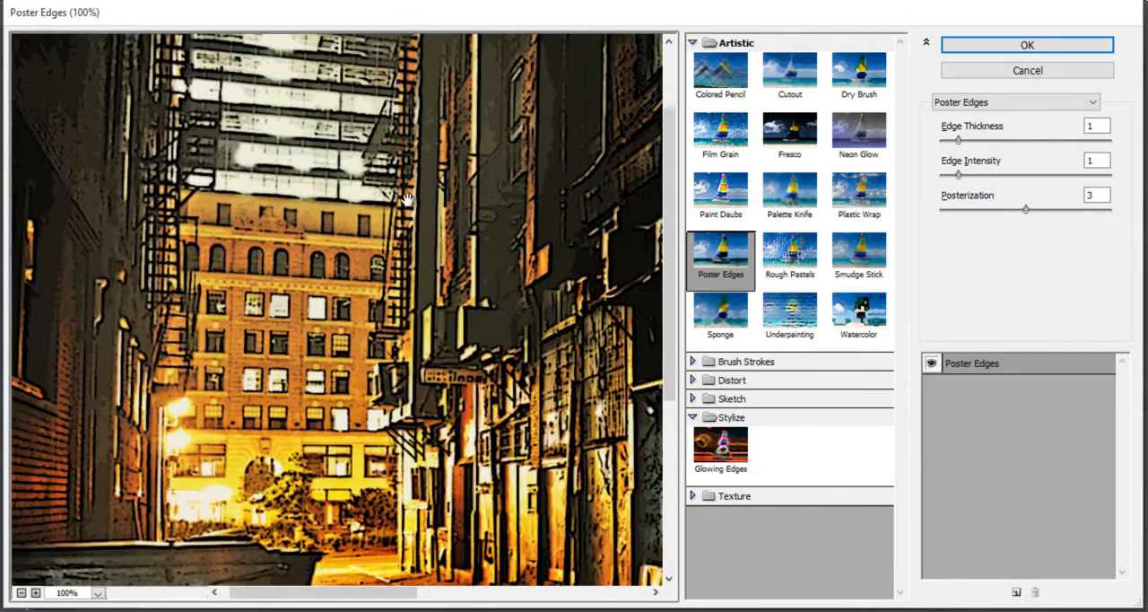
# - Try an Edge Thickness of 2, return it to 1, and apply the Poster Edges filter to the alley layer
pyautogui.moveTo(963, 138); pyautogui.dragTo(971, 146)
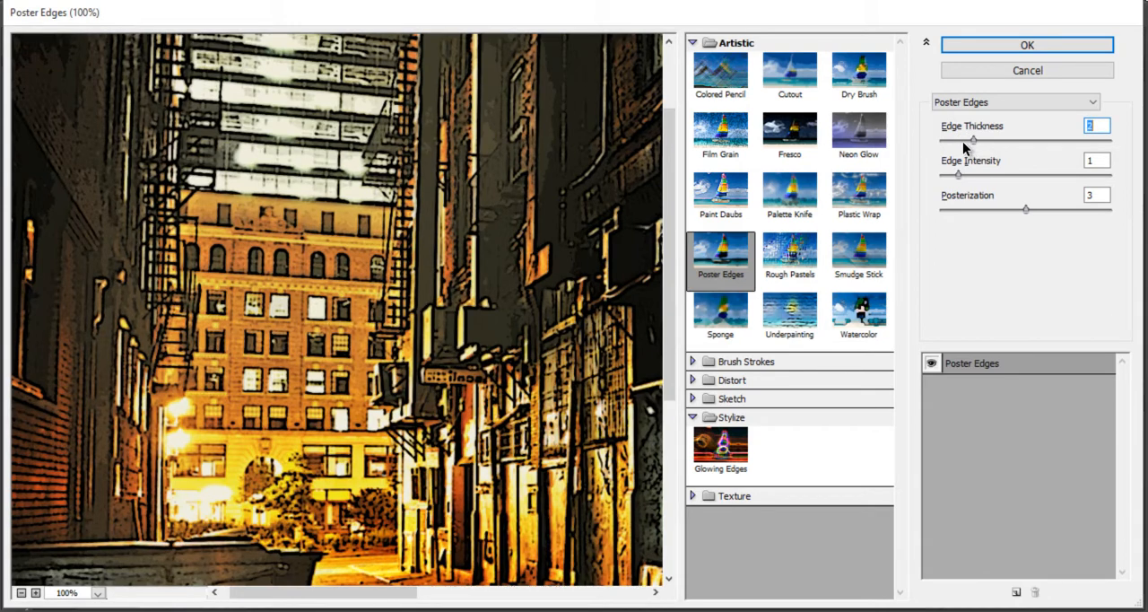
pyautogui.moveTo(434, 475); pyautogui.dragTo(635, 315)
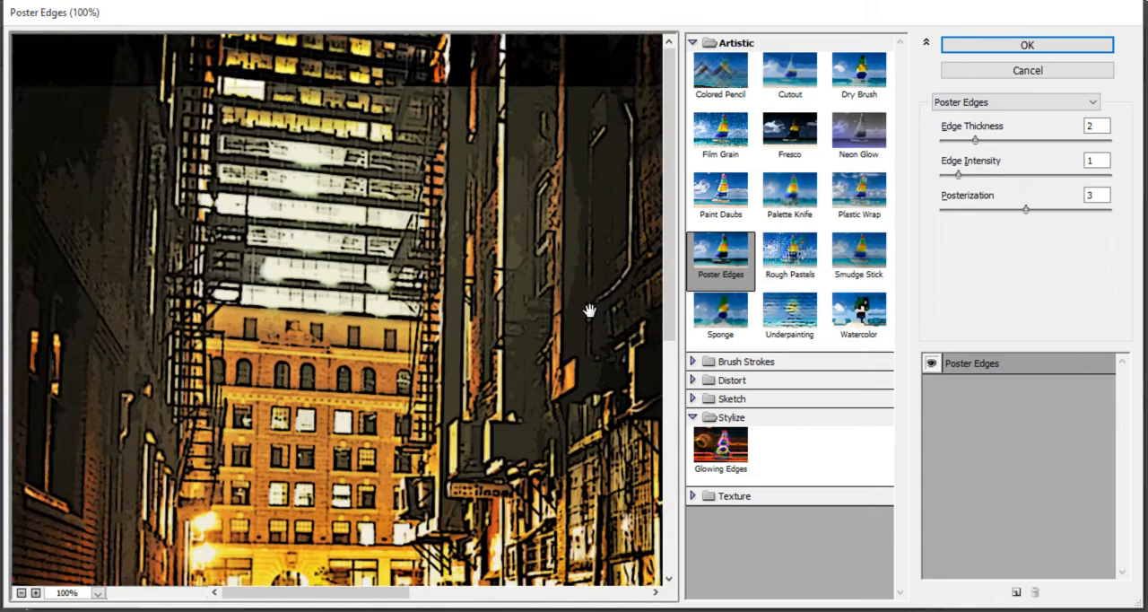
pyautogui.click(968, 143)
pyautogui.moveTo(961, 139); pyautogui.dragTo(957, 140)
pyautogui.moveTo(463, 368); pyautogui.dragTo(397, 216)
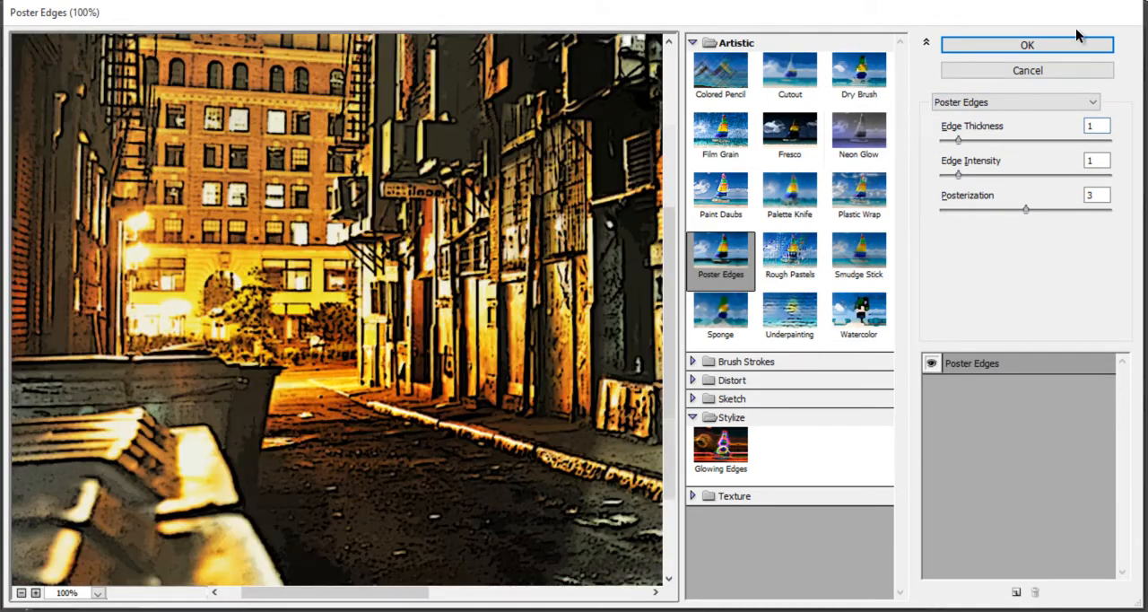
pyautogui.click(1031, 46)
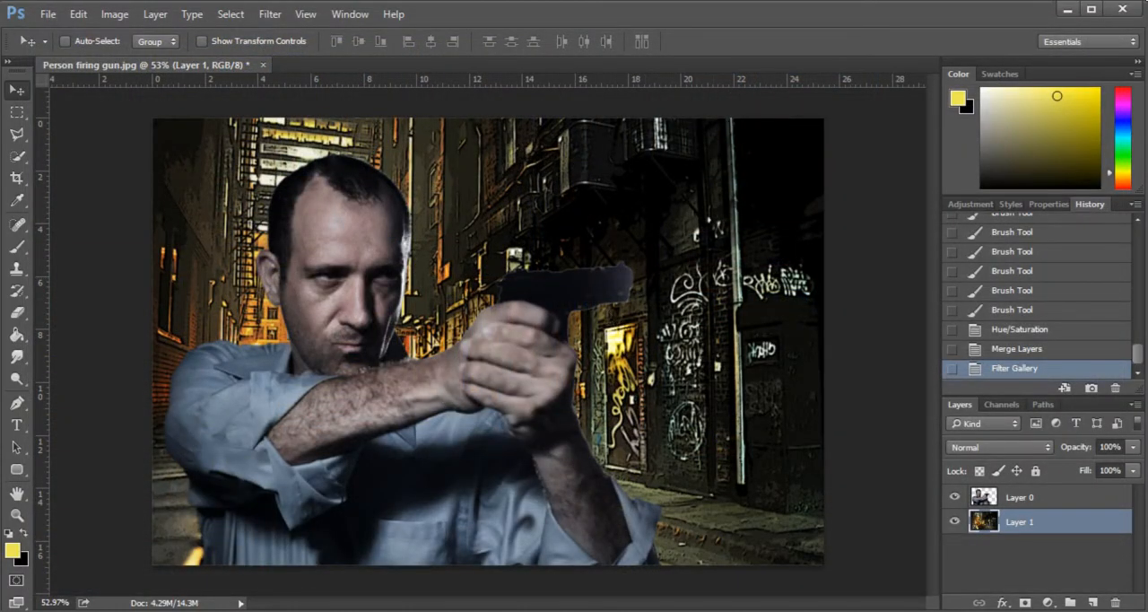
# - Choose the Cutout filter for the alley layer and set its Number of Levels to 6
pyautogui.click(307, 14)
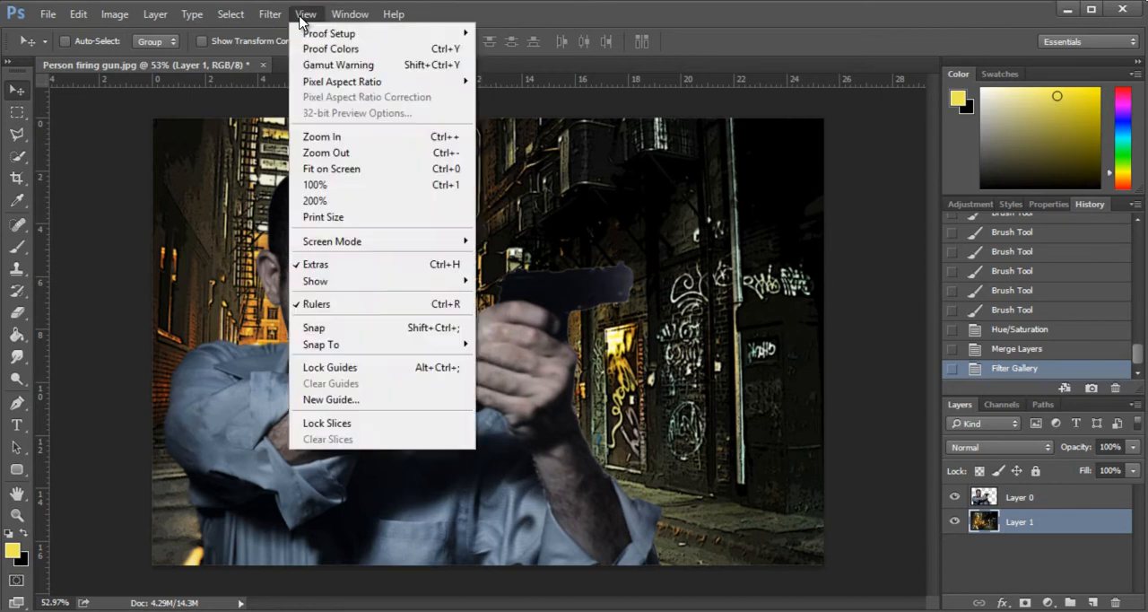
pyautogui.moveTo(266, 16)
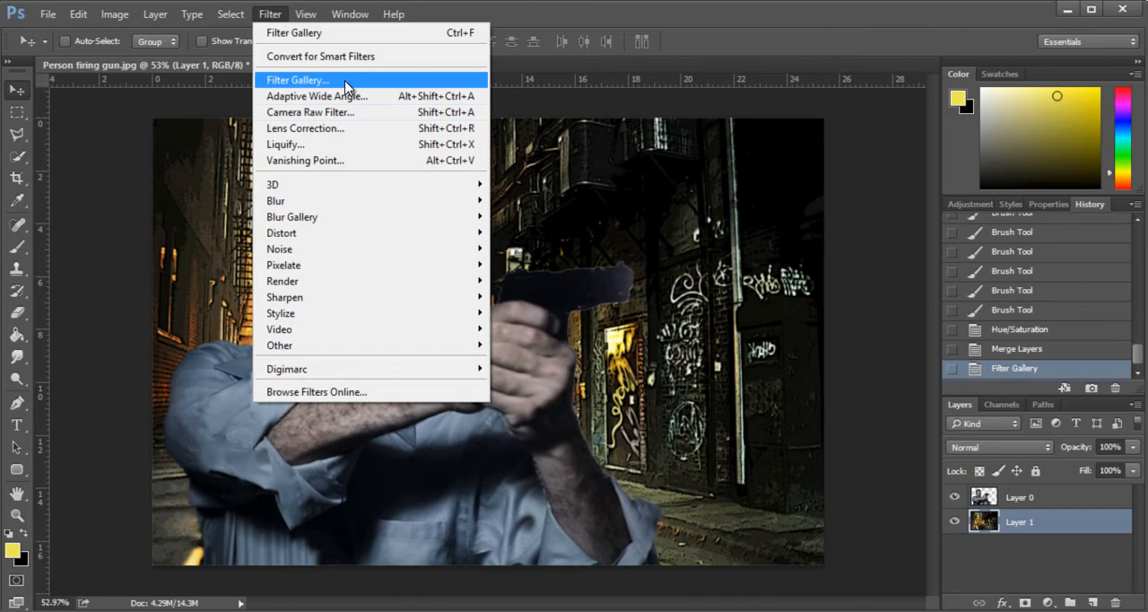
pyautogui.press('Escape')
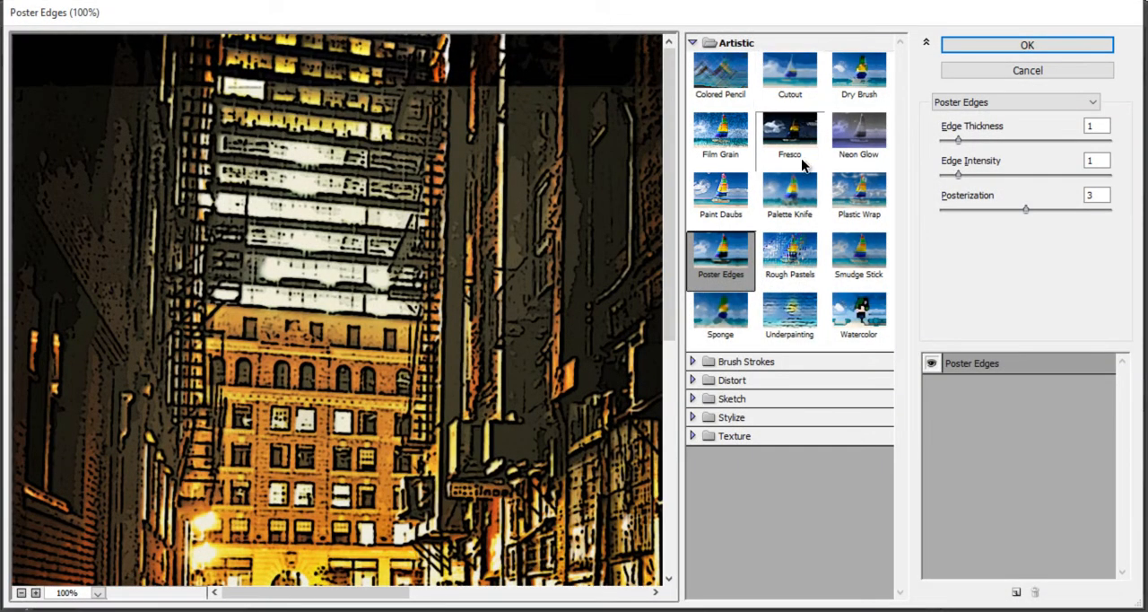
pyautogui.click(796, 80)
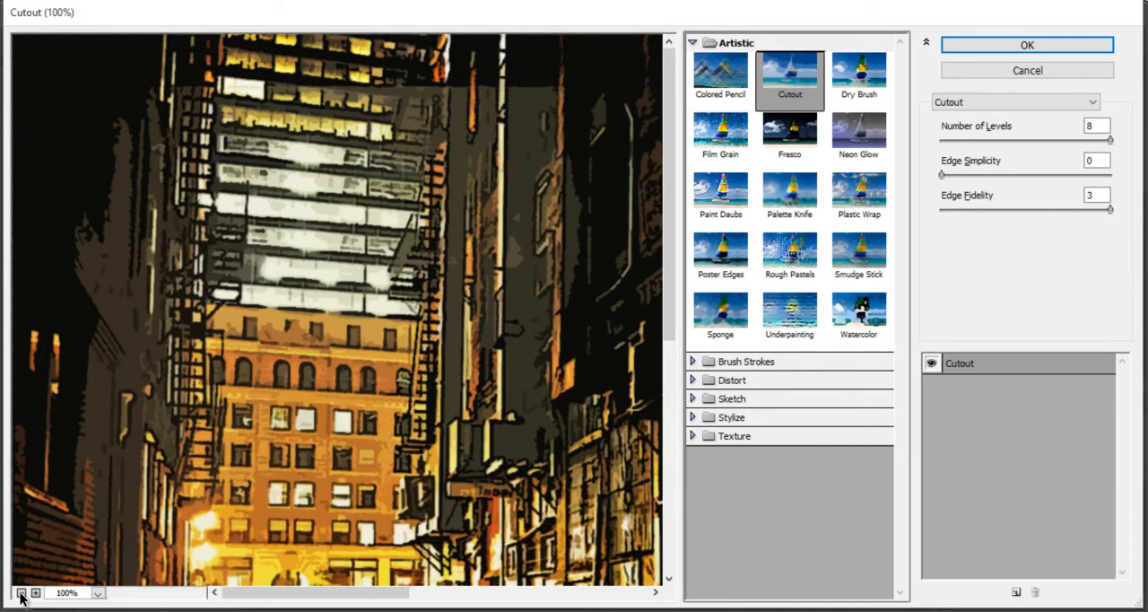
pyautogui.click(20, 592)
pyautogui.click(1098, 126)
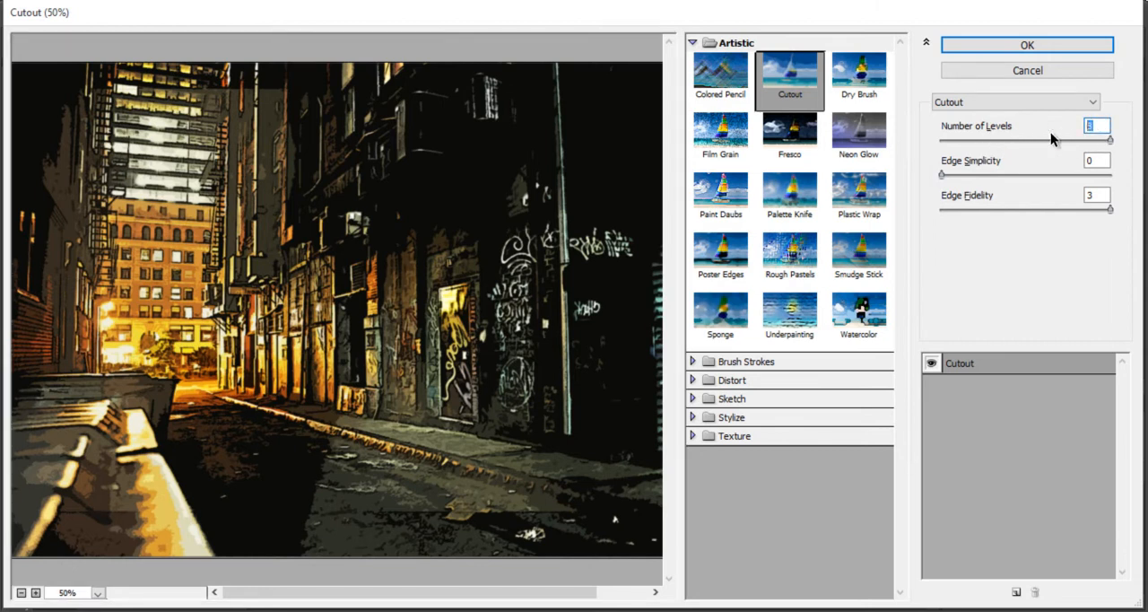
pyautogui.write('6')
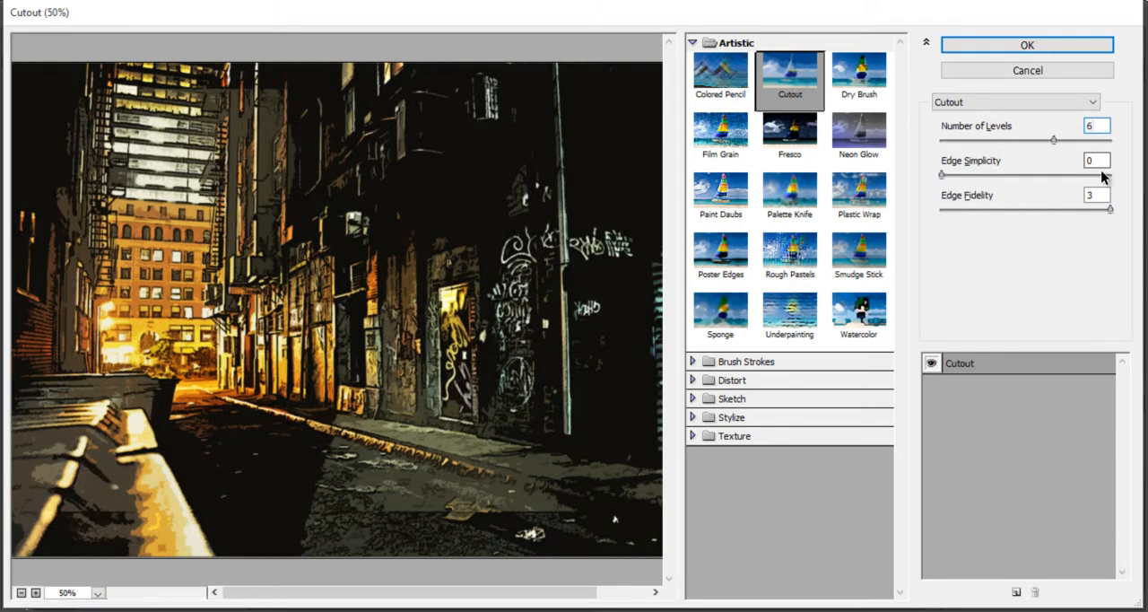
# - Set the Cutout filter's Edge Simplicity to 4 and its Edge Fidelity to 2
pyautogui.click(1070, 174)
pyautogui.write('5')
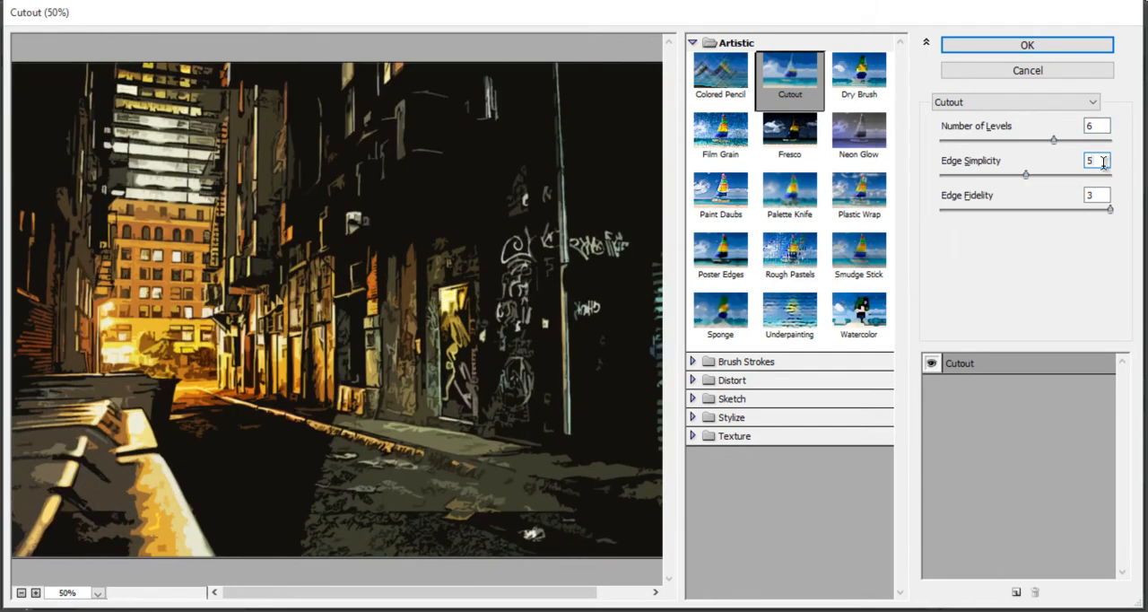
pyautogui.write('4')
pyautogui.write('2')
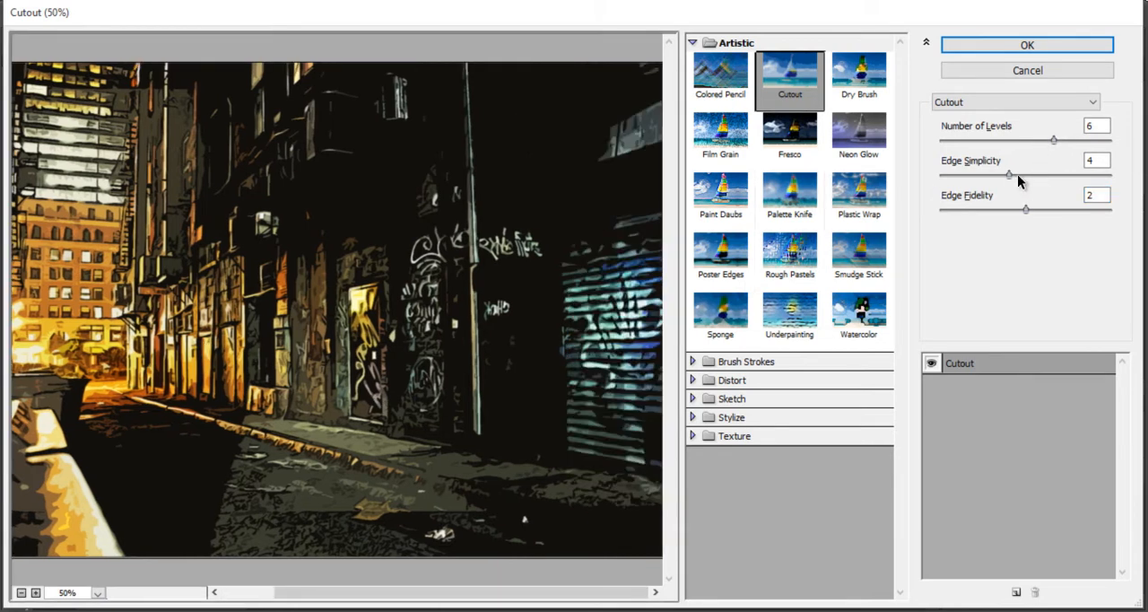
# - Raise the Cutout filter's Edge Simplicity to 5, check the alley preview, and apply the filter
pyautogui.moveTo(1010, 174); pyautogui.dragTo(1019, 175)
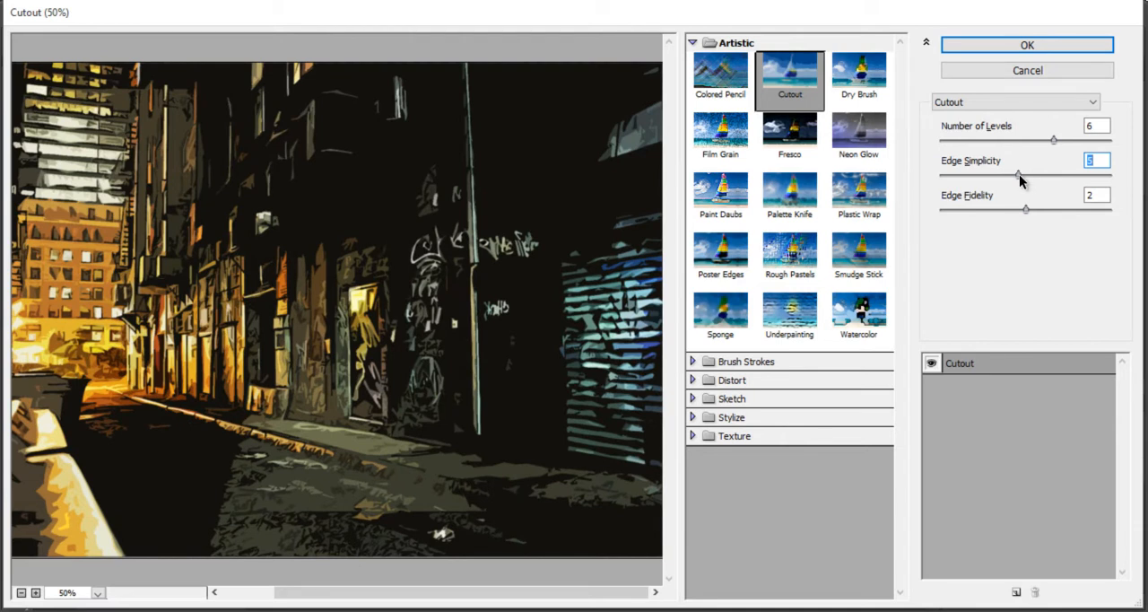
pyautogui.moveTo(309, 323); pyautogui.dragTo(621, 358)
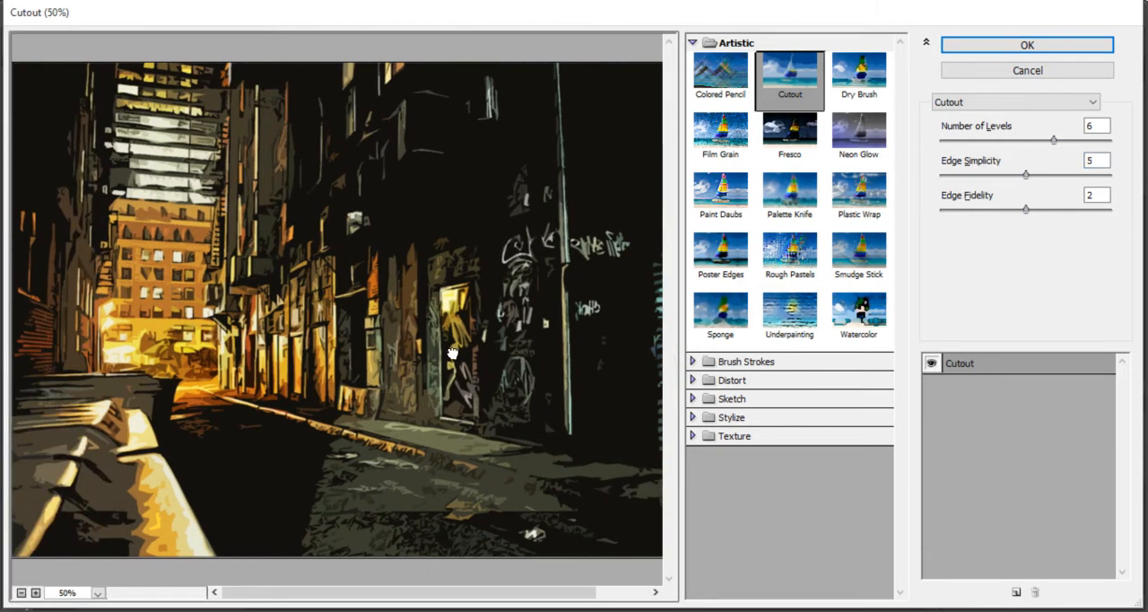
pyautogui.moveTo(480, 350); pyautogui.dragTo(177, 376)
pyautogui.moveTo(351, 330); pyautogui.dragTo(704, 312)
pyautogui.click(1026, 46)
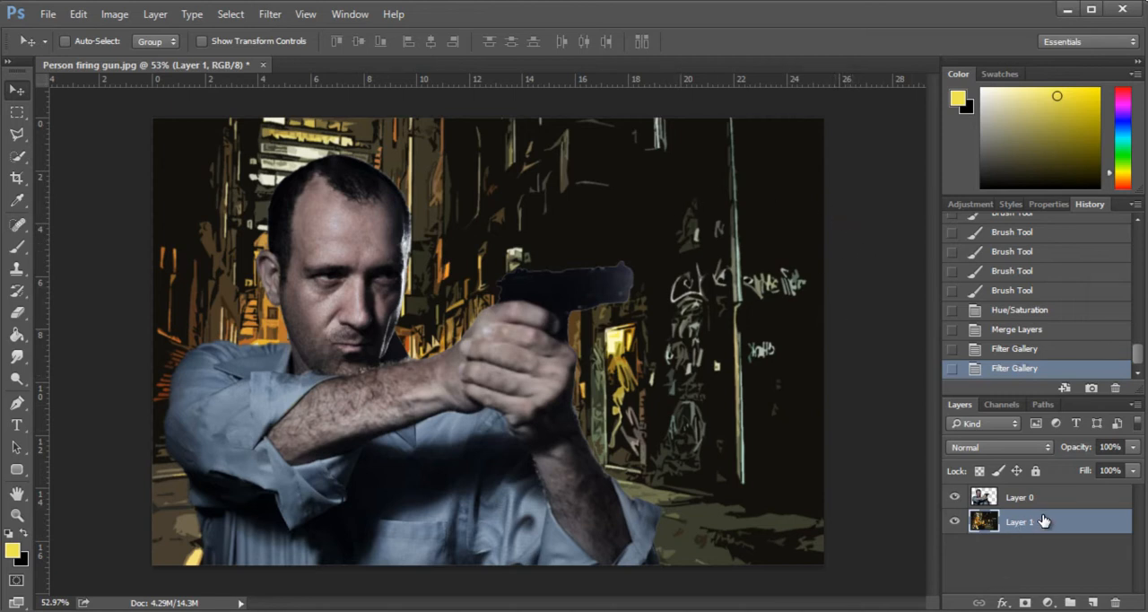
# - Duplicate the stylized alley layer within the same document, keeping the default copy name
pyautogui.rightClick(1018, 531)
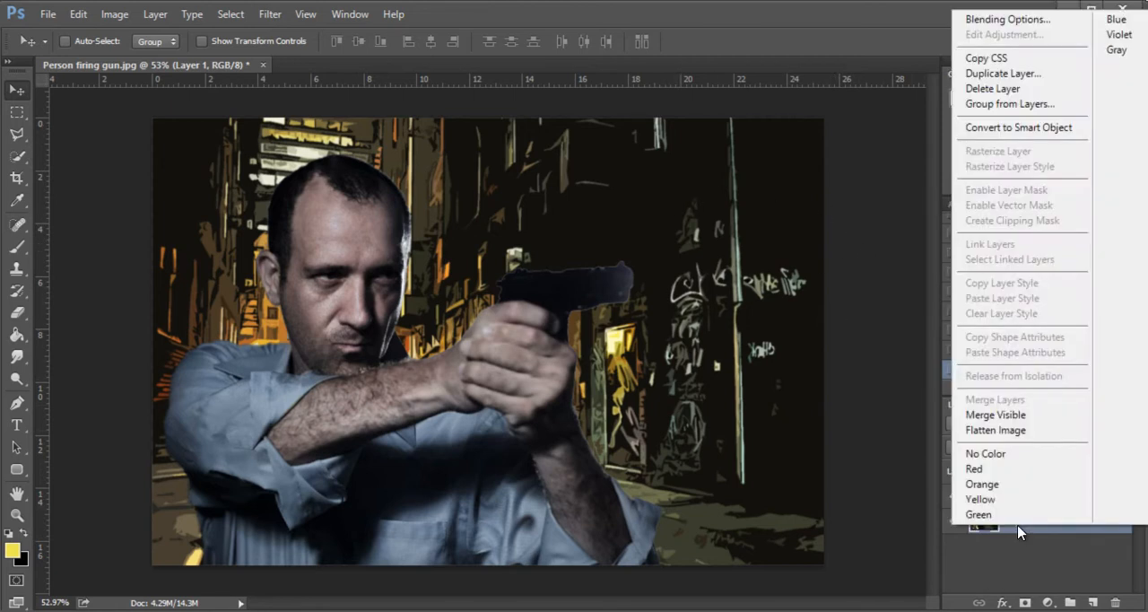
pyautogui.click(1023, 80)
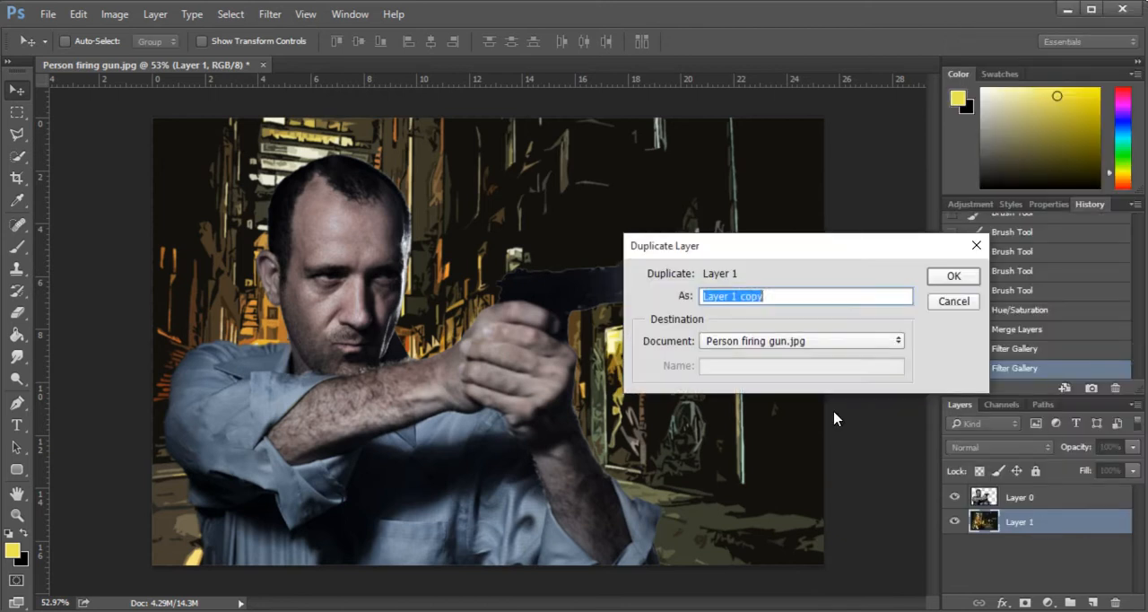
pyautogui.click(968, 279)
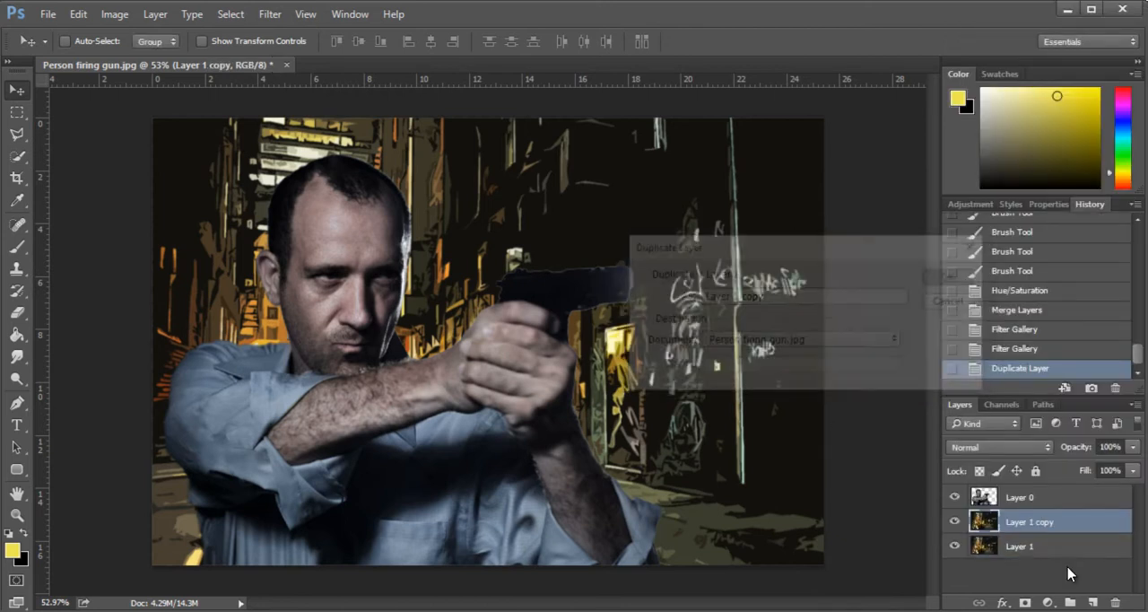
# - Choose the Color Halftone filter for the alley copy and set its Max. Radius to 6 pixels
pyautogui.click(269, 14)
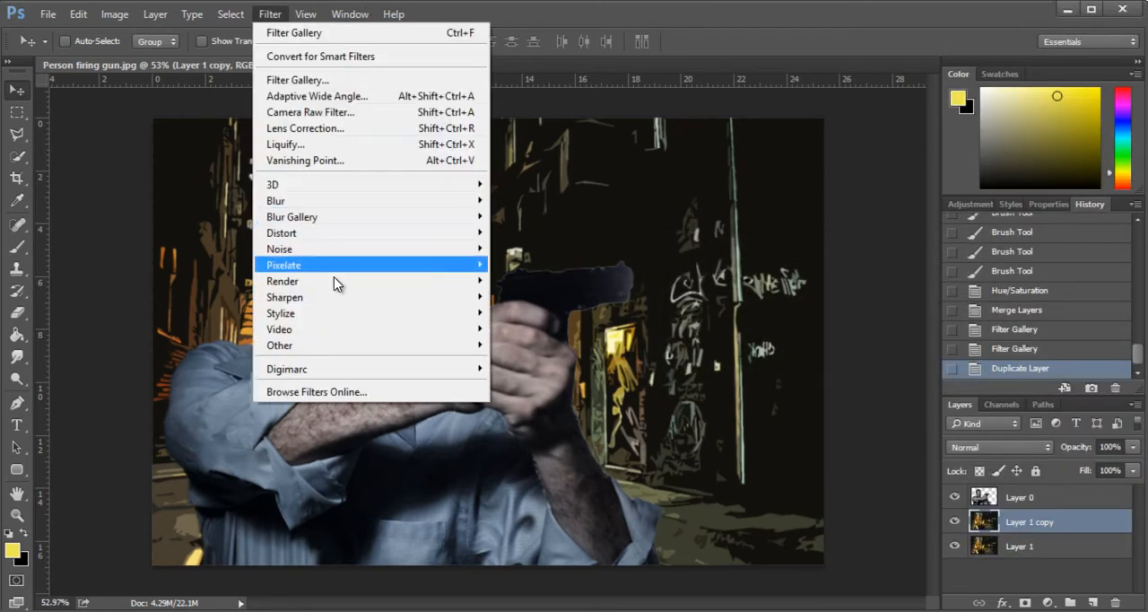
pyautogui.moveTo(336, 266)
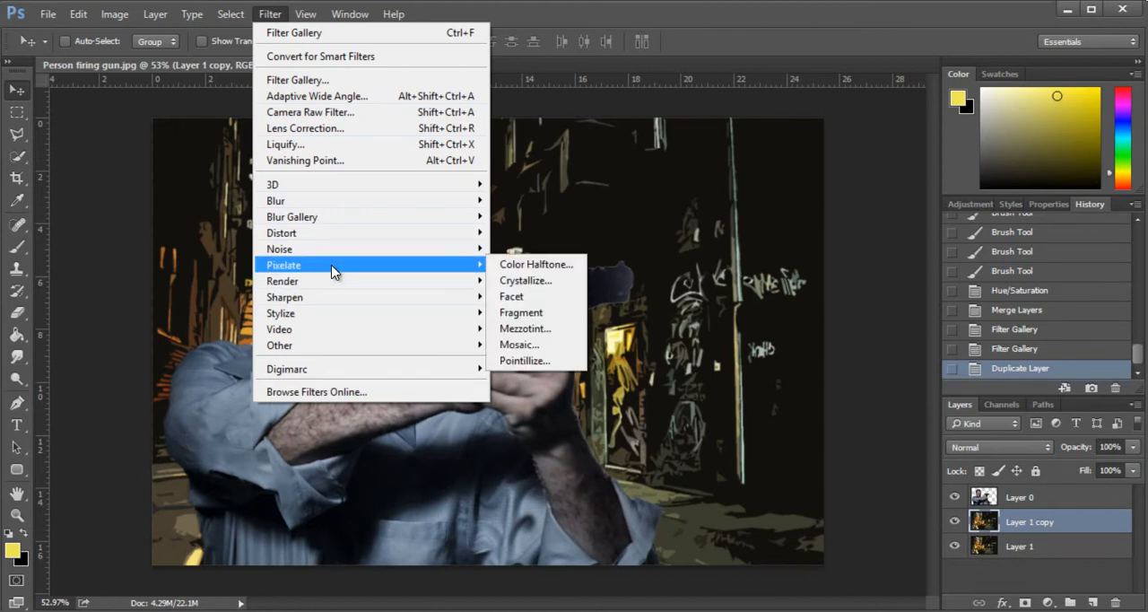
pyautogui.click(525, 269)
pyautogui.moveTo(615, 159); pyautogui.dragTo(701, 190)
pyautogui.write('6')
pyautogui.press('Tab')
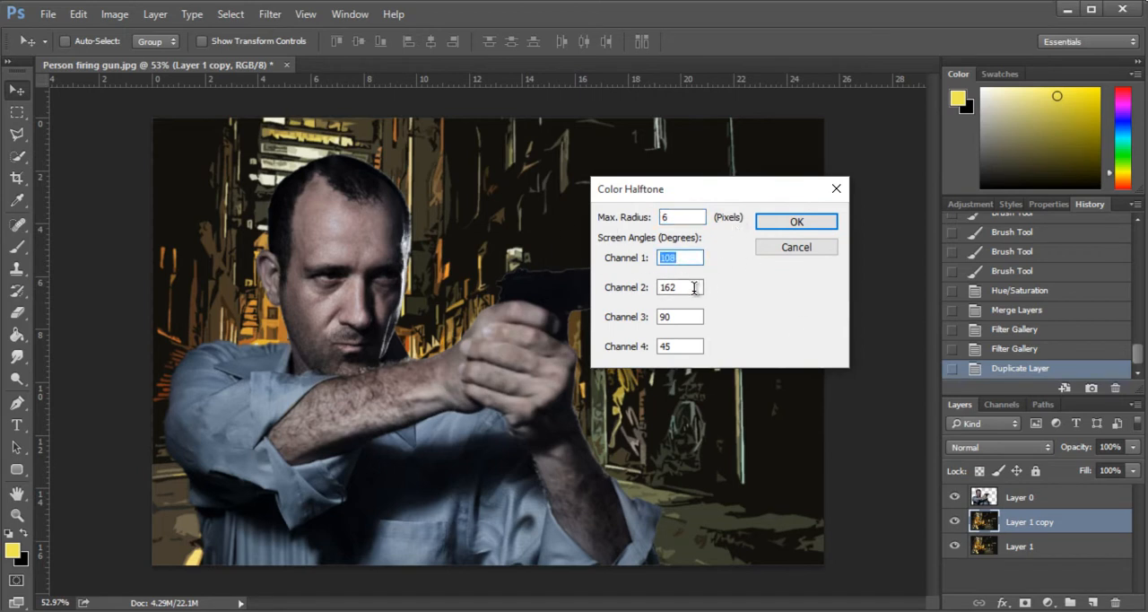
# - Set the screen angles of all four halftone channels to 45 degrees and apply the Color Halftone filter
pyautogui.press('Tab')
pyautogui.press('Tab')
pyautogui.doubleClick(686, 258)
pyautogui.write('45')
pyautogui.doubleClick(686, 287)
pyautogui.write('45')
pyautogui.doubleClick(672, 317)
pyautogui.write('45')
pyautogui.doubleClick(690, 347)
pyautogui.write('45')
pyautogui.click(681, 261)
pyautogui.click(786, 221)
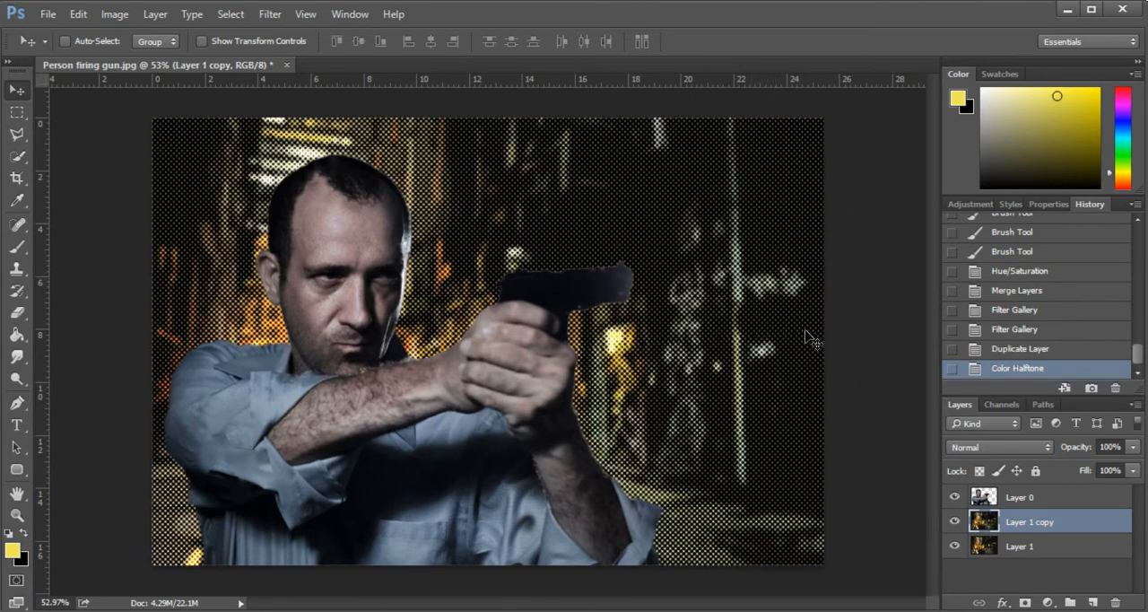
# - Set the halftone layer's blend mode to Soft Light and its opacity to 55%, checking the dots up close
pyautogui.click(1021, 448)
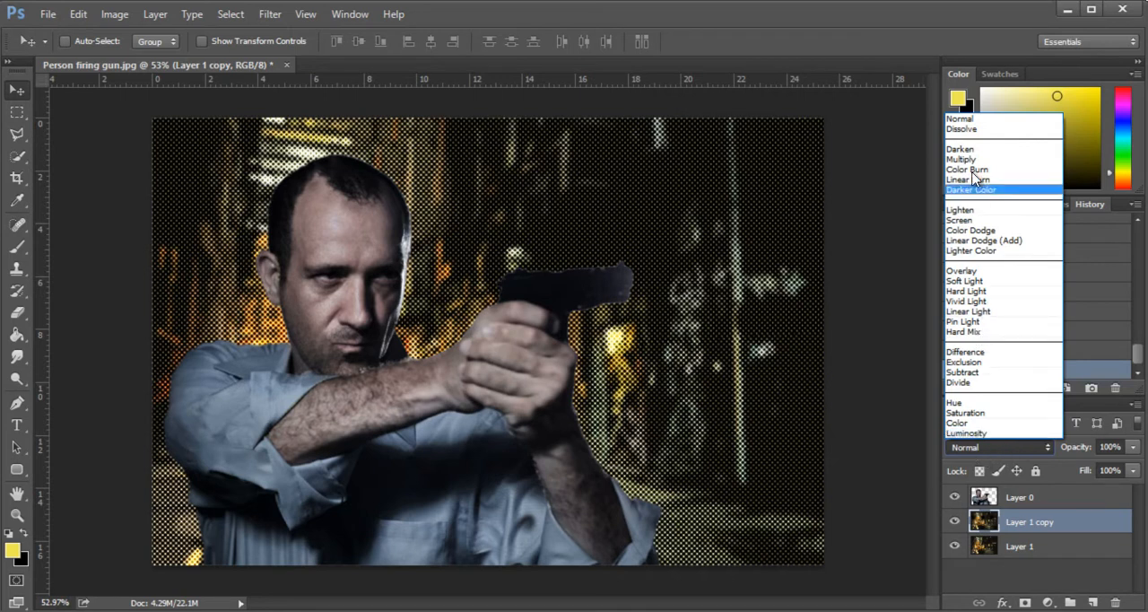
pyautogui.click(998, 287)
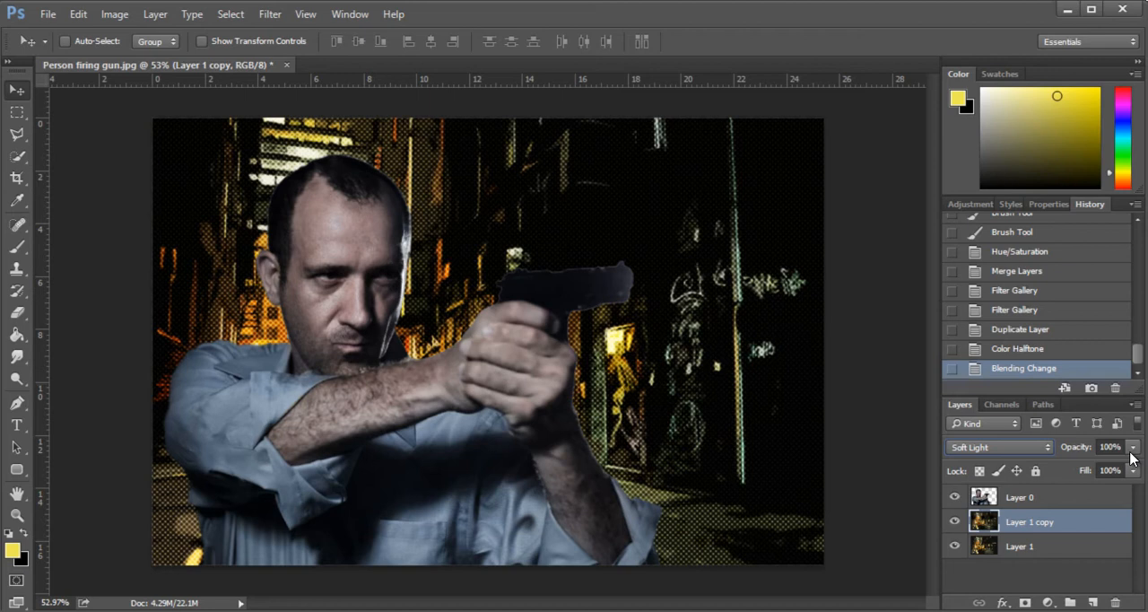
pyautogui.moveTo(1132, 449); pyautogui.dragTo(1086, 468)
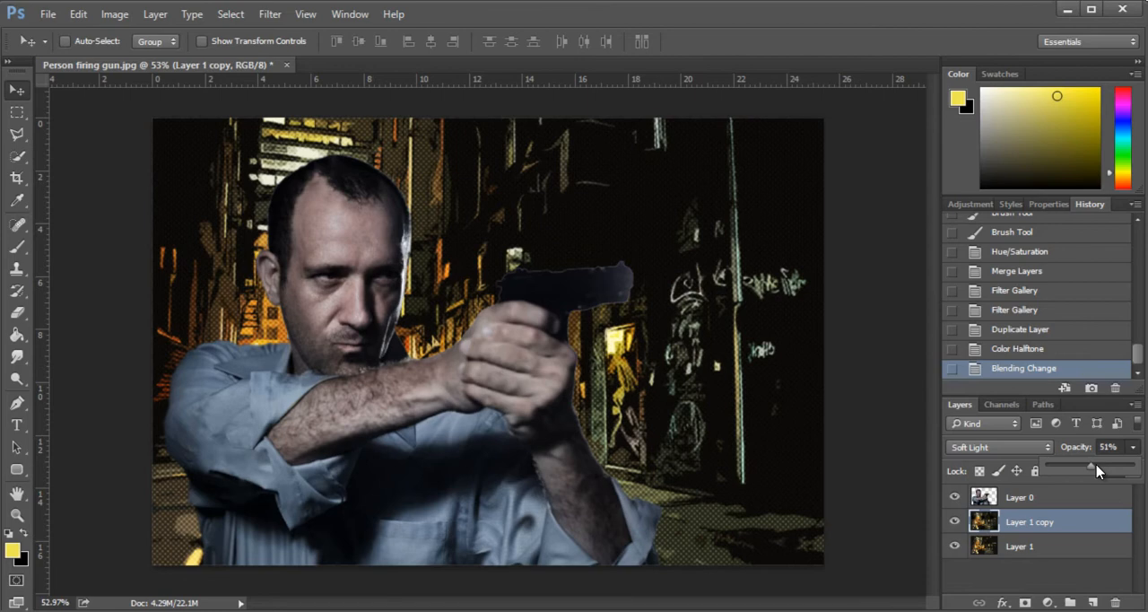
pyautogui.moveTo(1098, 467); pyautogui.dragTo(1102, 467)
pyautogui.scroll(10, 618, 269)
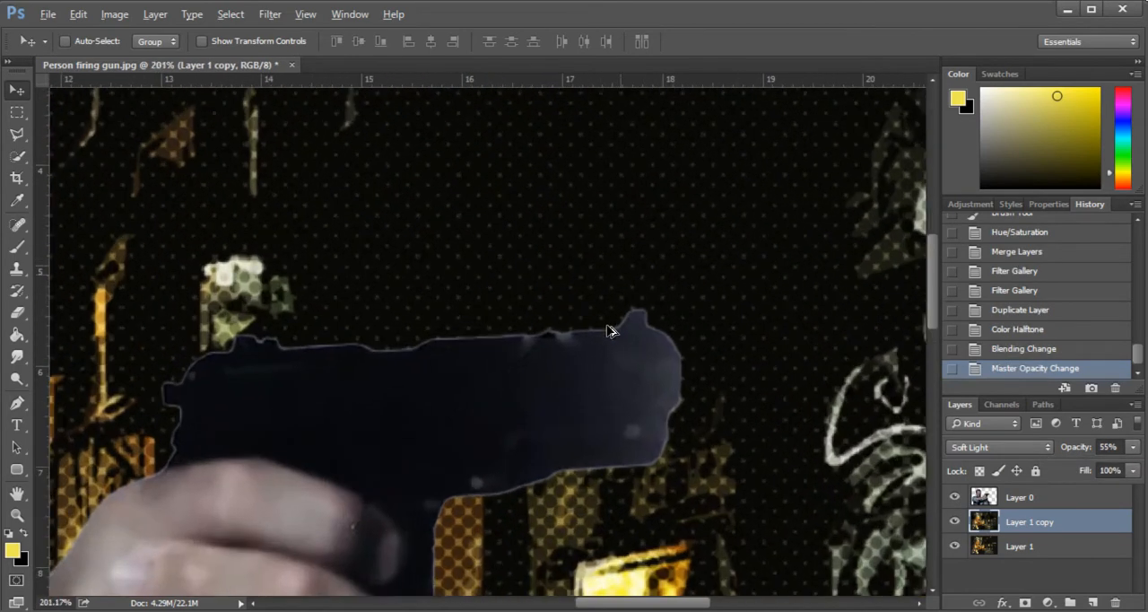
pyautogui.scroll(-6, 609, 331)
pyautogui.scroll(5, 665, 385)
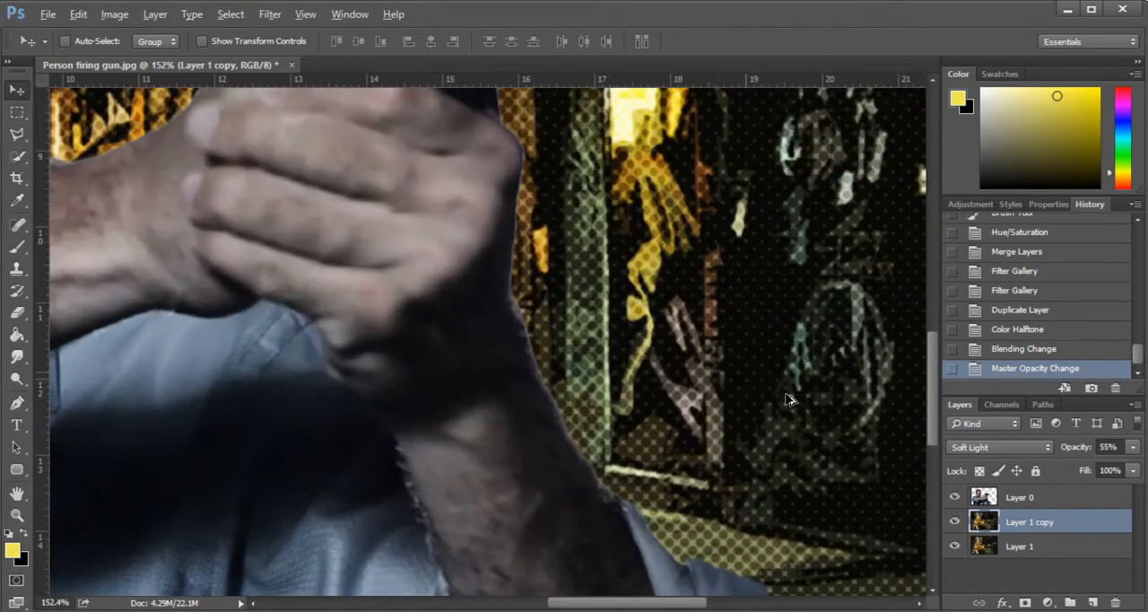
pyautogui.scroll(-5, 787, 399)
pyautogui.scroll(2, 708, 368)
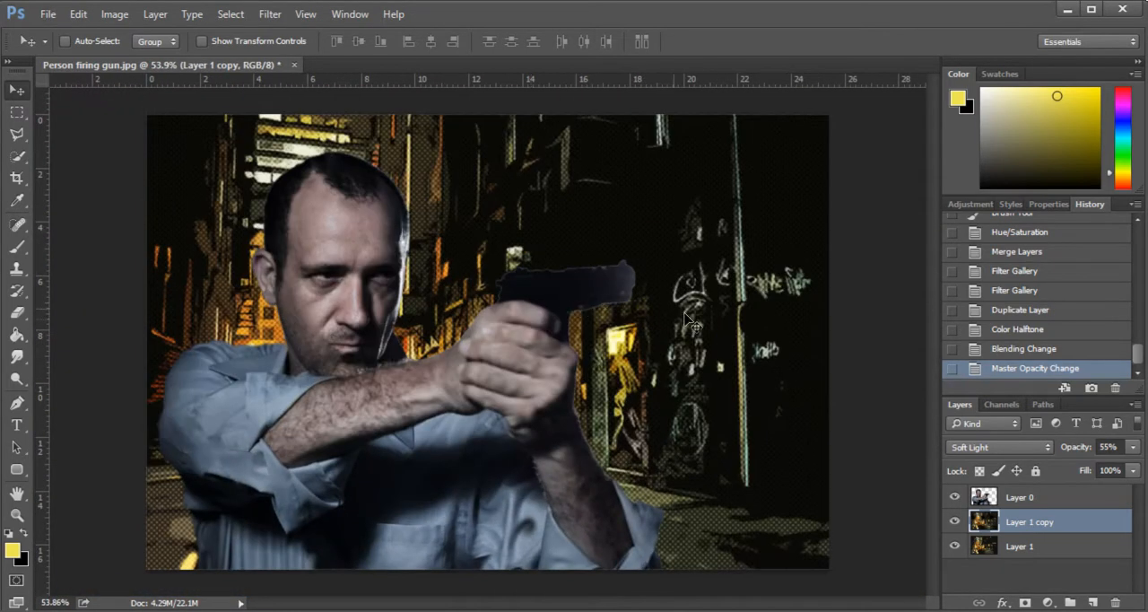
# - Place the futuristic gun image into the document and move its layer above the man's layer
pyautogui.moveTo(0, 280); pyautogui.dragTo(499, 278)
pyautogui.moveTo(495, 346); pyautogui.dragTo(499, 348)
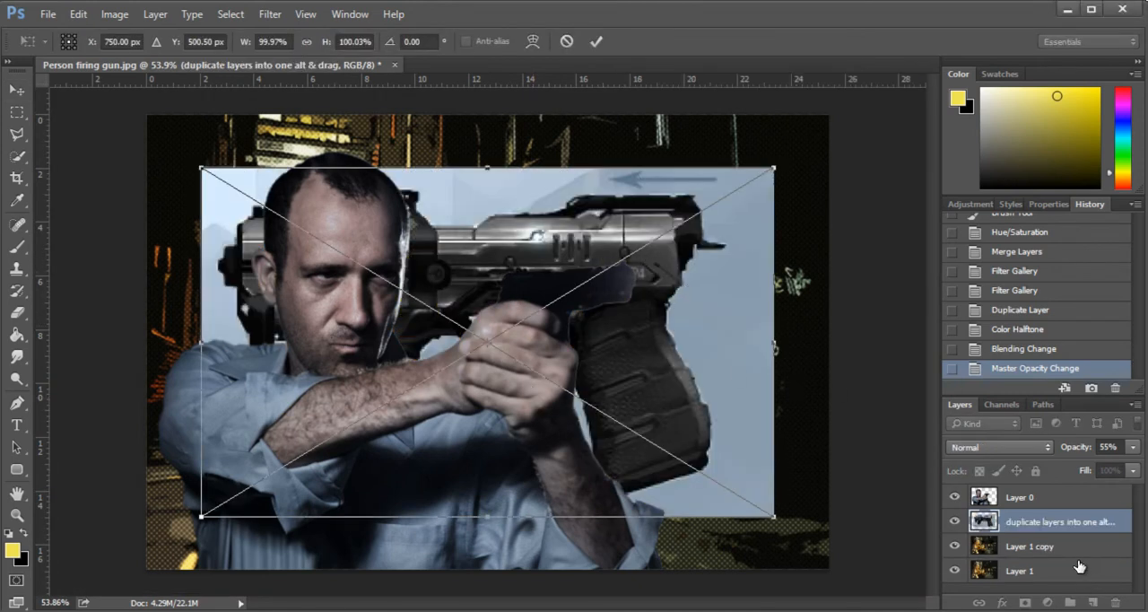
pyautogui.press('Return')
pyautogui.moveTo(1029, 527); pyautogui.dragTo(1027, 489)
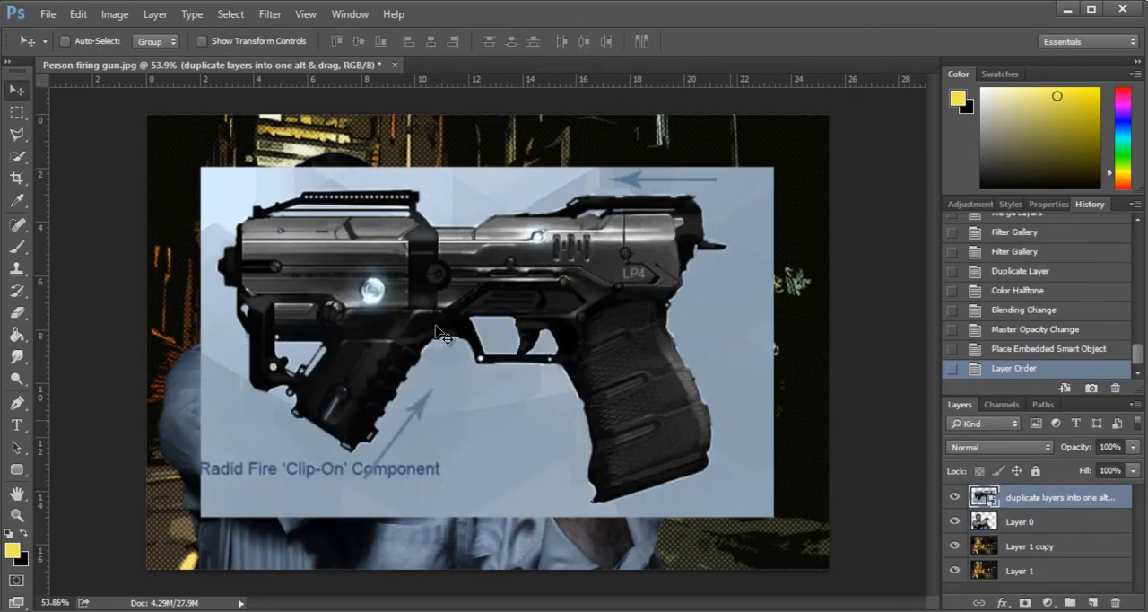
# - Flip the placed gun image horizontally
pyautogui.click(78, 15)
pyautogui.moveTo(187, 336)
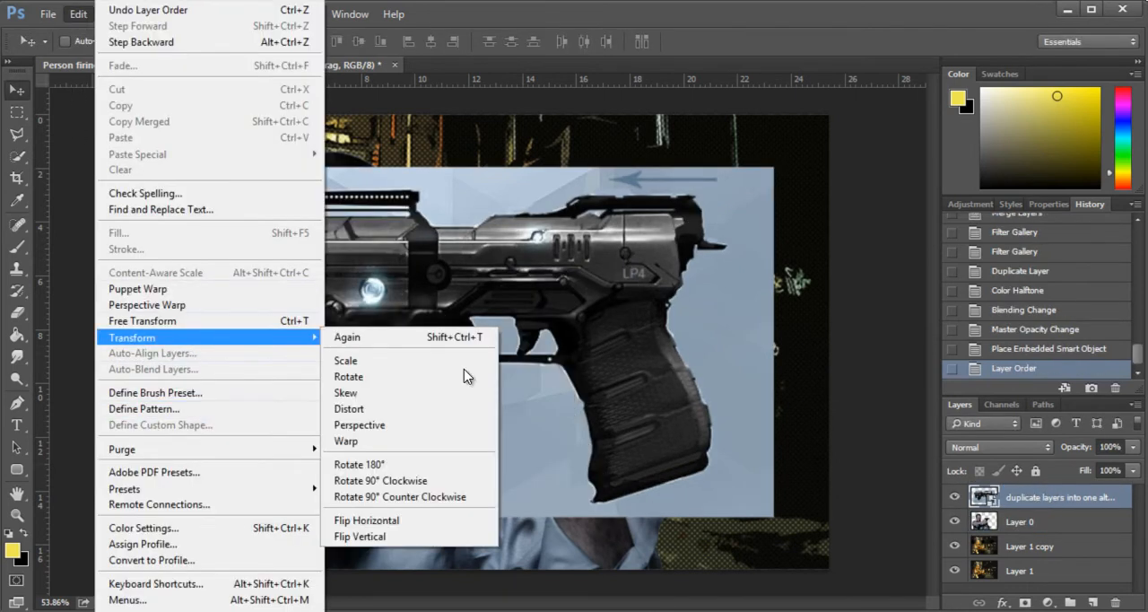
pyautogui.click(490, 520)
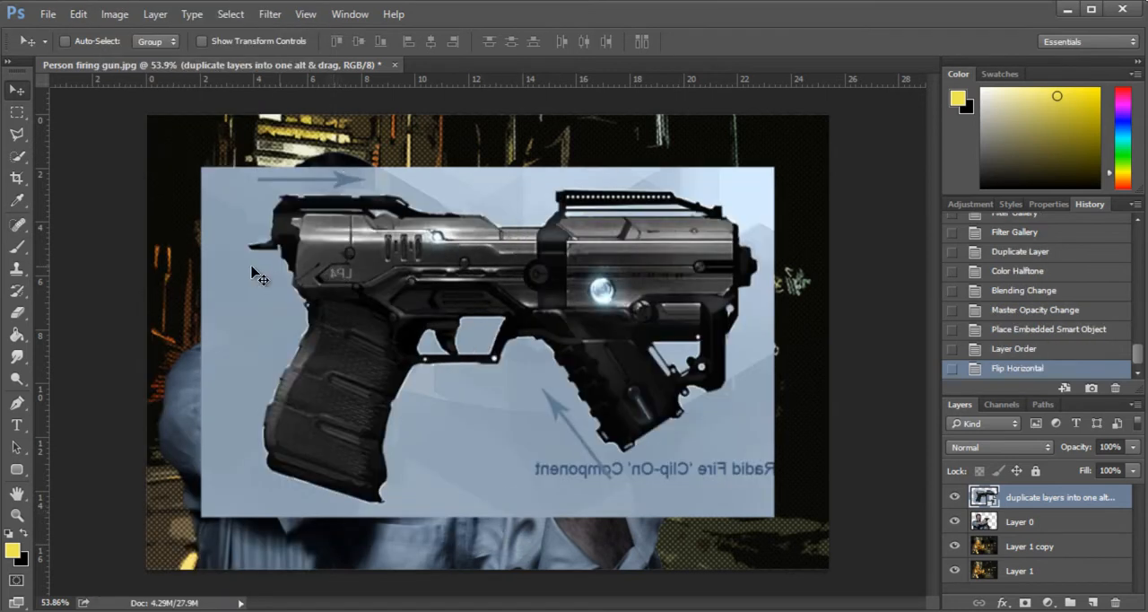
# - Select the light blue background around the gun with Quick Selection, including the gaps at the trigger guard and front grip
pyautogui.click(18, 156)
pyautogui.moveTo(229, 247); pyautogui.dragTo(239, 310)
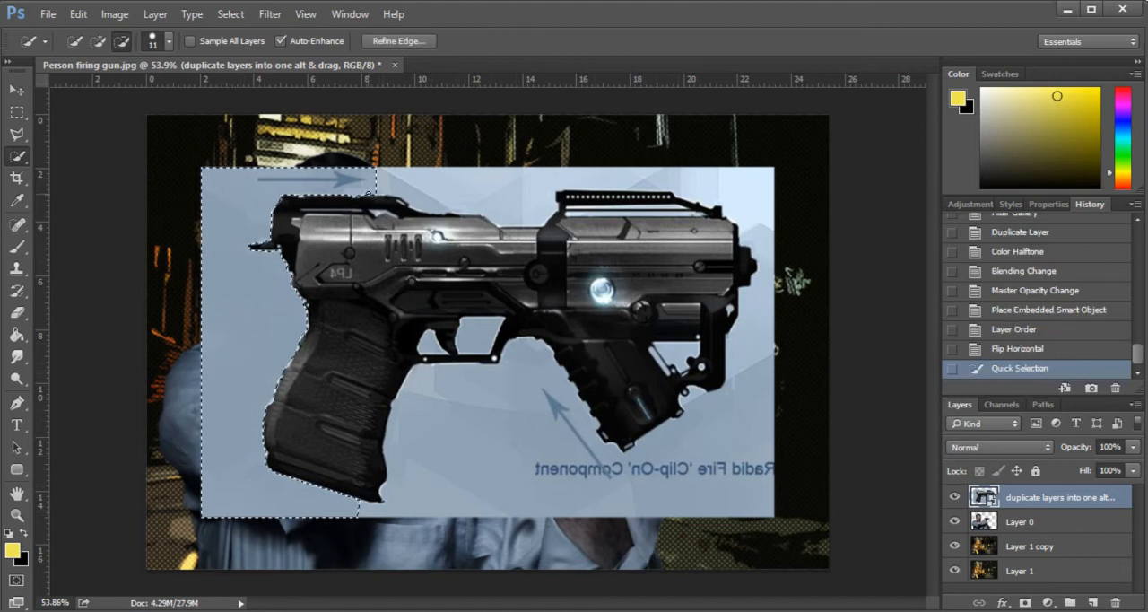
pyautogui.moveTo(482, 178); pyautogui.dragTo(487, 187)
pyautogui.click(486, 188)
pyautogui.click(492, 186)
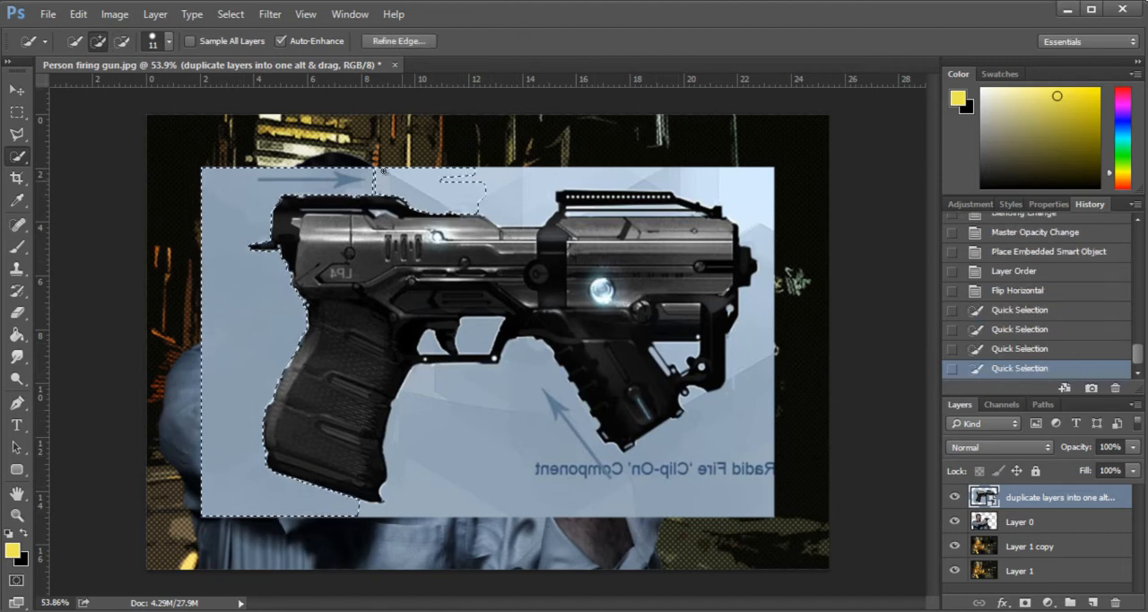
pyautogui.moveTo(758, 220); pyautogui.dragTo(762, 260)
pyautogui.moveTo(744, 466)
pyautogui.mouseDown()
pyautogui.moveTo(629, 463)
pyautogui.moveTo(417, 394)
pyautogui.mouseUp()
pyautogui.click(435, 341)
pyautogui.click(479, 336)
pyautogui.click(647, 351)
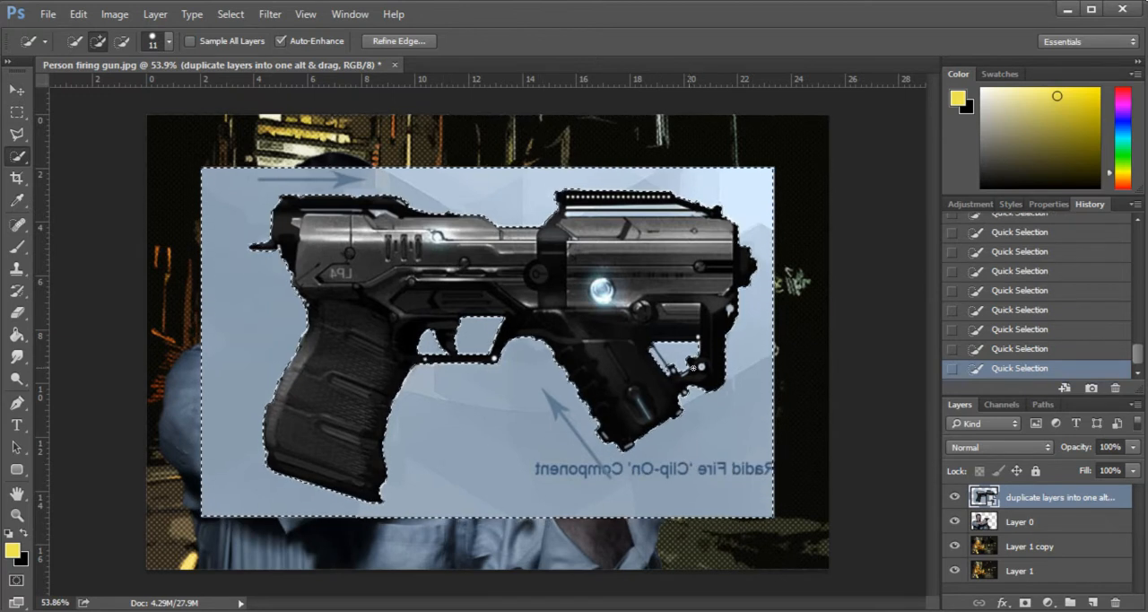
# - Rasterize the gun layer to delete its selected background, then deselect and erase the leftover border line around the gun
pyautogui.rightClick(1008, 502)
pyautogui.click(899, 282)
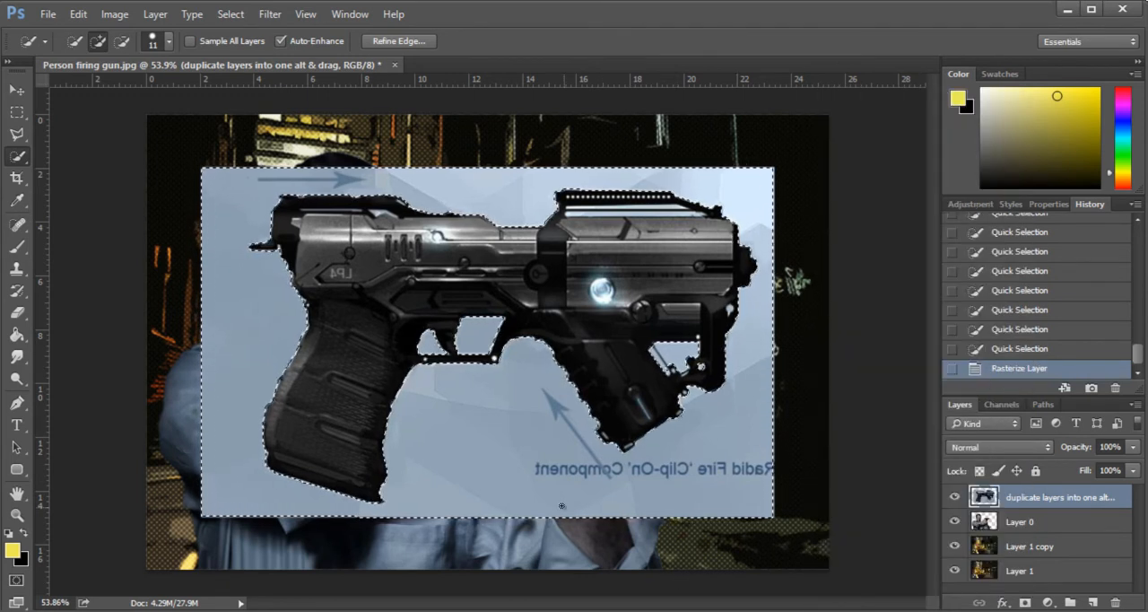
pyautogui.press('Delete')
pyautogui.press('m')
pyautogui.hotkey('ctrl', 'd')
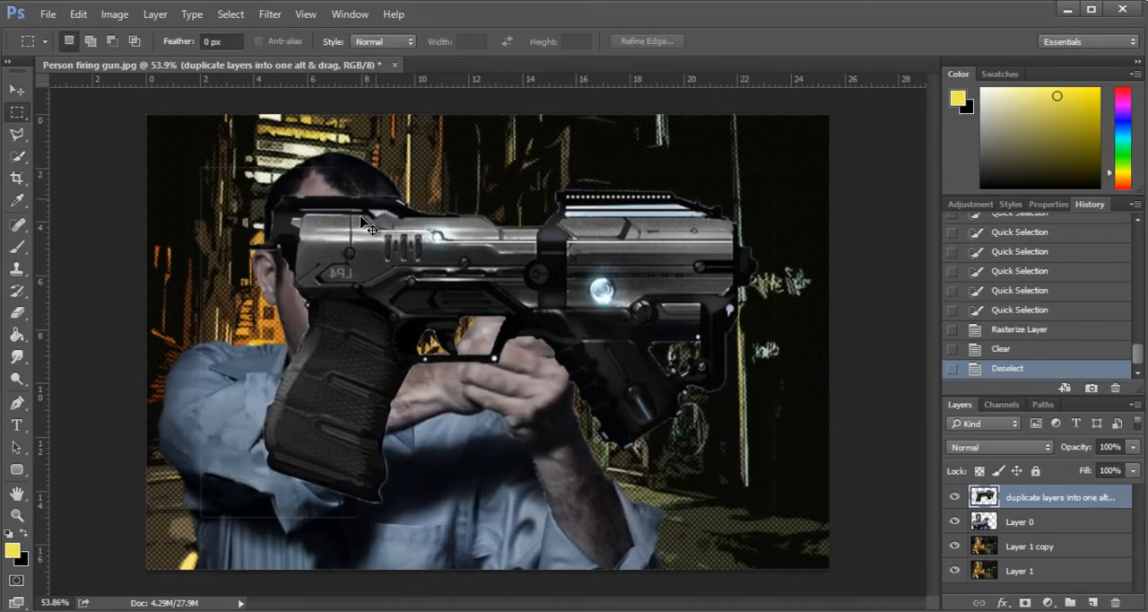
pyautogui.click(17, 312)
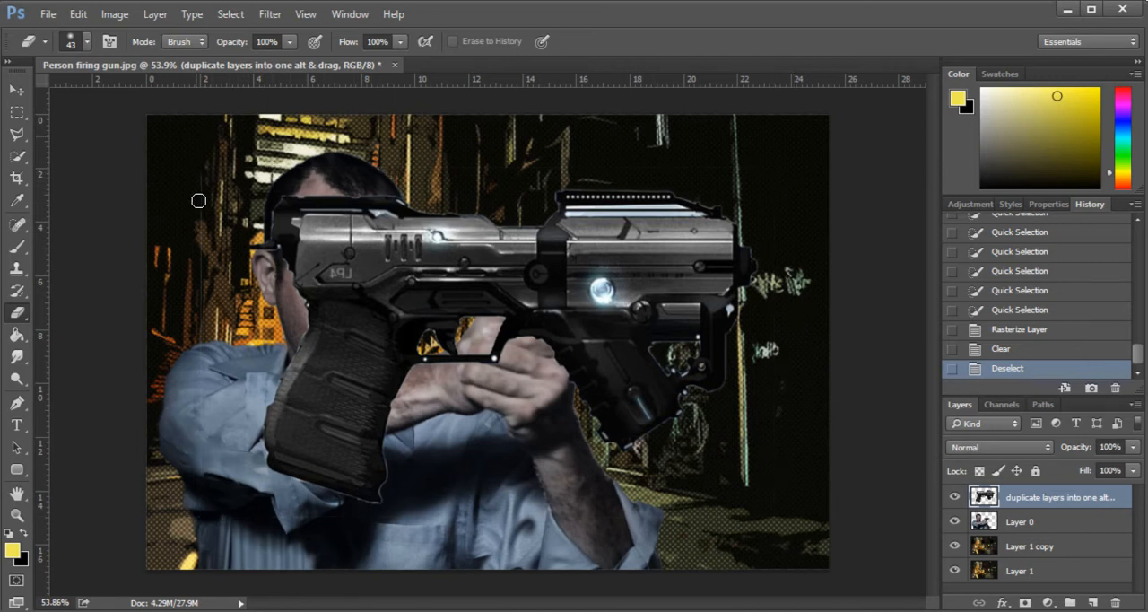
pyautogui.click(211, 456)
# - Scale the gun down to about 40% and position it in the man's hands over the original pistol
pyautogui.press('v')
pyautogui.hotkey('ctrl', 't')
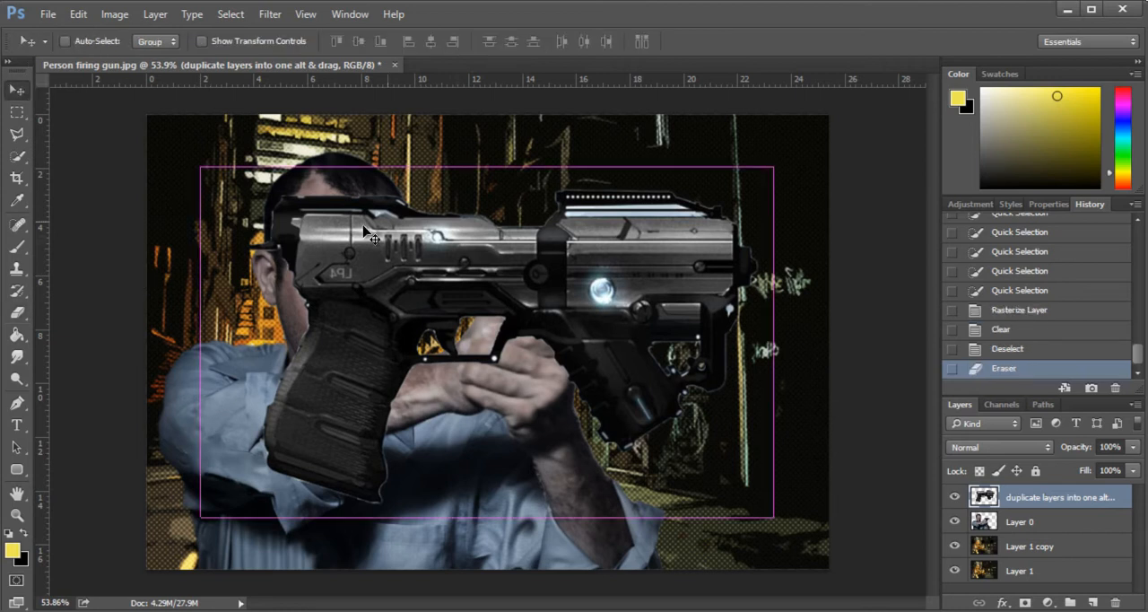
pyautogui.moveTo(204, 171); pyautogui.dragTo(492, 345)
pyautogui.moveTo(578, 424); pyautogui.dragTo(527, 324)
pyautogui.moveTo(721, 243); pyautogui.dragTo(672, 273)
pyautogui.moveTo(600, 319); pyautogui.dragTo(624, 297)
pyautogui.moveTo(695, 244); pyautogui.dragTo(661, 235)
pyautogui.moveTo(647, 287)
pyautogui.mouseDown()
pyautogui.moveTo(694, 334)
pyautogui.moveTo(629, 288)
pyautogui.moveTo(642, 284)
pyautogui.mouseUp()
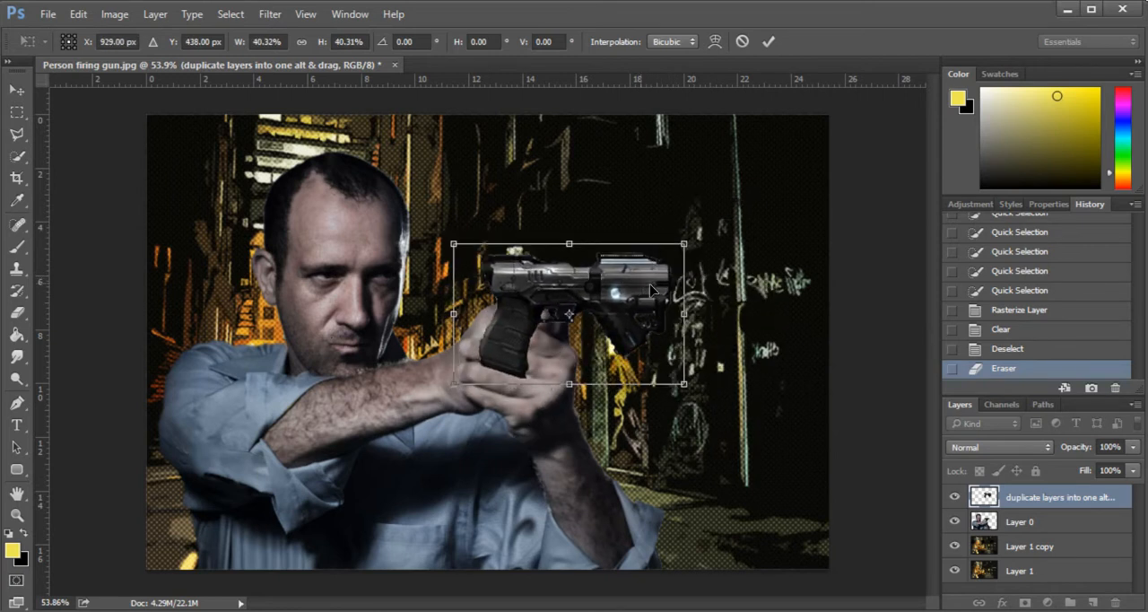
pyautogui.press('Return')
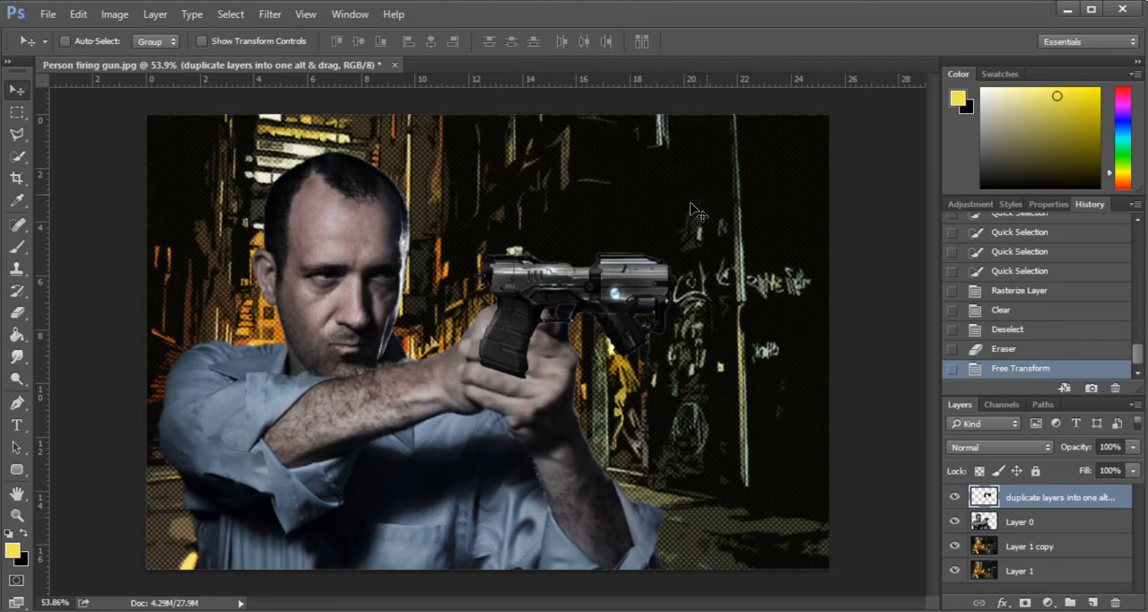
# - Enlarge the gun's muzzle end with a Perspective transform at about 148% height, and reposition the gun in the man's hands
pyautogui.click(78, 16)
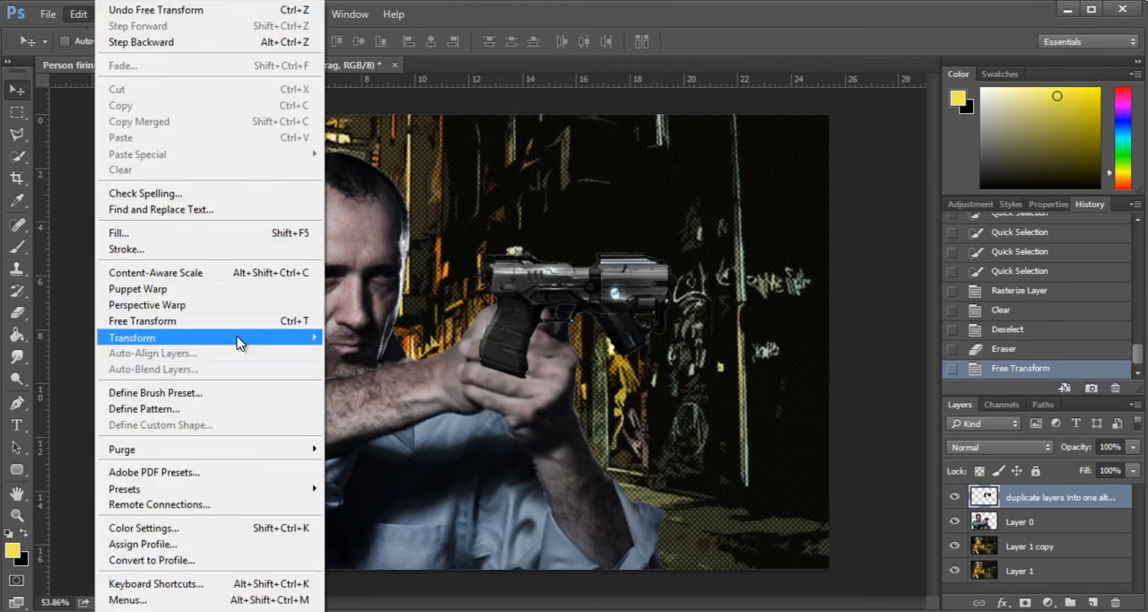
pyautogui.moveTo(241, 341)
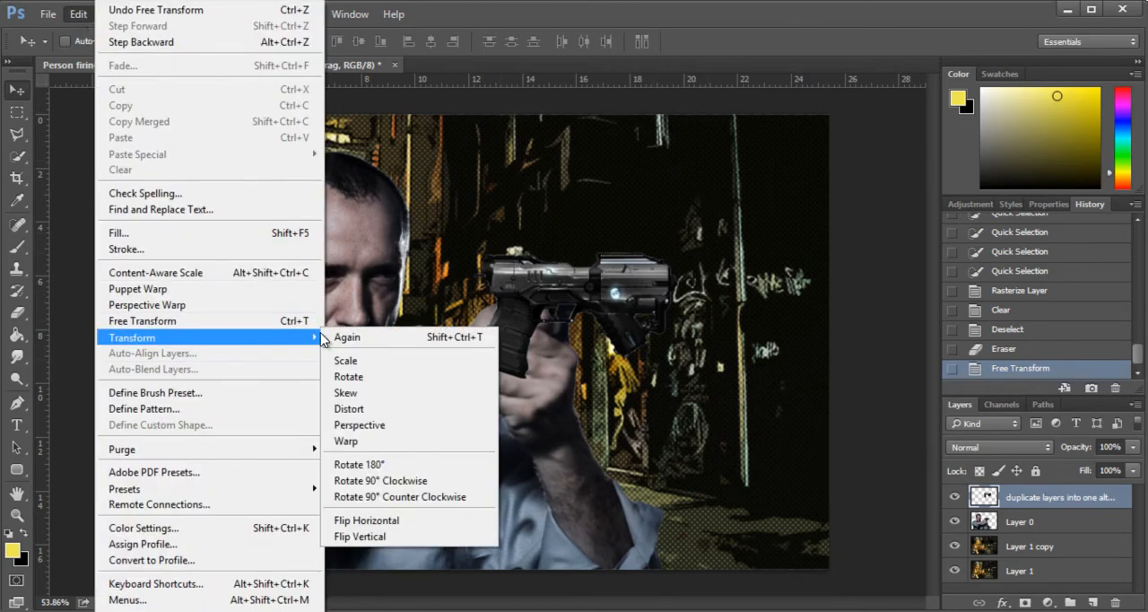
pyautogui.click(431, 423)
pyautogui.moveTo(679, 239); pyautogui.dragTo(676, 218)
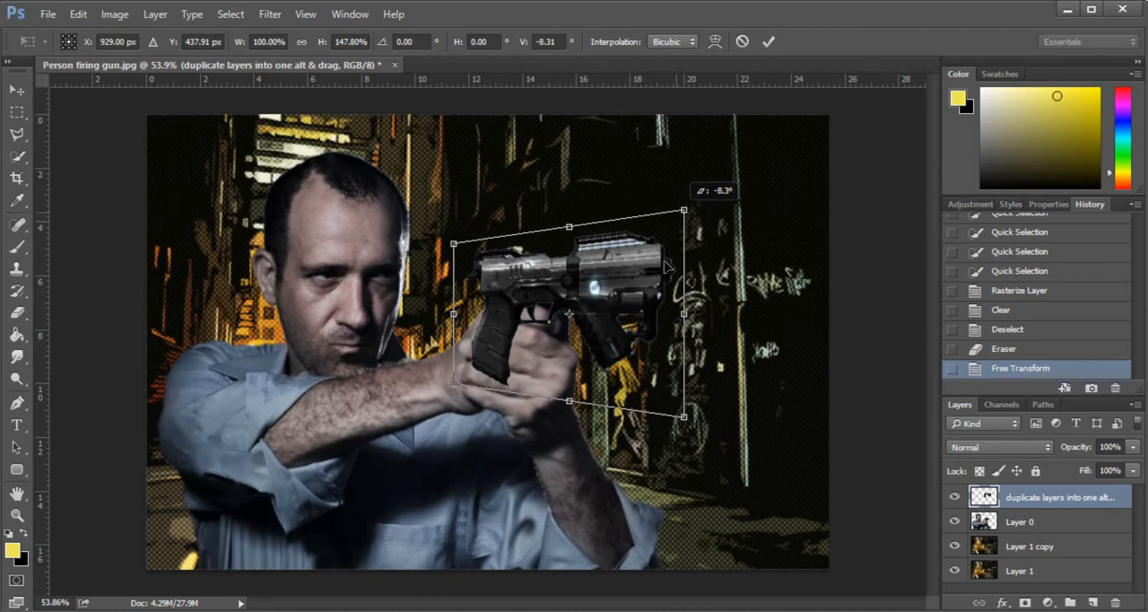
pyautogui.moveTo(684, 320)
pyautogui.mouseDown()
pyautogui.moveTo(686, 334)
pyautogui.moveTo(684, 316)
pyautogui.mouseUp()
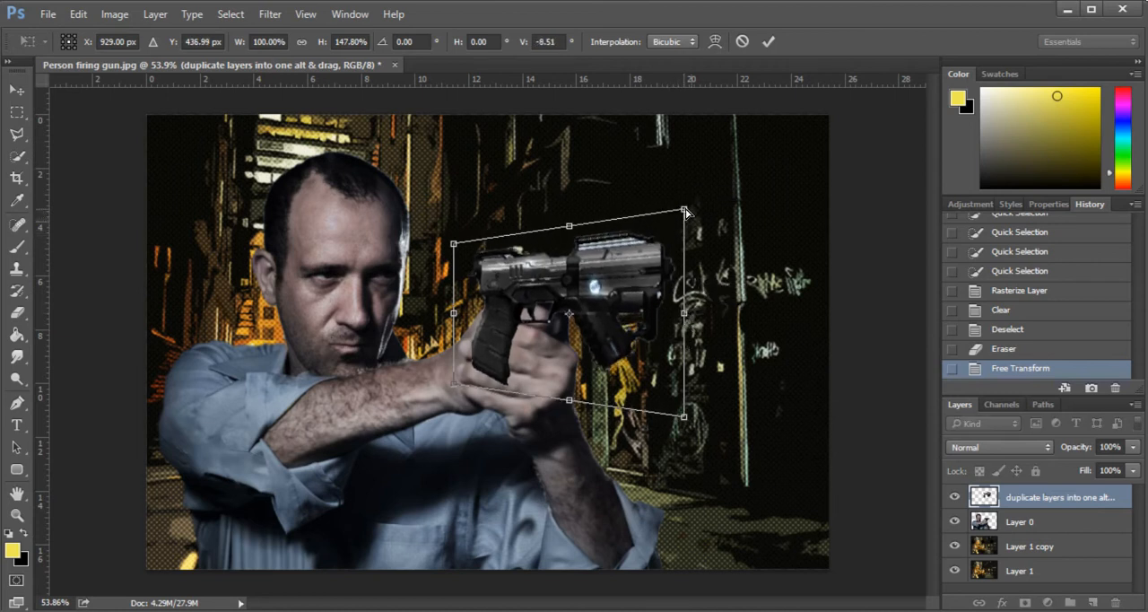
pyautogui.press('Return')
pyautogui.moveTo(587, 286); pyautogui.dragTo(547, 284)
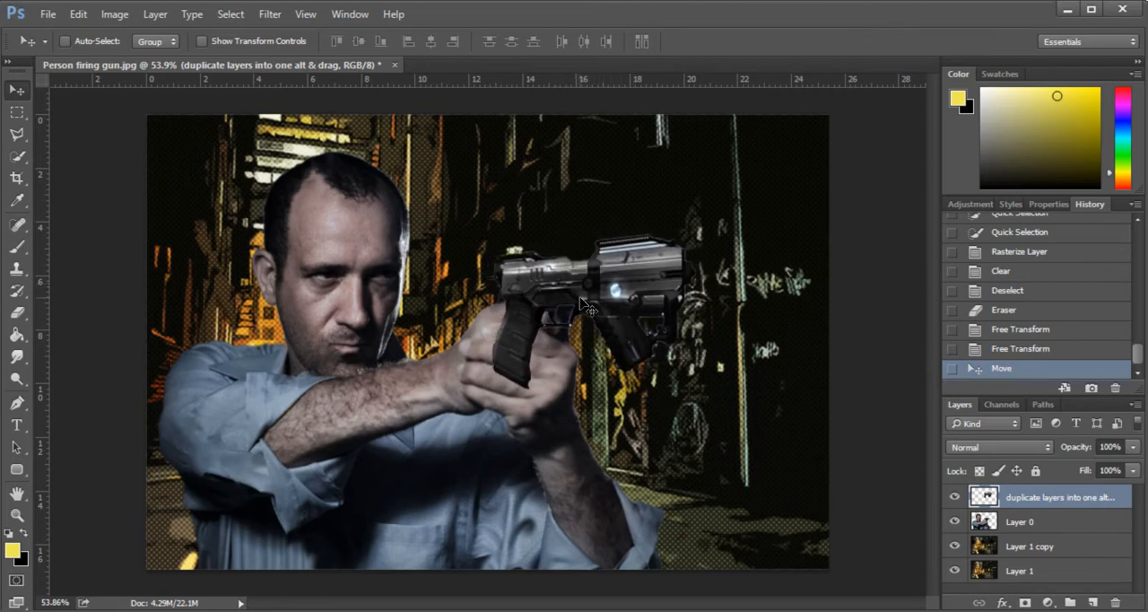
# - Duplicate the gun layer and offset the copy slightly from the original gun
pyautogui.rightClick(1026, 500)
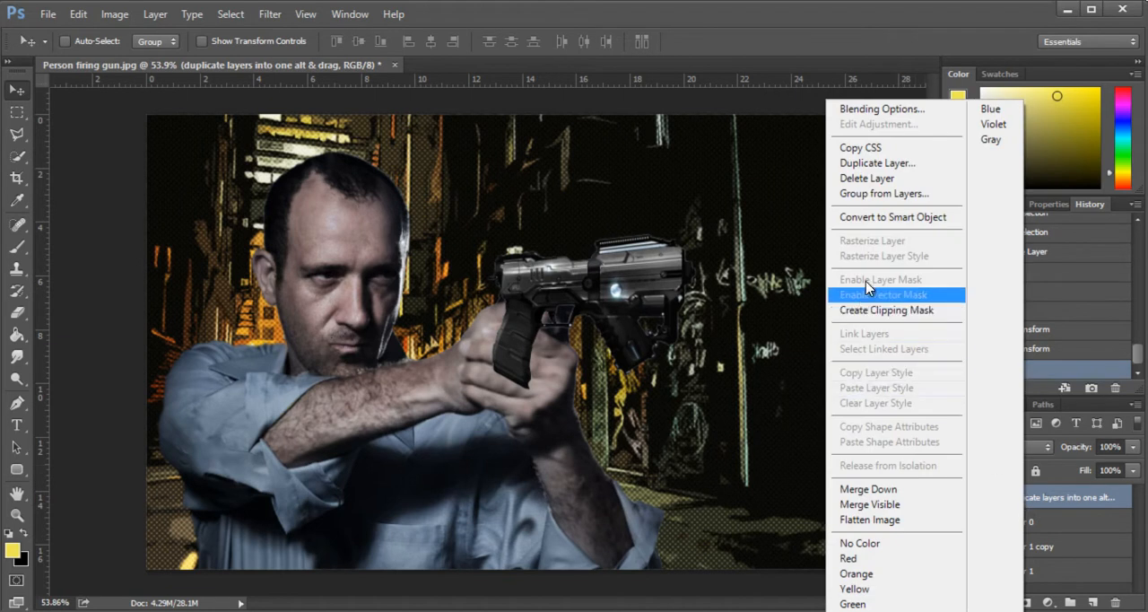
pyautogui.click(806, 214)
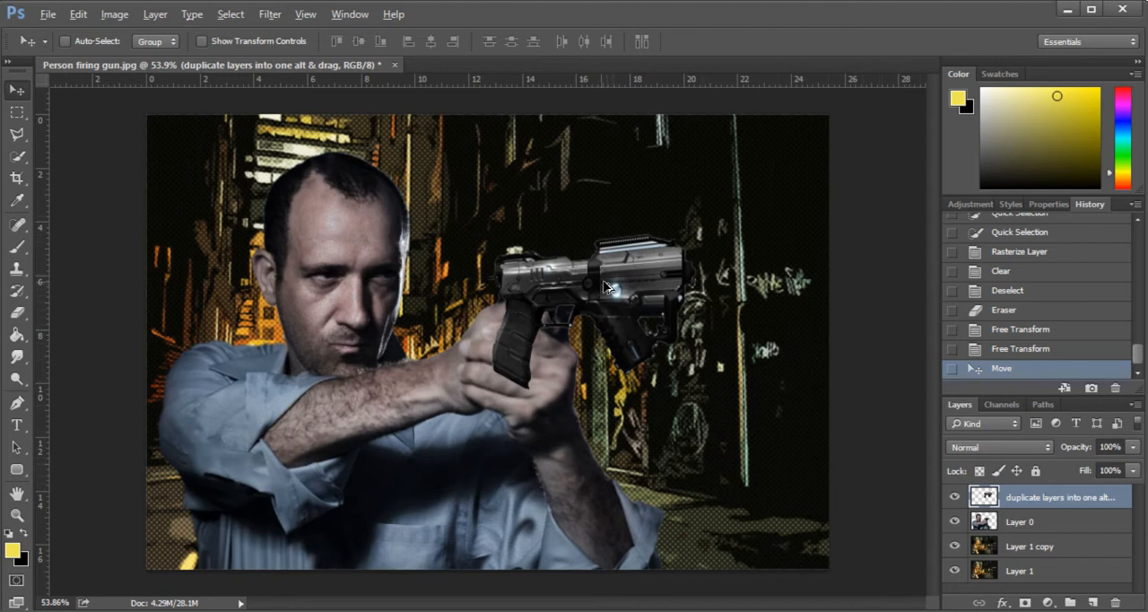
pyautogui.moveTo(613, 284); pyautogui.dragTo(610, 283)
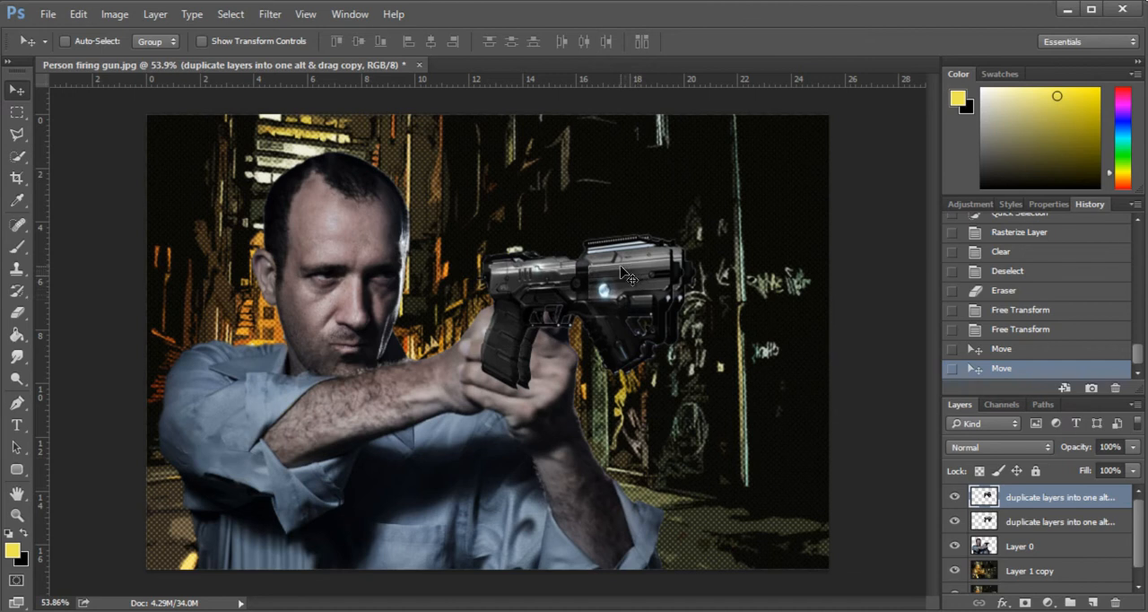
pyautogui.scroll(1, 641, 274)
pyautogui.moveTo(659, 258); pyautogui.dragTo(661, 254)
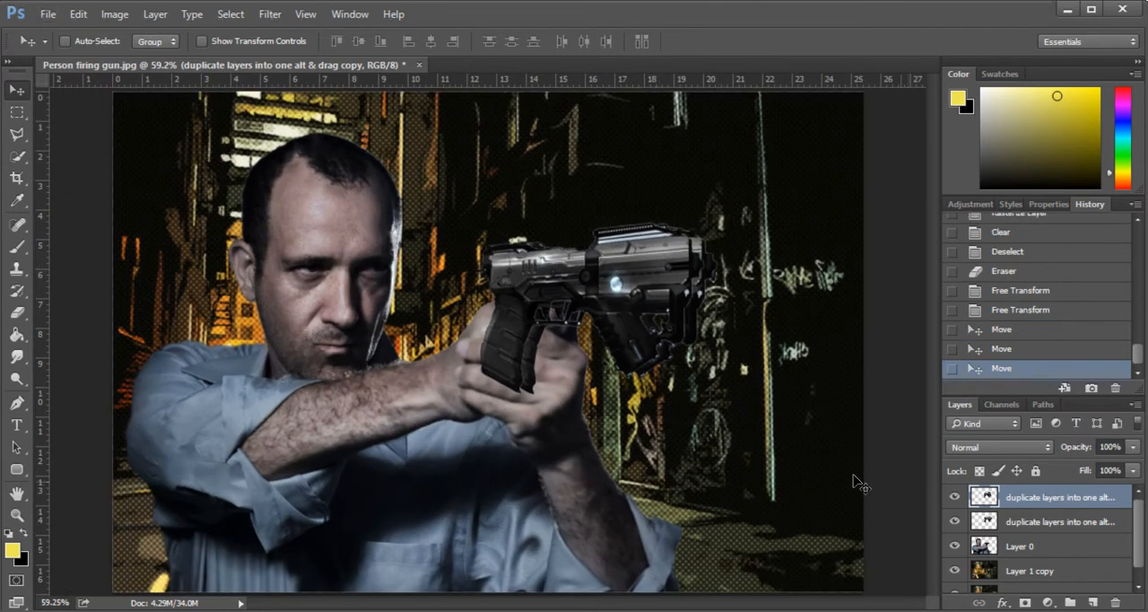
# - Select both gun layers, original and copy, and merge them into a single layer
pyautogui.scroll(2, 571, 343)
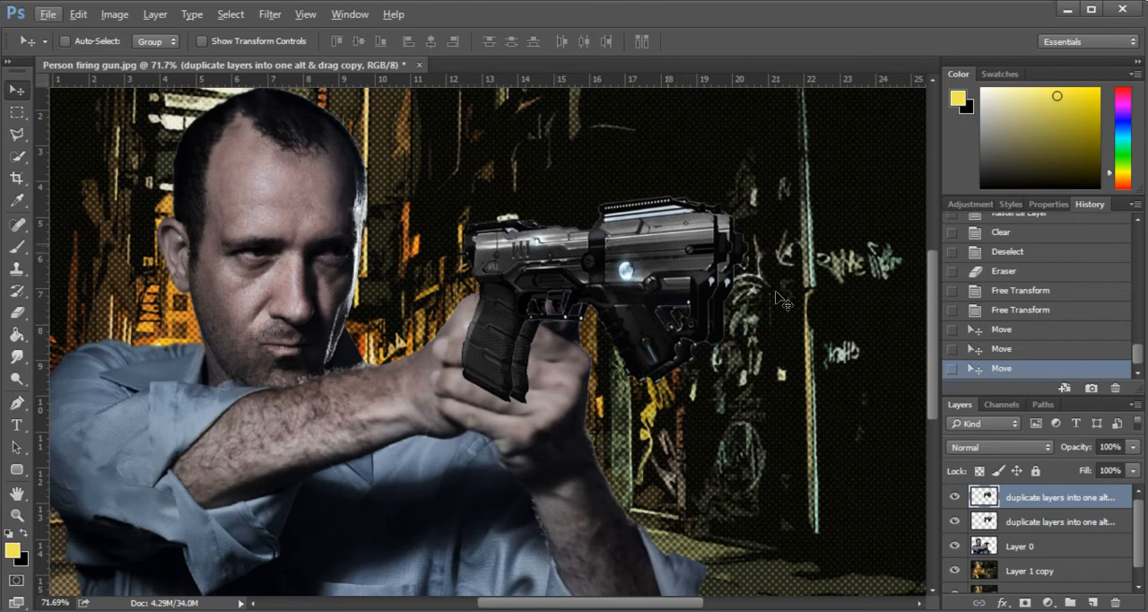
pyautogui.keyDown('shift'); pyautogui.click(1049, 519); pyautogui.keyUp('shift')
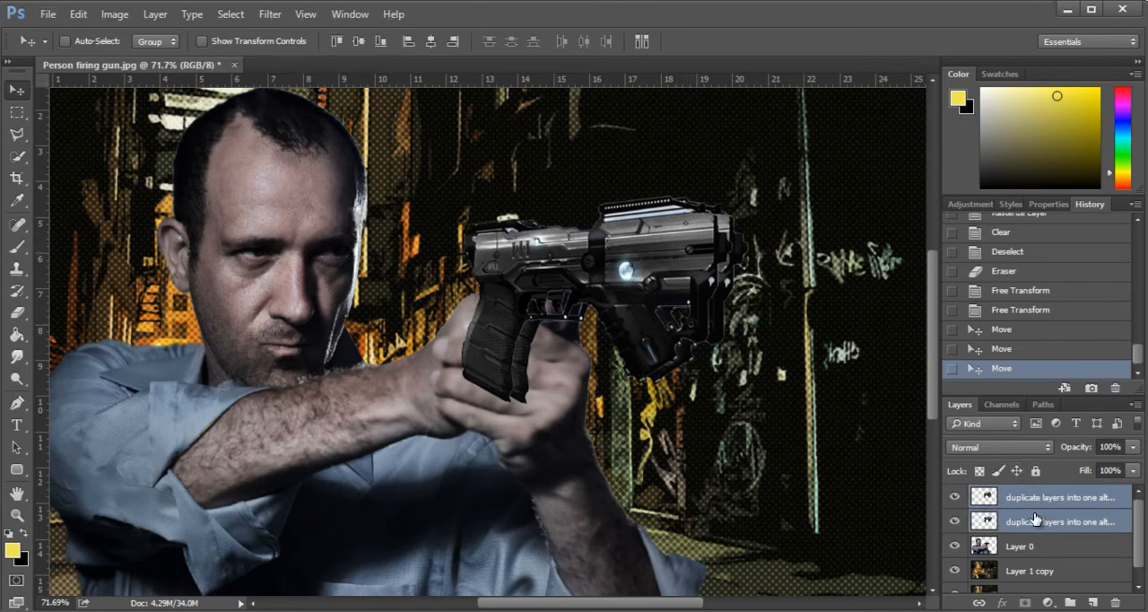
pyautogui.rightClick(1025, 523)
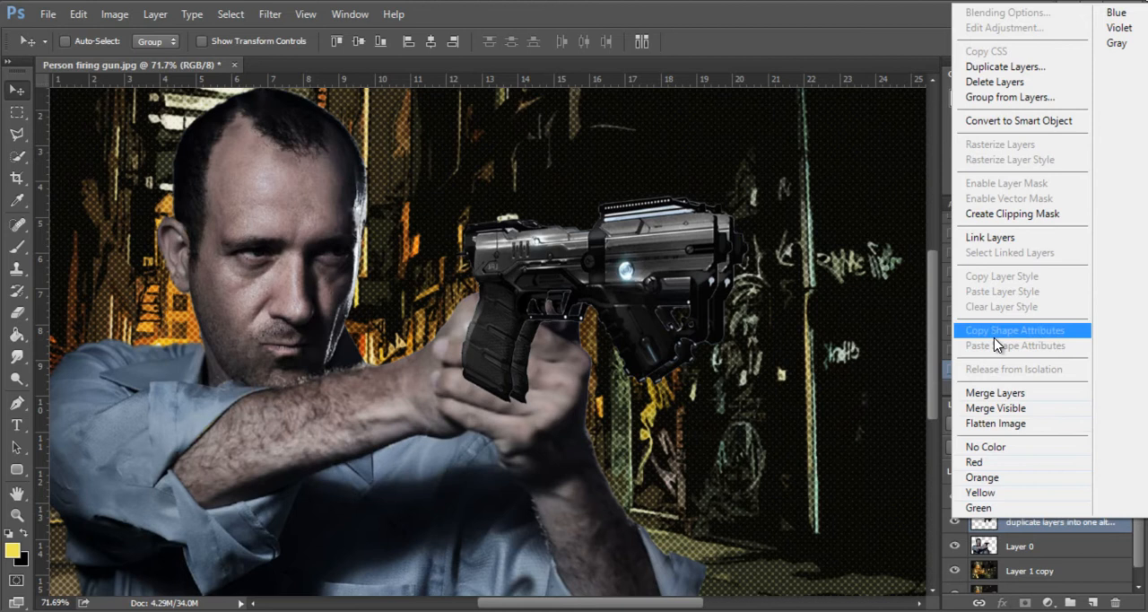
pyautogui.press('Escape')
pyautogui.hotkey('ctrl', 'e')
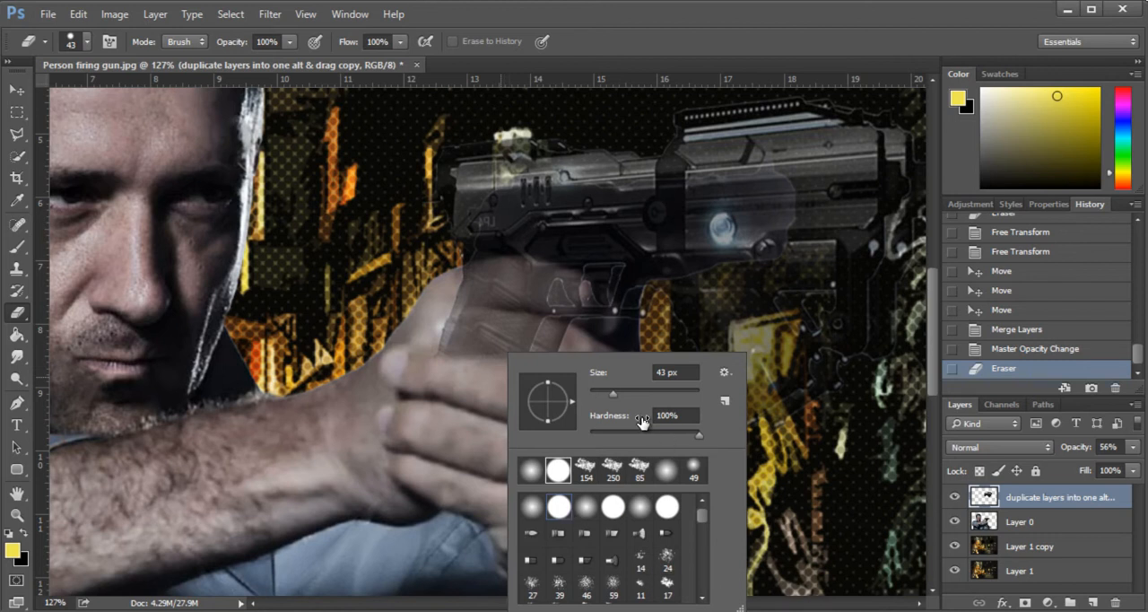
# - Erase the grip and other gun parts covering the hands and fingers with a 43 px eraser, softening its hardness to 89%
pyautogui.moveTo(439, 360)
pyautogui.mouseDown()
pyautogui.moveTo(478, 285)
pyautogui.moveTo(528, 278)
pyautogui.mouseUp()
pyautogui.moveTo(491, 315); pyautogui.dragTo(536, 353)
pyautogui.scroll(3, 592, 314)
pyautogui.moveTo(601, 311)
pyautogui.mouseDown()
pyautogui.moveTo(499, 281)
pyautogui.moveTo(538, 269)
pyautogui.moveTo(526, 282)
pyautogui.mouseUp()
pyautogui.rightClick(545, 290)
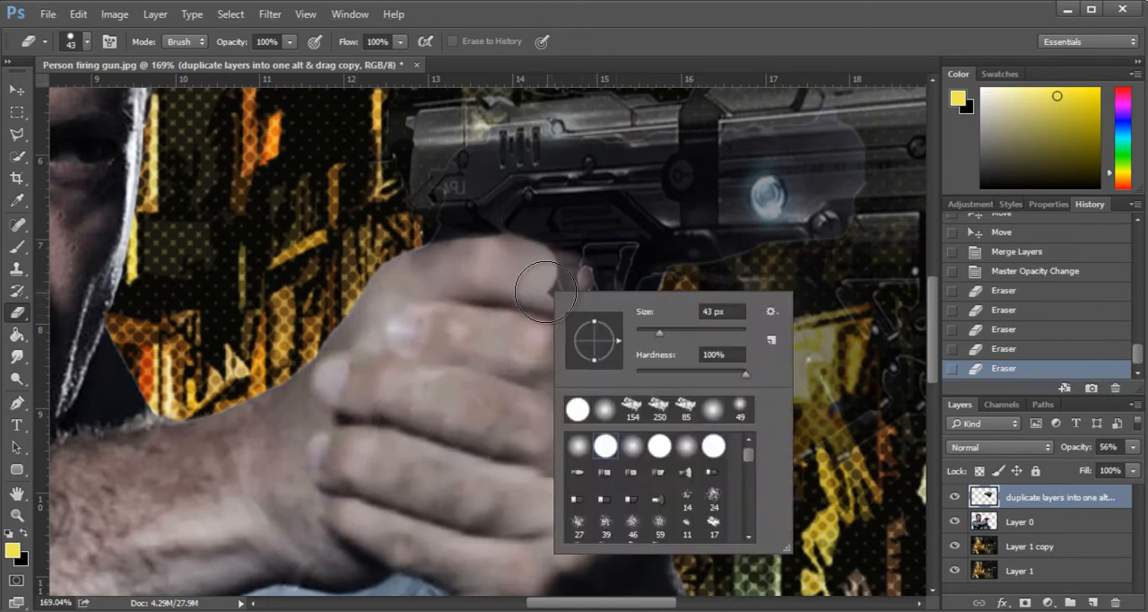
pyautogui.moveTo(733, 375); pyautogui.dragTo(731, 378)
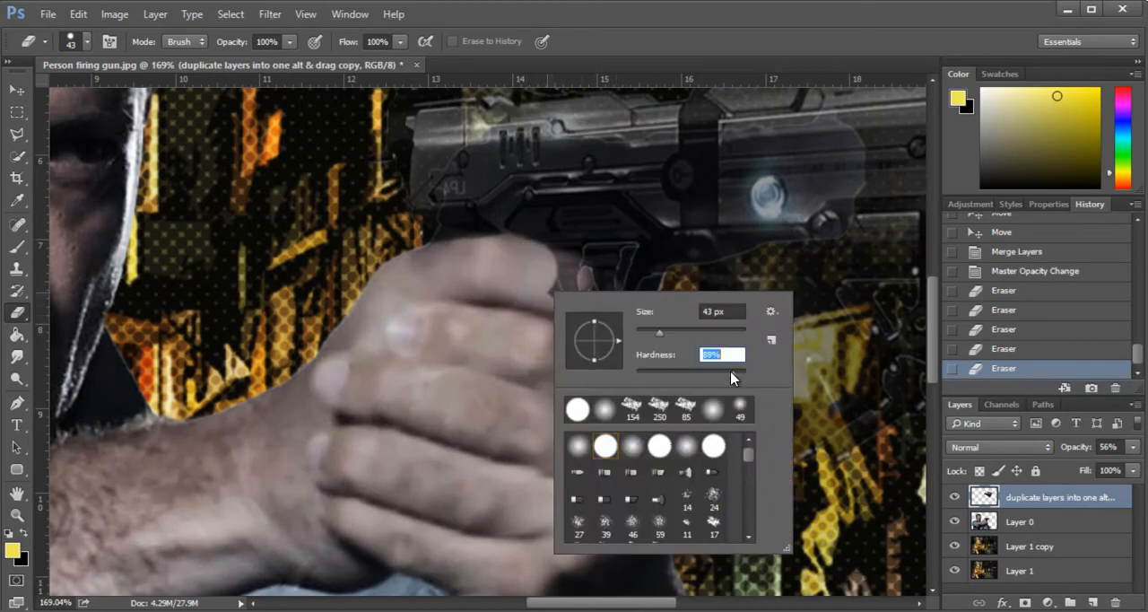
pyautogui.moveTo(515, 280)
pyautogui.mouseDown()
pyautogui.moveTo(550, 278)
pyautogui.moveTo(599, 319)
pyautogui.moveTo(597, 300)
pyautogui.moveTo(516, 268)
pyautogui.moveTo(435, 269)
pyautogui.moveTo(457, 288)
pyautogui.moveTo(511, 276)
pyautogui.moveTo(572, 290)
pyautogui.moveTo(606, 318)
pyautogui.moveTo(436, 328)
pyautogui.mouseUp()
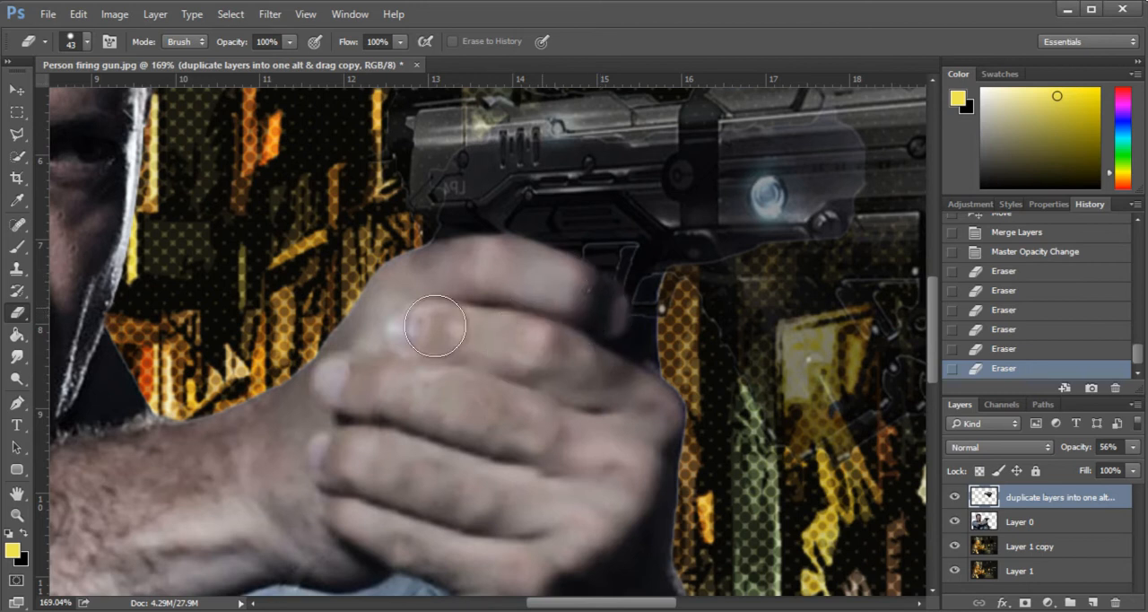
pyautogui.scroll(-3, 386, 349)
pyautogui.scroll(2, 570, 329)
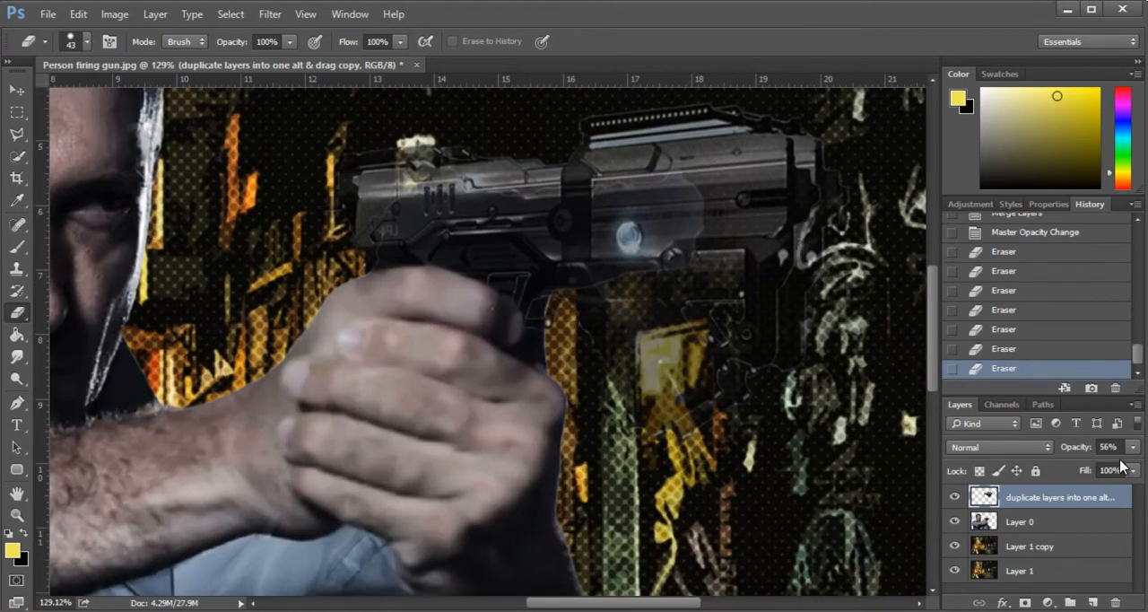
# - Restore the merged gun layer's opacity to 100% and switch to the Move tool
pyautogui.click(1134, 448)
pyautogui.moveTo(1099, 474); pyautogui.dragTo(1139, 468)
pyautogui.scroll(-3, 597, 336)
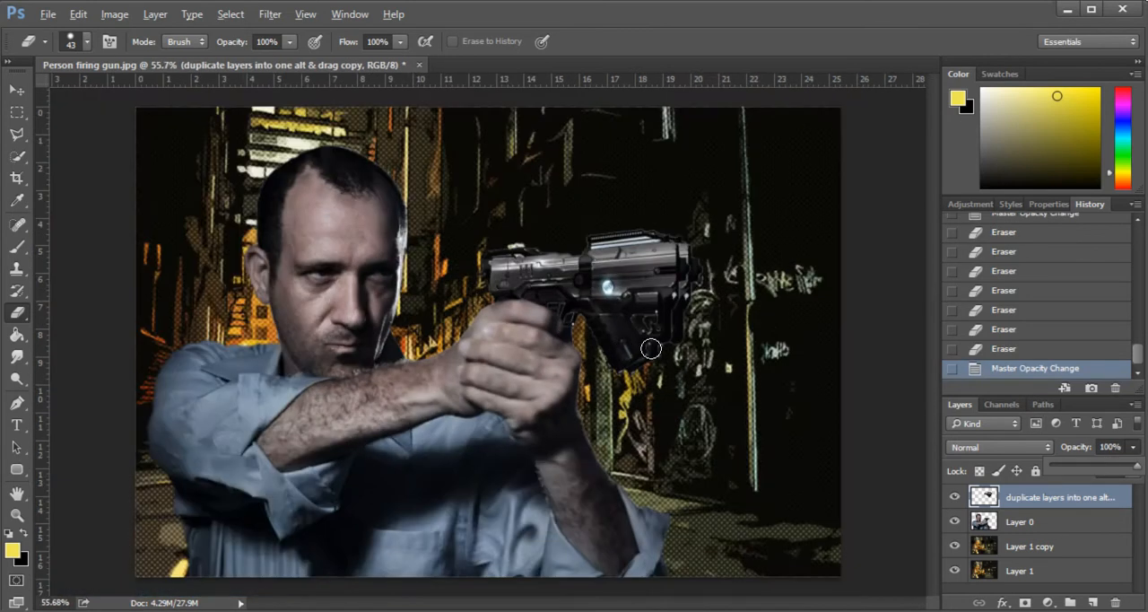
pyautogui.scroll(1, 651, 348)
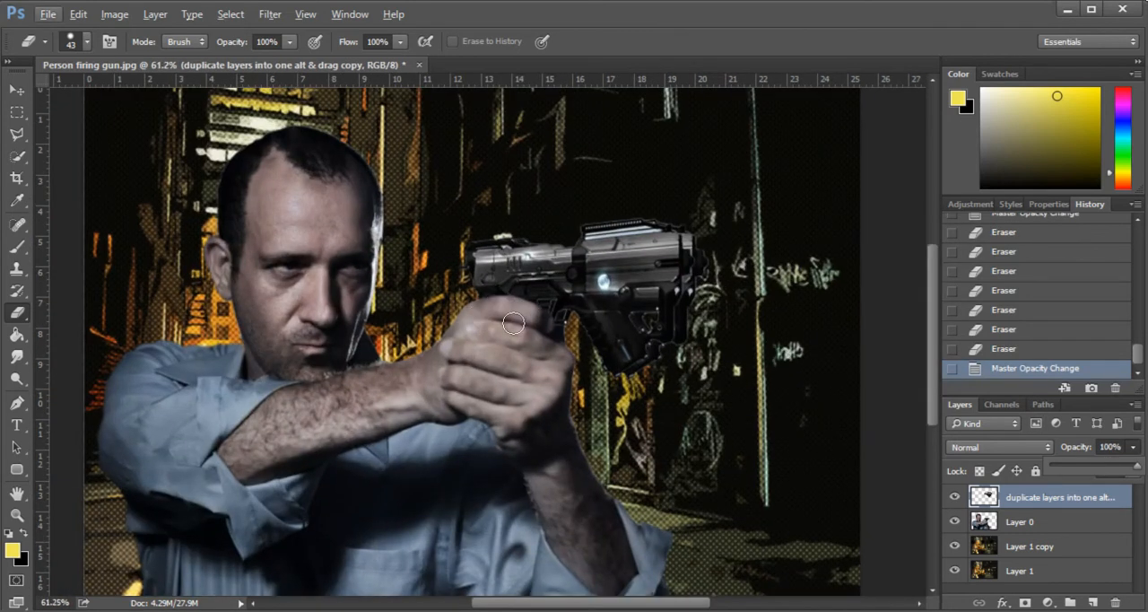
pyautogui.scroll(1, 722, 313)
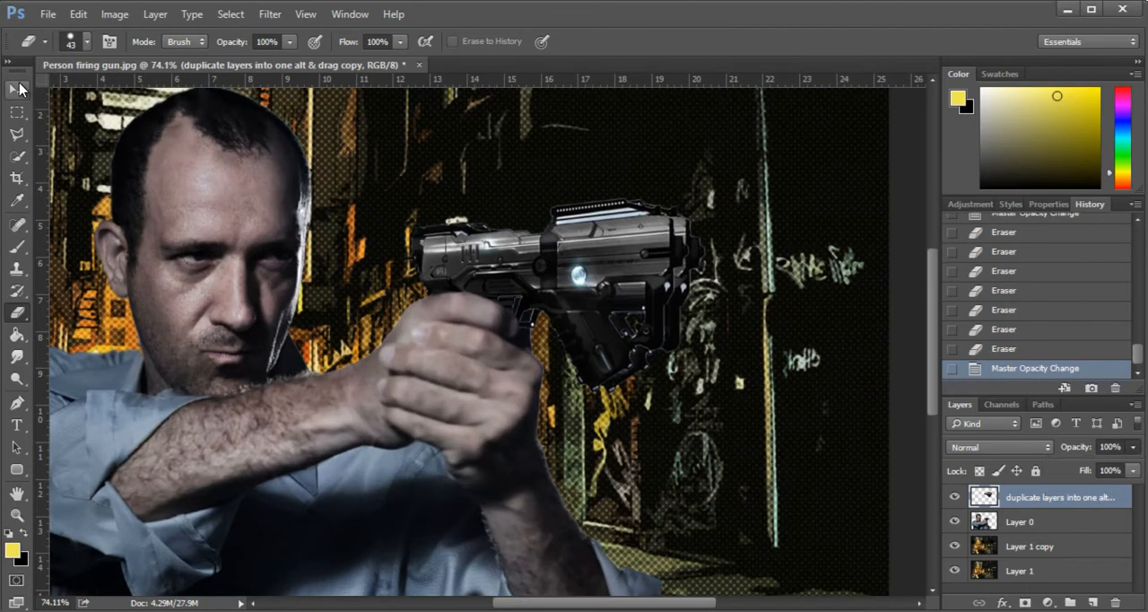
pyautogui.press('v')
pyautogui.press('alt')
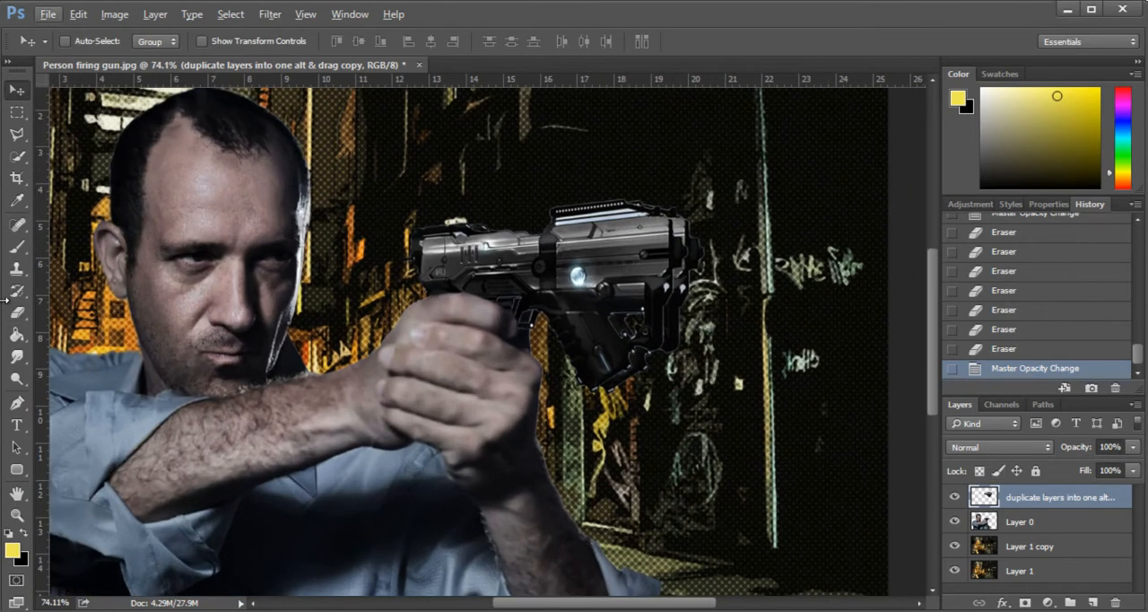
# - Set up the Brush tool with a hard round 20 px tip at 85% hardness for retouching the gun
pyautogui.scroll(2, 690, 220)
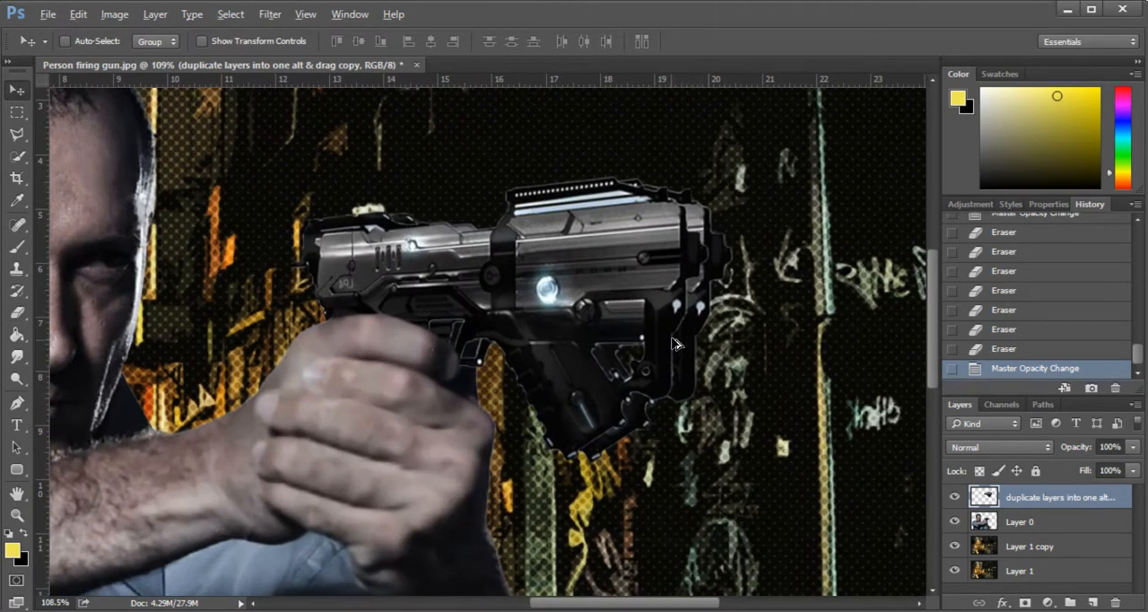
pyautogui.scroll(1, 689, 210)
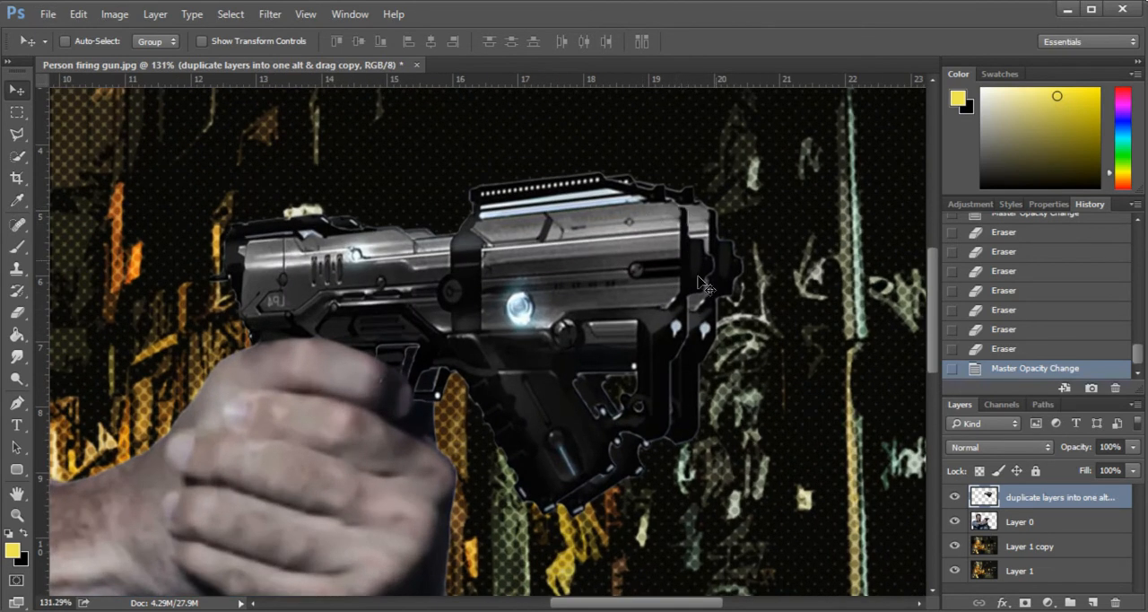
pyautogui.click(16, 246)
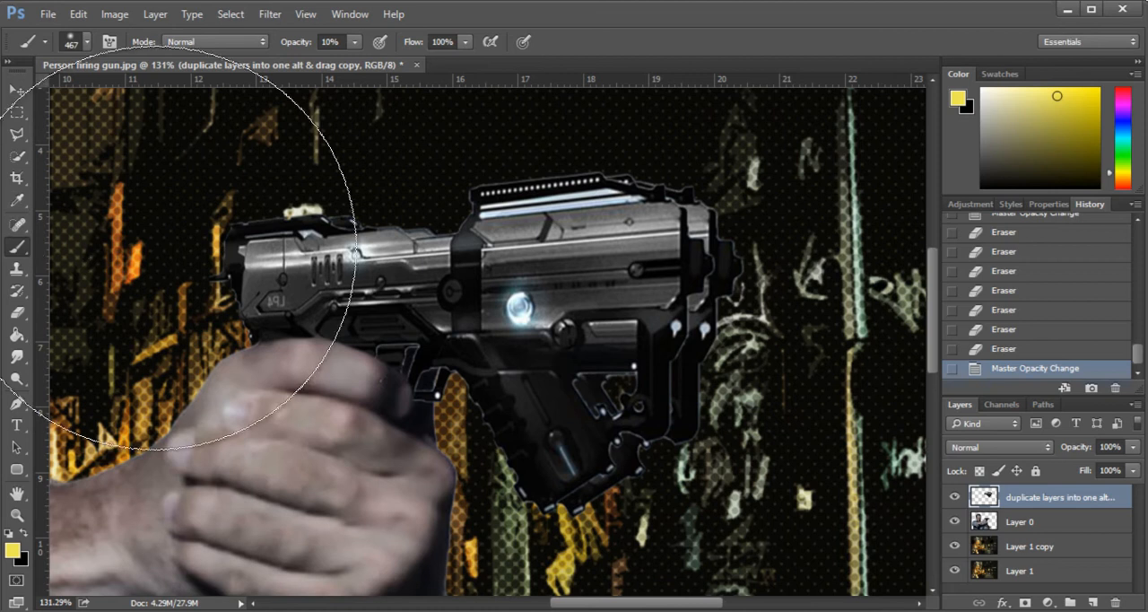
pyautogui.rightClick(700, 311)
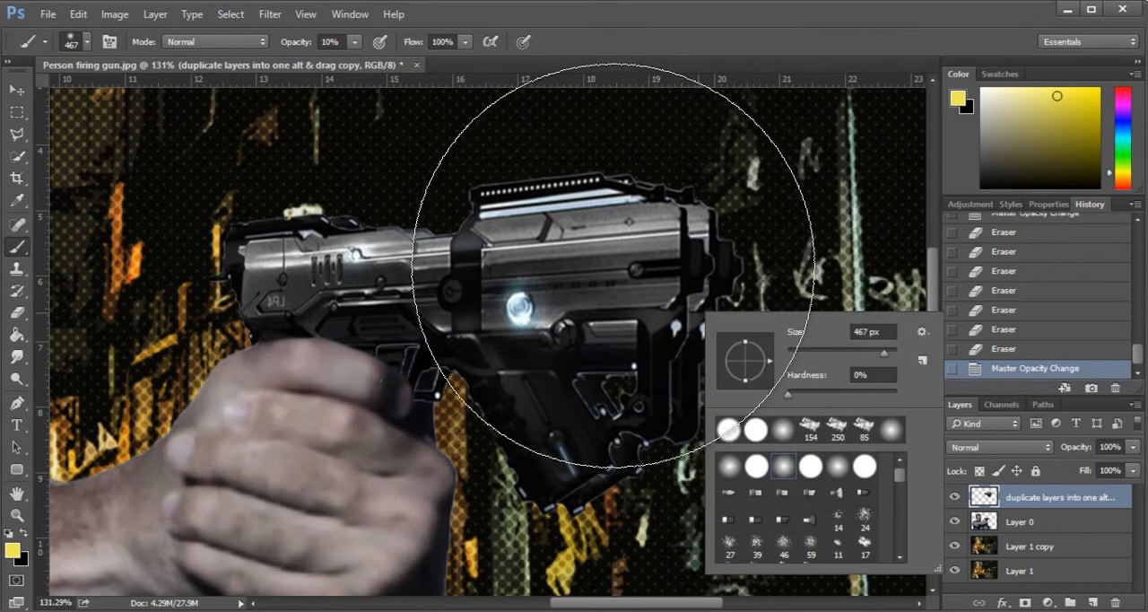
pyautogui.rightClick(610, 240)
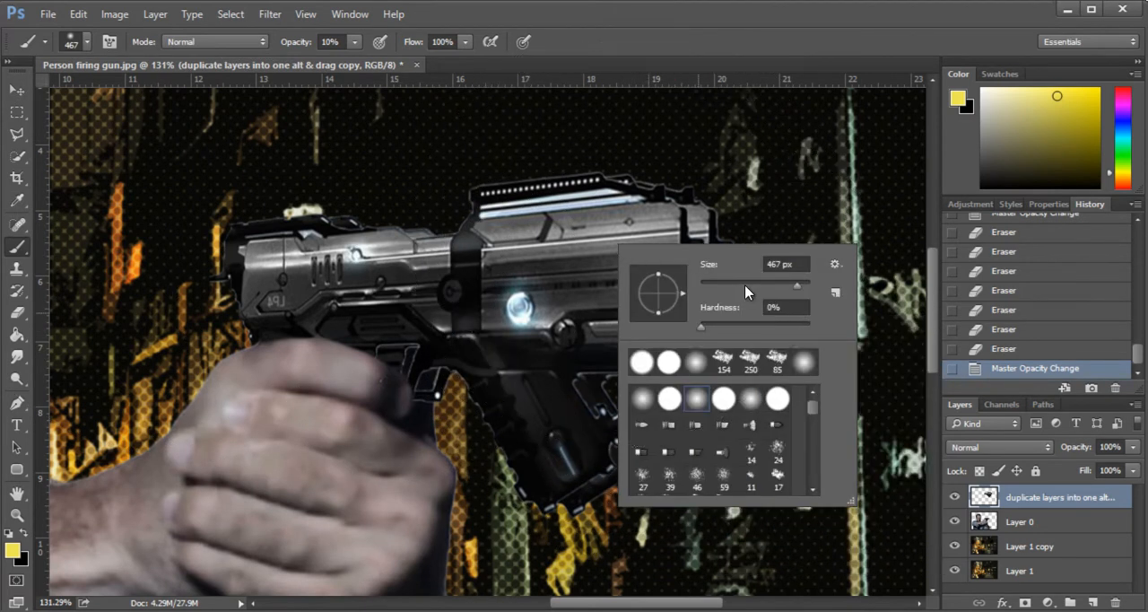
pyautogui.moveTo(745, 291); pyautogui.dragTo(718, 285)
pyautogui.click(670, 399)
pyautogui.moveTo(808, 326); pyautogui.dragTo(795, 328)
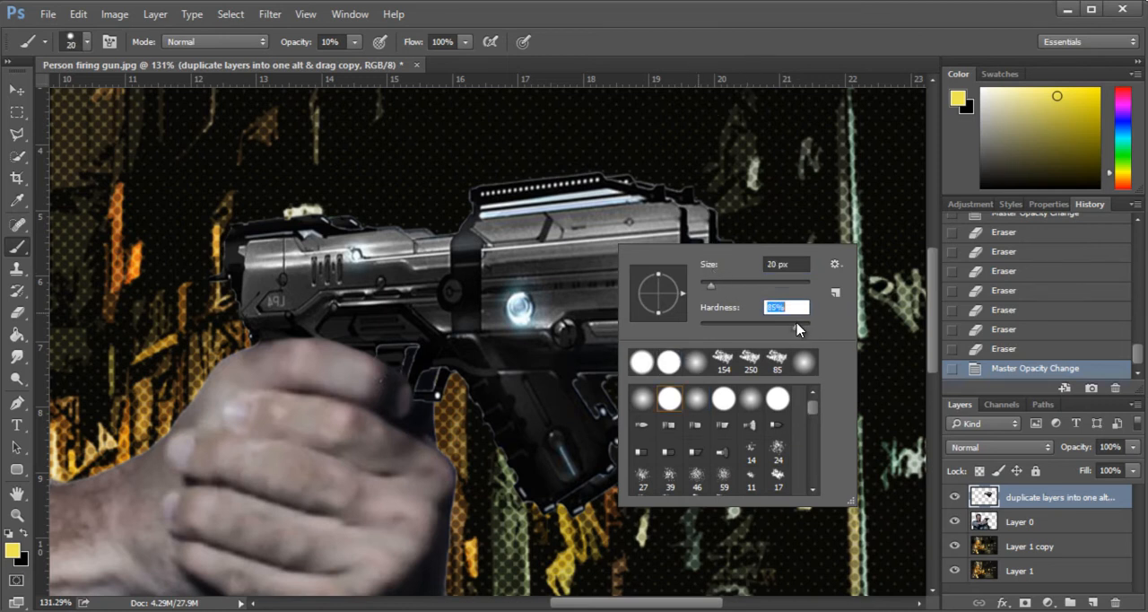
pyautogui.press('Return')
# - Set the brush opacity to 100% and paint over the doubled edges of the muzzle's upper and middle parts with sampled gray and black
pyautogui.scroll(4, 719, 262)
pyautogui.keyDown('alt'); pyautogui.click(689, 199); pyautogui.keyUp('alt')
pyautogui.click(694, 215)
pyautogui.click(340, 42)
pyautogui.click(357, 43)
pyautogui.moveTo(359, 62); pyautogui.dragTo(545, 85)
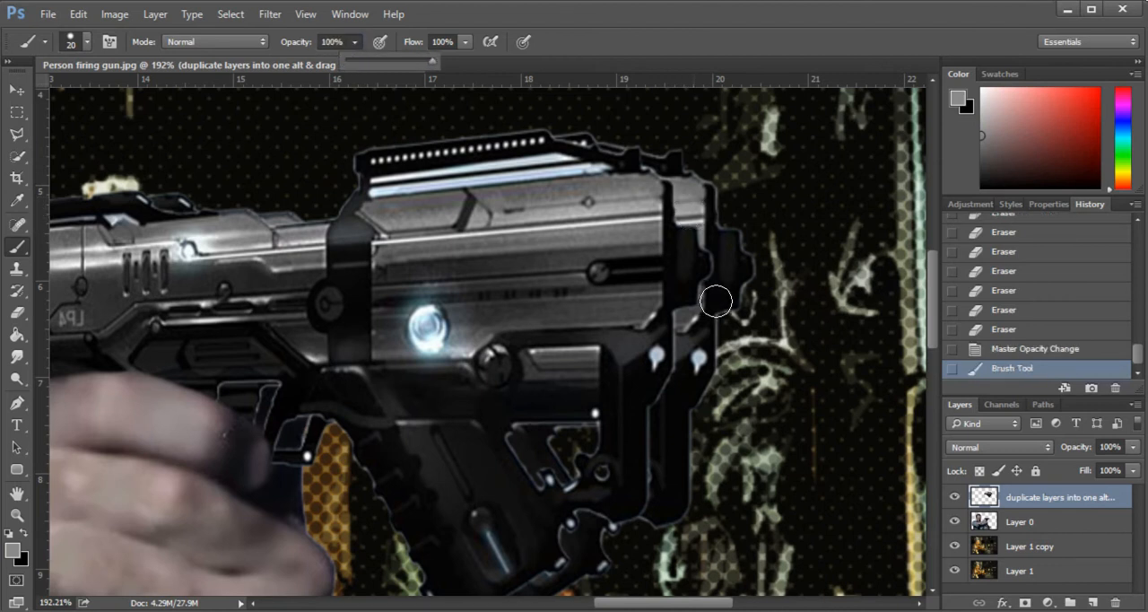
pyautogui.click(693, 209)
pyautogui.moveTo(693, 209)
pyautogui.mouseDown()
pyautogui.moveTo(688, 185)
pyautogui.moveTo(704, 228)
pyautogui.mouseUp()
pyautogui.keyDown('alt'); pyautogui.click(705, 258); pyautogui.keyUp('alt')
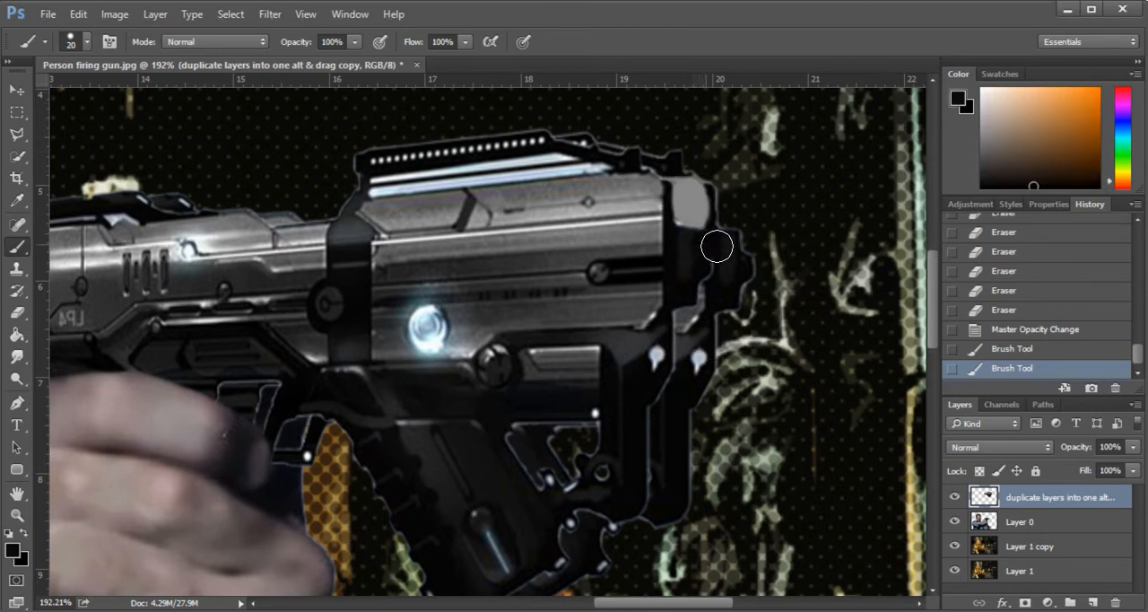
pyautogui.moveTo(705, 294); pyautogui.dragTo(723, 241)
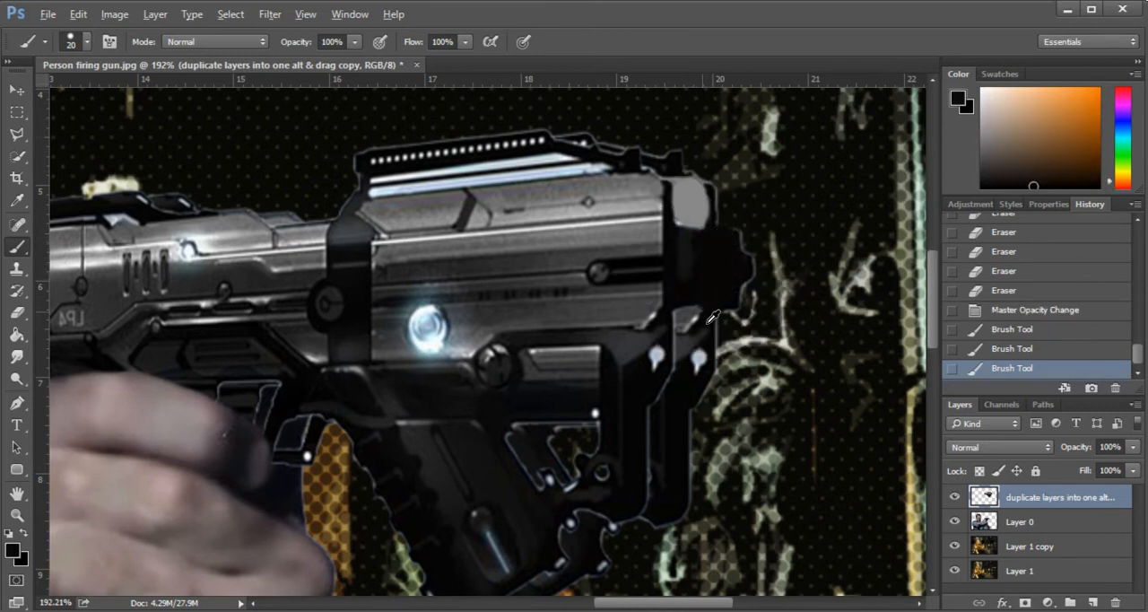
# - Cover the doubled bright spot on the muzzle's lower block with a sampled dark gray, undoing the unwanted strokes
pyautogui.keyDown('alt'); pyautogui.click(685, 320); pyautogui.keyUp('alt')
pyautogui.moveTo(688, 322)
pyautogui.mouseDown()
pyautogui.moveTo(688, 367)
pyautogui.moveTo(690, 345)
pyautogui.mouseUp()
pyautogui.click(699, 340)
pyautogui.hotkey('ctrl', 'z')
pyautogui.hotkey('ctrl', 'alt', 'z')
pyautogui.keyDown('alt'); pyautogui.click(689, 431); pyautogui.keyUp('alt')
pyautogui.hotkey('ctrl', 'alt', 'z')
pyautogui.keyDown('alt'); pyautogui.click(688, 401); pyautogui.keyUp('alt')
pyautogui.hotkey('ctrl', 'alt', 'z')
pyautogui.keyDown('alt'); pyautogui.click(689, 348); pyautogui.keyUp('alt')
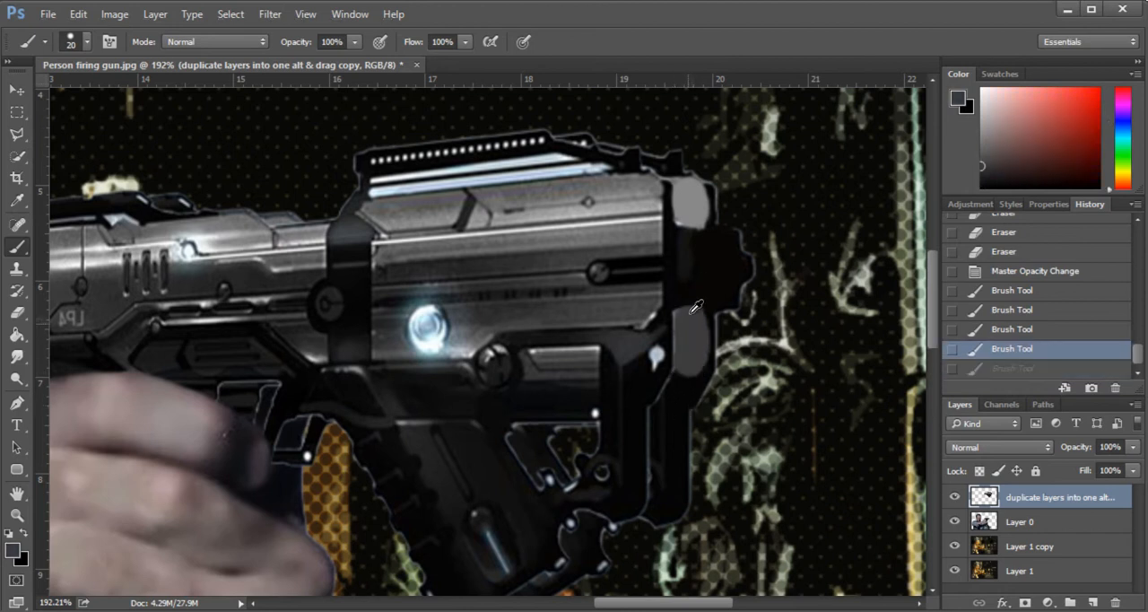
# - Repaint the muzzle's upper block in dark gray and touch up its lower edge with sampled black
pyautogui.scroll(-2, 662, 269)
pyautogui.moveTo(686, 221); pyautogui.dragTo(688, 208)
pyautogui.moveTo(687, 208); pyautogui.dragTo(683, 225)
pyautogui.keyDown('alt'); pyautogui.click(698, 245); pyautogui.keyUp('alt')
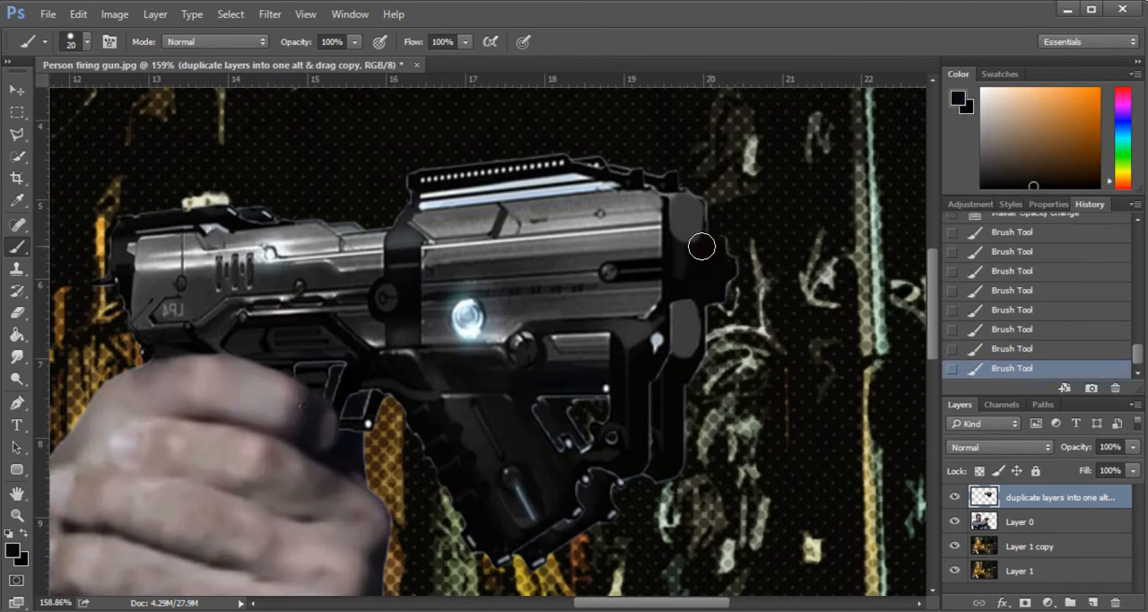
# - Reduce the brush to 12 px and paint black over the doubled outlines below the muzzle and at the foregrip's edge
pyautogui.rightClick(696, 383)
pyautogui.moveTo(792, 393); pyautogui.dragTo(789, 393)
pyautogui.click(681, 373)
pyautogui.moveTo(621, 513); pyautogui.dragTo(635, 503)
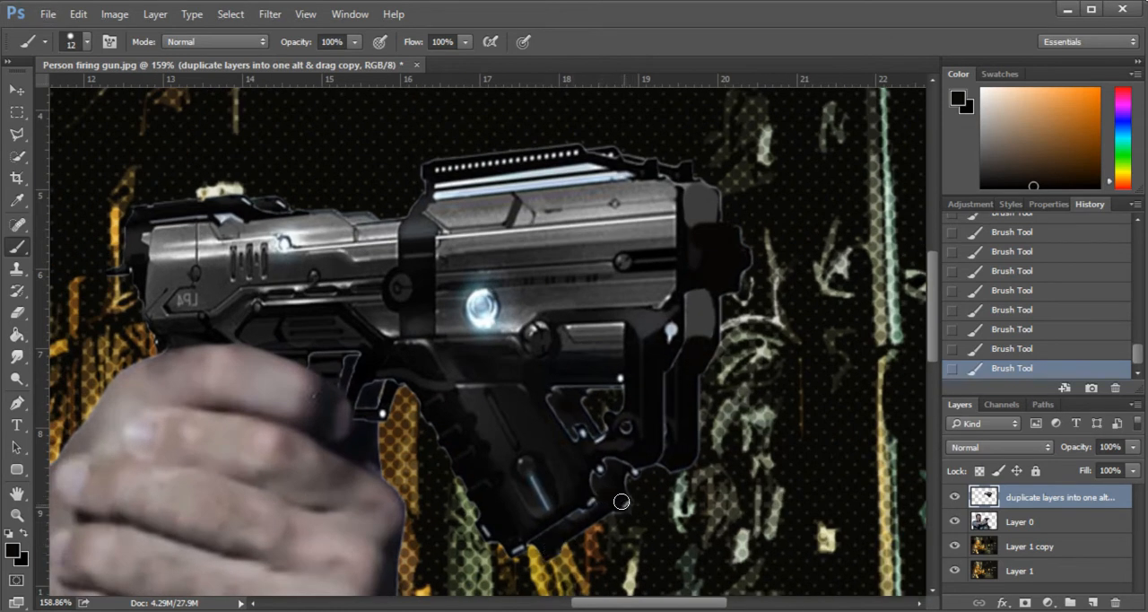
# - Reduce the brush to 7 px and paint out the remaining light lines along the foregrip's bottom edge
pyautogui.rightClick(630, 471)
pyautogui.moveTo(728, 392); pyautogui.dragTo(720, 392)
pyautogui.click(632, 469)
pyautogui.scroll(-5, 636, 471)
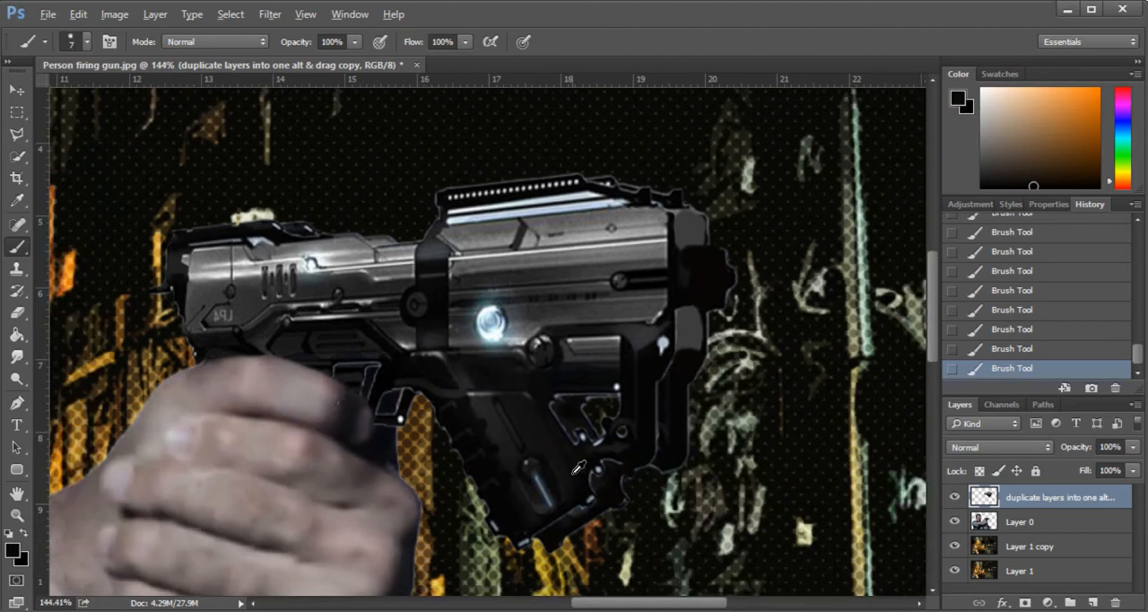
pyautogui.scroll(4, 557, 510)
pyautogui.moveTo(548, 522); pyautogui.dragTo(517, 520)
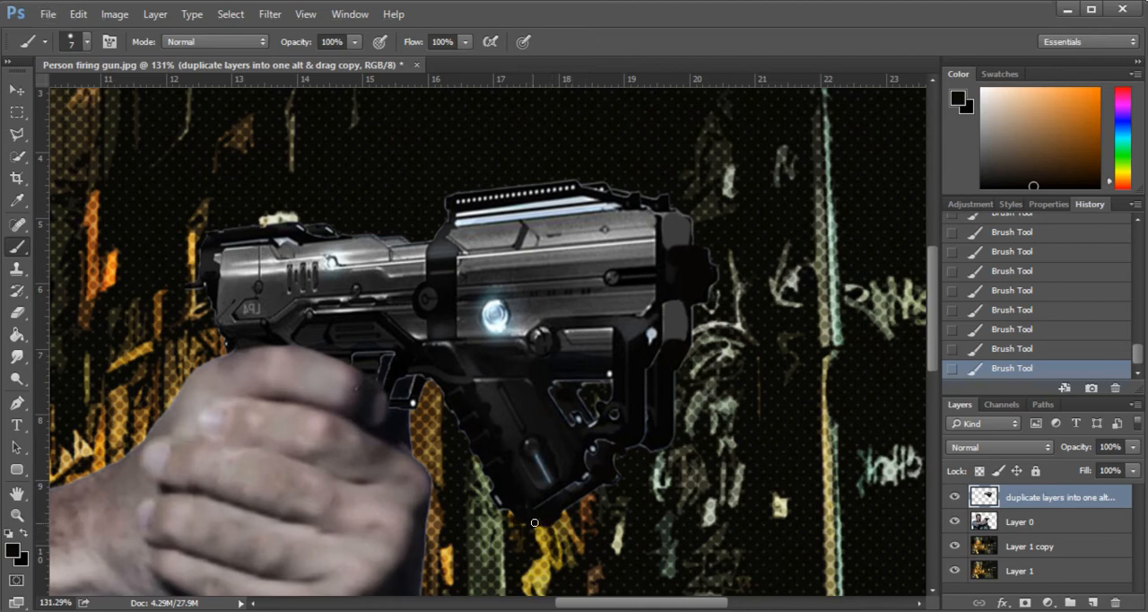
# - Erase the leftover trigger-guard fragments beside the fingers with a 27 px eraser
pyautogui.scroll(6, 560, 514)
pyautogui.scroll(-7, 728, 427)
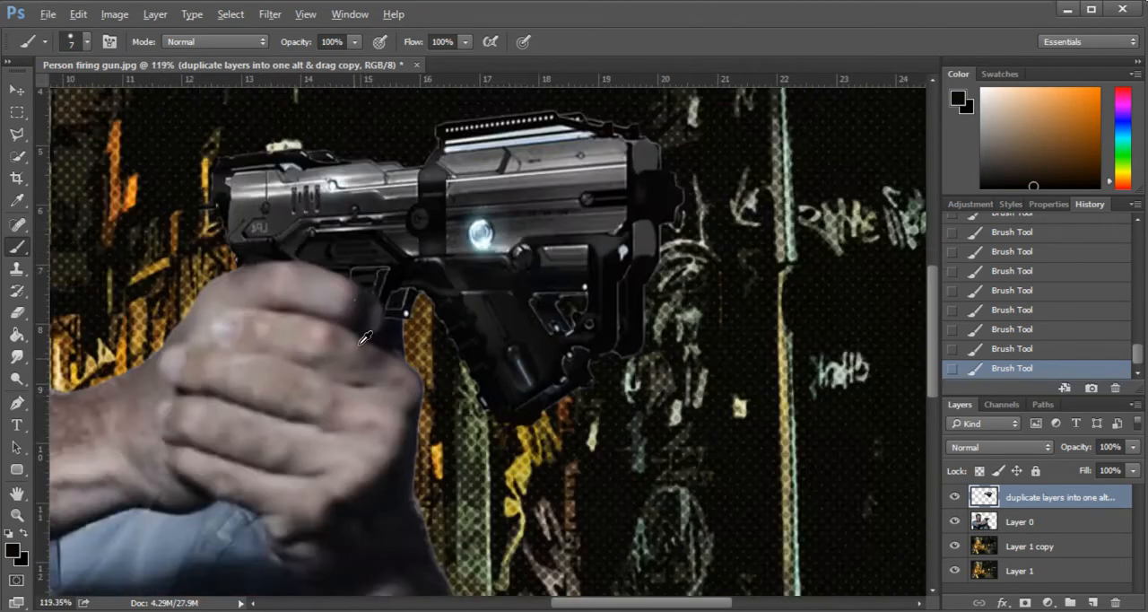
pyautogui.scroll(5, 395, 311)
pyautogui.hotkey('alt', 'e')
pyautogui.press('Escape')
pyautogui.press('e')
pyautogui.moveTo(416, 299); pyautogui.dragTo(407, 310)
pyautogui.click(406, 312)
pyautogui.click(405, 317)
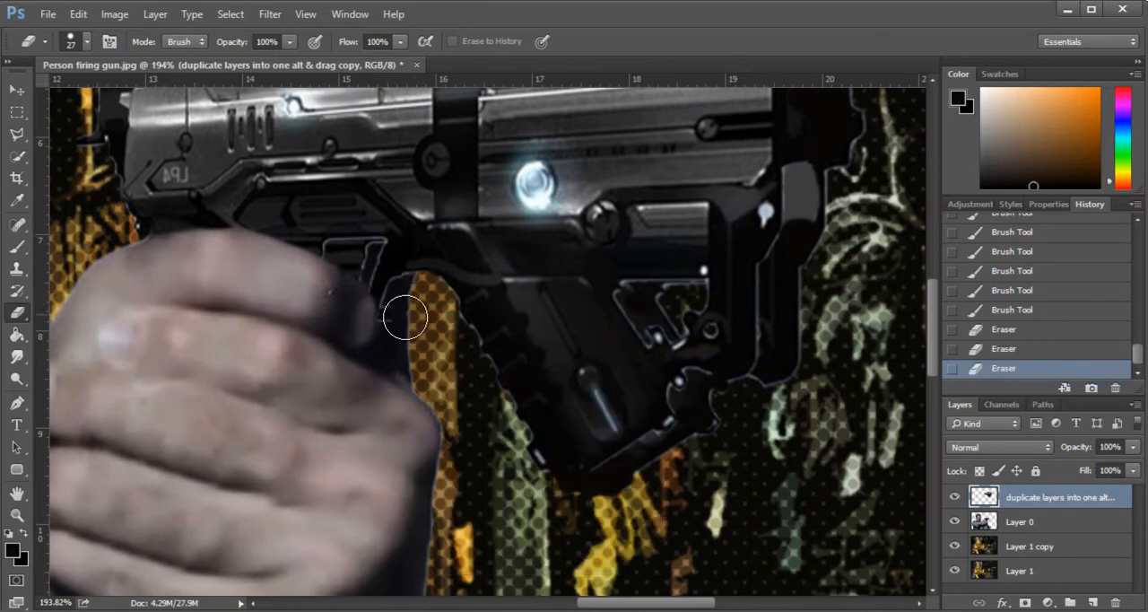
pyautogui.click(406, 317)
pyautogui.click(408, 319)
pyautogui.scroll(-12, 671, 332)
pyautogui.scroll(11, 692, 355)
# - Paint sampled black over the light outline and gap inside the foregrip's cutout with the 7 px brush
pyautogui.press('b')
pyautogui.scroll(3, 641, 339)
pyautogui.keyDown('alt'); pyautogui.click(714, 364); pyautogui.keyUp('alt')
pyautogui.moveTo(688, 327)
pyautogui.mouseDown()
pyautogui.moveTo(724, 372)
pyautogui.moveTo(744, 364)
pyautogui.mouseUp()
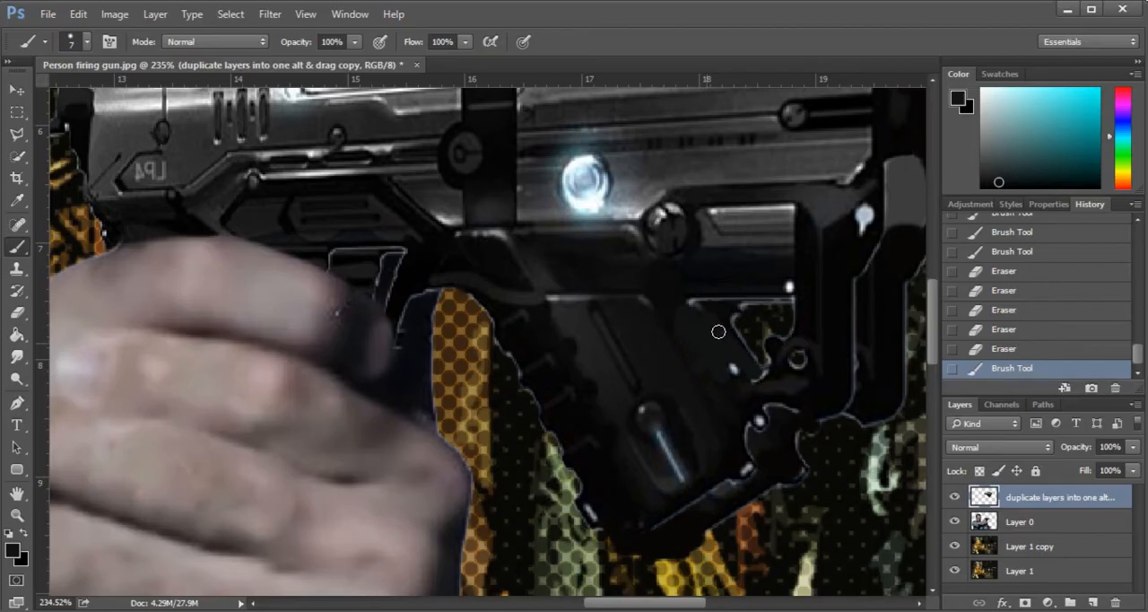
pyautogui.moveTo(700, 315); pyautogui.dragTo(728, 320)
pyautogui.scroll(-8, 708, 321)
pyautogui.scroll(4, 556, 262)
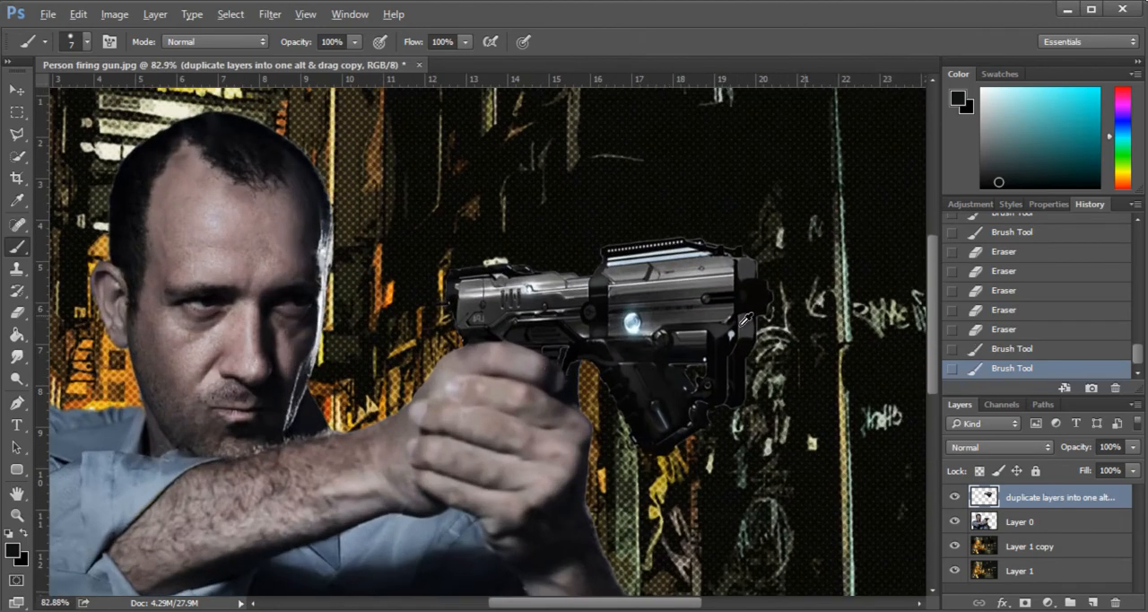
pyautogui.scroll(-3, 556, 262)
pyautogui.scroll(1, 801, 333)
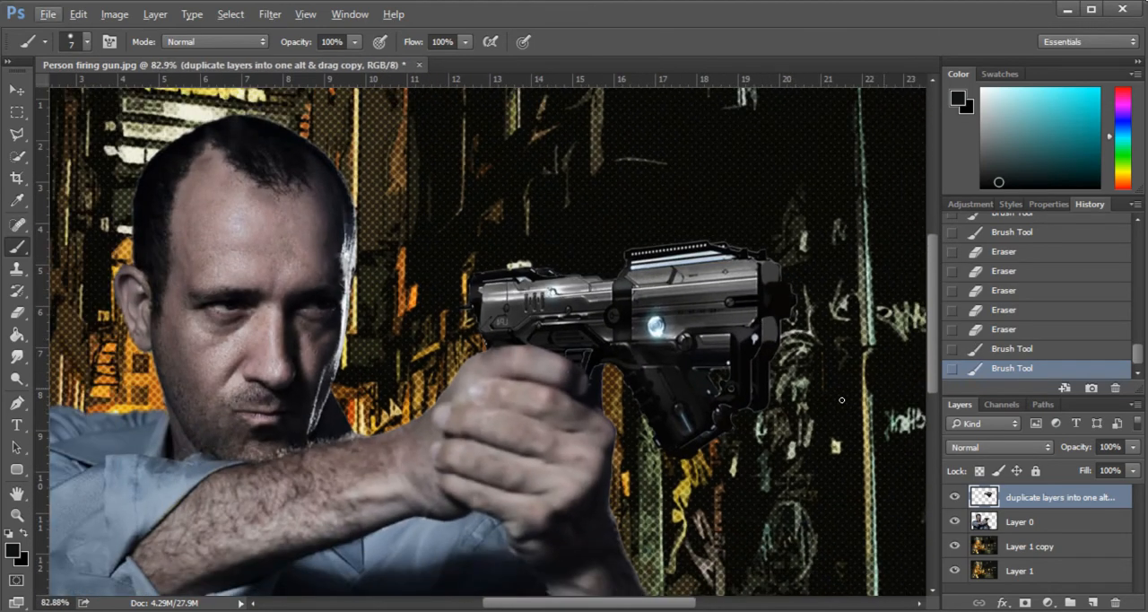
# - Select the gun layer together with the man's layer and merge them
pyautogui.keyDown('shift'); pyautogui.click(1025, 522); pyautogui.keyUp('shift')
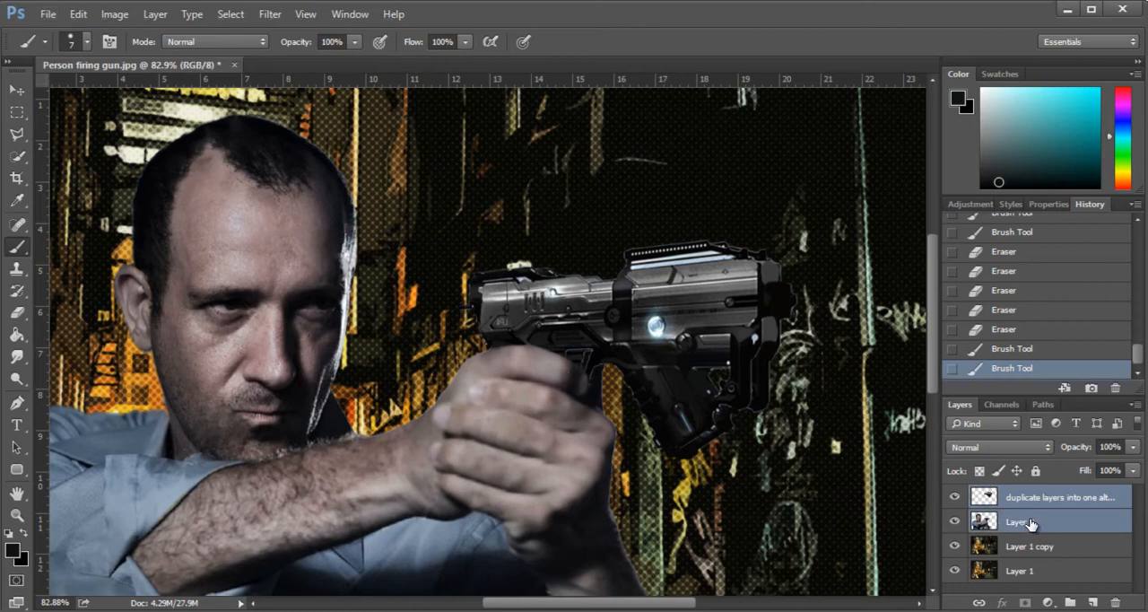
pyautogui.rightClick(1032, 521)
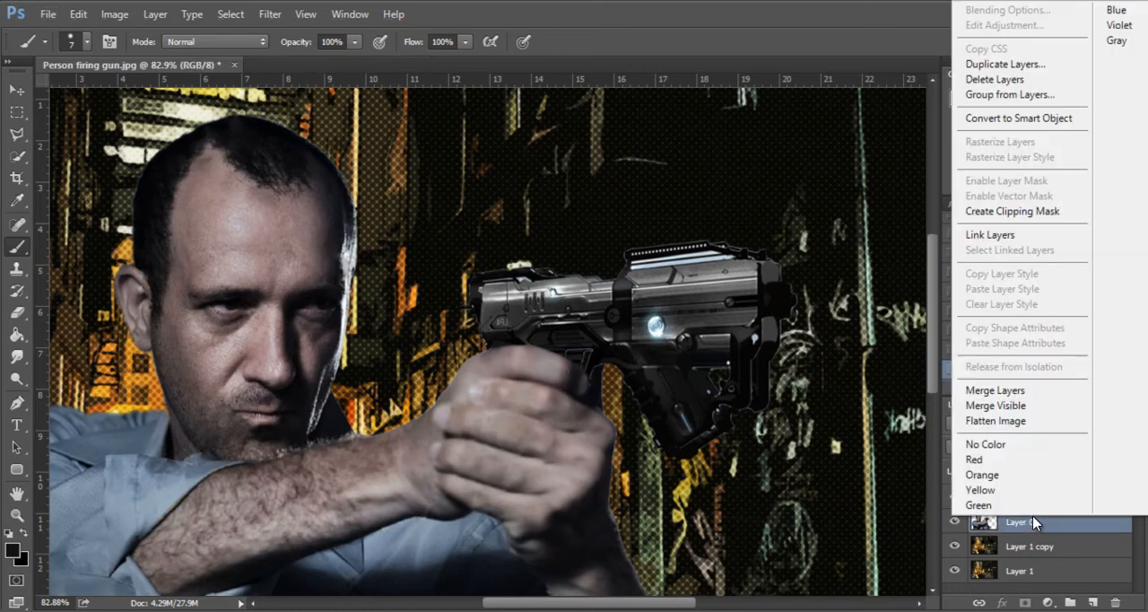
pyautogui.click(1061, 394)
# - Place the gun flash image as a new layer above the merged man-and-gun layer, keeping its fitted size
pyautogui.scroll(-3, 307, 306)
pyautogui.press('v')
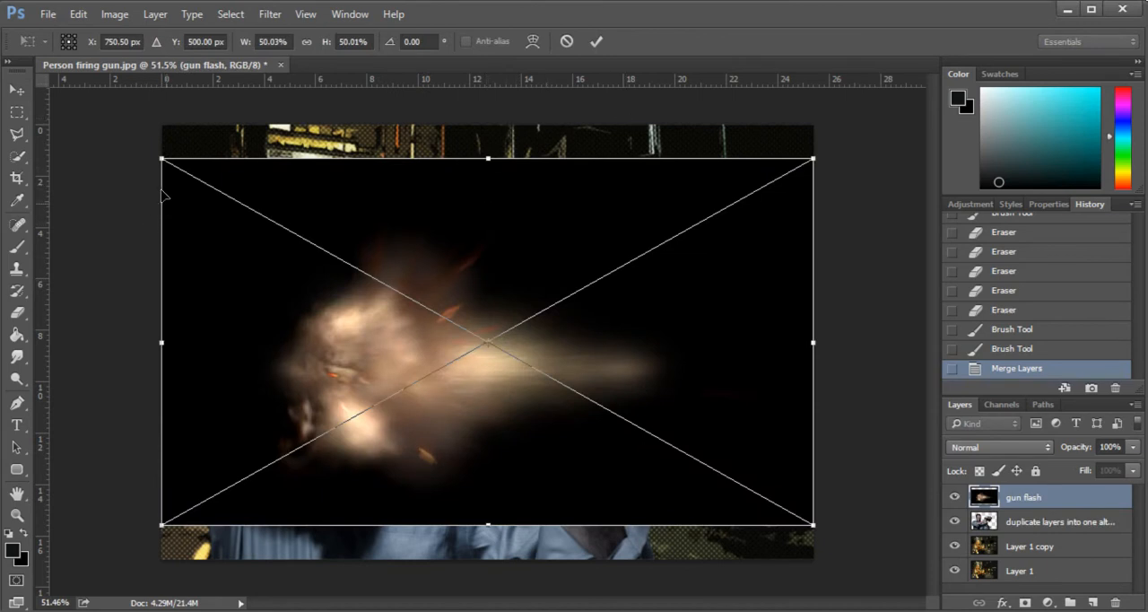
pyautogui.press('Return')
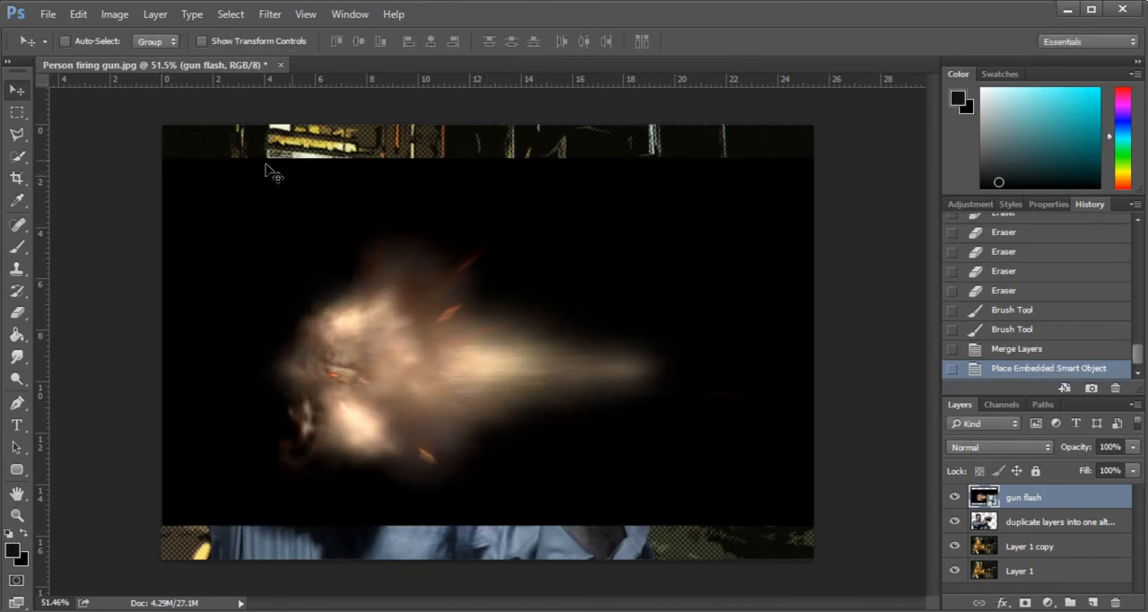
# - Try Screen blending on the gun flash layer while shifting the flash up over the gun, and return the layer to Normal blending
pyautogui.moveTo(404, 331)
pyautogui.mouseDown()
pyautogui.moveTo(415, 350)
pyautogui.moveTo(409, 323)
pyautogui.mouseUp()
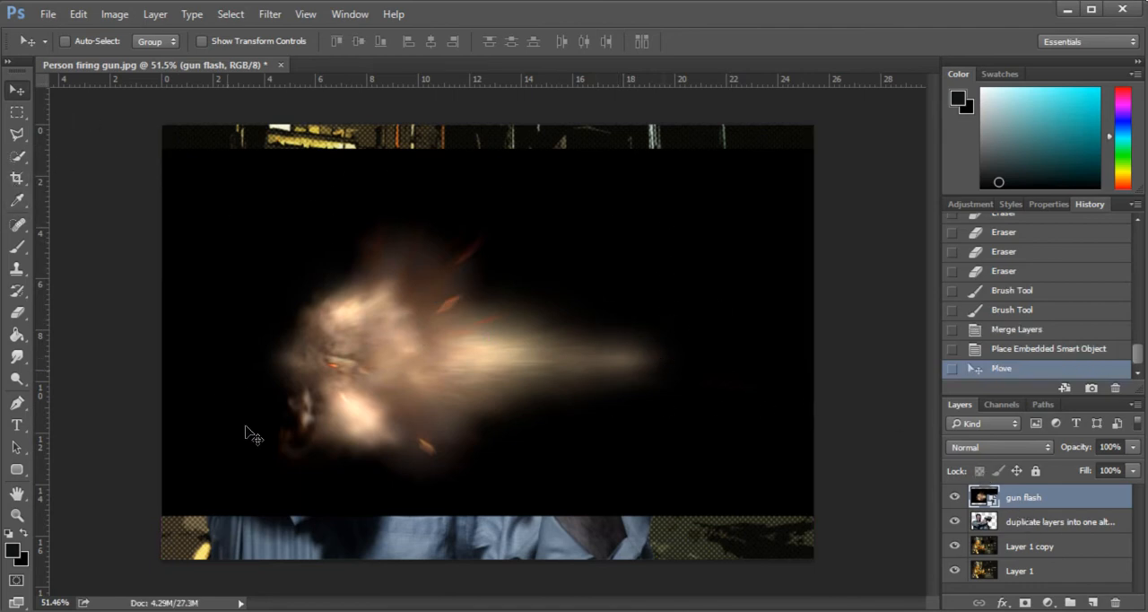
pyautogui.click(991, 447)
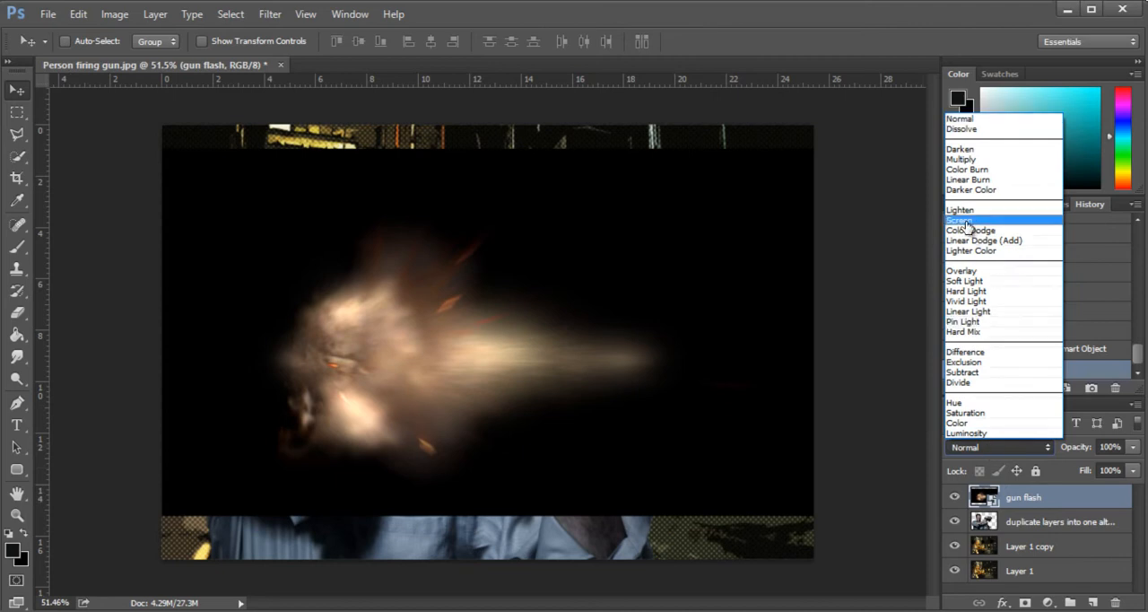
pyautogui.click(966, 224)
pyautogui.moveTo(408, 386); pyautogui.dragTo(439, 357)
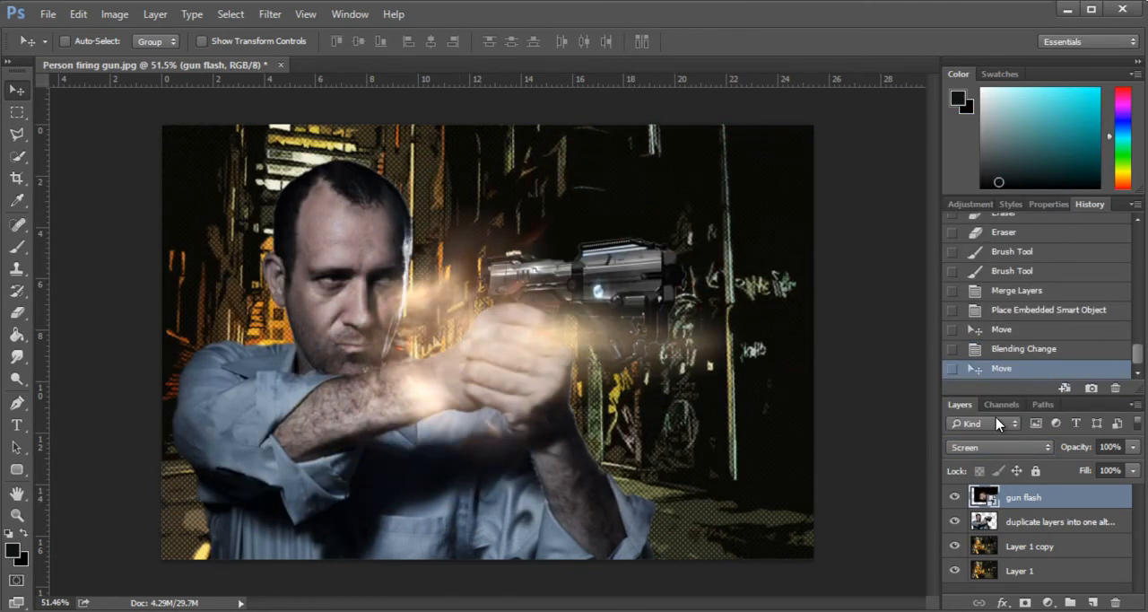
pyautogui.click(993, 447)
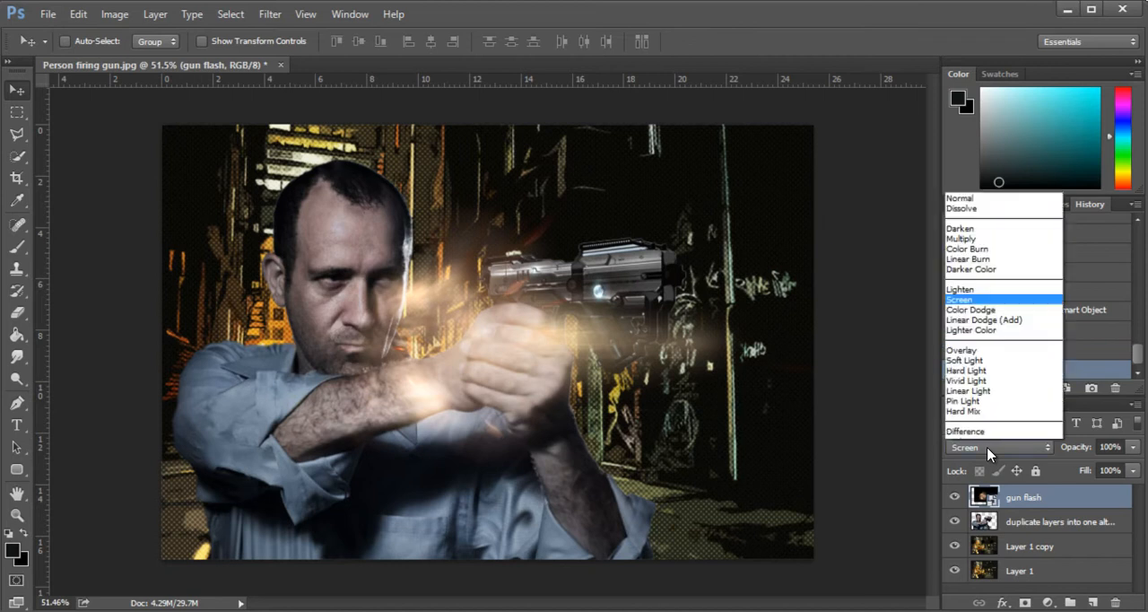
pyautogui.click(596, 323)
pyautogui.moveTo(443, 361); pyautogui.dragTo(460, 320)
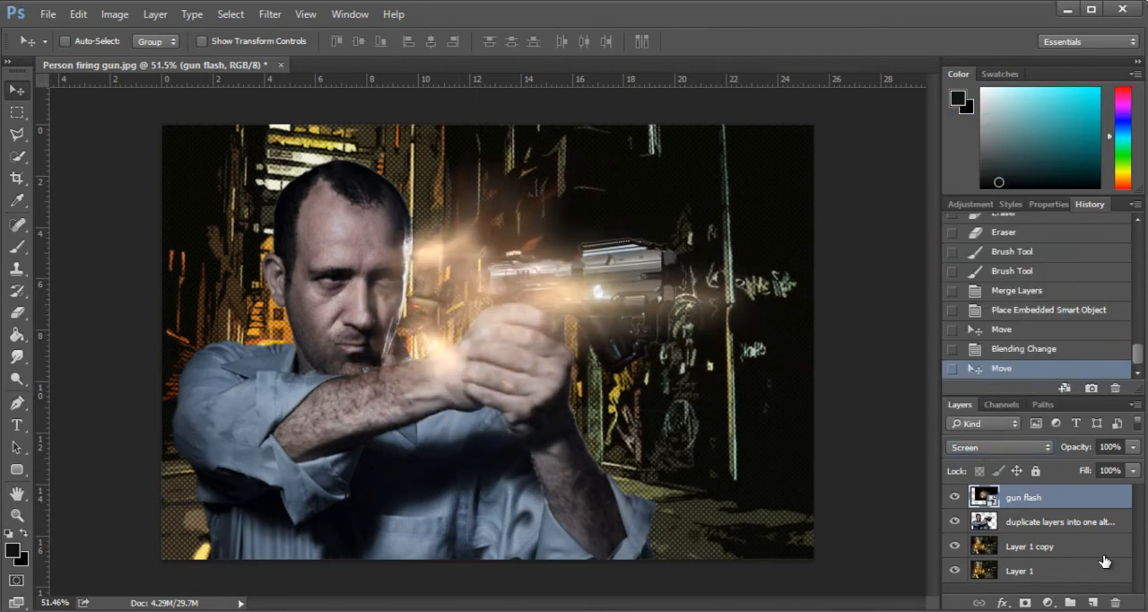
pyautogui.click(988, 452)
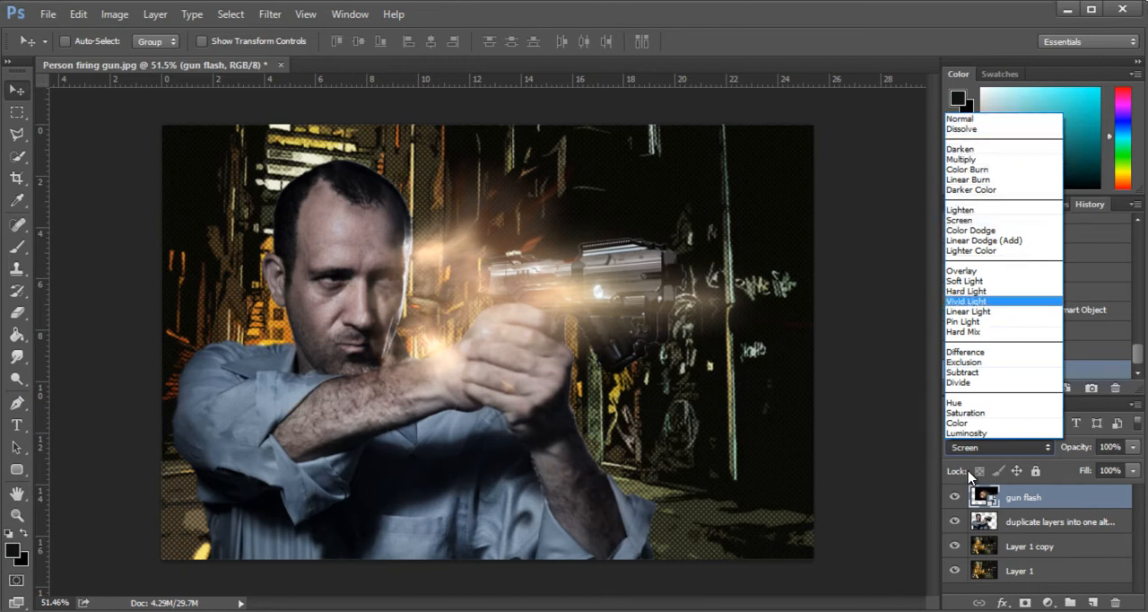
pyautogui.click(988, 120)
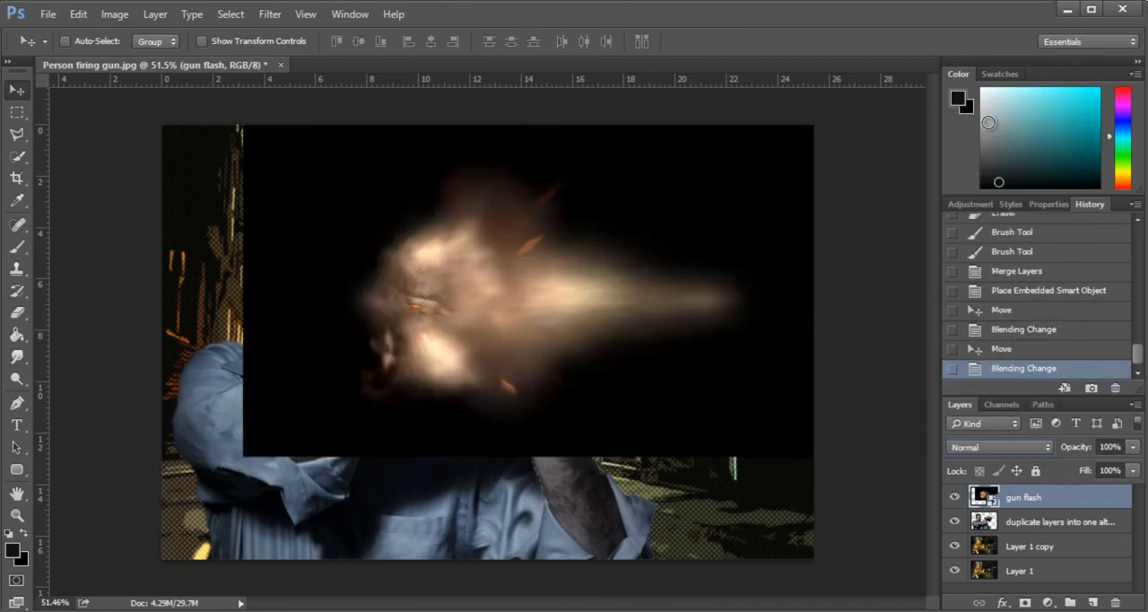
# - Move the gun flash image back down to the canvas centre and scale it down slightly with Free Transform
pyautogui.moveTo(524, 307); pyautogui.dragTo(449, 408)
pyautogui.hotkey('ctrl', 't')
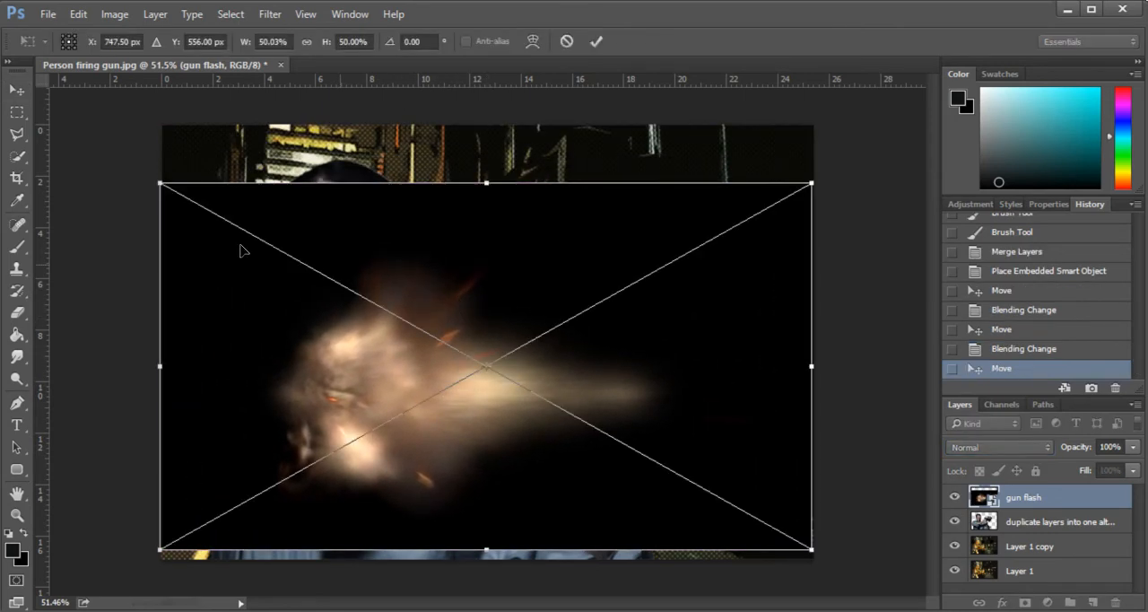
pyautogui.moveTo(157, 184); pyautogui.dragTo(174, 167)
pyautogui.press('Return')
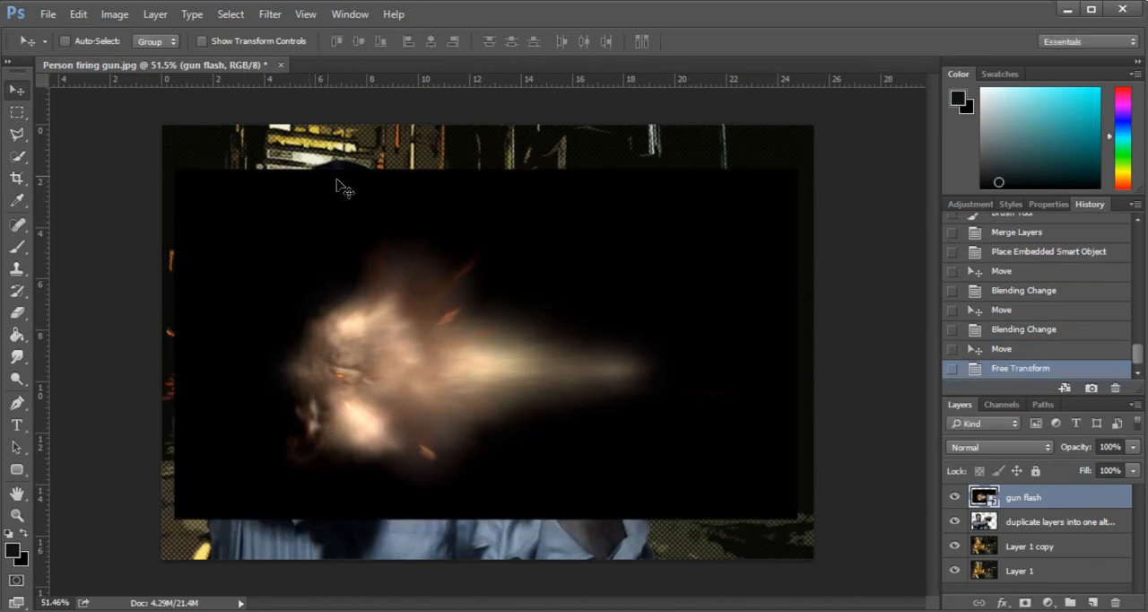
# - Select the black area around the flash using Color Range with sampled colors and increased fuzziness
pyautogui.click(226, 14)
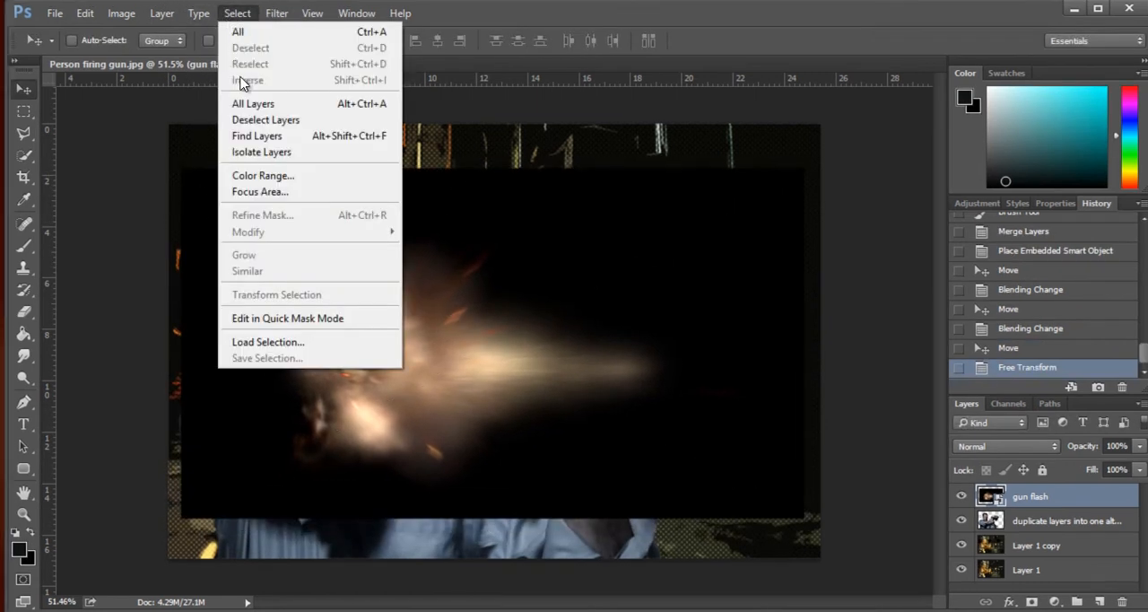
pyautogui.click(270, 174)
pyautogui.moveTo(528, 316); pyautogui.dragTo(565, 308)
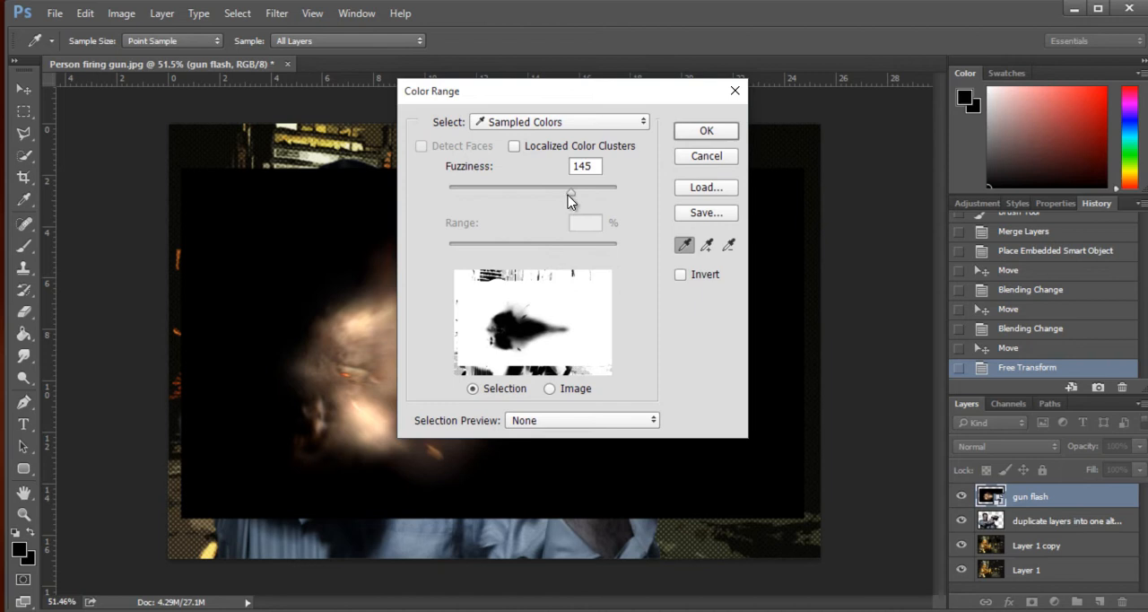
pyautogui.moveTo(569, 193); pyautogui.dragTo(730, 182)
pyautogui.click(697, 134)
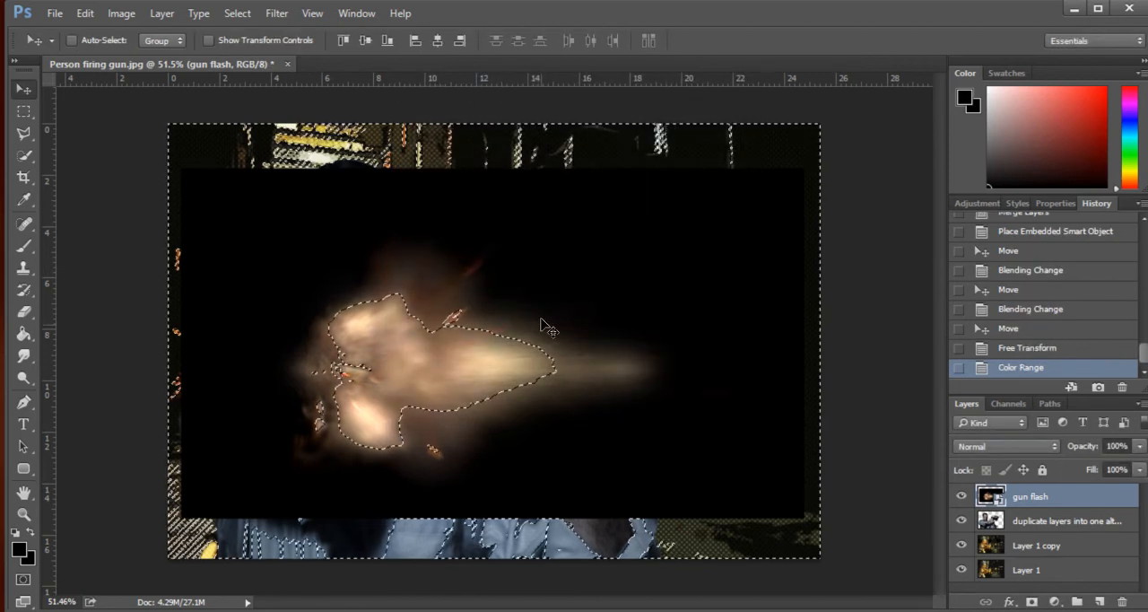
# - Rasterize the gun flash layer and delete its selected black background
pyautogui.press('Delete')
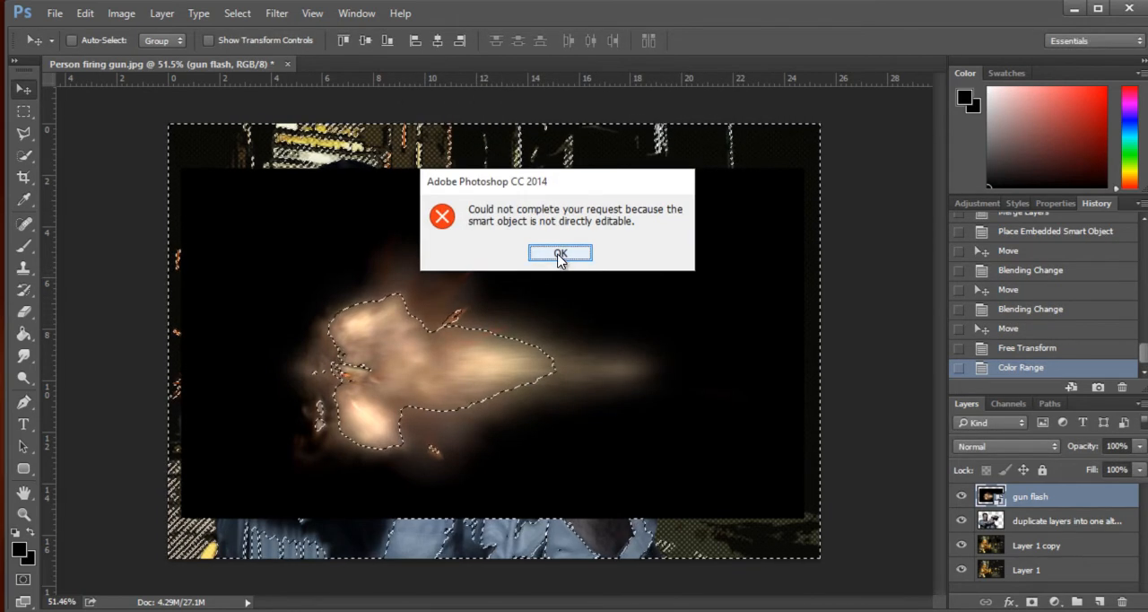
pyautogui.click(559, 253)
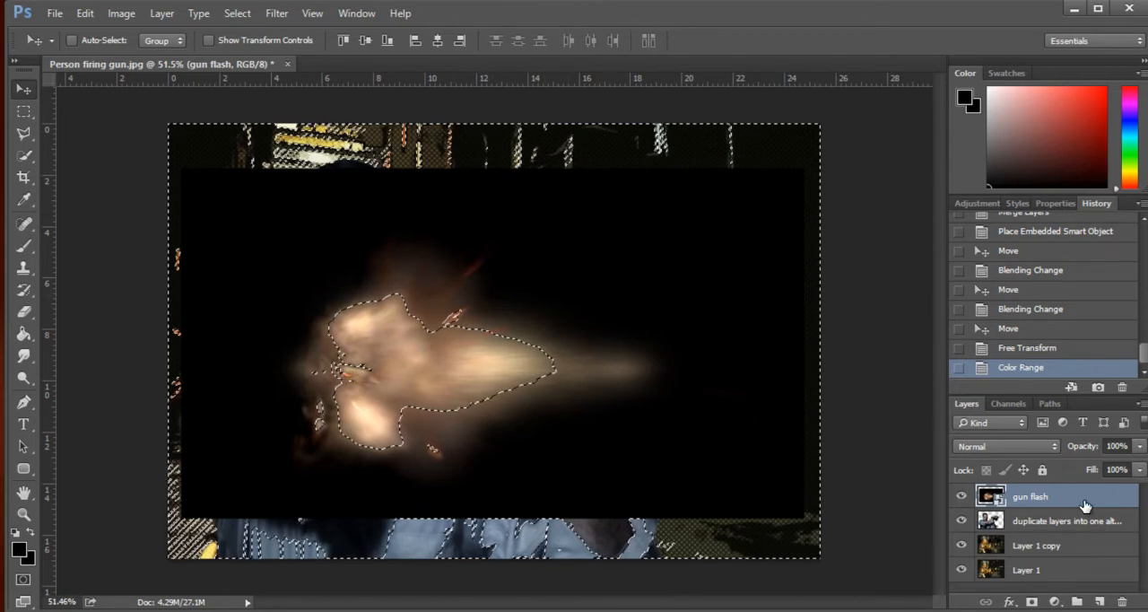
pyautogui.rightClick(1028, 500)
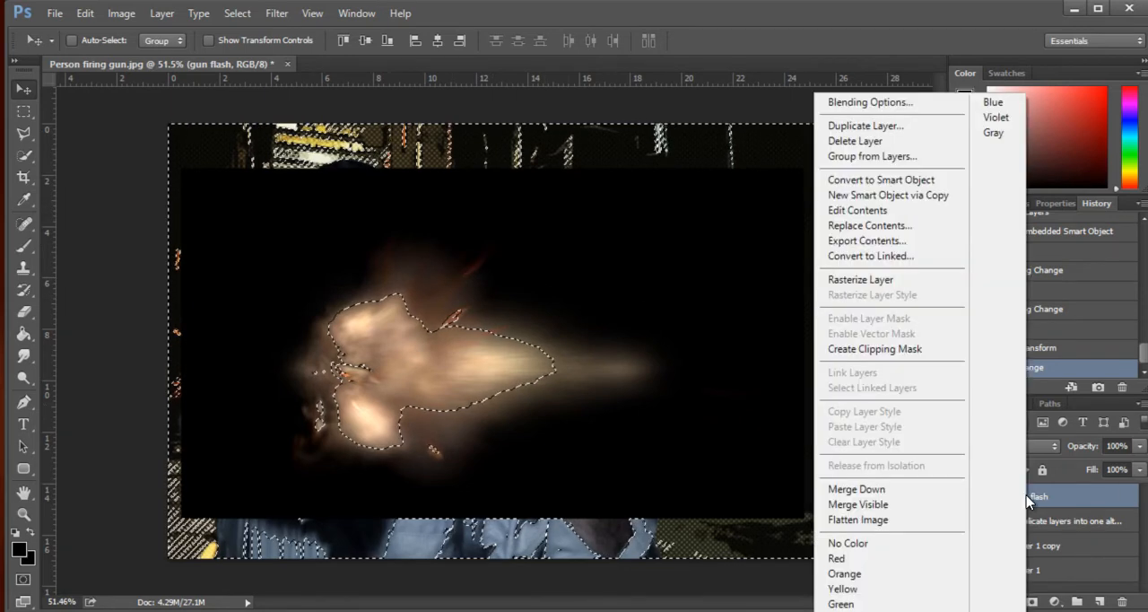
pyautogui.click(874, 279)
pyautogui.press('Delete')
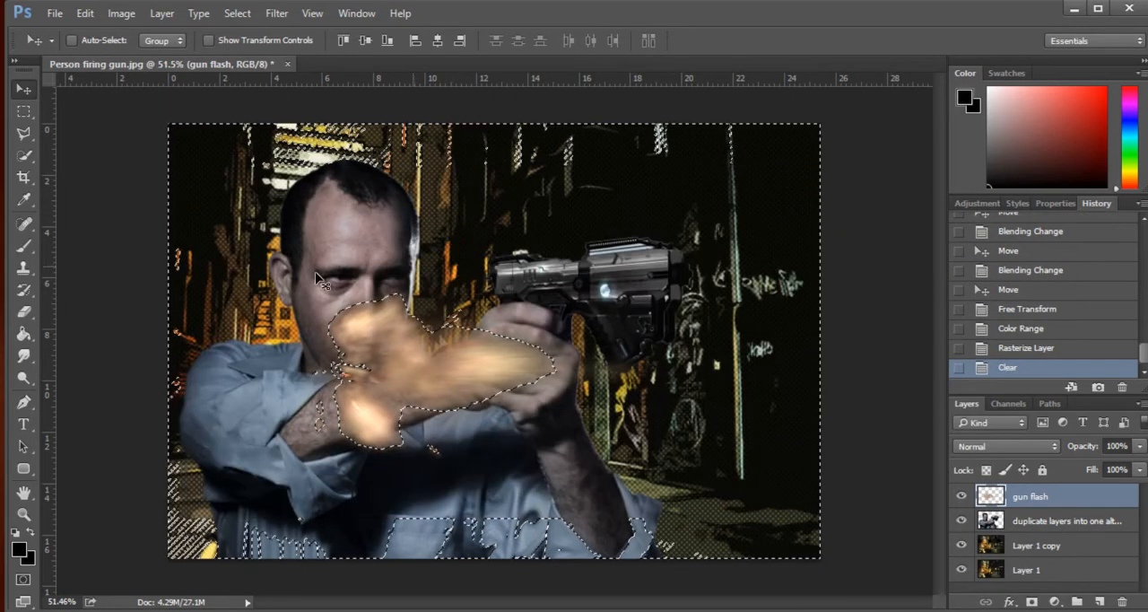
# - Clear the selection and move the cut-out flash to the gun's muzzle
pyautogui.click(24, 111)
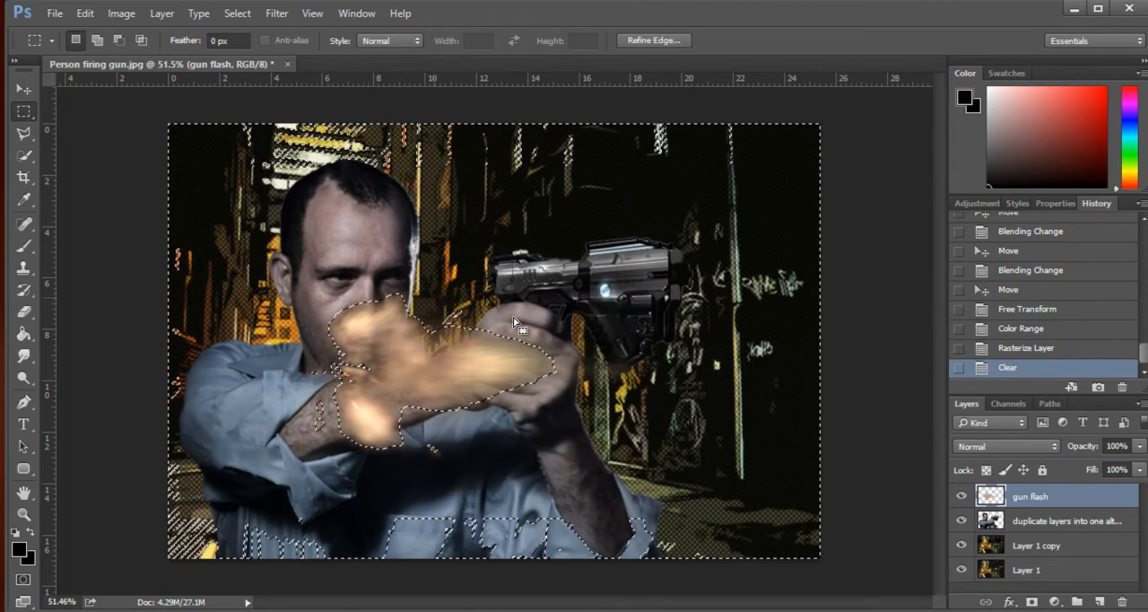
pyautogui.hotkey('ctrl', 'd')
pyautogui.click(24, 88)
pyautogui.moveTo(456, 422); pyautogui.dragTo(746, 310)
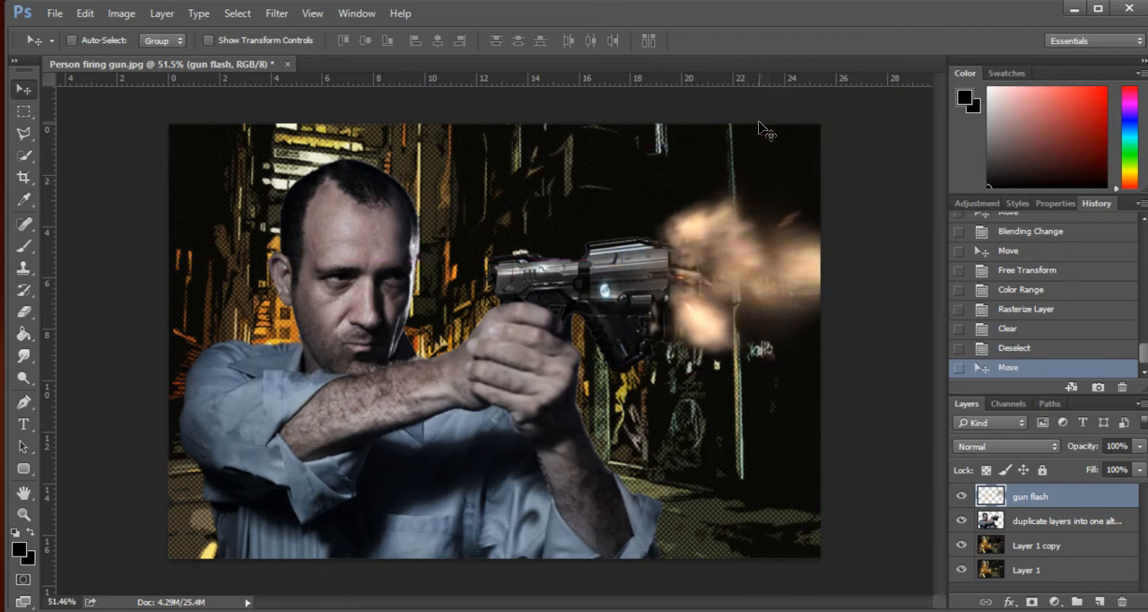
# - Rotate the flash slightly with Free Transform and nudge it to line up with the gun barrel
pyautogui.hotkey('ctrl', 't')
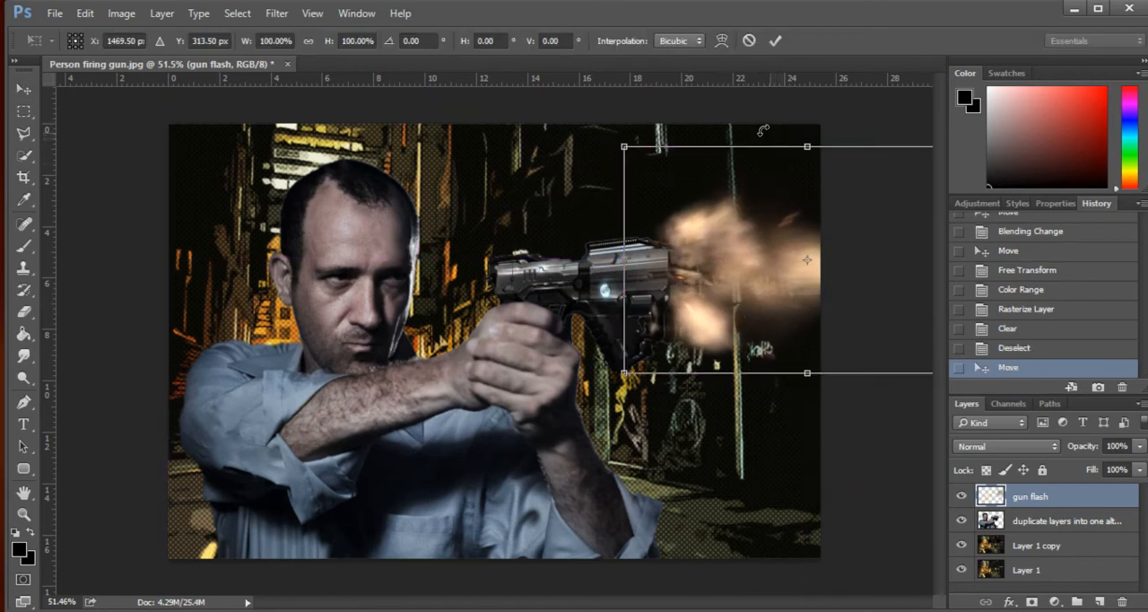
pyautogui.moveTo(763, 131); pyautogui.dragTo(762, 142)
pyautogui.moveTo(748, 258); pyautogui.dragTo(745, 257)
pyautogui.press('Return')
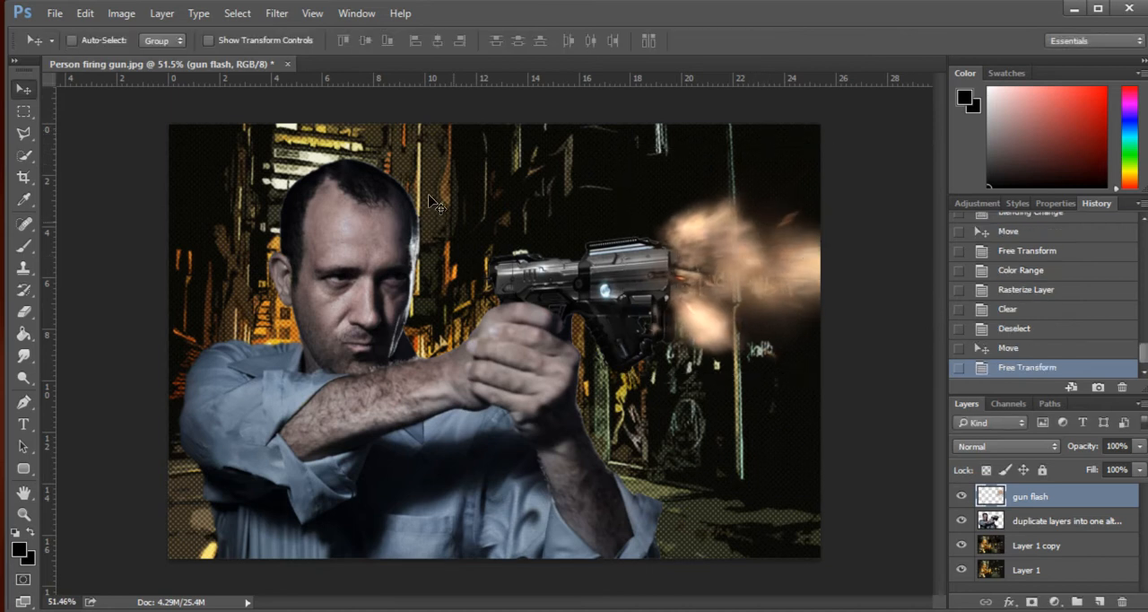
# - Extend the canvas beyond its right edge with the Crop tool so the whole muzzle flash fits
pyautogui.click(24, 178)
pyautogui.moveTo(831, 341); pyautogui.dragTo(877, 333)
pyautogui.press('Return')
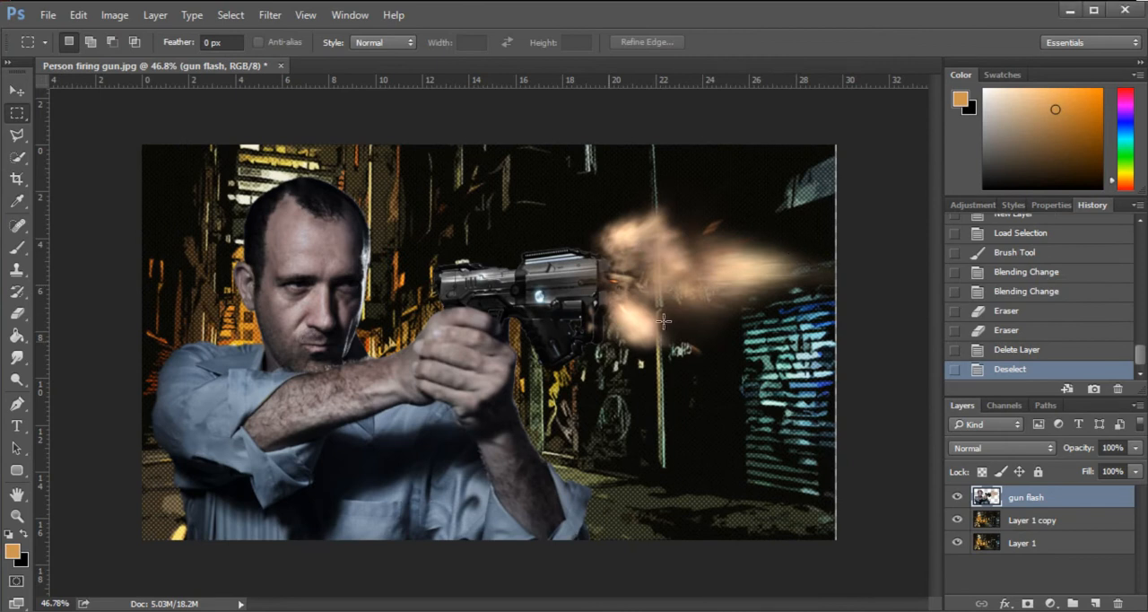
# - Sample orange from the background beside the man's neck as the brush color and add an active new layer above the gun flash layer
pyautogui.click(21, 89)
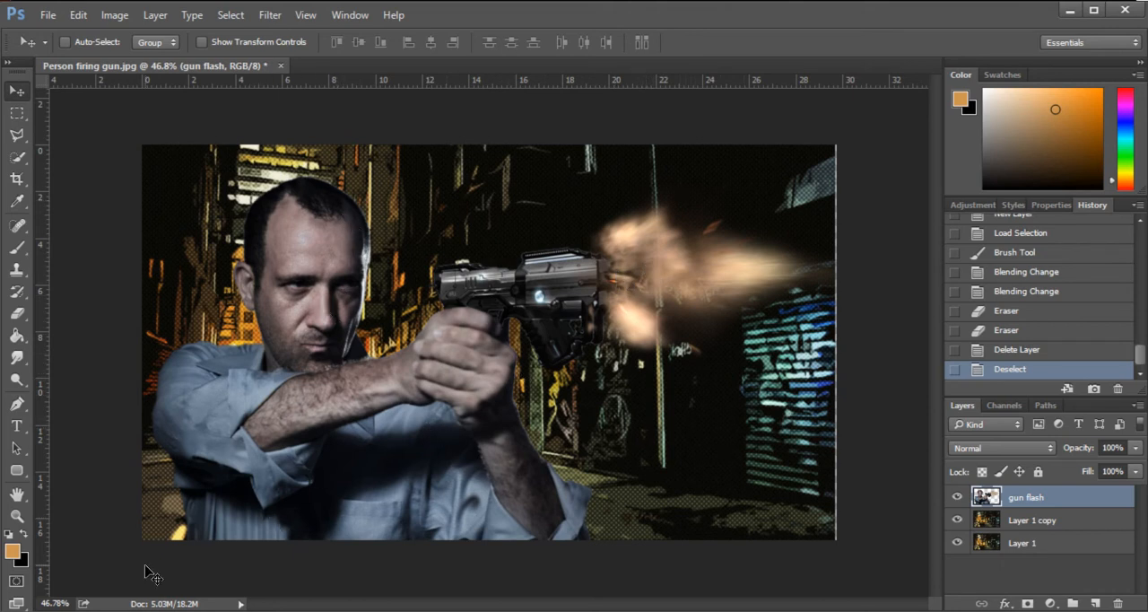
pyautogui.click(17, 248)
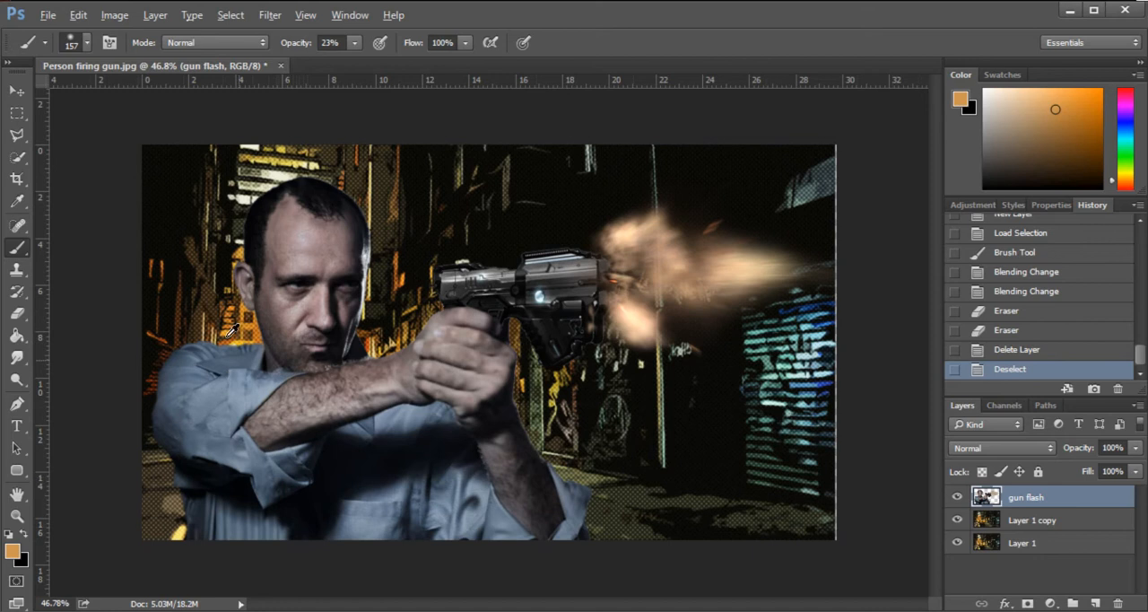
pyautogui.keyDown('alt'); pyautogui.click(256, 320); pyautogui.keyUp('alt')
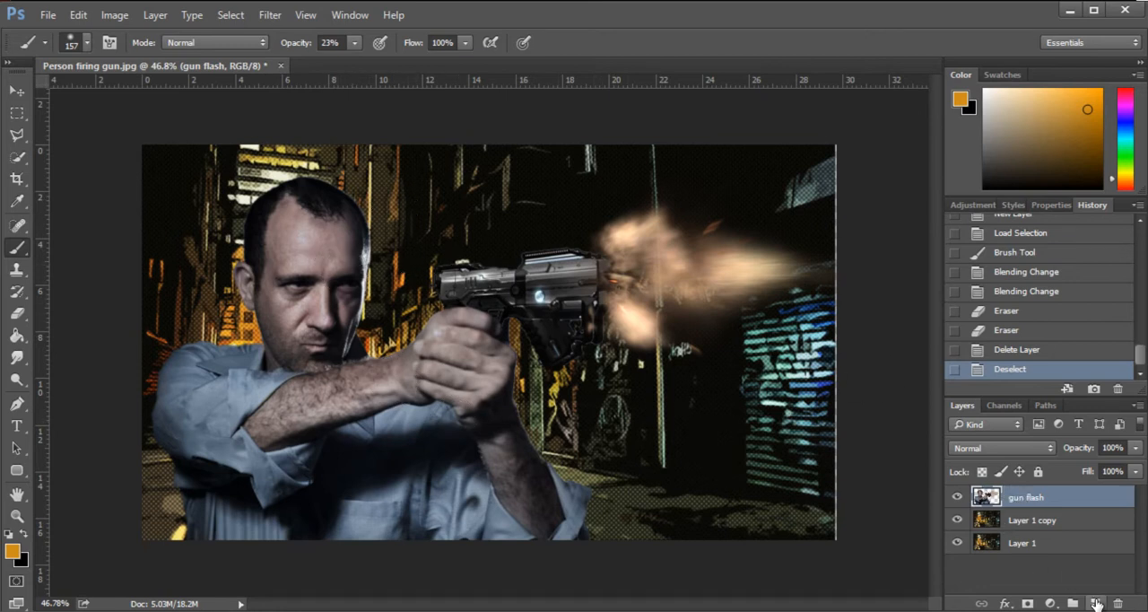
pyautogui.click(1098, 603)
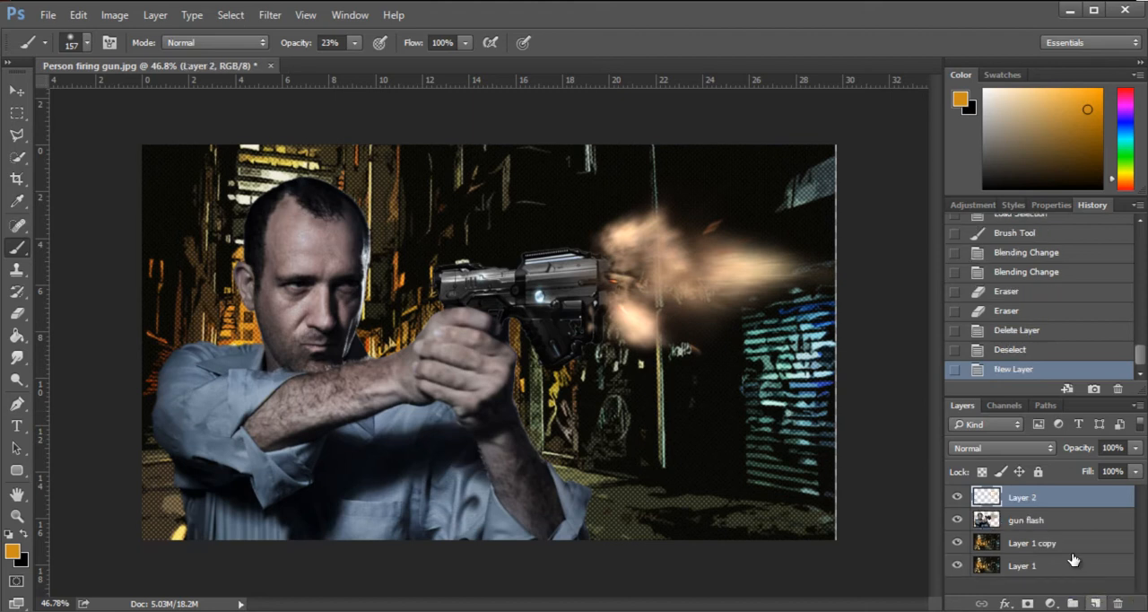
pyautogui.click(1032, 519)
pyautogui.click(957, 520)
pyautogui.click(959, 521)
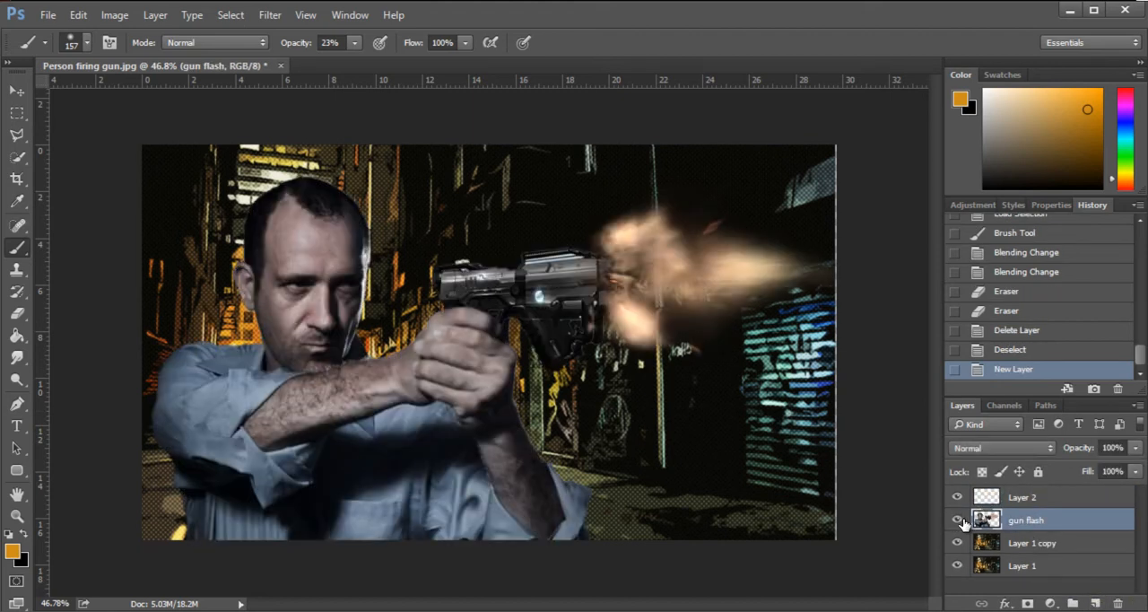
pyautogui.click(1058, 496)
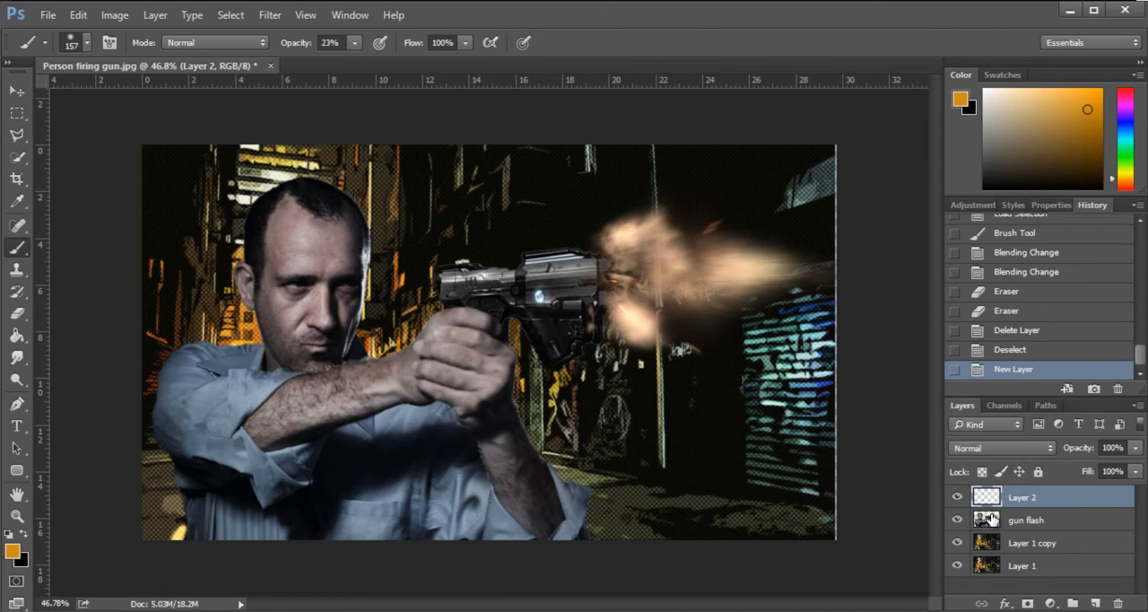
# - Test orange brush strokes along the edge of the man's supporting arm, undo them, and set the brush opacity to 64%
pyautogui.moveTo(520, 417)
pyautogui.mouseDown()
pyautogui.moveTo(536, 453)
pyautogui.moveTo(520, 441)
pyautogui.moveTo(524, 397)
pyautogui.moveTo(542, 467)
pyautogui.moveTo(516, 382)
pyautogui.moveTo(541, 442)
pyautogui.mouseUp()
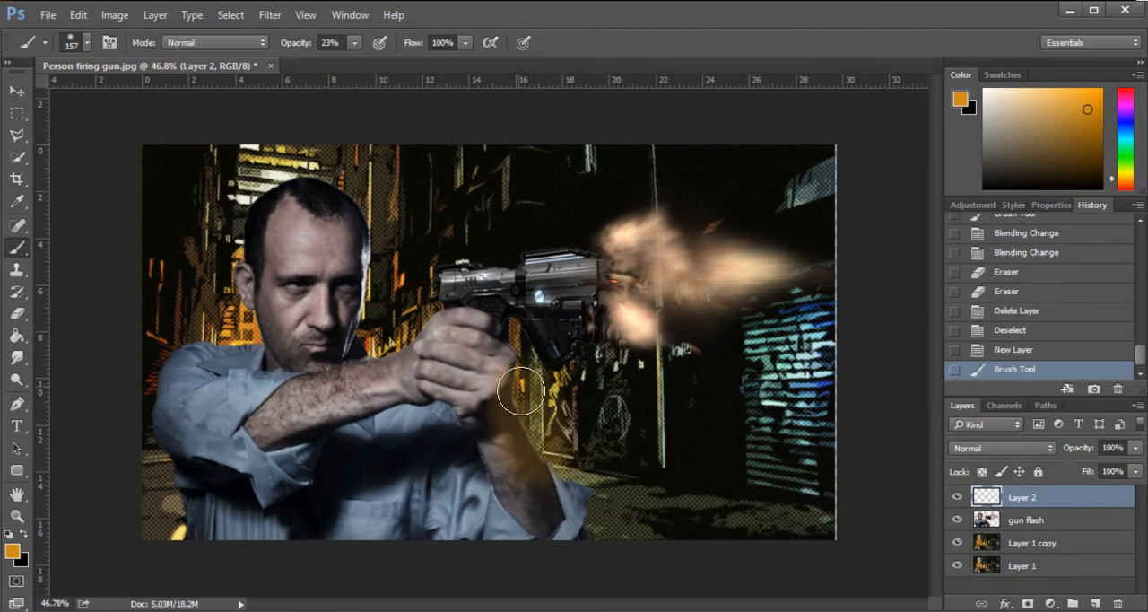
pyautogui.hotkey('ctrl', 'z')
pyautogui.click(354, 43)
pyautogui.moveTo(352, 61); pyautogui.dragTo(390, 61)
pyautogui.moveTo(579, 508)
pyautogui.mouseDown()
pyautogui.moveTo(519, 400)
pyautogui.moveTo(536, 457)
pyautogui.moveTo(508, 385)
pyautogui.mouseUp()
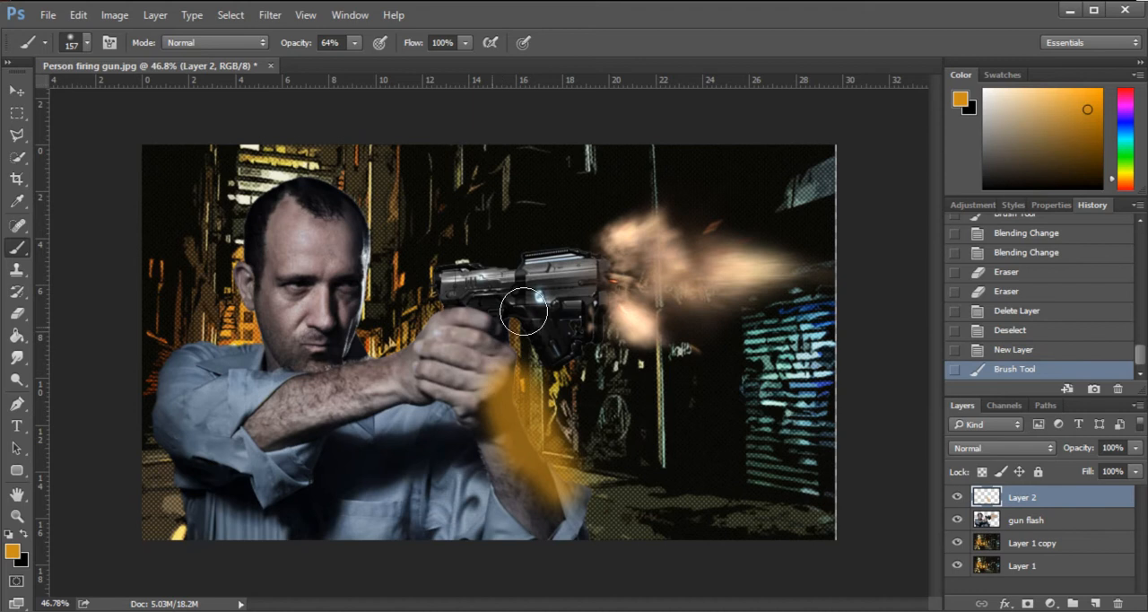
pyautogui.hotkey('ctrl', 'z')
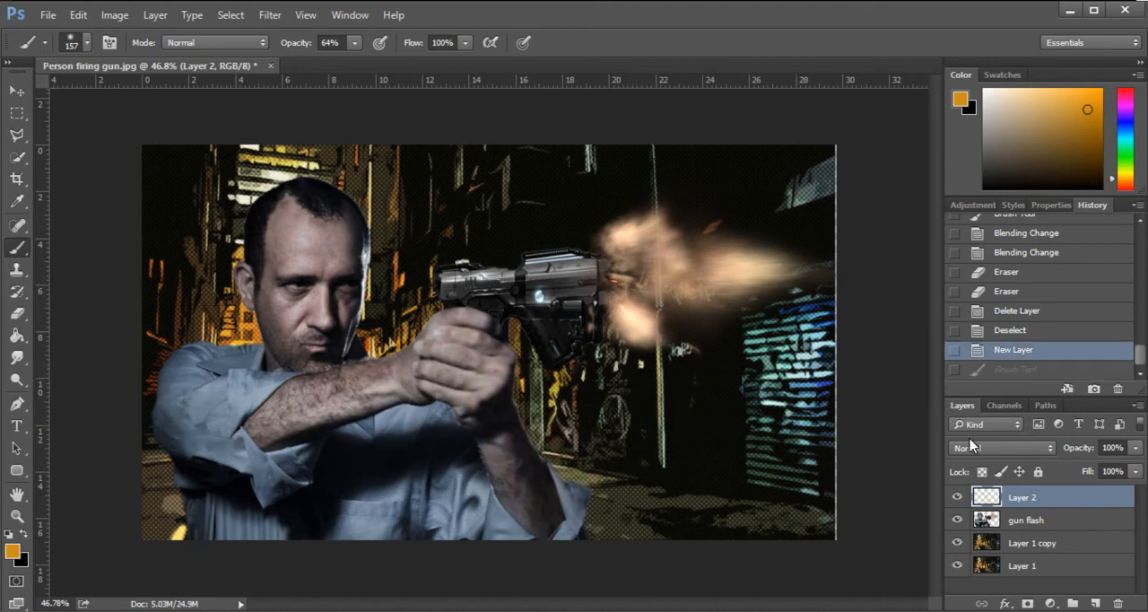
# - Load the outline of the gun flash layer's contents as a selection and keep the empty new layer active for painting
pyautogui.keyDown('ctrl'); pyautogui.click(985, 532); pyautogui.keyUp('ctrl')
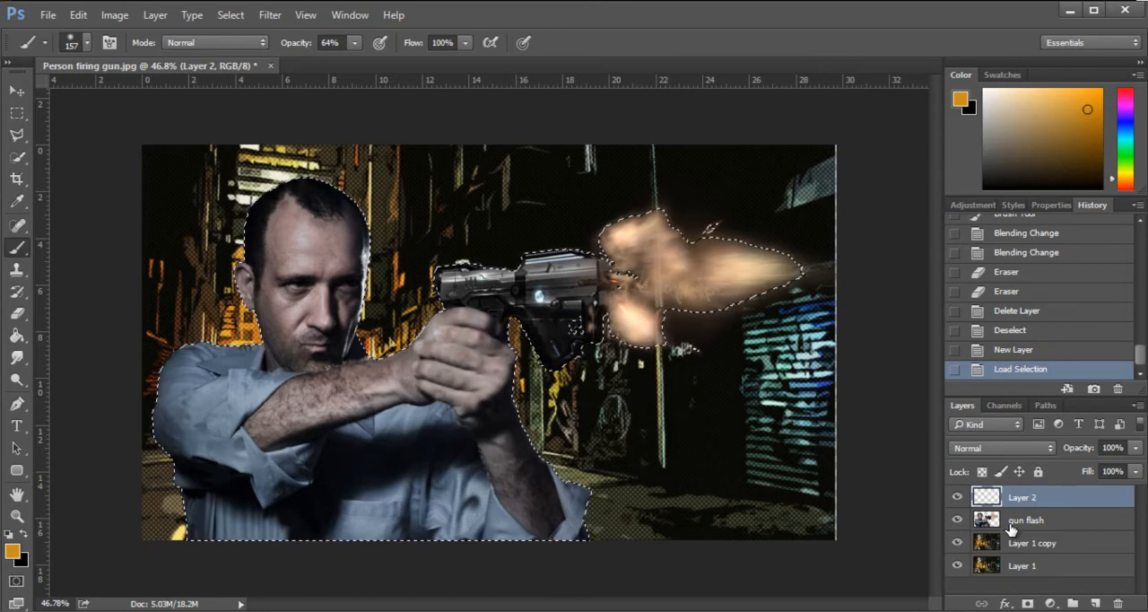
pyautogui.click(1040, 522)
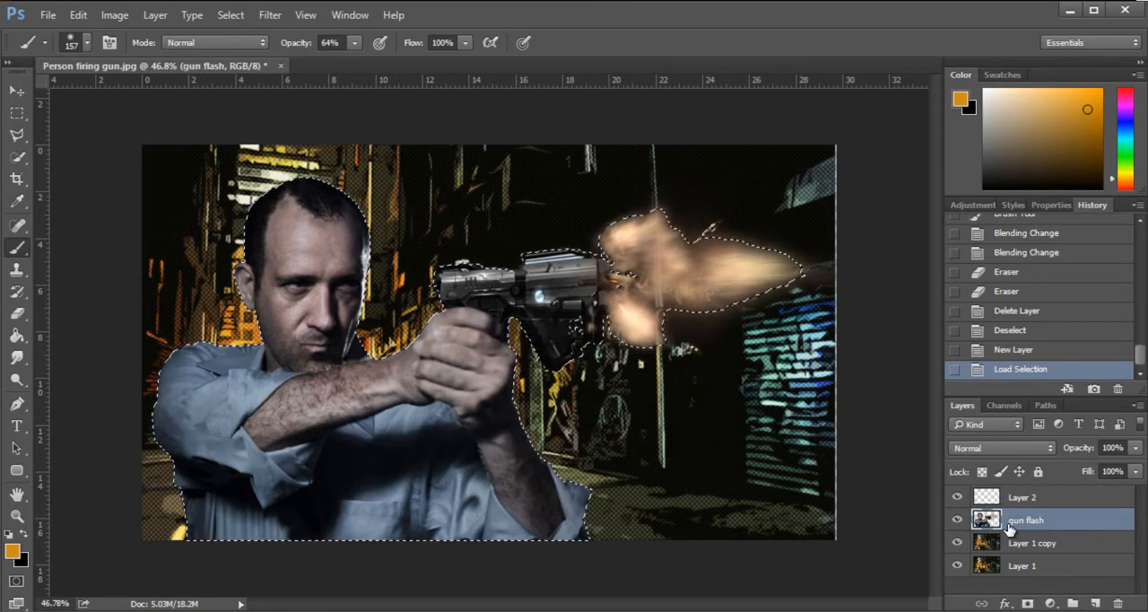
pyautogui.click(1032, 502)
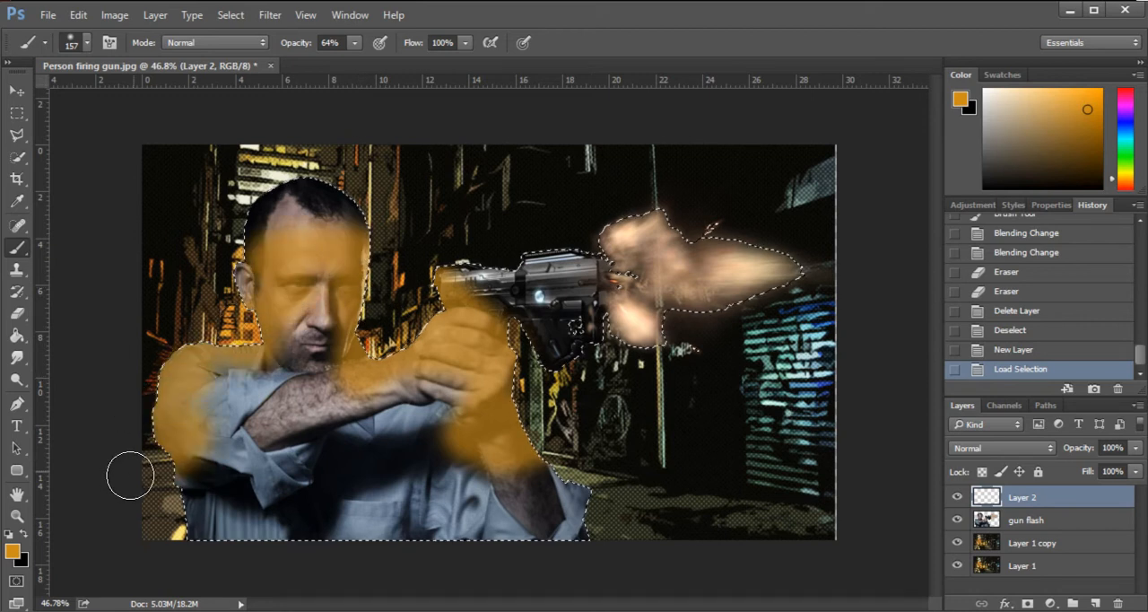
# - Try painting orange over the man's face, arms and shirt inside the selection, and undo the stroke
pyautogui.moveTo(573, 477); pyautogui.dragTo(850, 521)
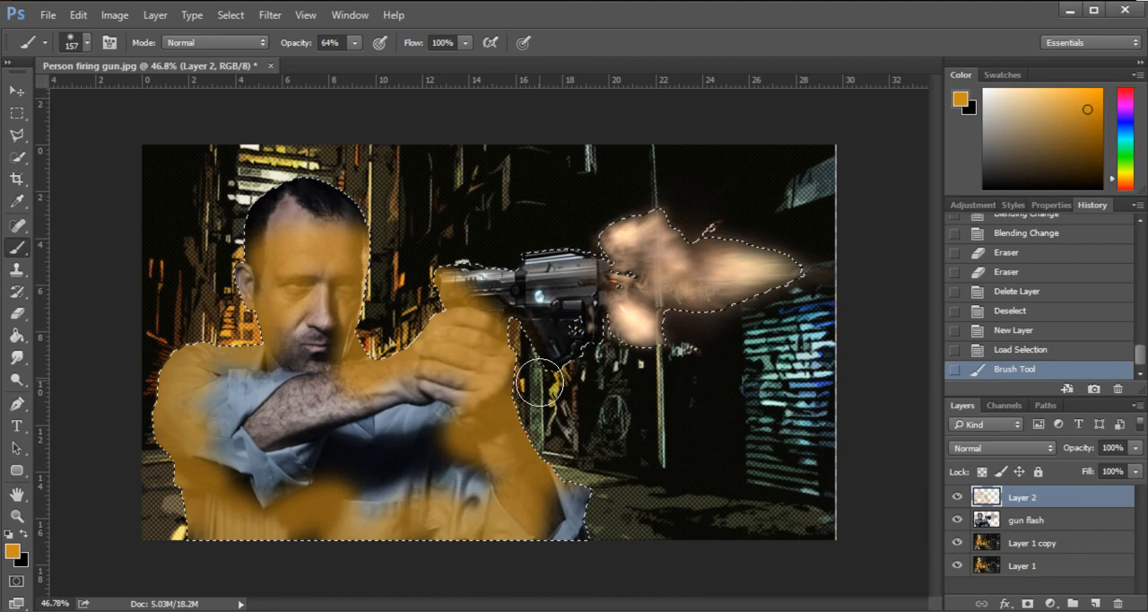
pyautogui.hotkey('ctrl', 'z')
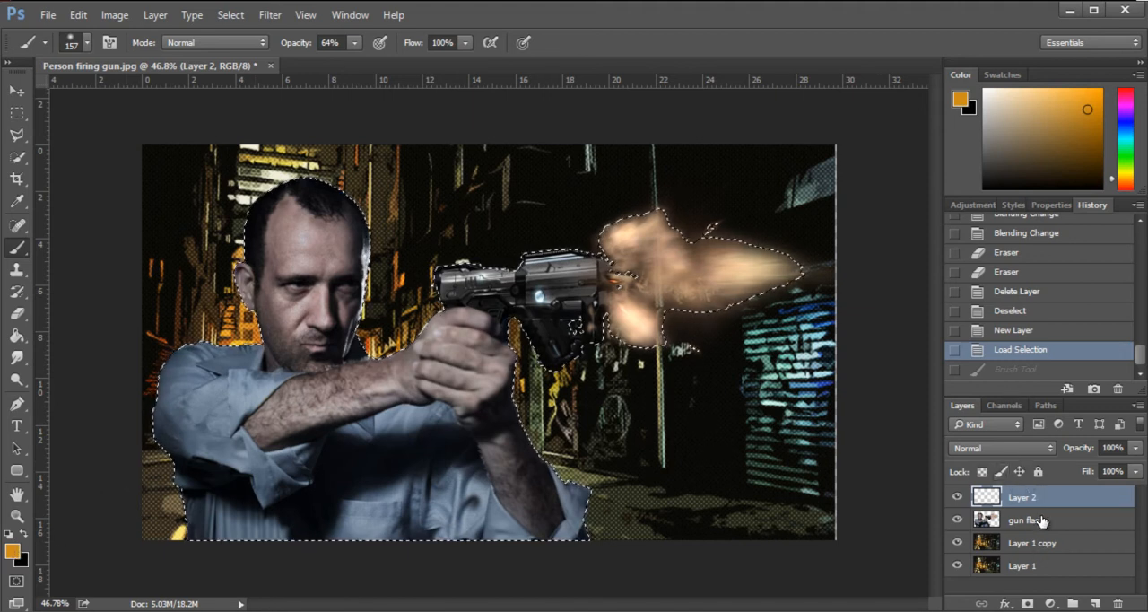
# - Set the blending mode of the empty layer above the gun flash layer to Color Dodge
pyautogui.click(1002, 447)
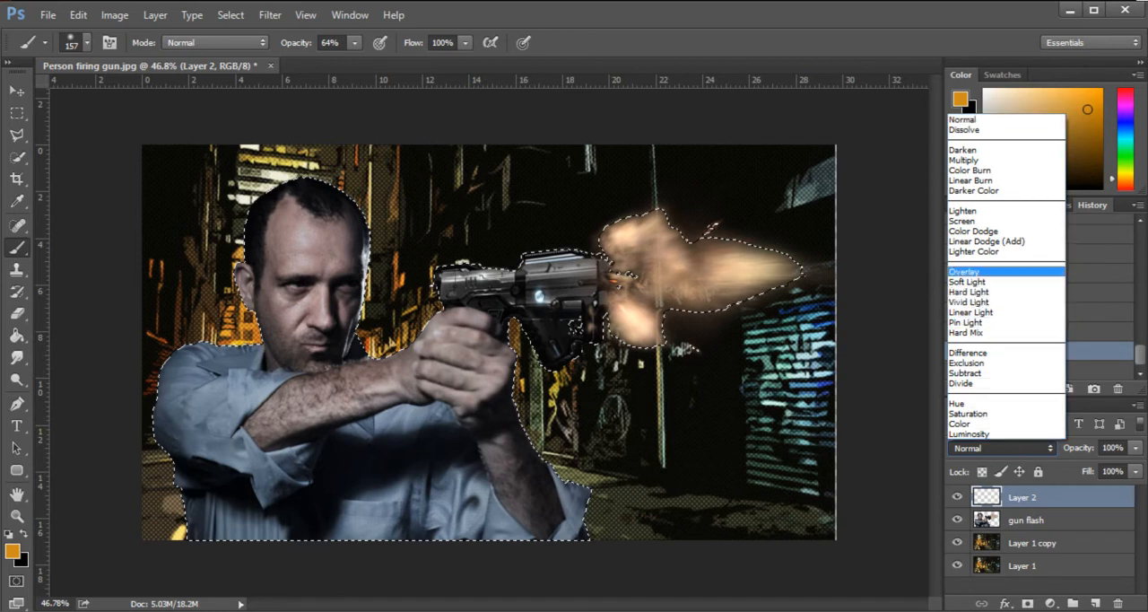
pyautogui.click(997, 272)
pyautogui.click(991, 449)
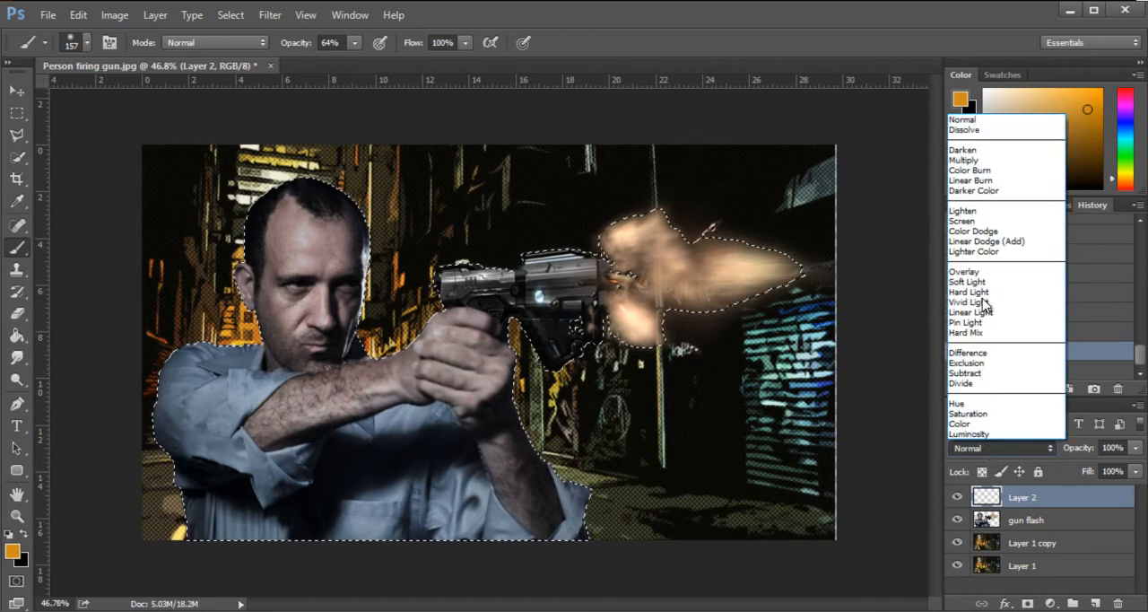
pyautogui.click(995, 234)
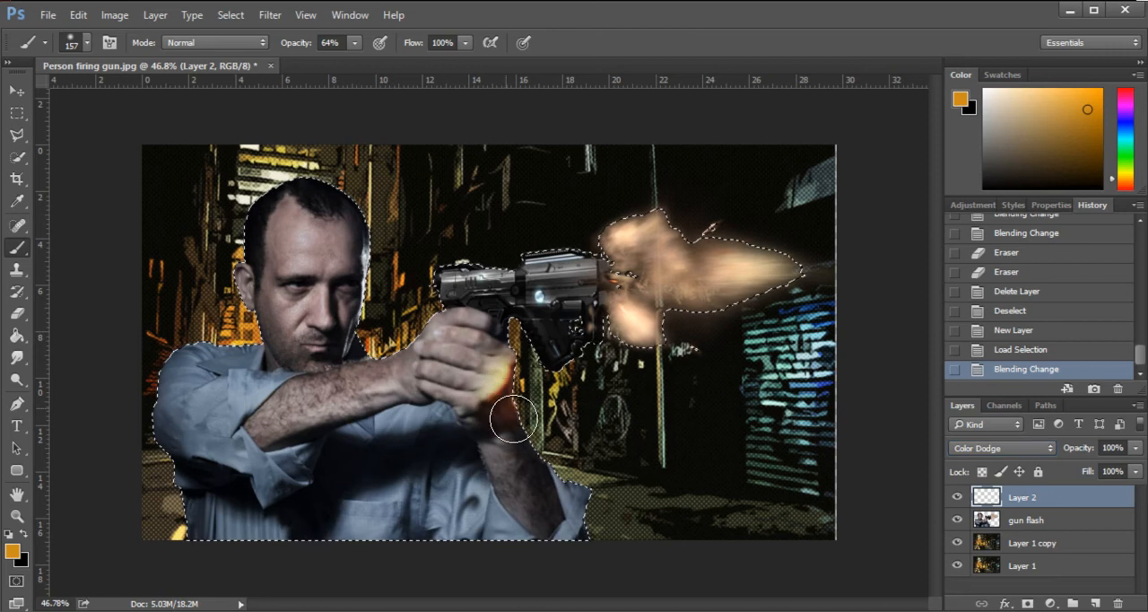
# - Try painting orange over the man's hand and along his supporting arm, and undo the strokes
pyautogui.moveTo(513, 349); pyautogui.dragTo(519, 327)
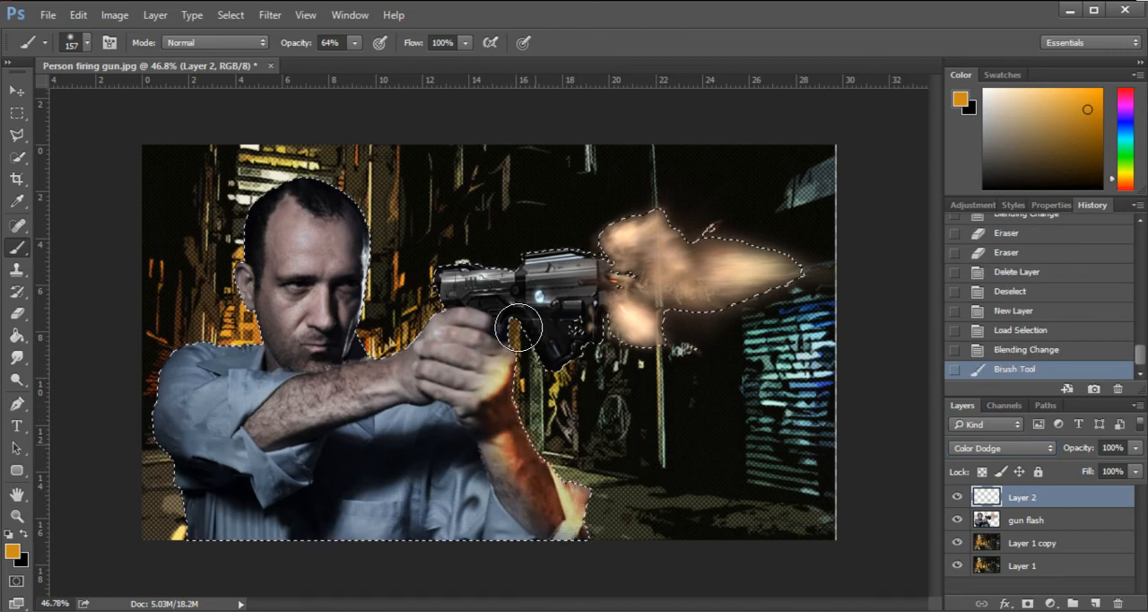
pyautogui.hotkey('ctrl', 'z')
pyautogui.hotkey('ctrl', 'z')
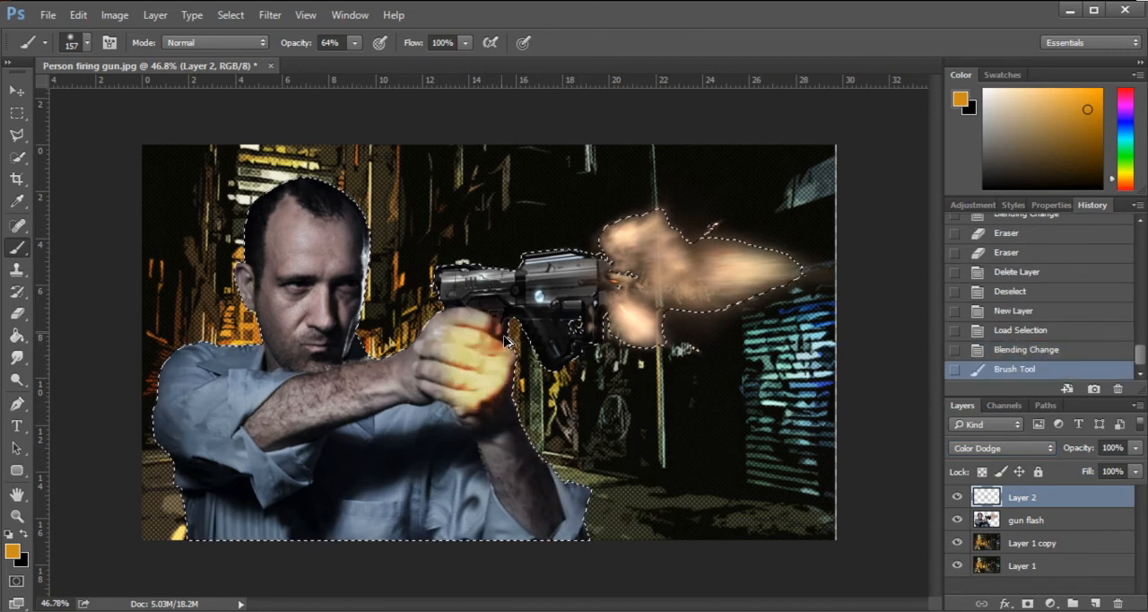
pyautogui.hotkey('ctrl', 'z')
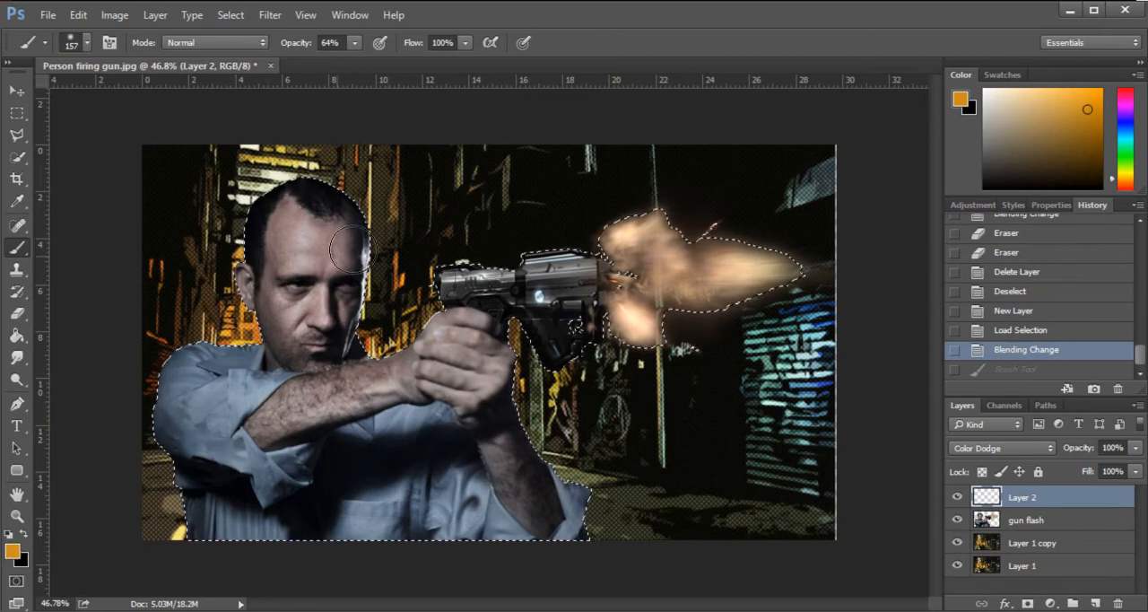
# - Enlarge the brush to 235 px, test an orange stroke along the gun-facing side of the face, and undo it
pyautogui.rightClick(370, 230)
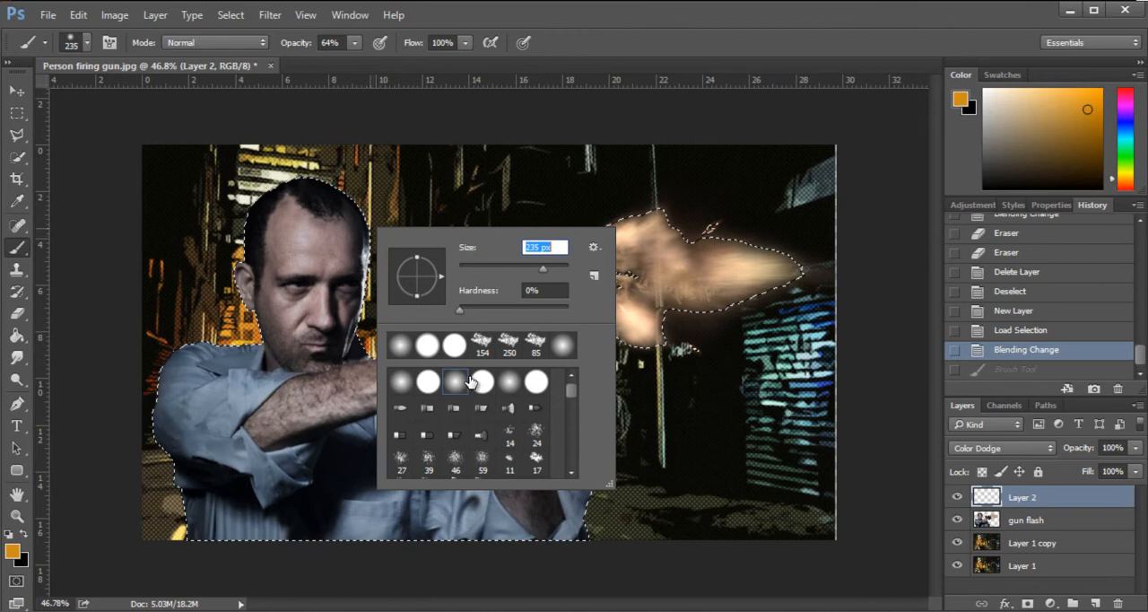
pyautogui.rightClick(434, 200)
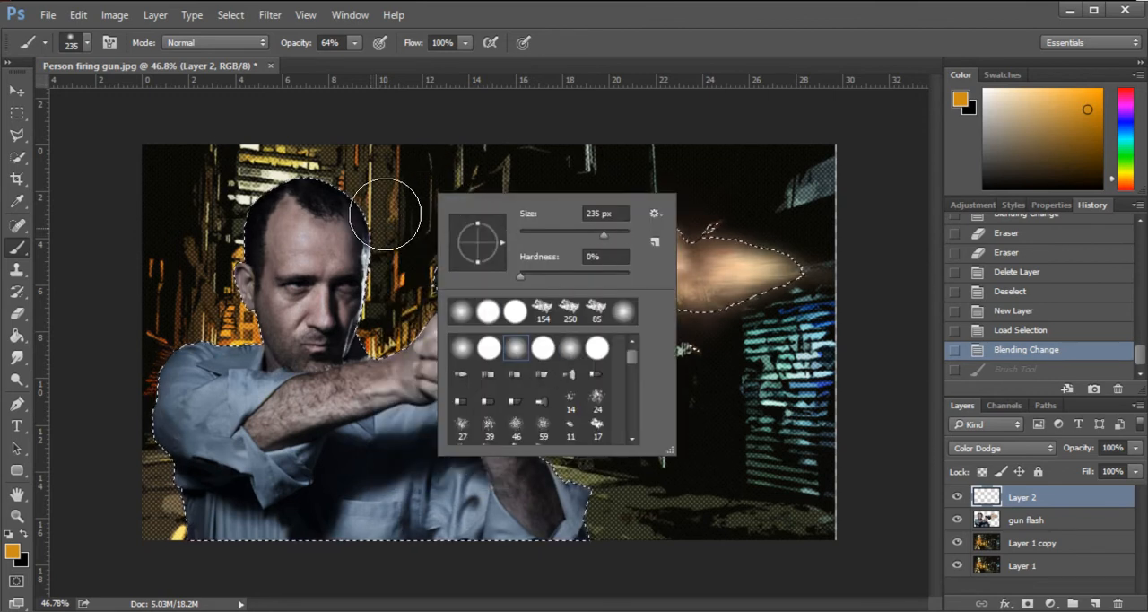
pyautogui.moveTo(380, 215); pyautogui.dragTo(379, 281)
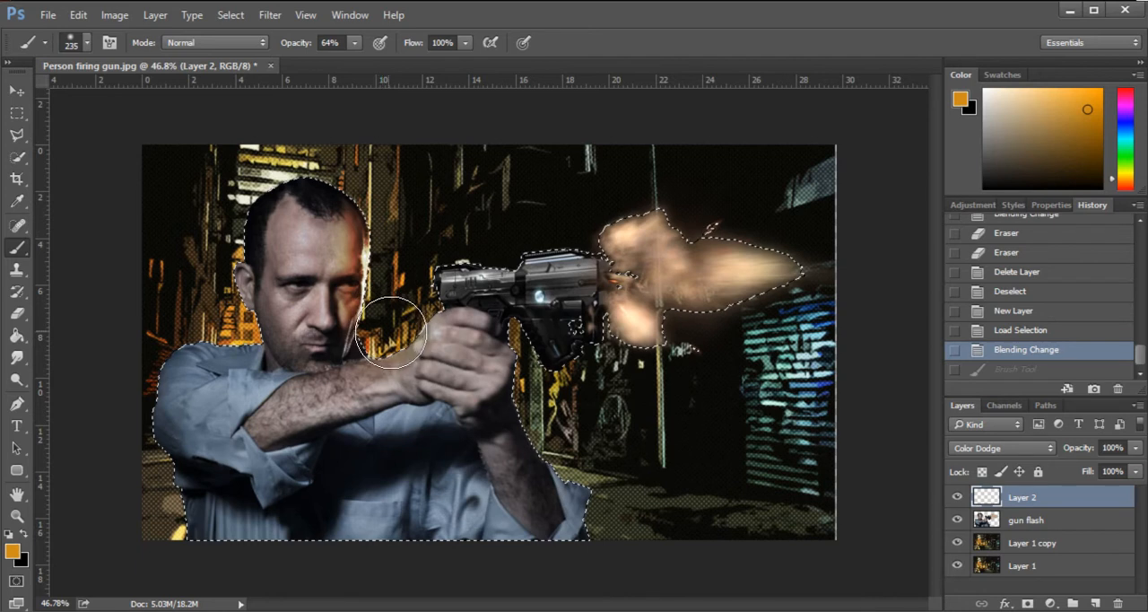
pyautogui.hotkey('ctrl', 'z')
pyautogui.hotkey('ctrl', 'z')
# - Lower the brush opacity to 41%, test it on the edge of the man's face, and undo the test
pyautogui.click(355, 42)
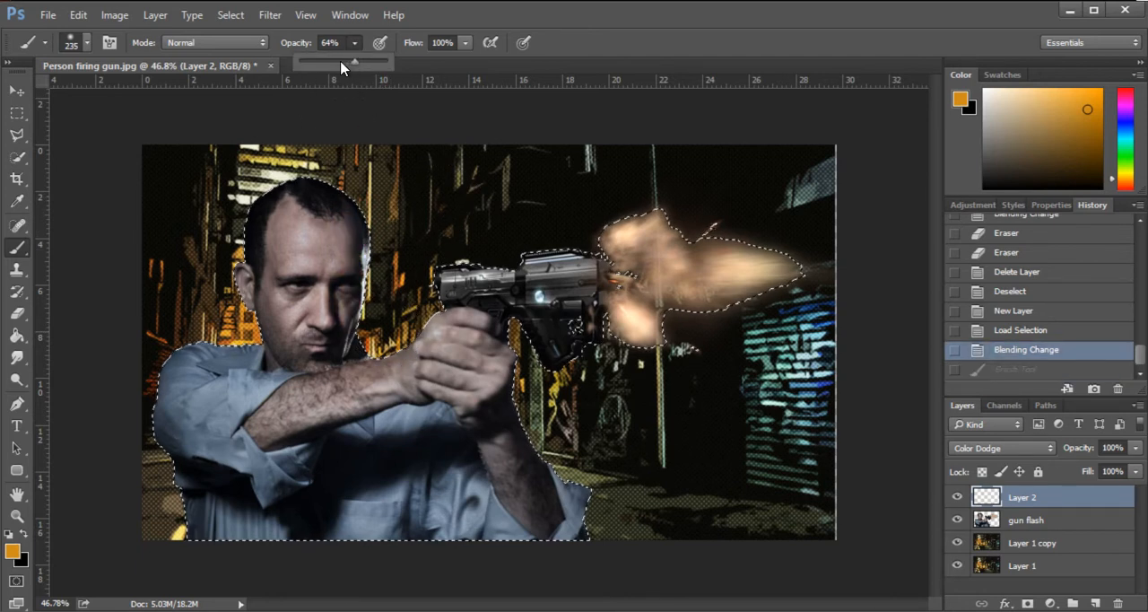
pyautogui.moveTo(332, 63); pyautogui.dragTo(338, 63)
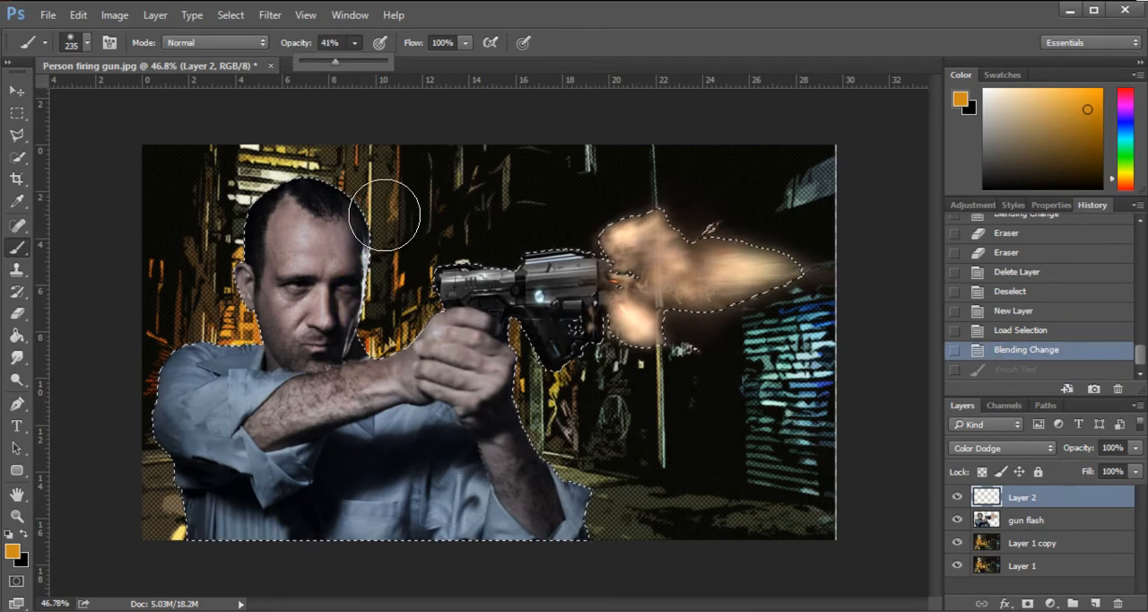
pyautogui.click(386, 215)
pyautogui.click(296, 422)
pyautogui.hotkey('ctrl', 'z')
# - Change the foreground color to a paler, less saturated orange
pyautogui.click(13, 551)
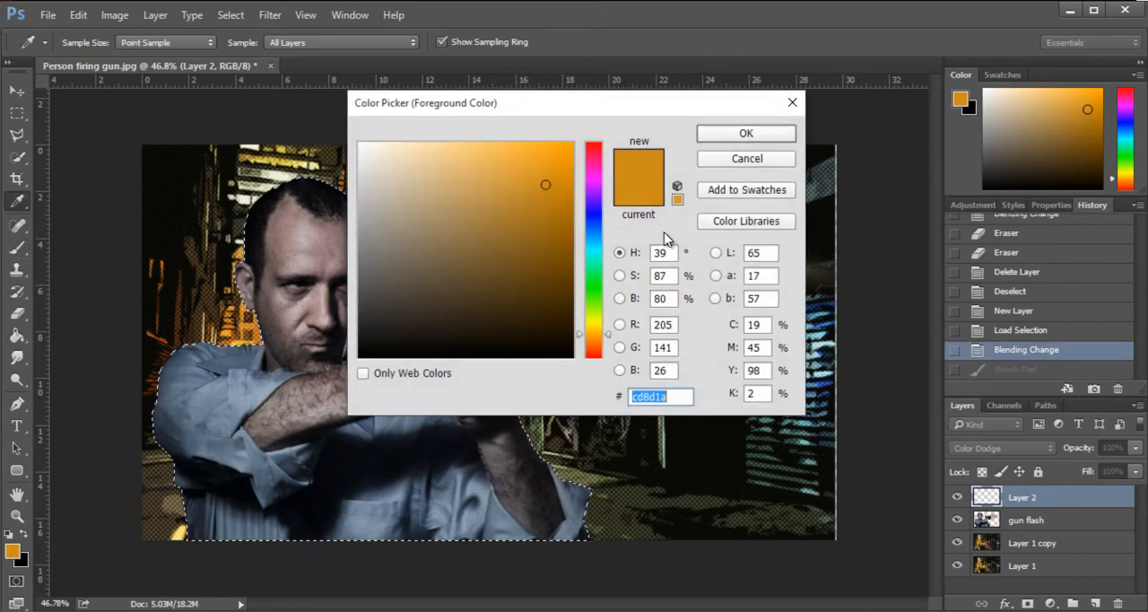
pyautogui.click(489, 192)
pyautogui.click(451, 190)
pyautogui.click(746, 134)
# - Paint a pale orange glow on the gun-facing edges of the face, hand and supporting arm and on the gun's muzzle end
pyautogui.click(386, 215)
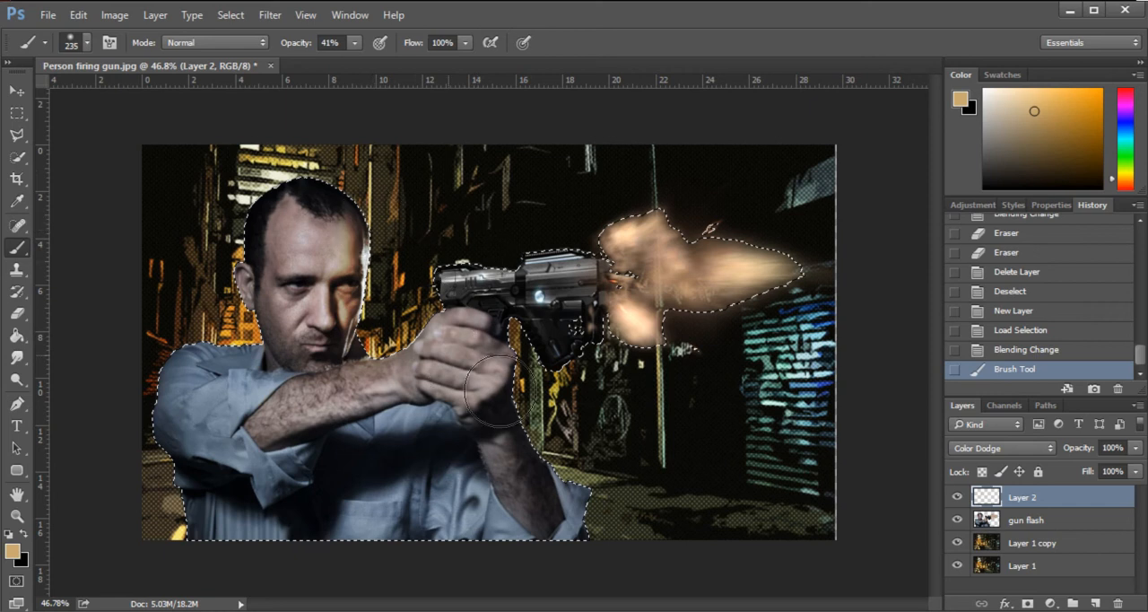
pyautogui.moveTo(485, 335)
pyautogui.mouseDown()
pyautogui.moveTo(478, 357)
pyautogui.moveTo(580, 498)
pyautogui.mouseUp()
pyautogui.click(493, 350)
pyautogui.moveTo(602, 257)
pyautogui.mouseDown()
pyautogui.moveTo(657, 330)
pyautogui.moveTo(610, 346)
pyautogui.moveTo(589, 376)
pyautogui.moveTo(583, 333)
pyautogui.moveTo(603, 342)
pyautogui.moveTo(596, 349)
pyautogui.mouseUp()
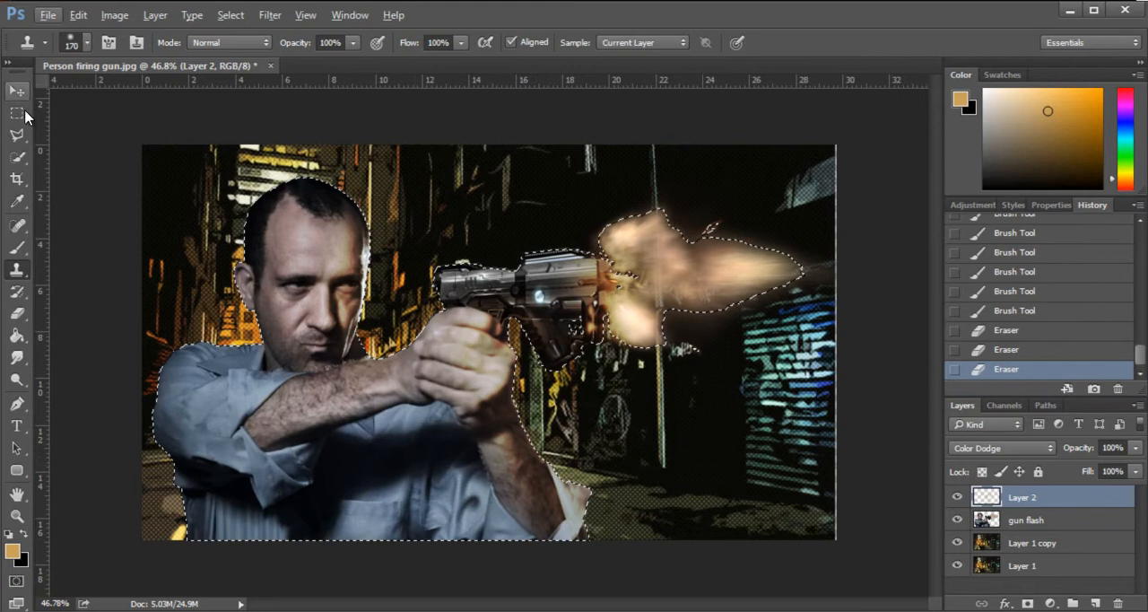
# - Clear the selection and place the sparks image as an embedded object above the painted layer
pyautogui.click(22, 114)
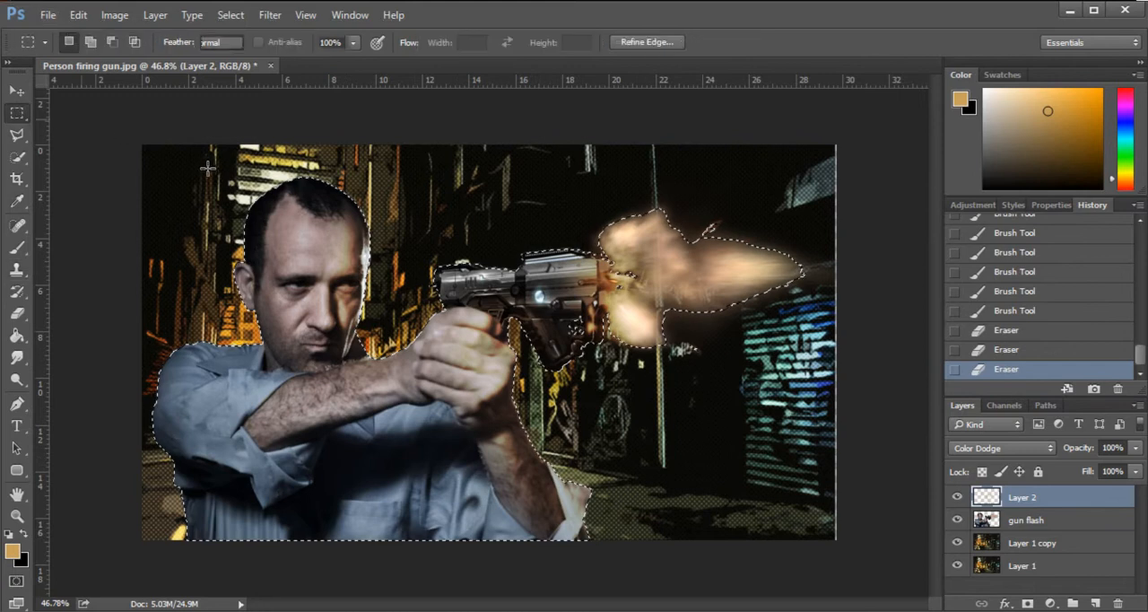
pyautogui.click(242, 206)
pyautogui.moveTo(654, 315); pyautogui.dragTo(468, 259)
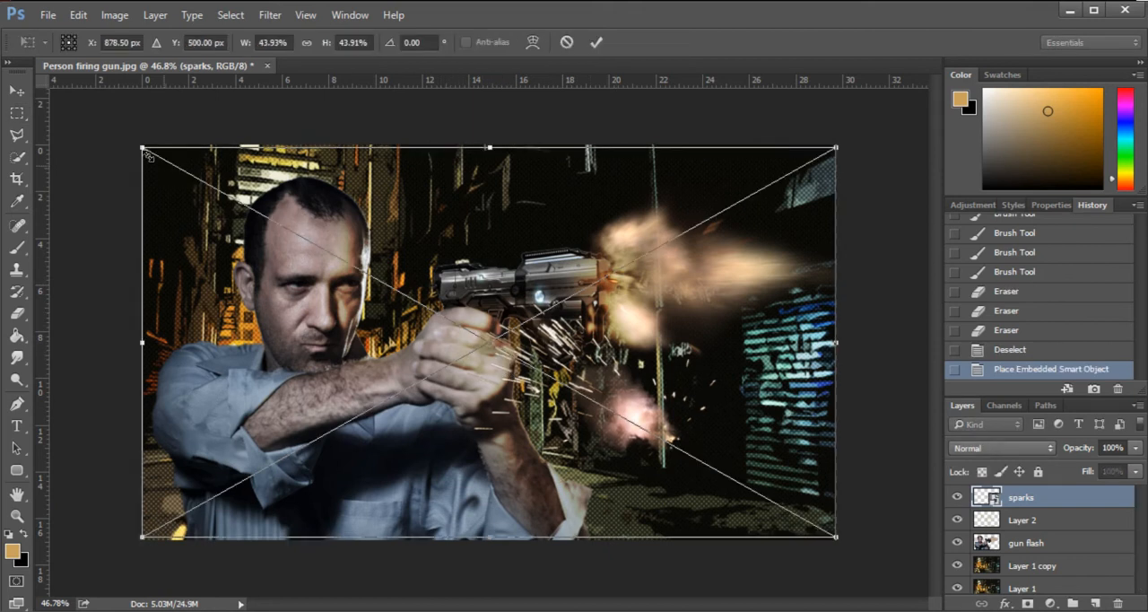
# - Scale the sparks image down to about 15% and position it at the rear end of the gun
pyautogui.moveTo(141, 146); pyautogui.dragTo(372, 277)
pyautogui.moveTo(575, 357); pyautogui.dragTo(492, 271)
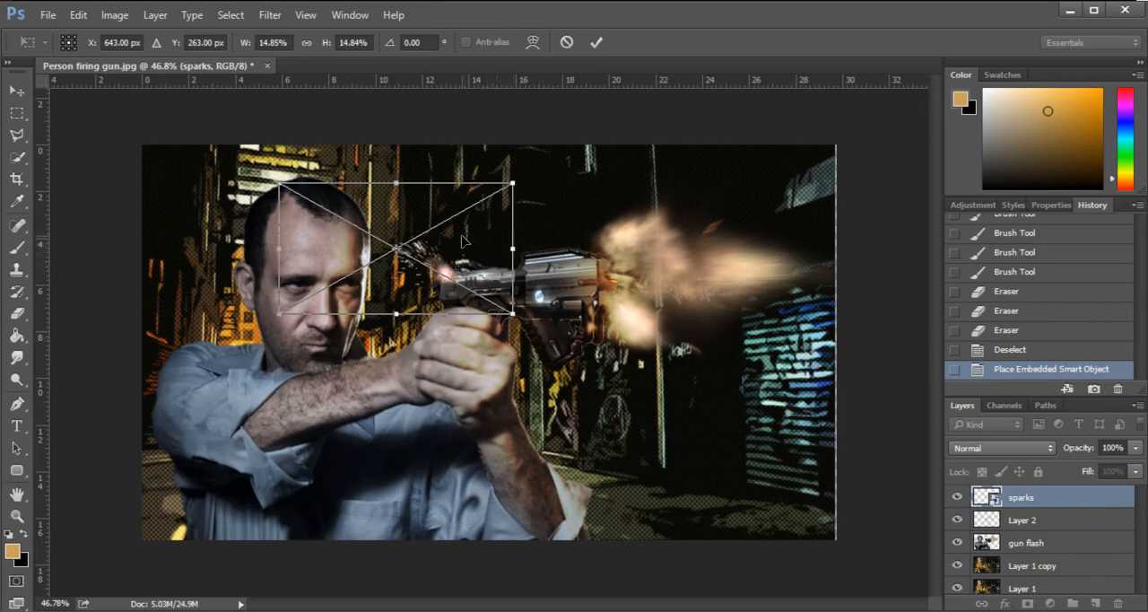
pyautogui.press('Return')
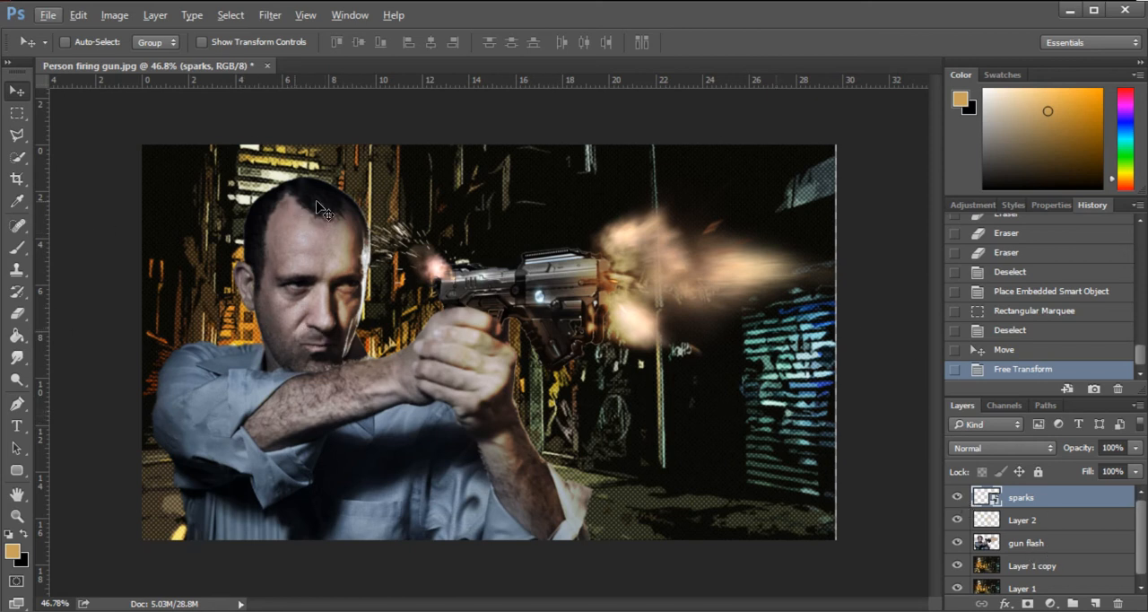
# - Merge the sparks, Layer 2 and gun flash layers into one layer
pyautogui.keyDown('shift'); pyautogui.click(1025, 544); pyautogui.keyUp('shift')
pyautogui.rightClick(1027, 544)
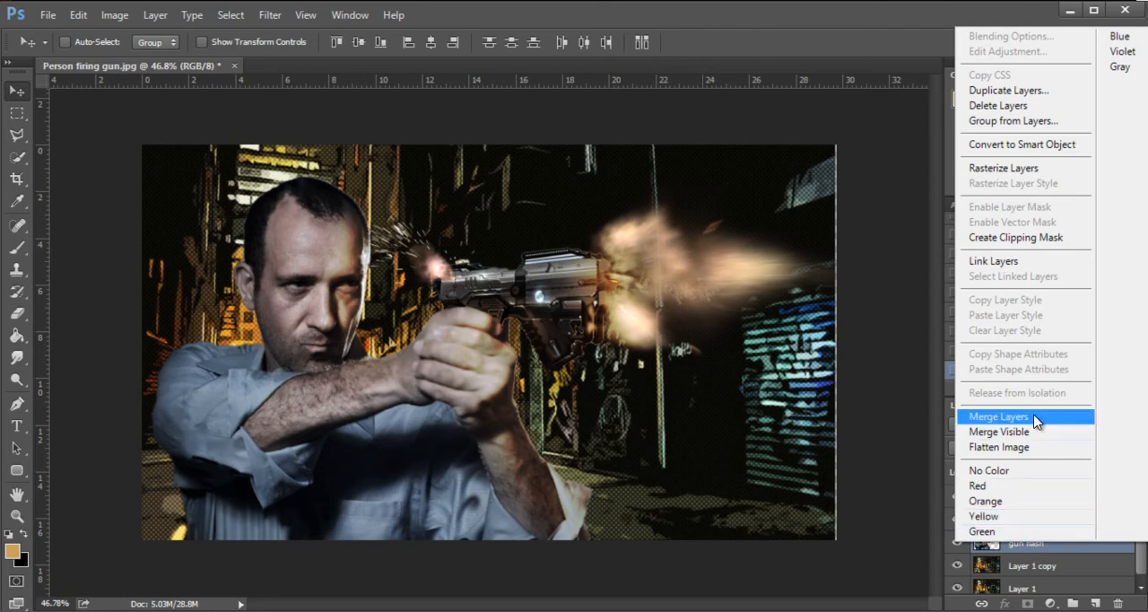
pyautogui.click(998, 416)
# - Open the Filter Gallery on the merged sparks layer and choose the Poster Edges filter
pyautogui.press('m')
pyautogui.scroll(2, 397, 361)
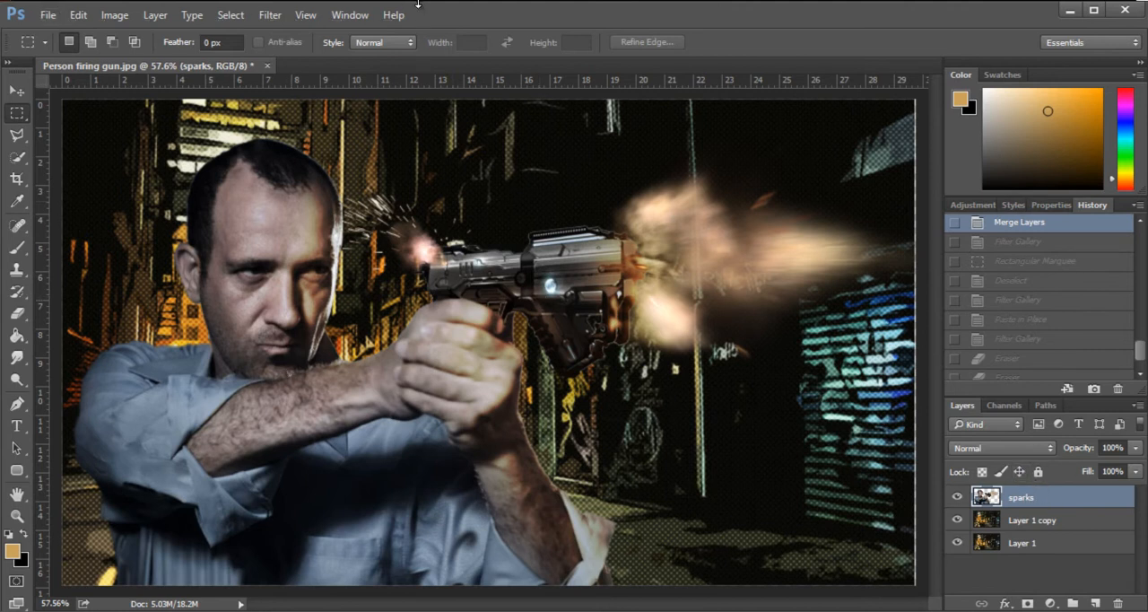
pyautogui.click(270, 14)
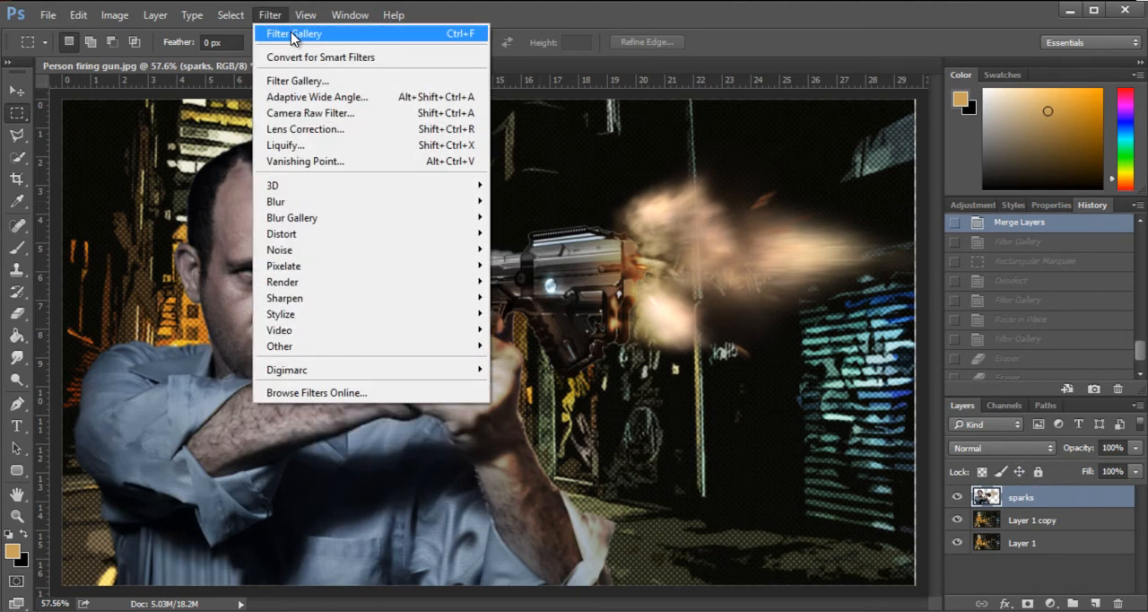
pyautogui.click(290, 33)
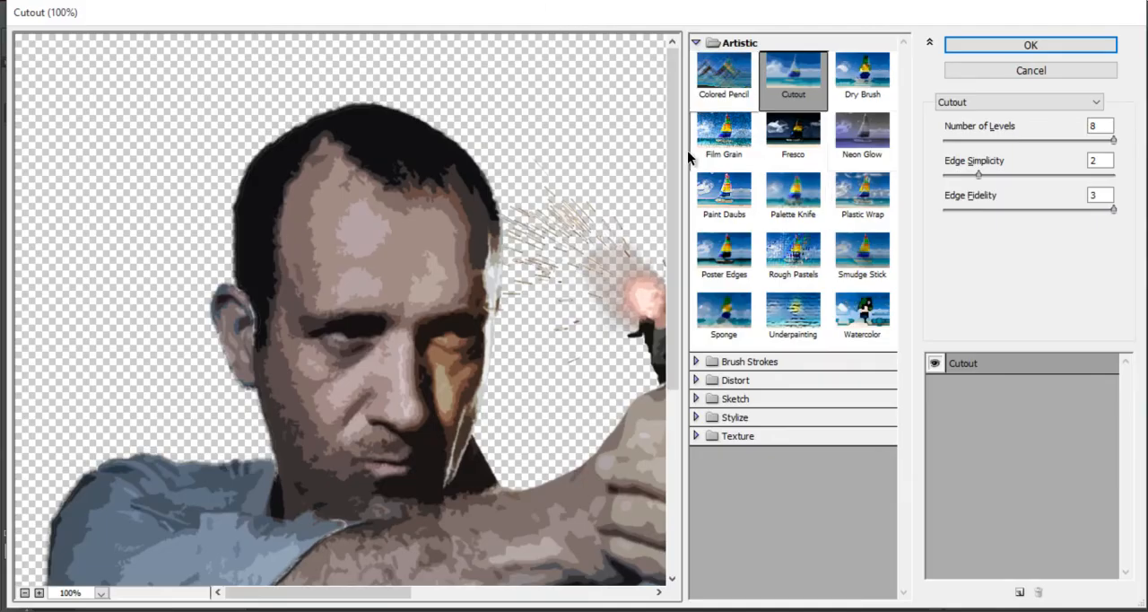
pyautogui.click(722, 255)
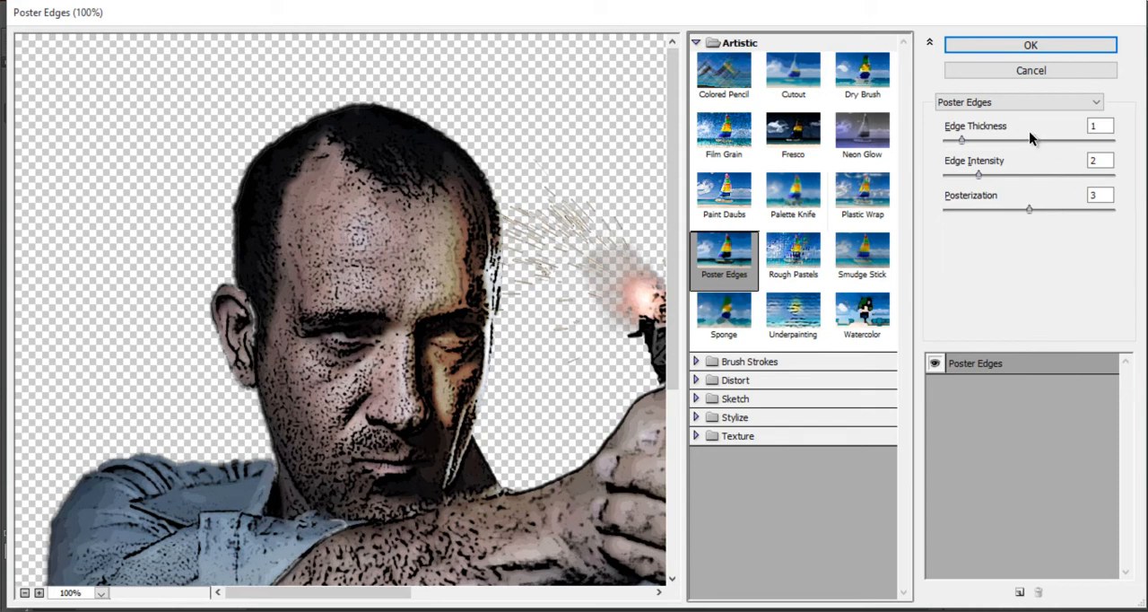
pyautogui.moveTo(529, 354); pyautogui.dragTo(448, 236)
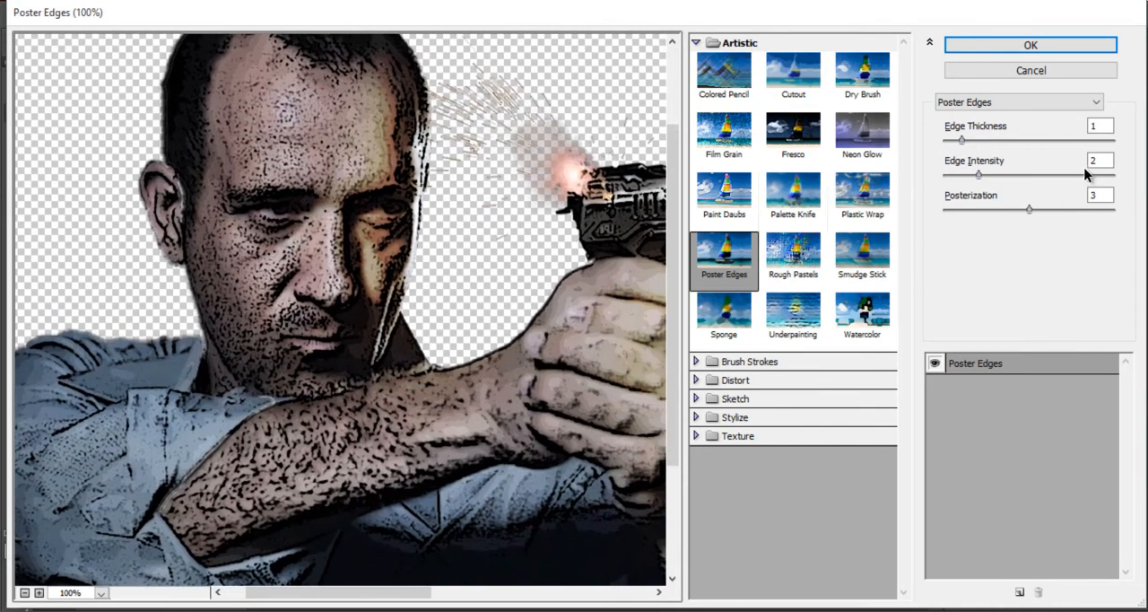
pyautogui.click(1099, 195)
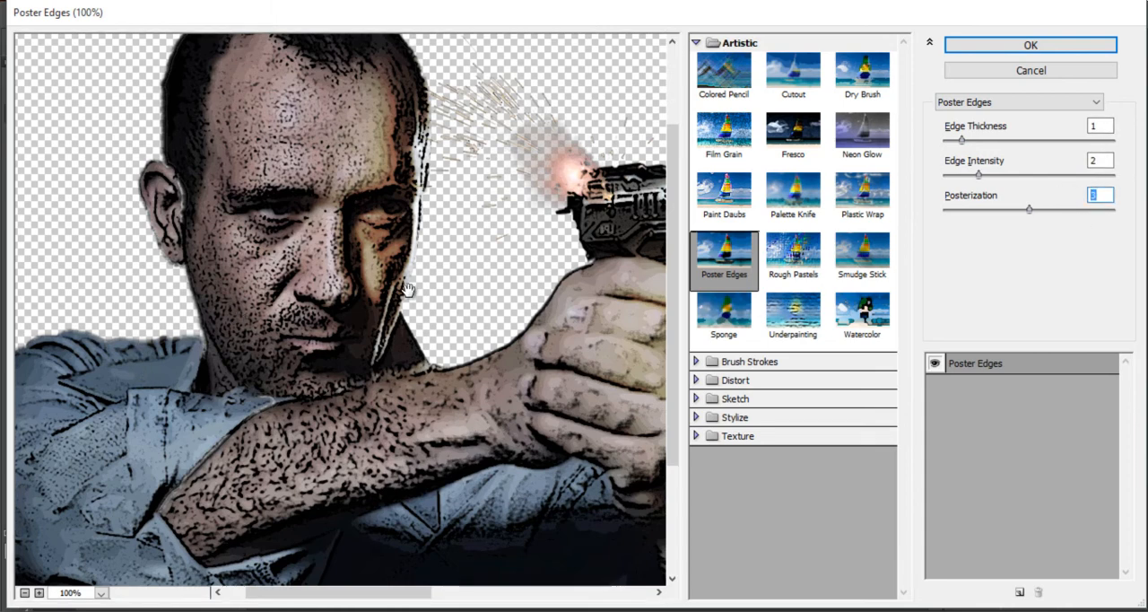
# - Check the preview across the gun, muzzle flash, arms and face, and apply Poster Edges with edge thickness 1, edge intensity 2 and posterization 3
pyautogui.moveTo(444, 155); pyautogui.dragTo(148, 262)
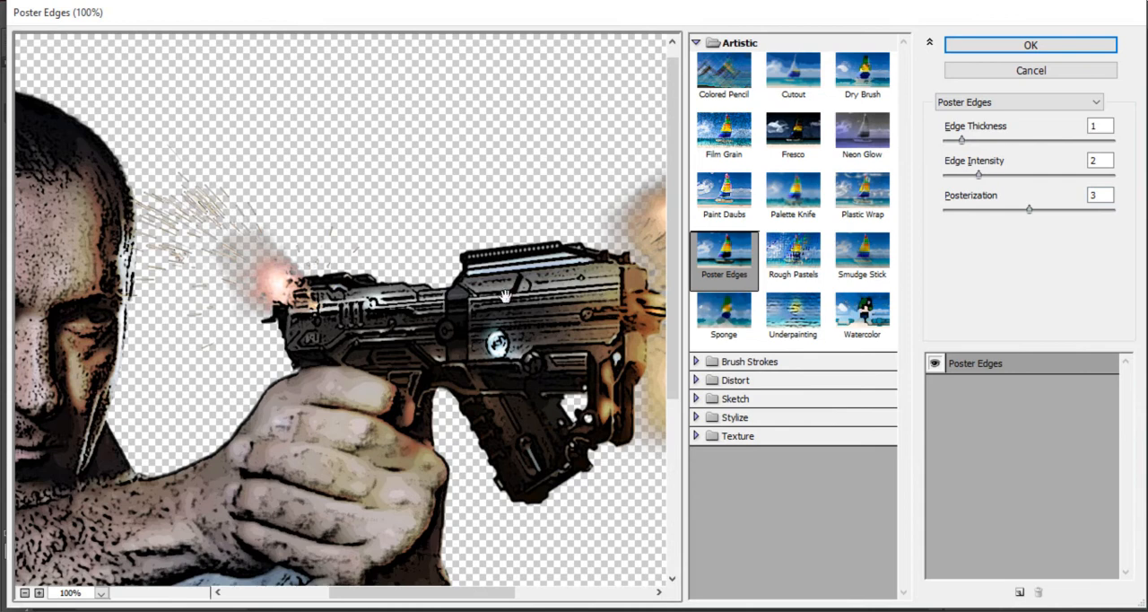
pyautogui.moveTo(648, 302); pyautogui.dragTo(533, 301)
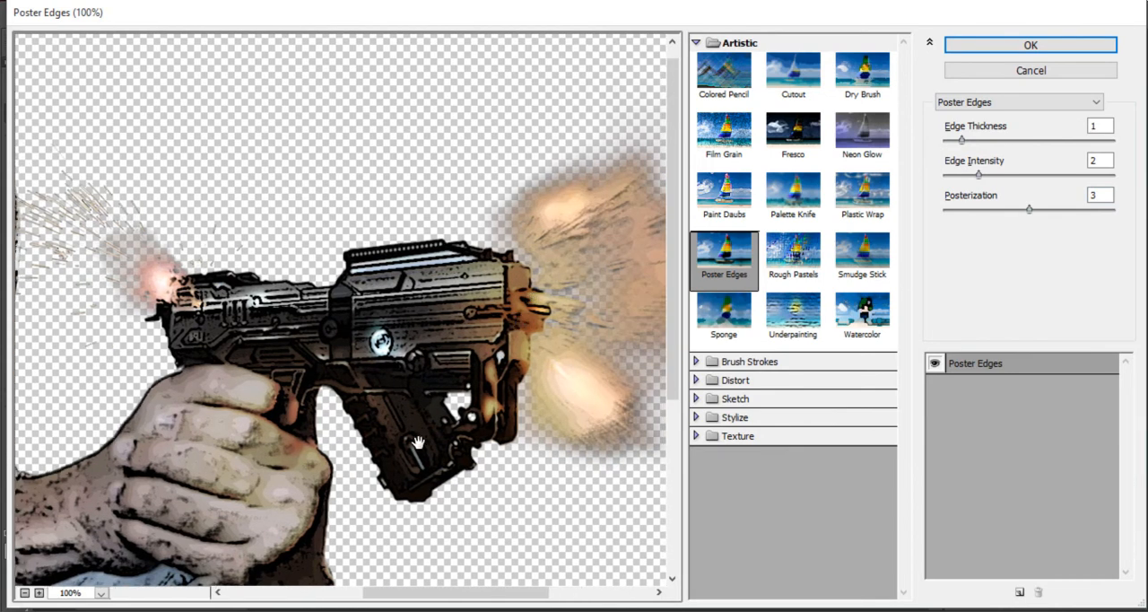
pyautogui.moveTo(419, 442); pyautogui.dragTo(616, 345)
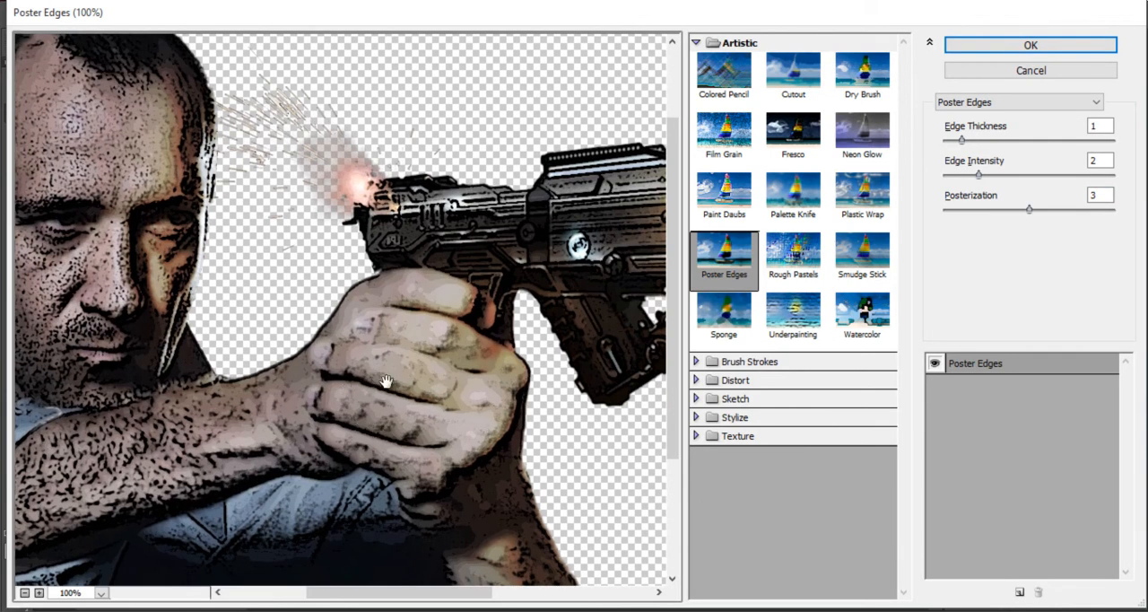
pyautogui.moveTo(608, 255); pyautogui.dragTo(524, 278)
pyautogui.moveTo(294, 349); pyautogui.dragTo(552, 273)
pyautogui.moveTo(290, 330); pyautogui.dragTo(449, 189)
pyautogui.moveTo(427, 144); pyautogui.dragTo(347, 436)
pyautogui.moveTo(368, 476); pyautogui.dragTo(436, 381)
pyautogui.moveTo(470, 161); pyautogui.dragTo(468, 189)
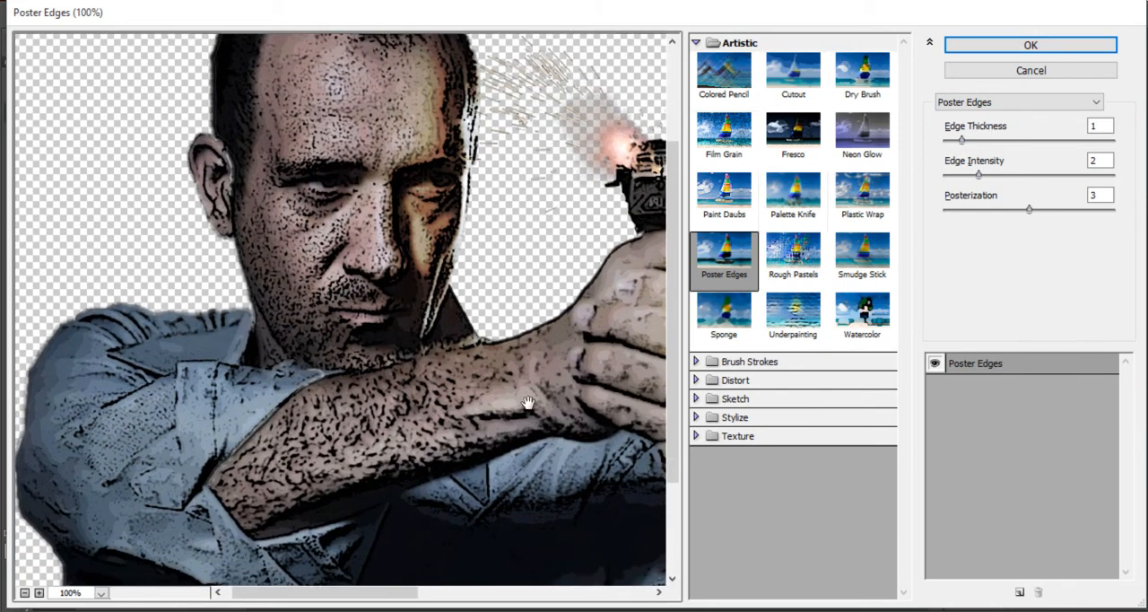
pyautogui.click(1021, 49)
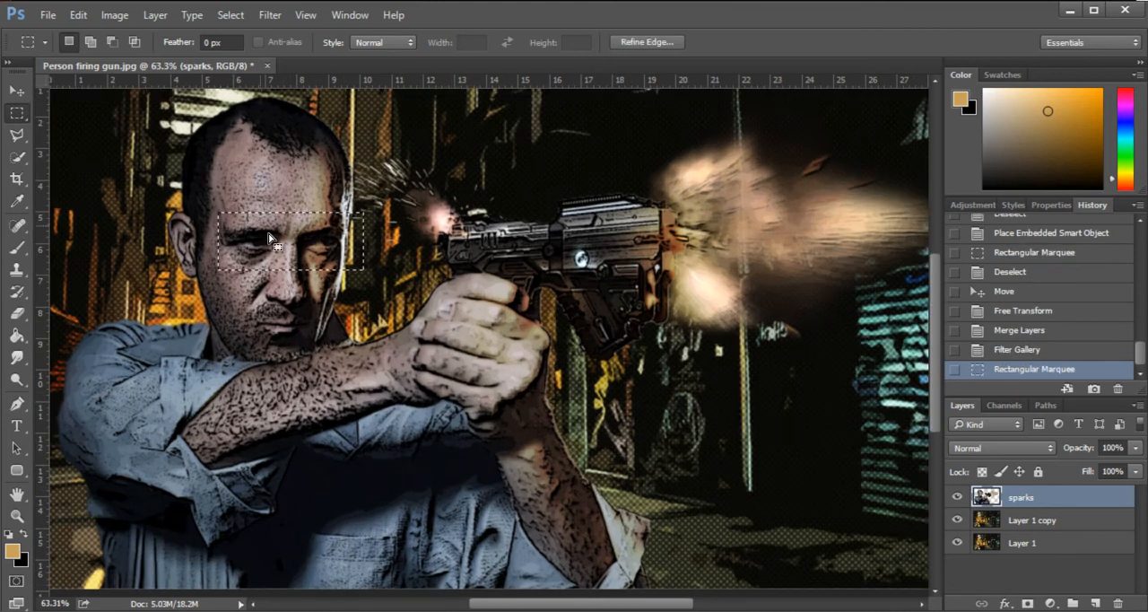
# - Outline the man's eye area with a rectangular selection and deselect it
pyautogui.moveTo(267, 235); pyautogui.dragTo(261, 239)
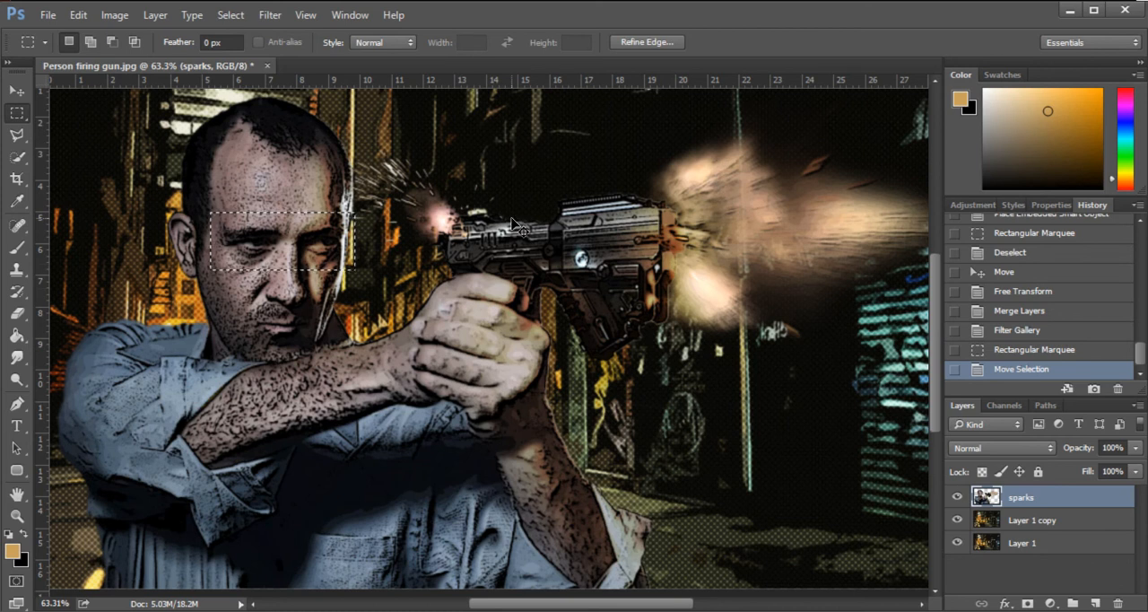
pyautogui.hotkey('ctrl', 'd')
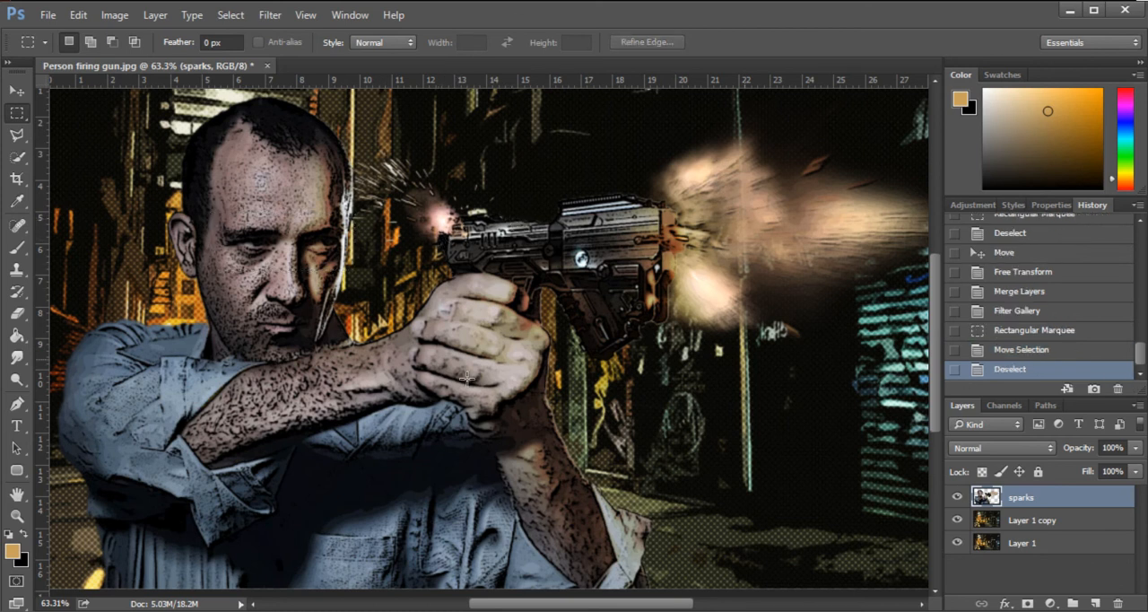
pyautogui.click(16, 91)
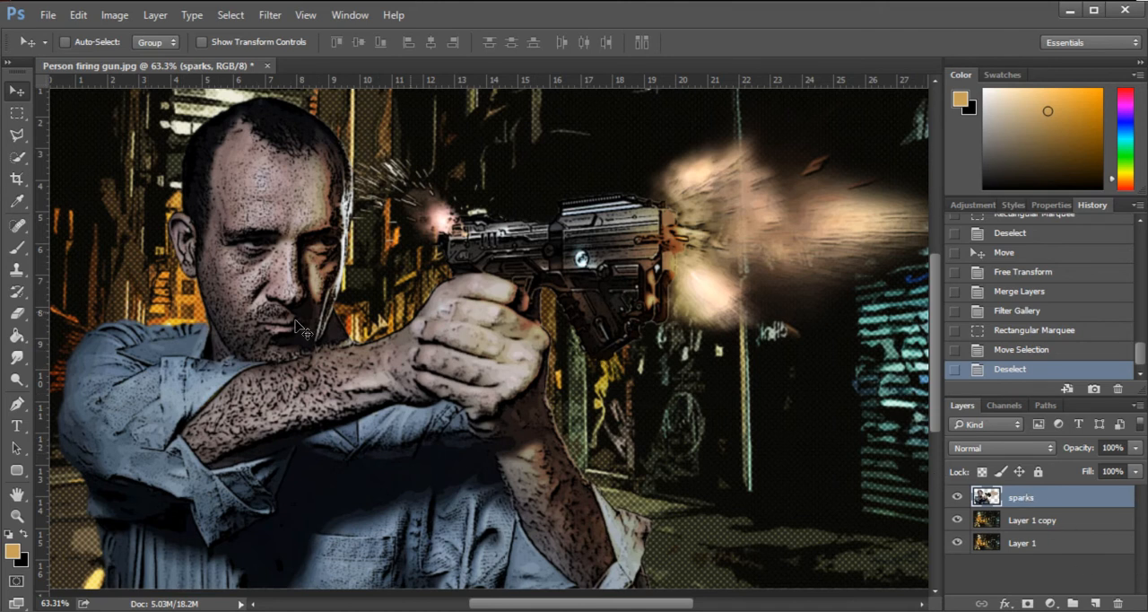
# - Apply the Cutout filter to the sparks layer with 6 levels, edge simplicity 4 and edge fidelity 2
pyautogui.click(270, 15)
pyautogui.click(294, 82)
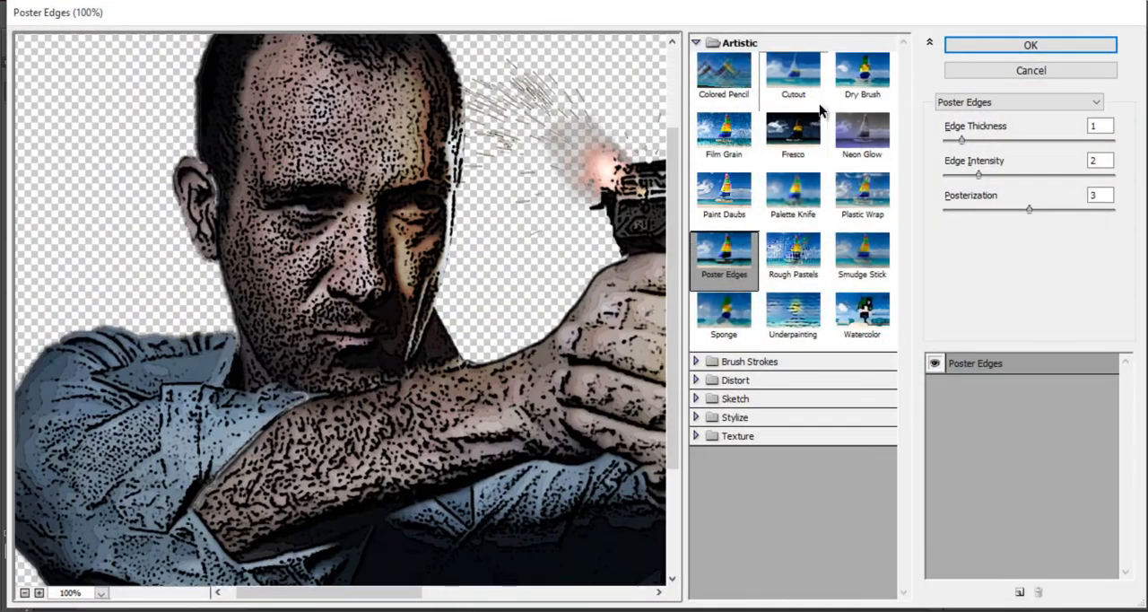
pyautogui.click(794, 79)
pyautogui.moveTo(569, 256); pyautogui.dragTo(483, 254)
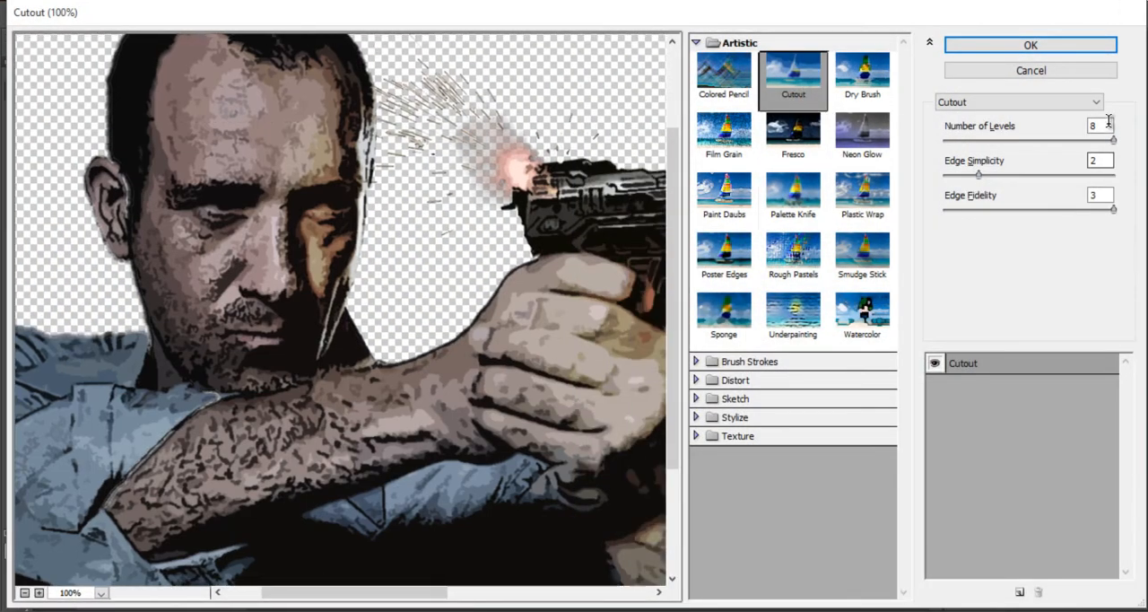
pyautogui.moveTo(1113, 141); pyautogui.dragTo(1086, 143)
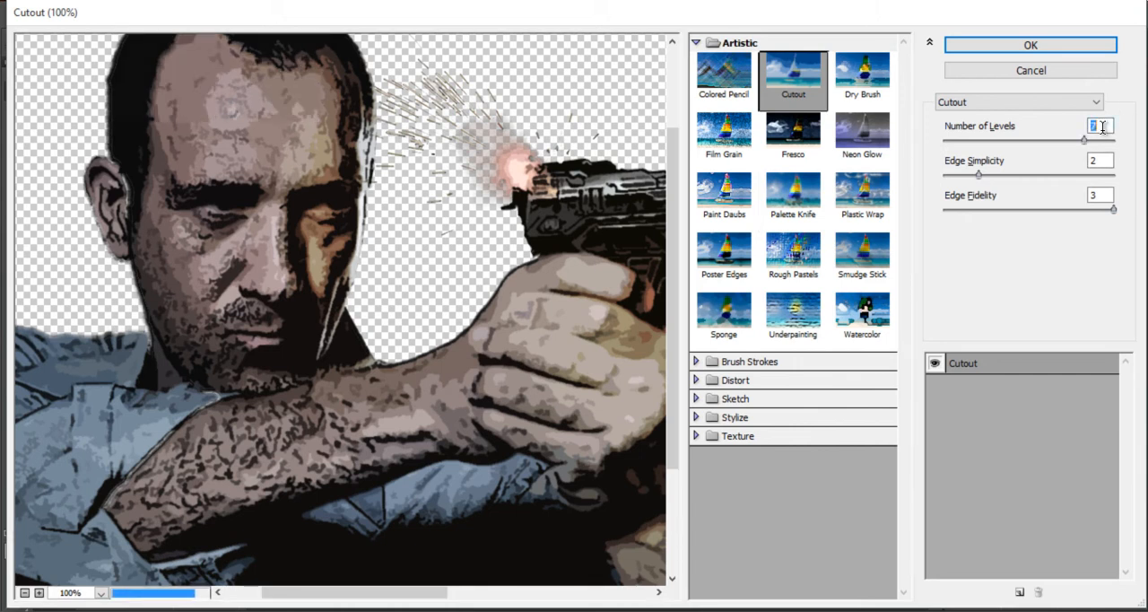
pyautogui.write('6')
pyautogui.press('Tab')
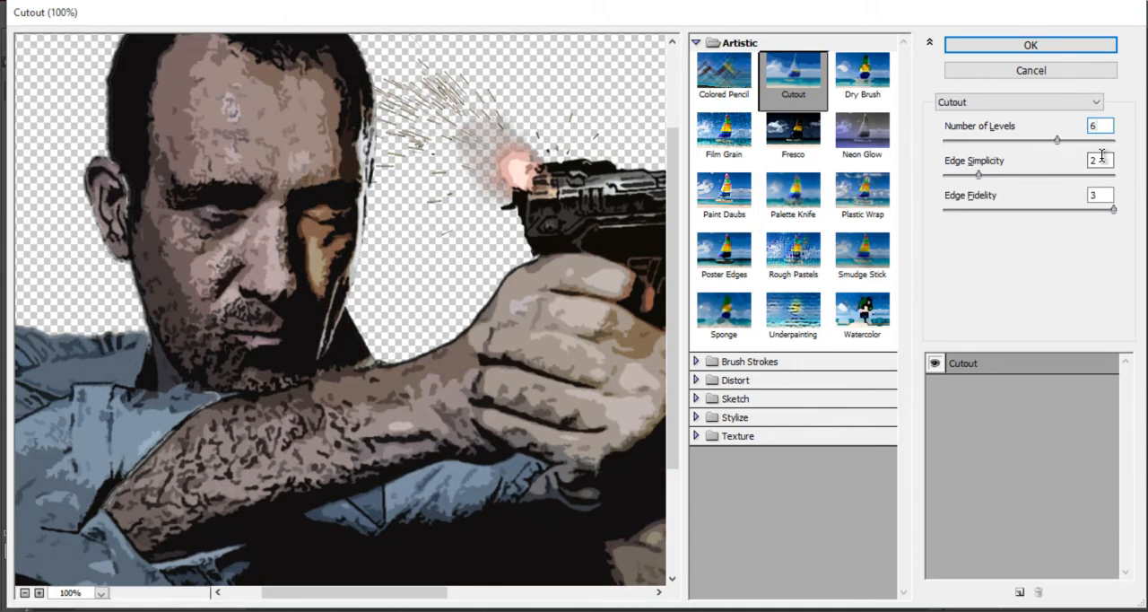
pyautogui.write('4')
pyautogui.press('Tab')
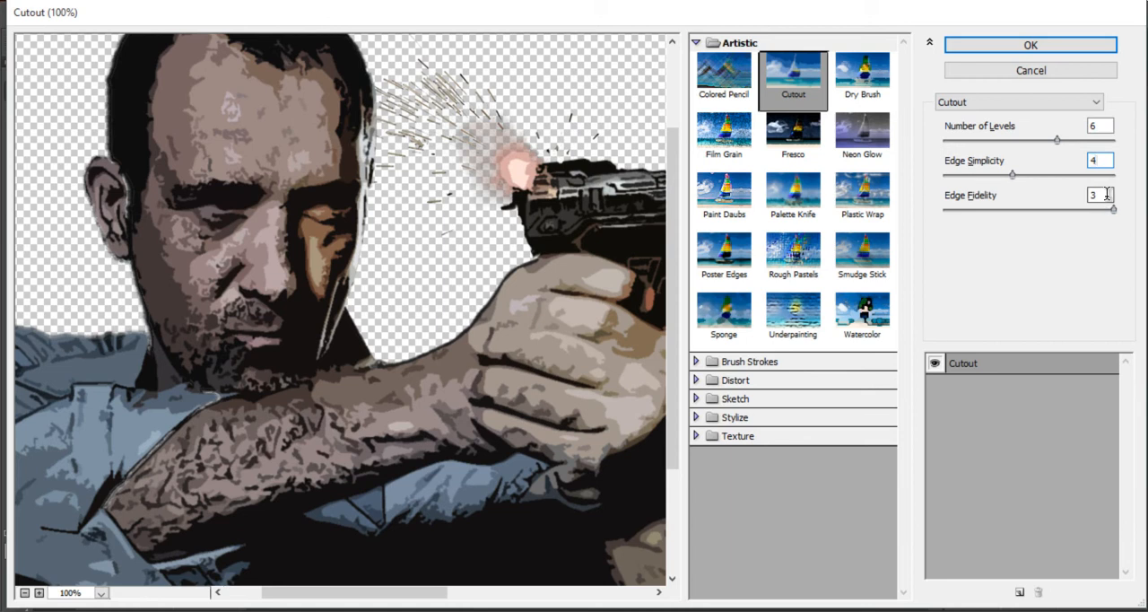
pyautogui.write('2')
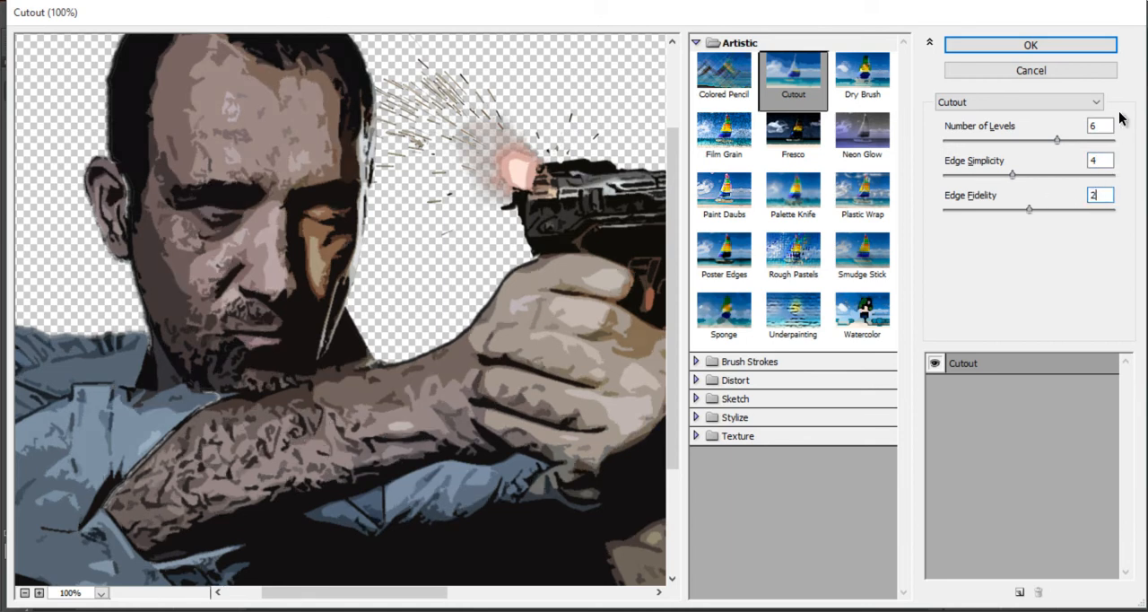
pyautogui.click(1025, 47)
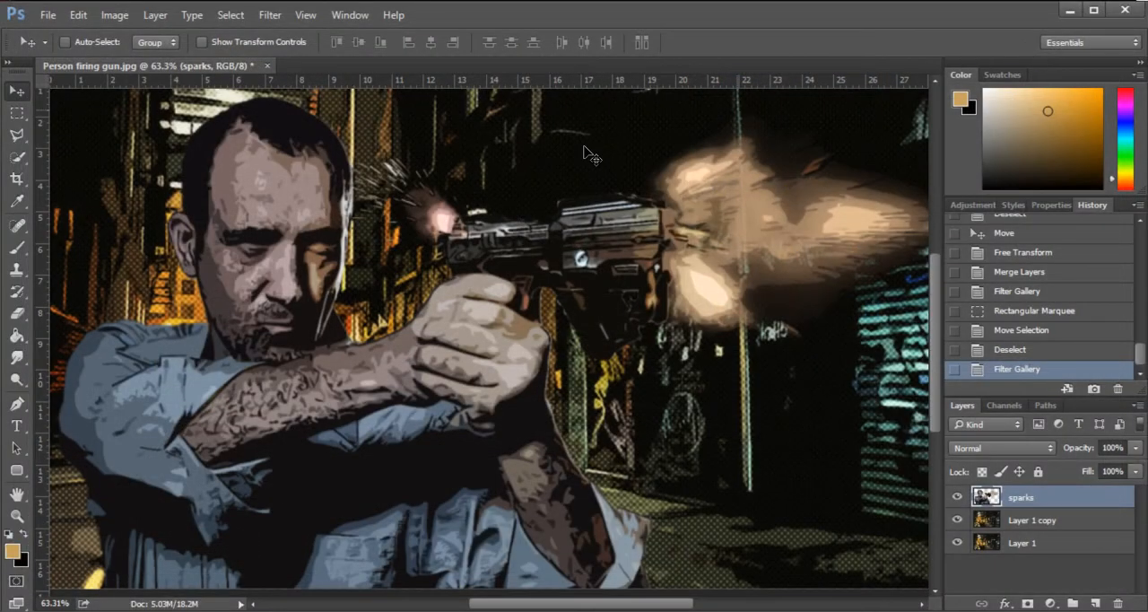
# - Paste the copied eye area in place as a new layer over the man's face
pyautogui.scroll(-3, 391, 293)
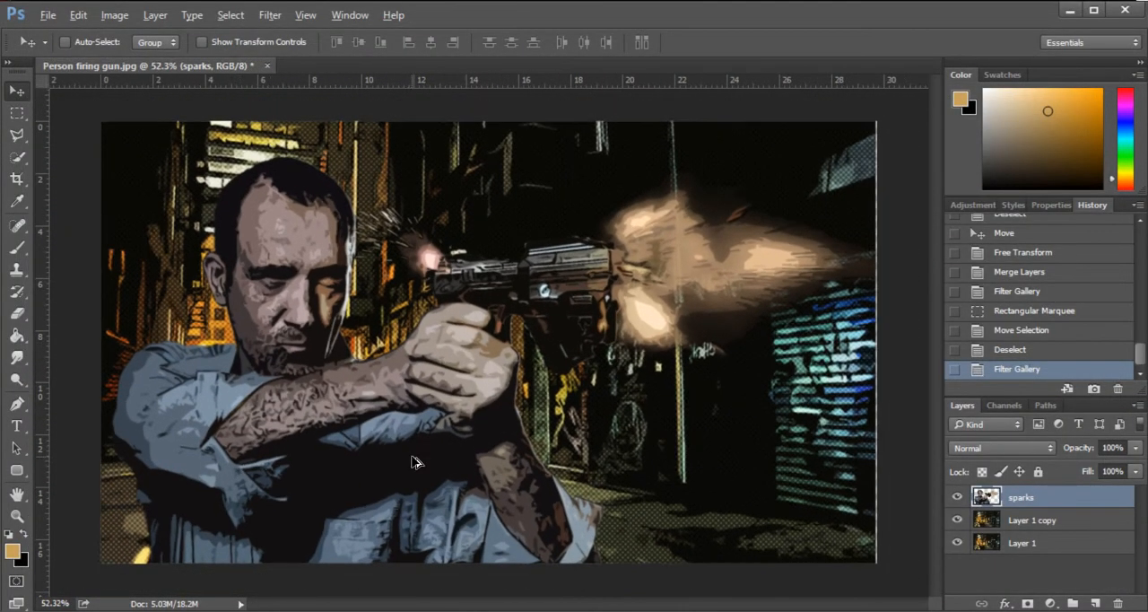
pyautogui.scroll(2, 378, 388)
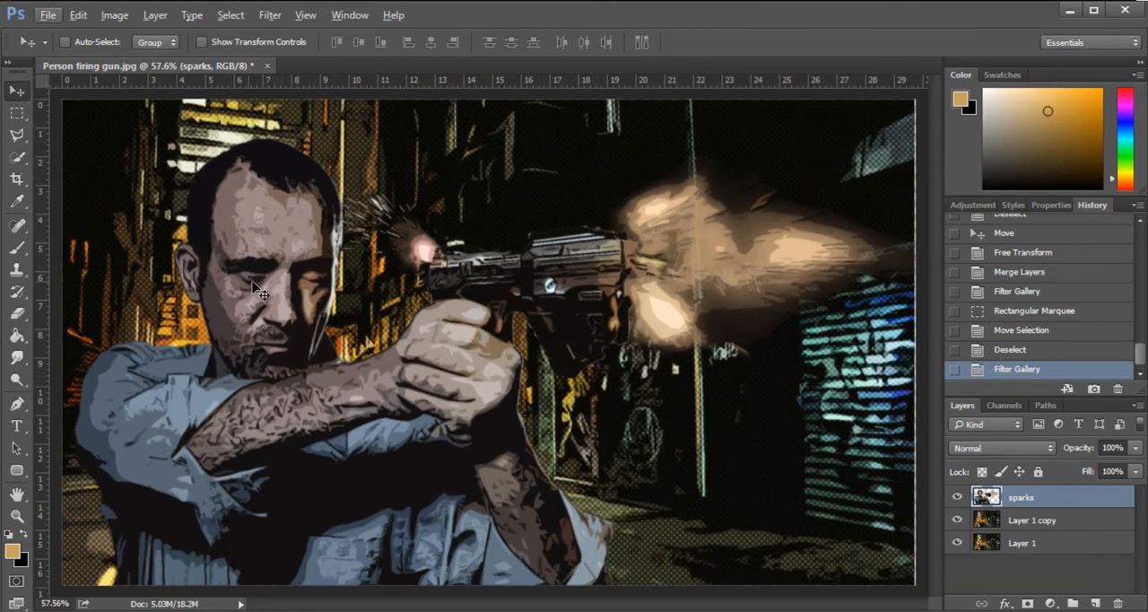
pyautogui.scroll(3, 230, 272)
pyautogui.scroll(1, 215, 269)
pyautogui.scroll(-2, 269, 274)
pyautogui.scroll(1, 256, 296)
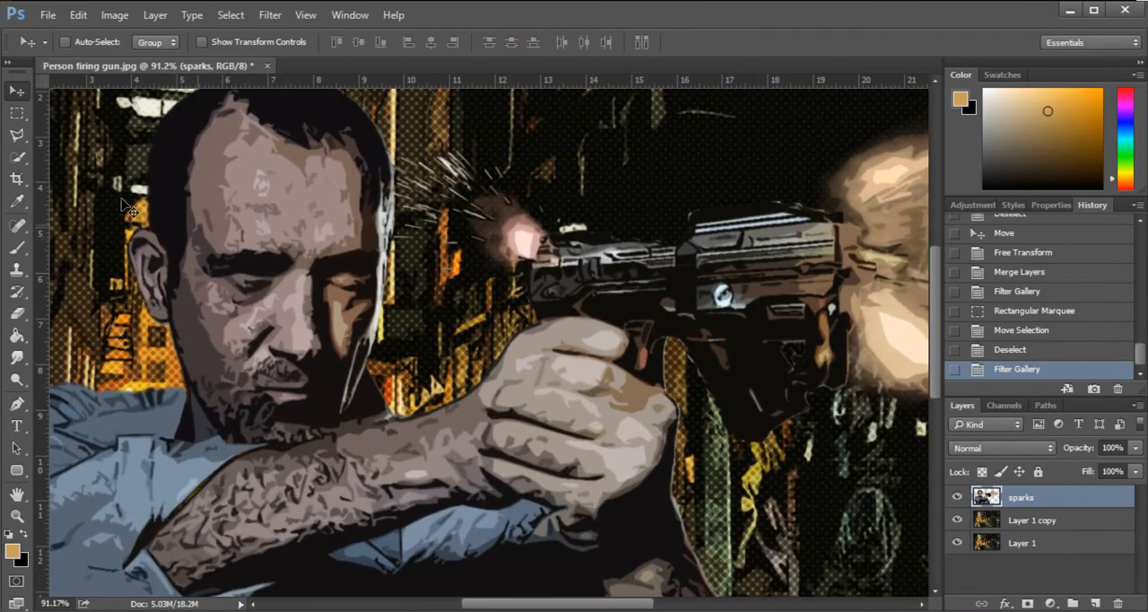
pyautogui.scroll(-1, 252, 311)
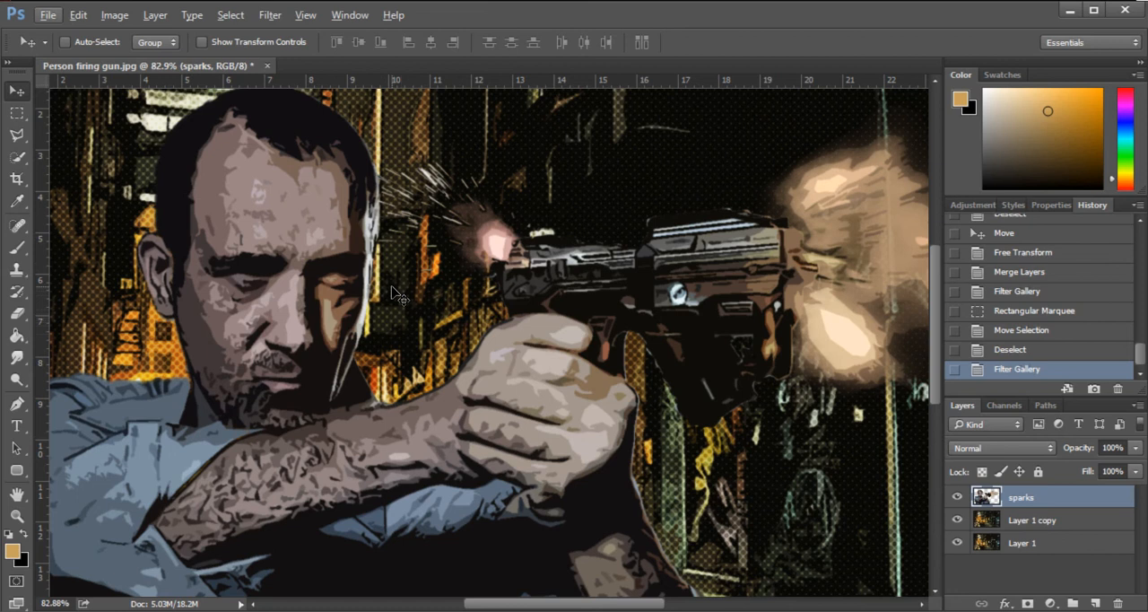
pyautogui.hotkey('ctrl', 'shift', 'v')
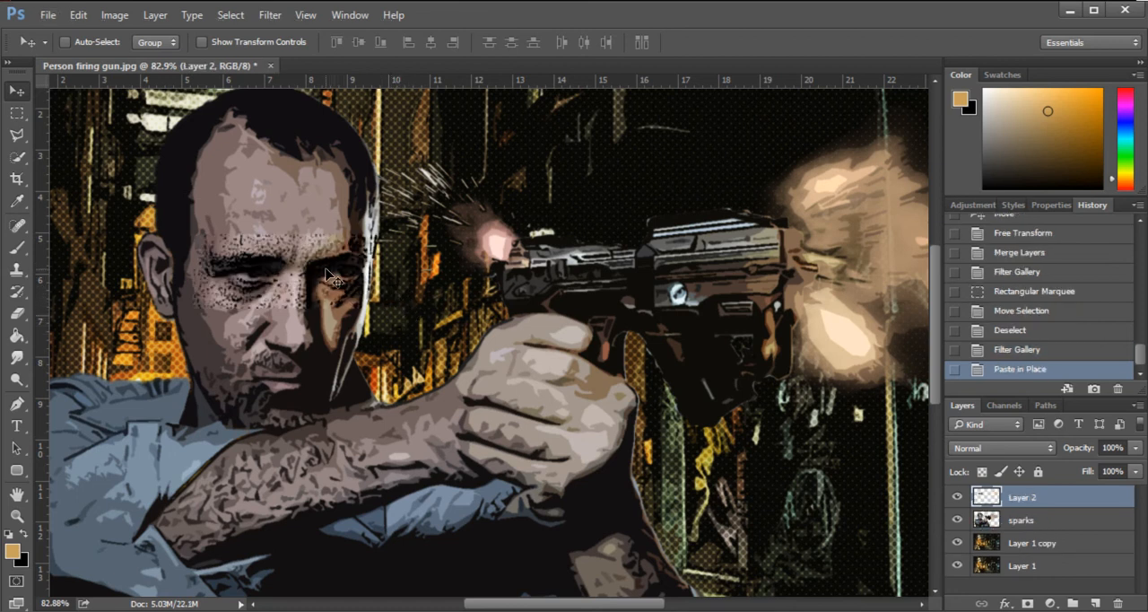
# - Apply the Cutout filter to the pasted eye layer with 8 levels, edge simplicity 3 and edge fidelity 3
pyautogui.scroll(-3, 363, 253)
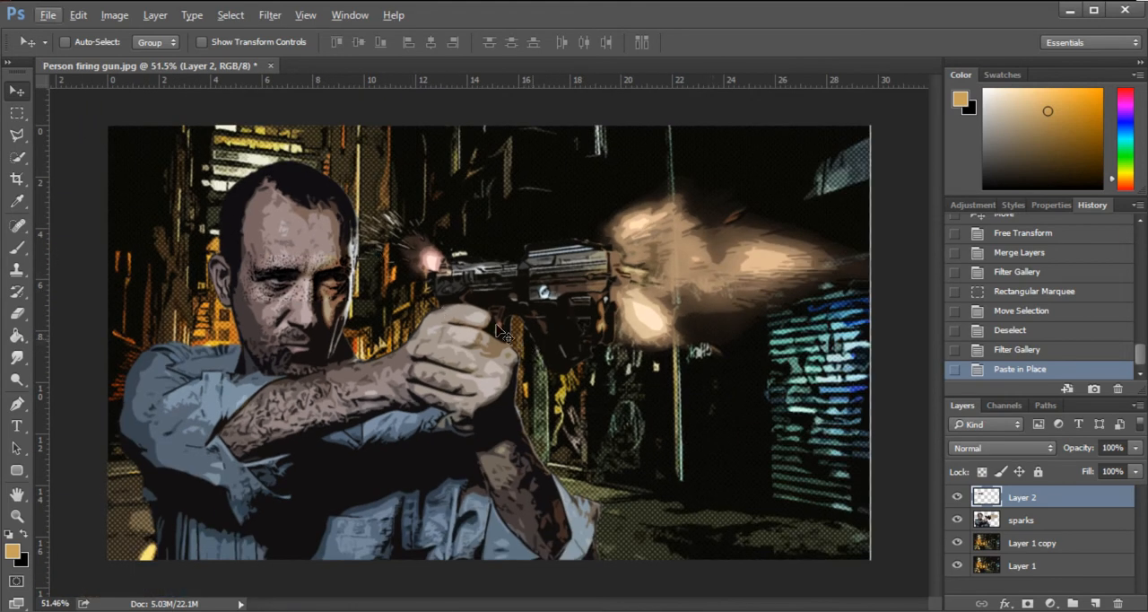
pyautogui.scroll(2, 321, 289)
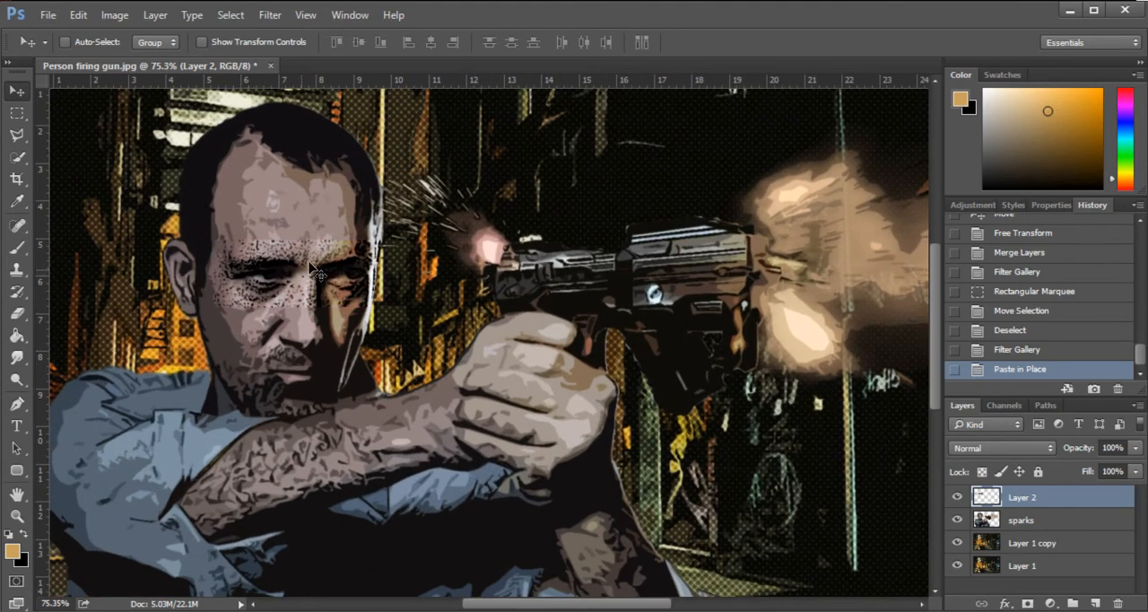
pyautogui.scroll(1, 260, 283)
pyautogui.scroll(-1, 367, 270)
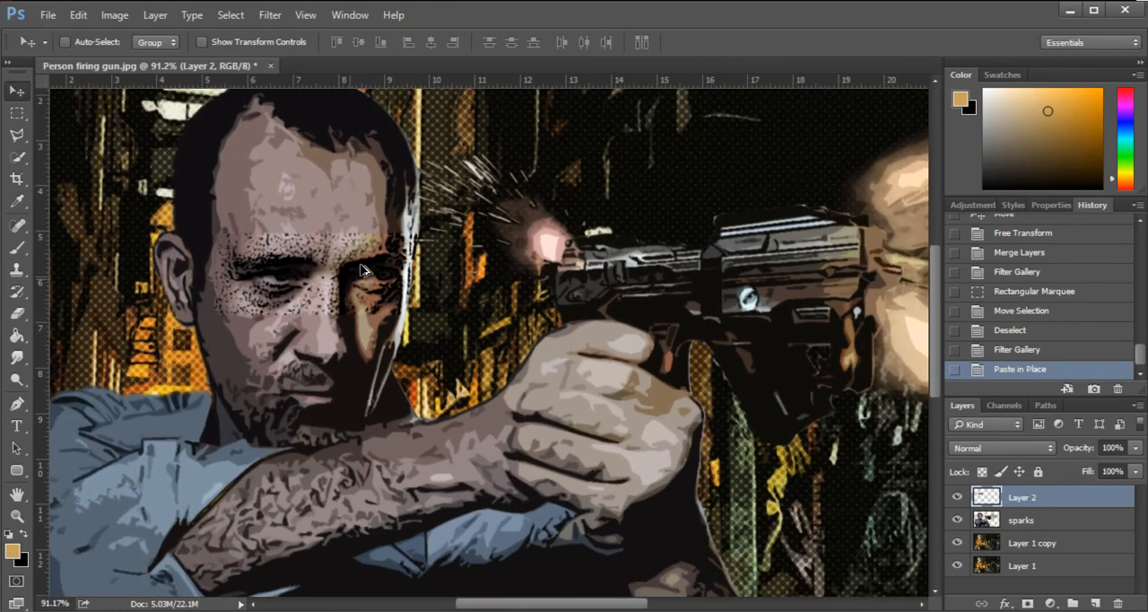
pyautogui.click(266, 17)
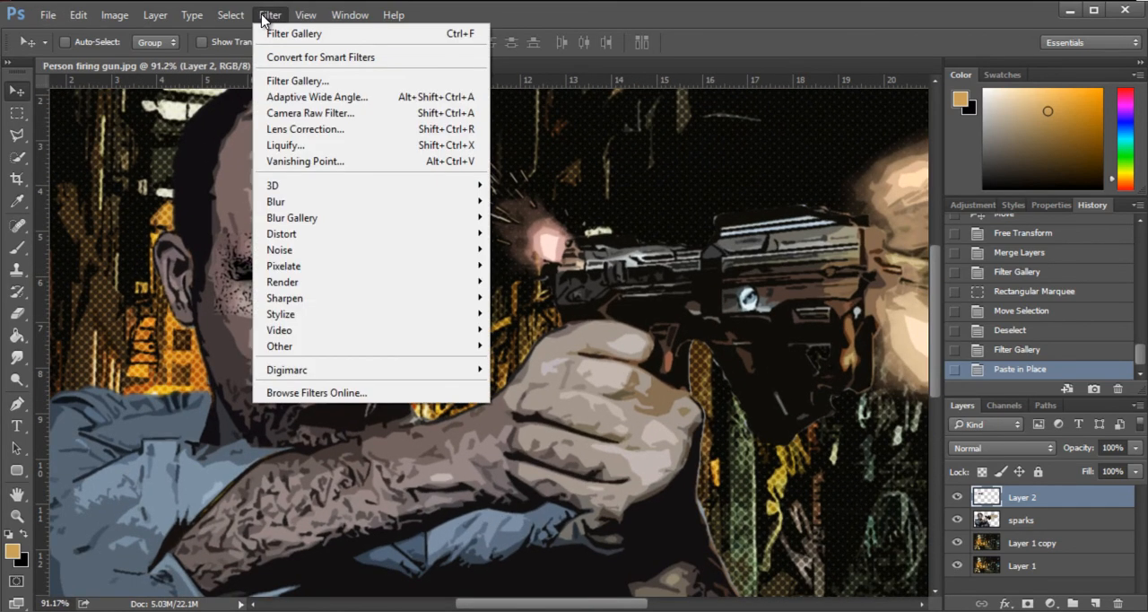
pyautogui.click(310, 83)
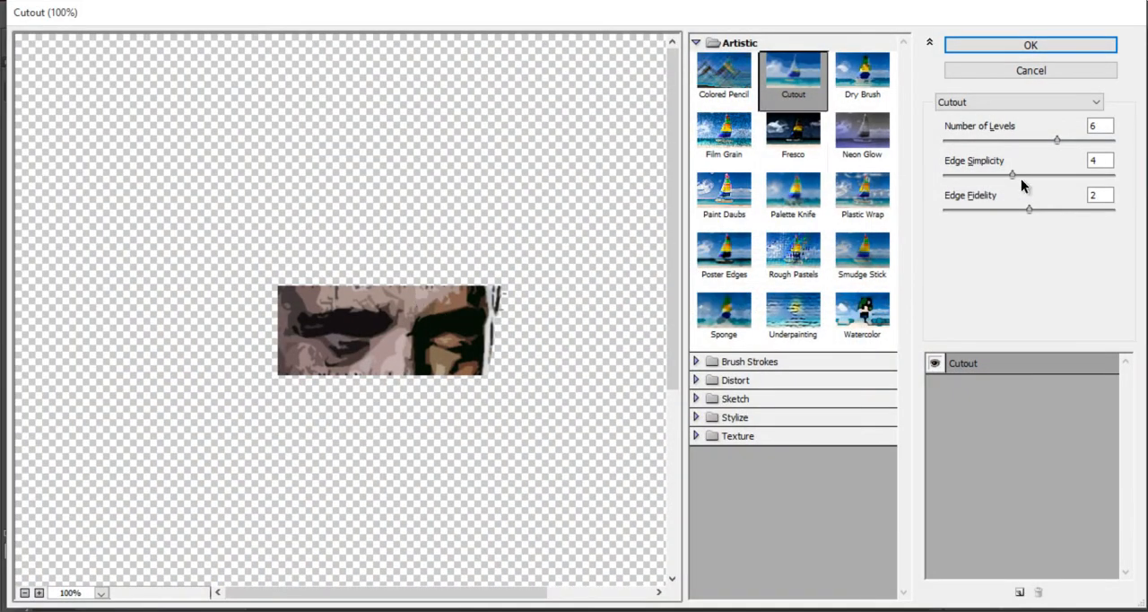
pyautogui.moveTo(1066, 142); pyautogui.dragTo(1128, 150)
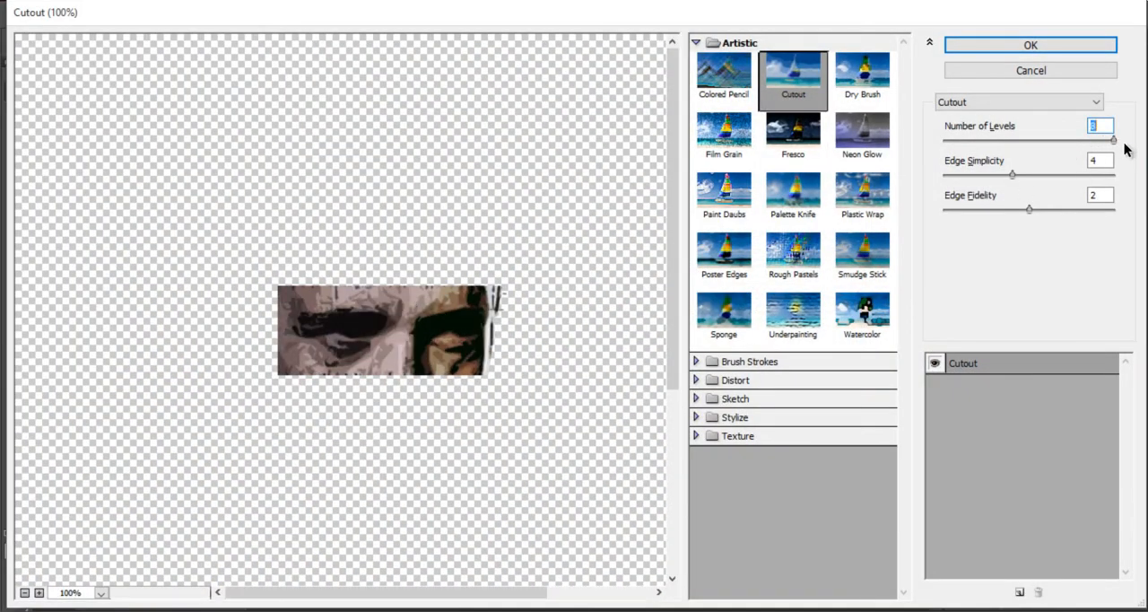
pyautogui.moveTo(998, 176); pyautogui.dragTo(992, 178)
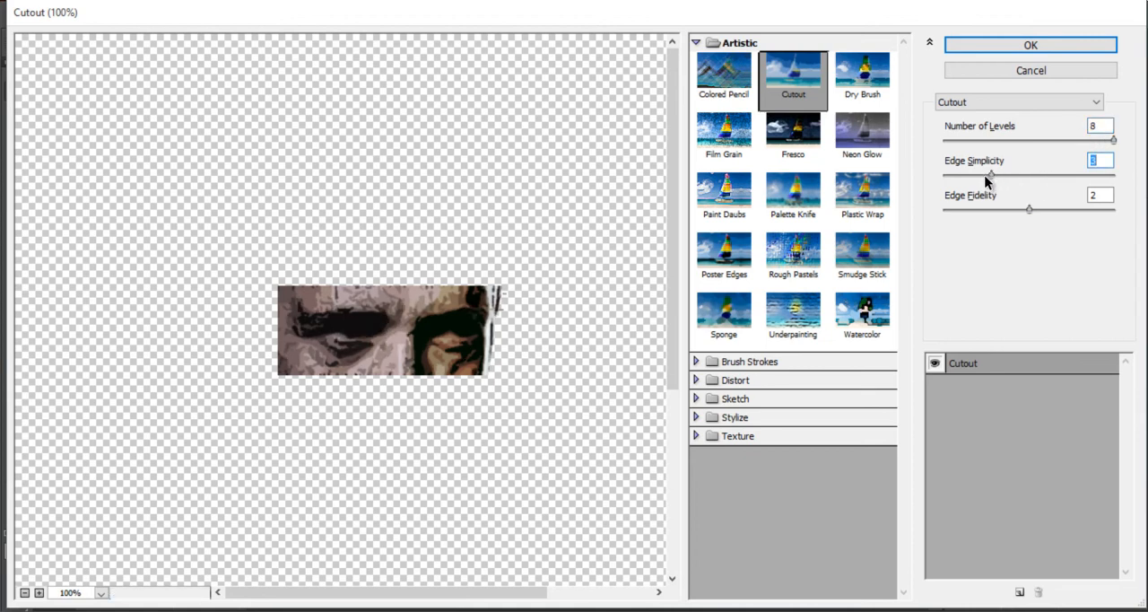
pyautogui.moveTo(1029, 210); pyautogui.dragTo(1127, 221)
pyautogui.moveTo(994, 175); pyautogui.dragTo(977, 174)
pyautogui.click(995, 175)
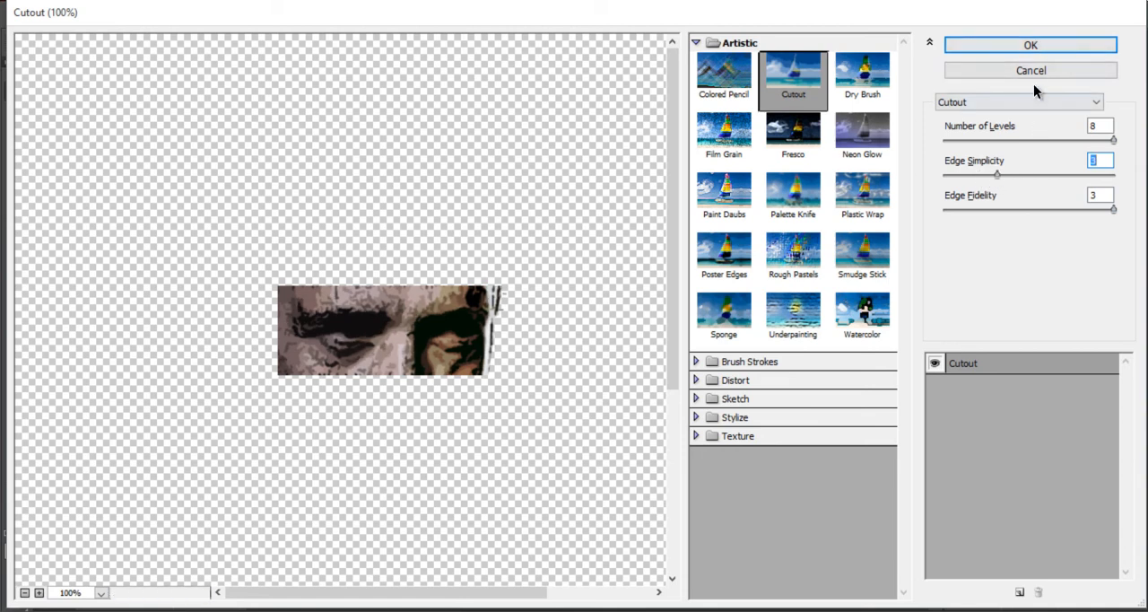
pyautogui.click(1034, 45)
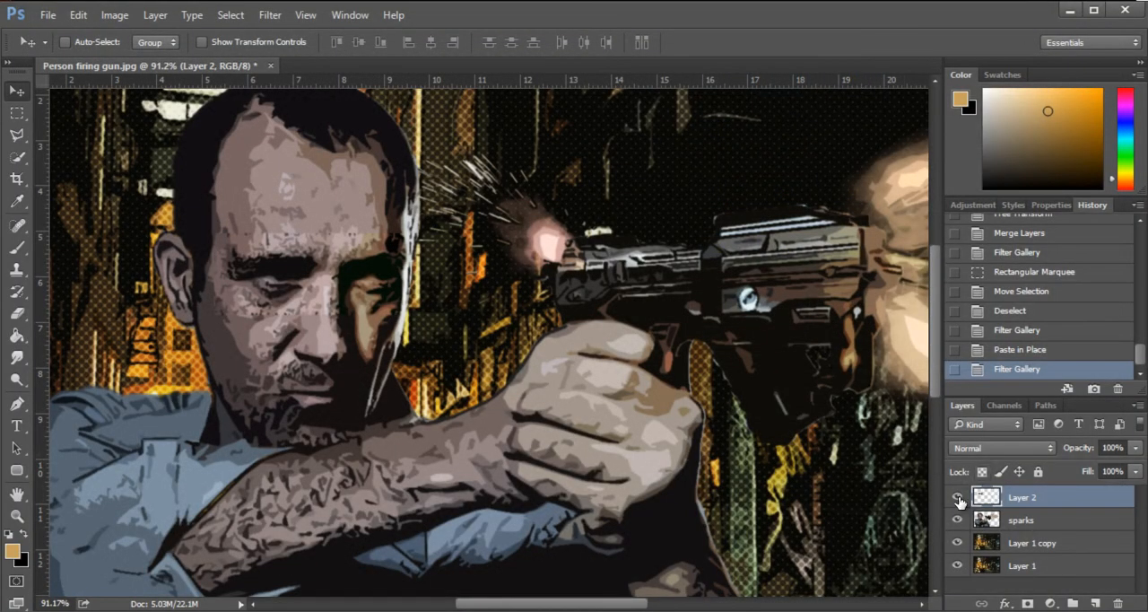
# - Compare the man's face with the filtered eye layer hidden and shown
pyautogui.click(958, 496)
pyautogui.click(957, 497)
pyautogui.click(957, 497)
pyautogui.click(958, 497)
pyautogui.click(958, 496)
pyautogui.click(958, 496)
pyautogui.click(958, 496)
pyautogui.click(958, 496)
pyautogui.click(958, 496)
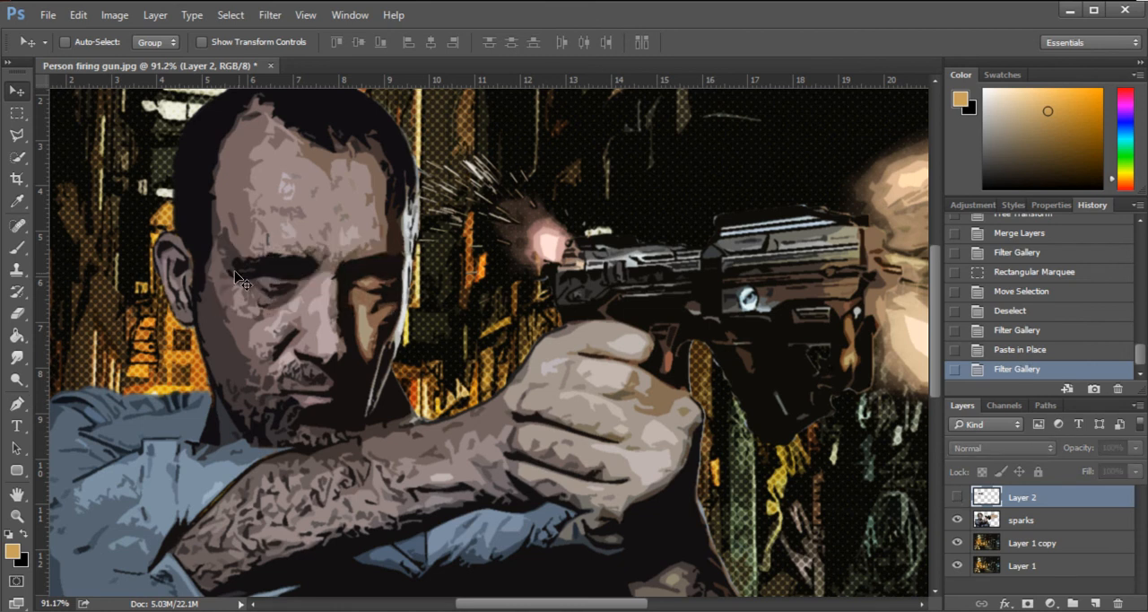
pyautogui.click(958, 496)
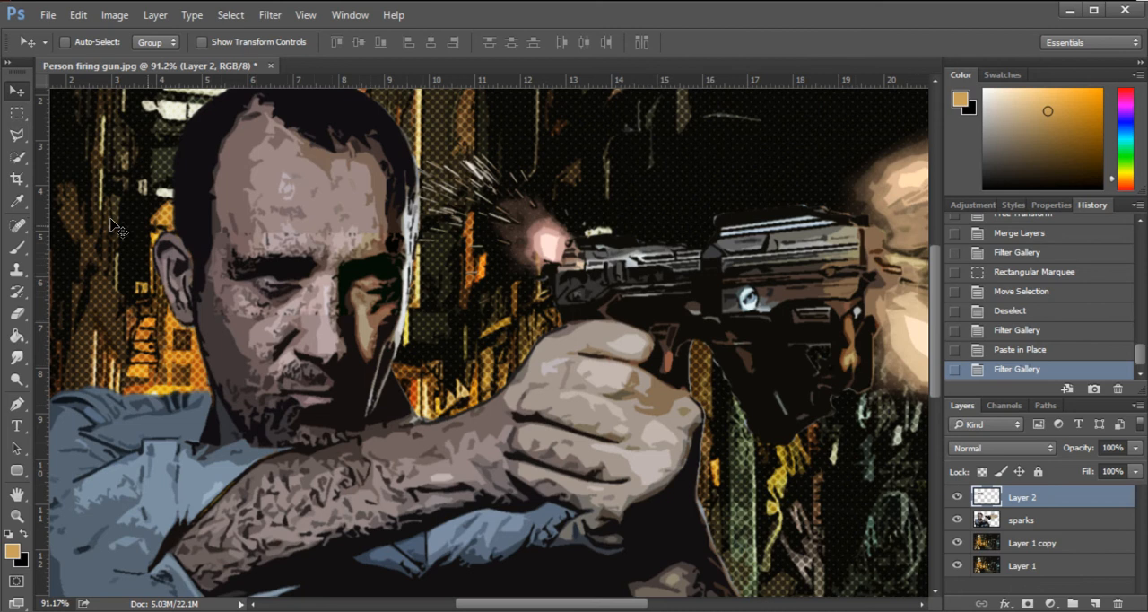
# - Erase the hard edges of the eye patch on Layer 2 with a soft 54 px brush, checking it with the layer hidden and shown
pyautogui.click(21, 313)
pyautogui.rightClick(228, 190)
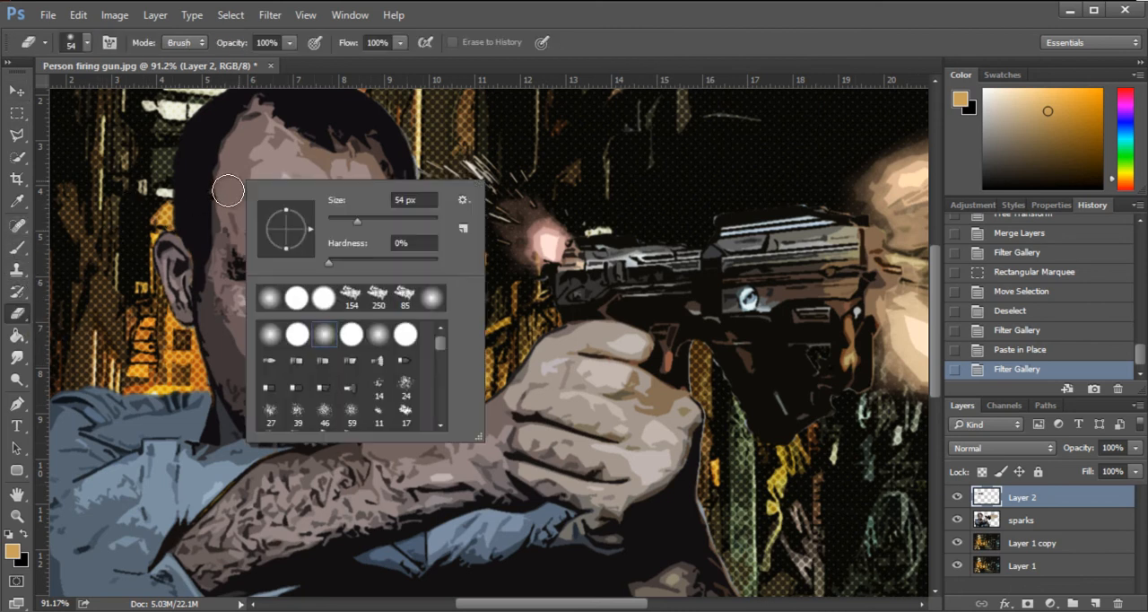
pyautogui.click(326, 344)
pyautogui.click(163, 224)
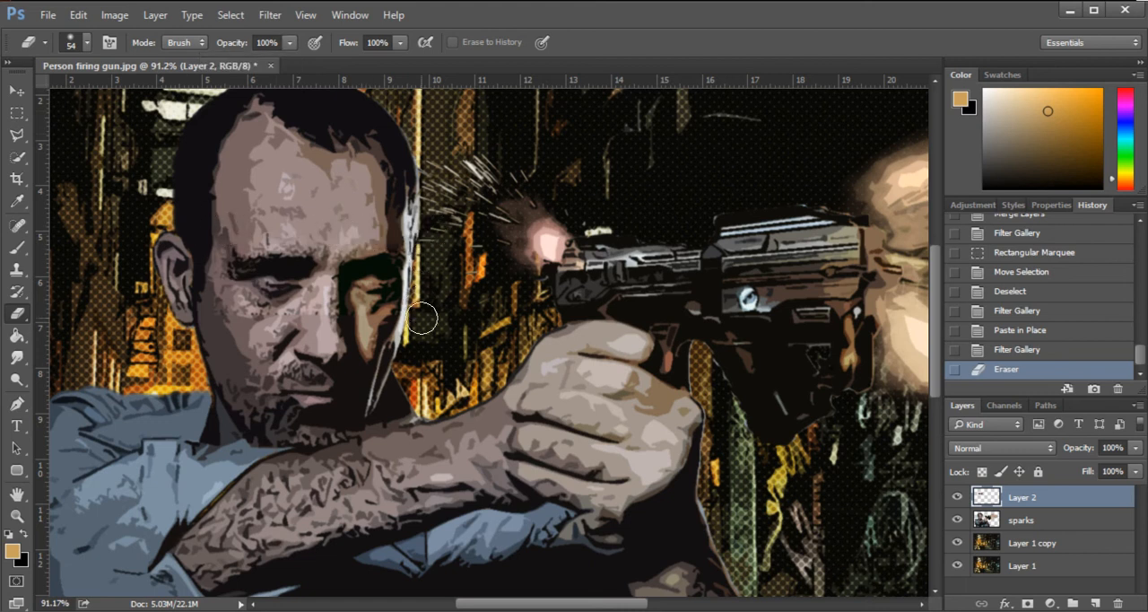
pyautogui.moveTo(204, 254)
pyautogui.mouseDown()
pyautogui.moveTo(210, 309)
pyautogui.moveTo(229, 331)
pyautogui.mouseUp()
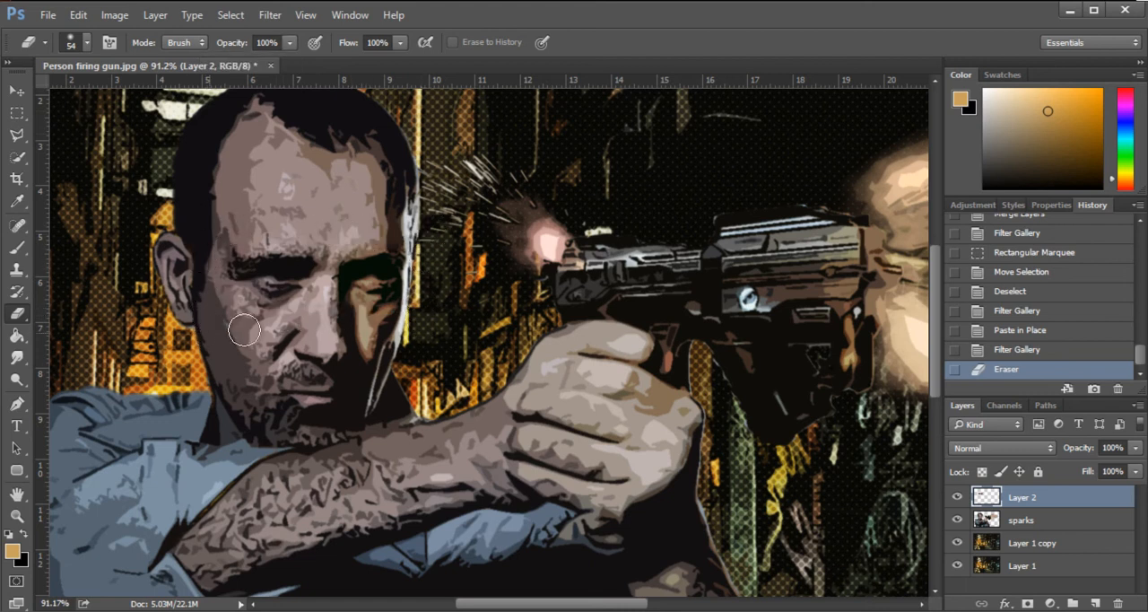
pyautogui.click(958, 498)
pyautogui.click(958, 498)
pyautogui.click(958, 498)
pyautogui.click(958, 498)
pyautogui.click(957, 499)
pyautogui.click(957, 500)
pyautogui.press('alt')
pyautogui.click(419, 325)
# - Merge the eye patch on Layer 2 with the sparks layer
pyautogui.scroll(-4, 426, 322)
pyautogui.press('m')
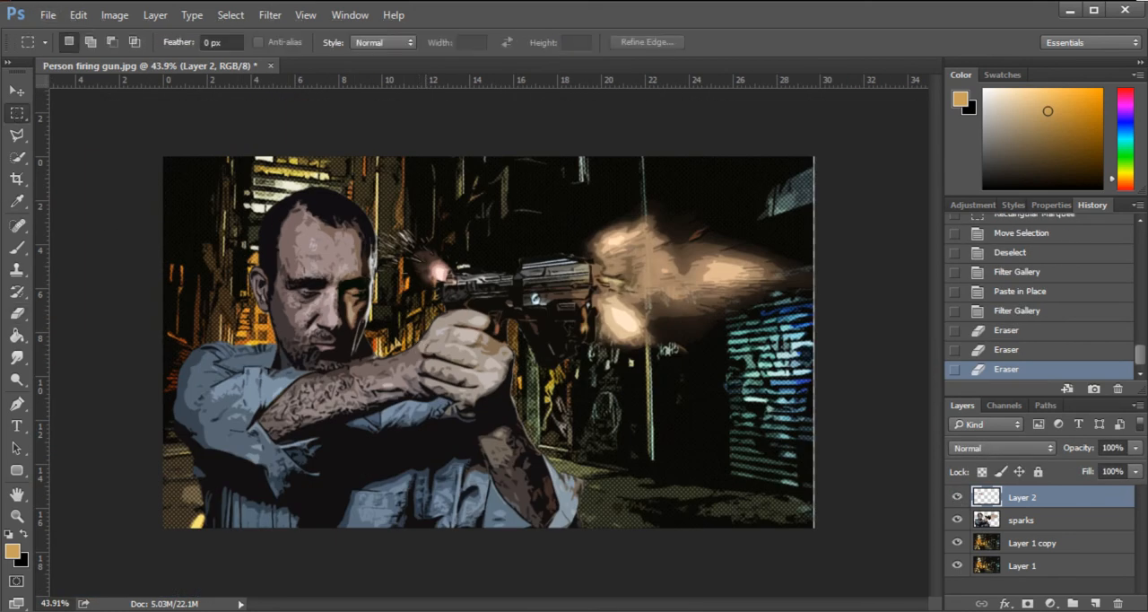
pyautogui.press('alt')
pyautogui.keyDown('shift'); pyautogui.click(1036, 522); pyautogui.keyUp('shift')
pyautogui.click(1033, 500)
pyautogui.keyDown('shift'); pyautogui.click(1037, 529); pyautogui.keyUp('shift')
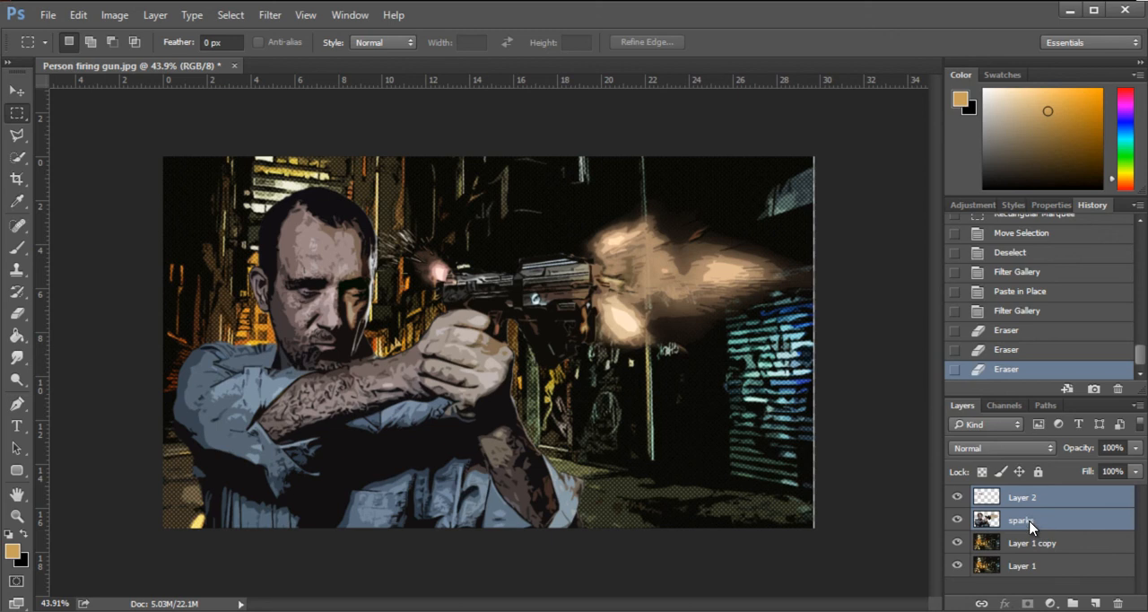
pyautogui.rightClick(1032, 527)
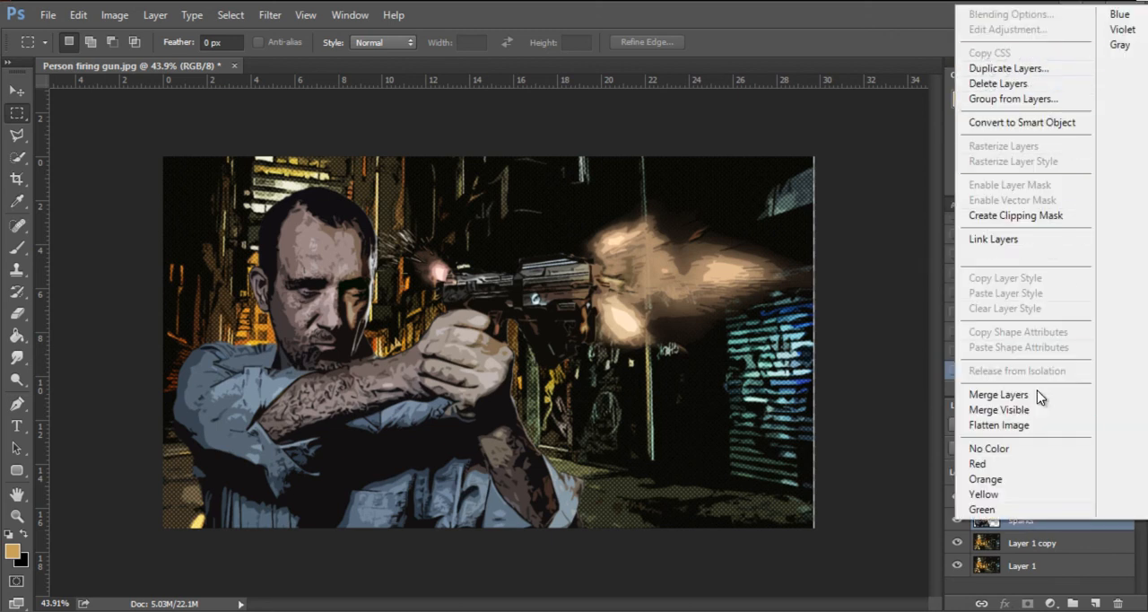
pyautogui.click(1031, 396)
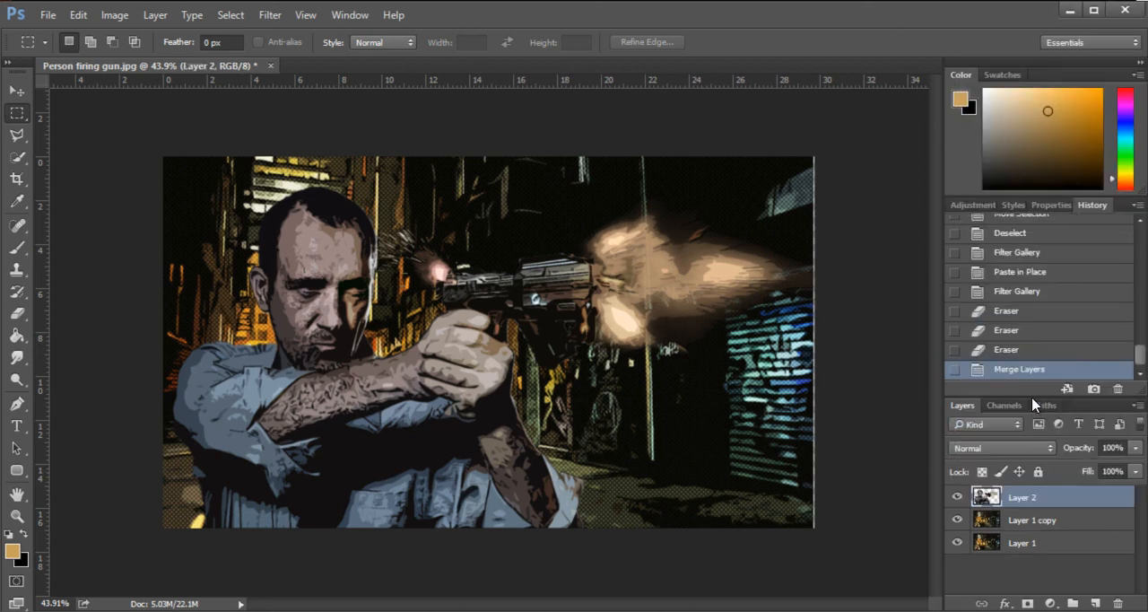
# - Check the merged figure layer hidden and shown, and duplicate it
pyautogui.click(956, 496)
pyautogui.click(956, 497)
pyautogui.click(956, 497)
pyautogui.click(957, 497)
pyautogui.rightClick(1055, 504)
pyautogui.click(1065, 500)
pyautogui.hotkey('ctrl', 'j')
pyautogui.hotkey('ctrl', 'k')
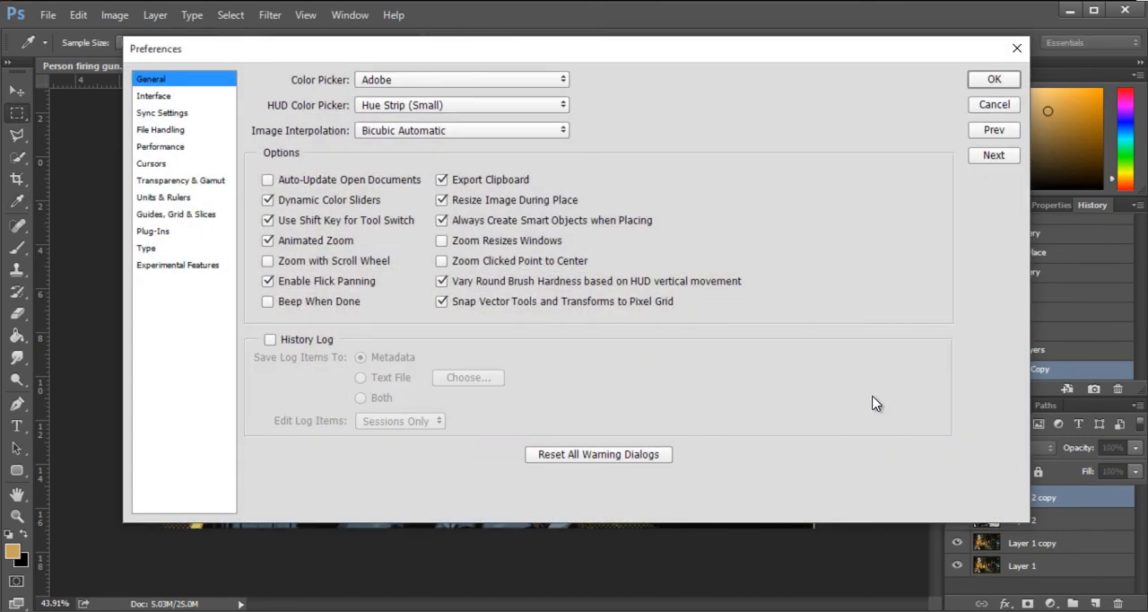
pyautogui.press('Escape')
pyautogui.press('alt')
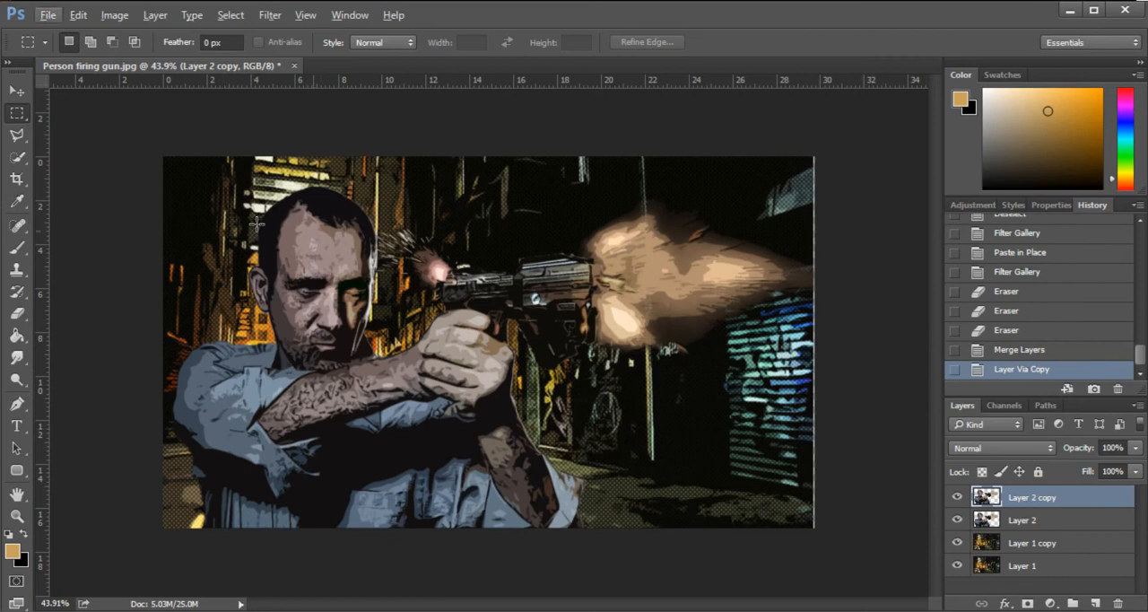
# - Apply the Color Halftone filter to the Layer 2 copy with all four channel screen angles at 45 degrees
pyautogui.click(14, 90)
pyautogui.scroll(1, 446, 232)
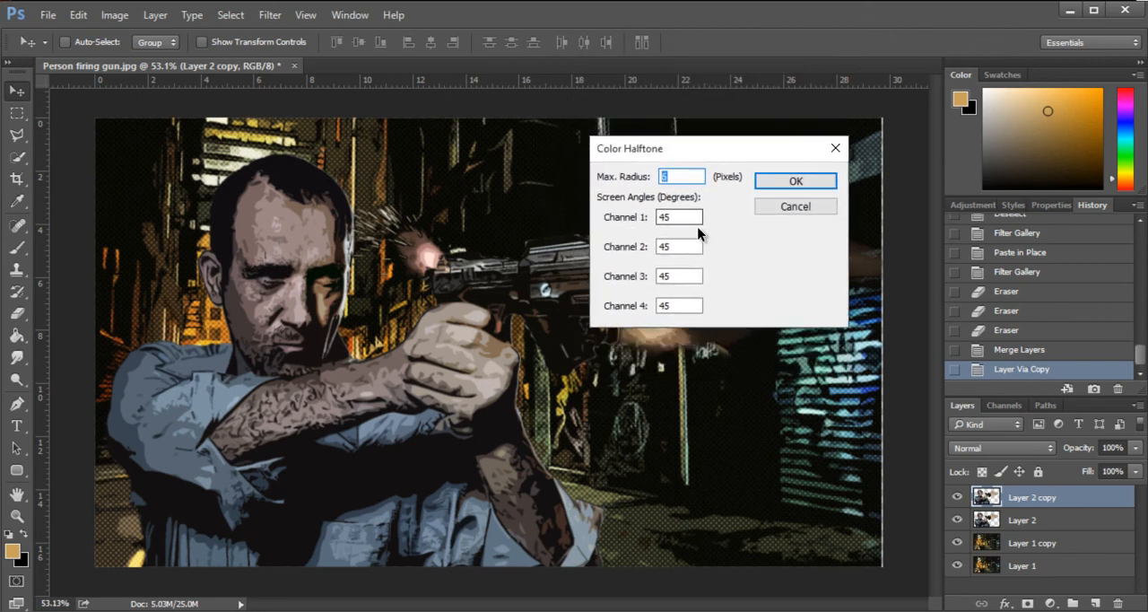
pyautogui.click(791, 185)
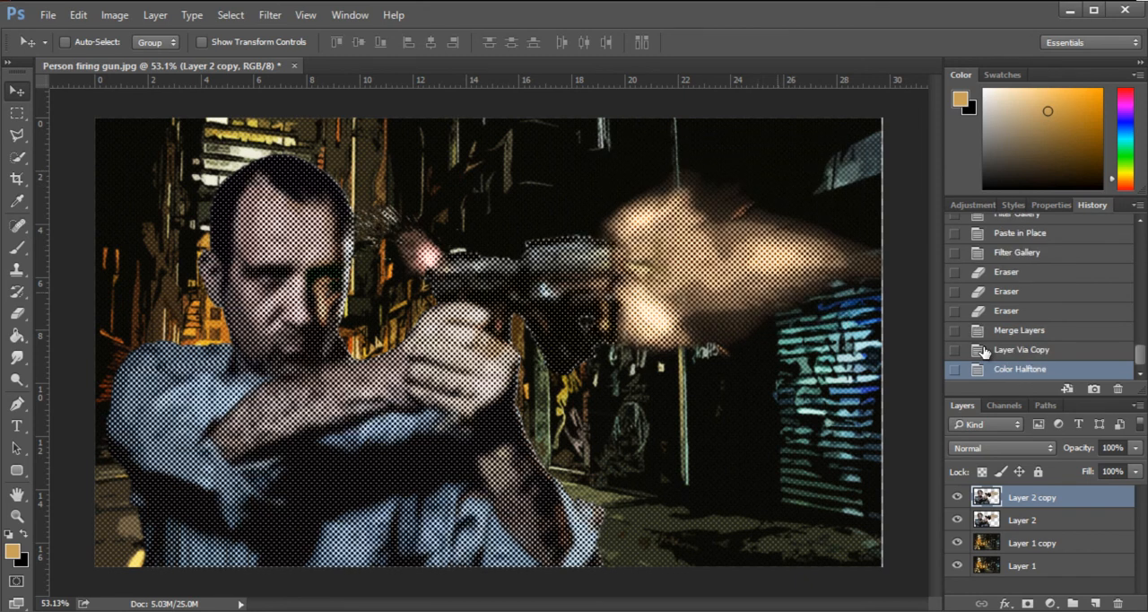
# - Blend the halftoned Layer 2 copy as Soft Light at 51% opacity
pyautogui.click(1017, 449)
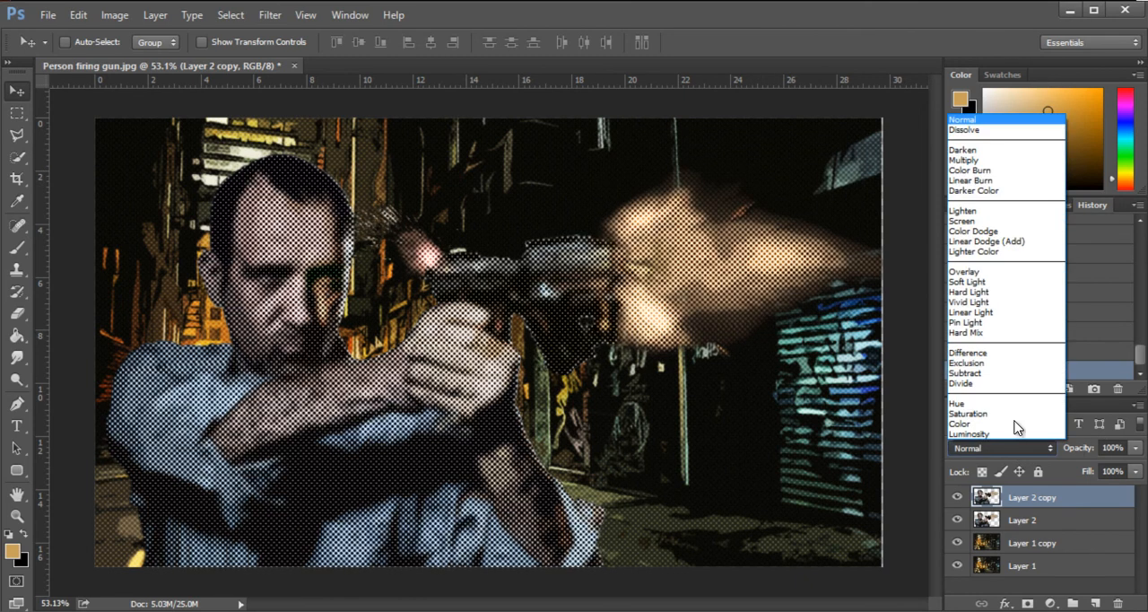
pyautogui.click(992, 285)
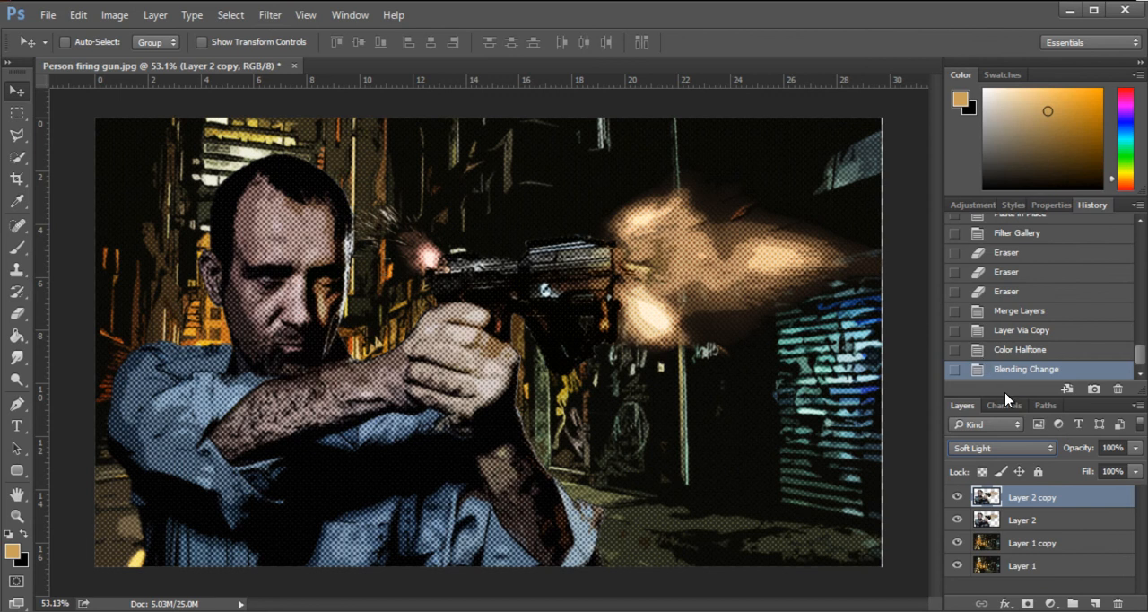
pyautogui.click(1135, 447)
pyautogui.moveTo(1130, 466); pyautogui.dragTo(1094, 474)
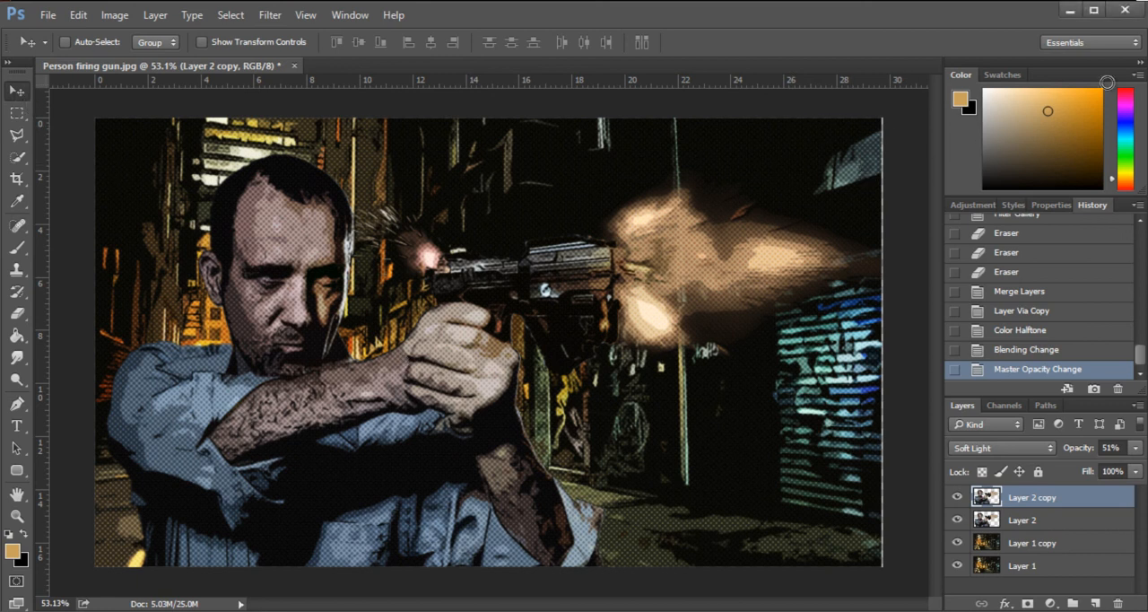
pyautogui.scroll(-2, 87, 129)
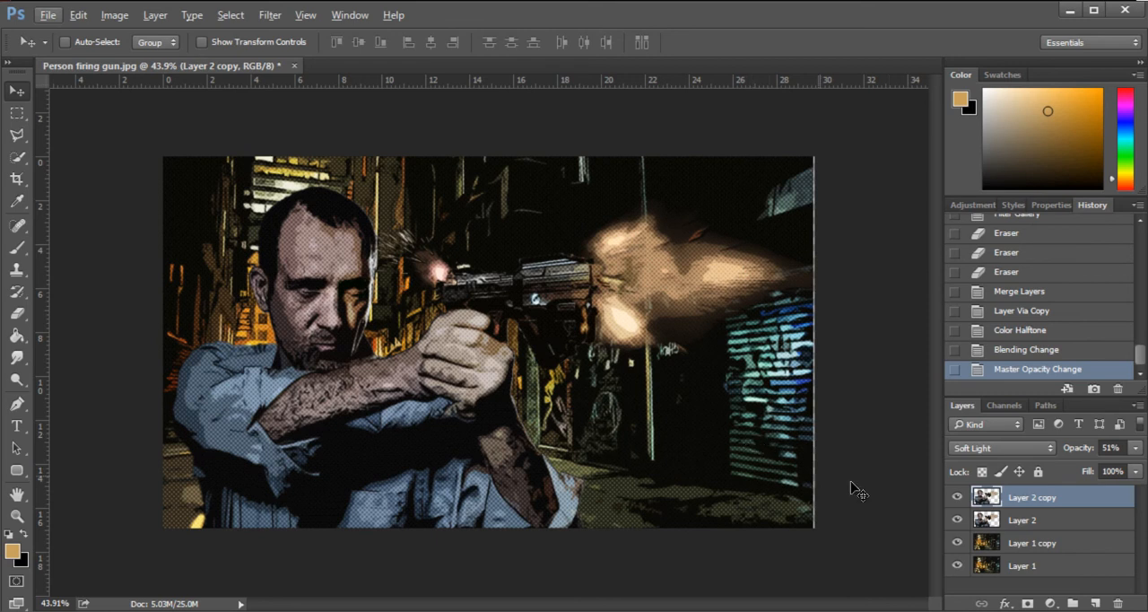
# - Merge Layer 2 with Layer 2 copy, and merge Layer 1 with Layer 1 copy
pyautogui.keyDown('shift'); pyautogui.click(1009, 521); pyautogui.keyUp('shift')
pyautogui.rightClick(986, 525)
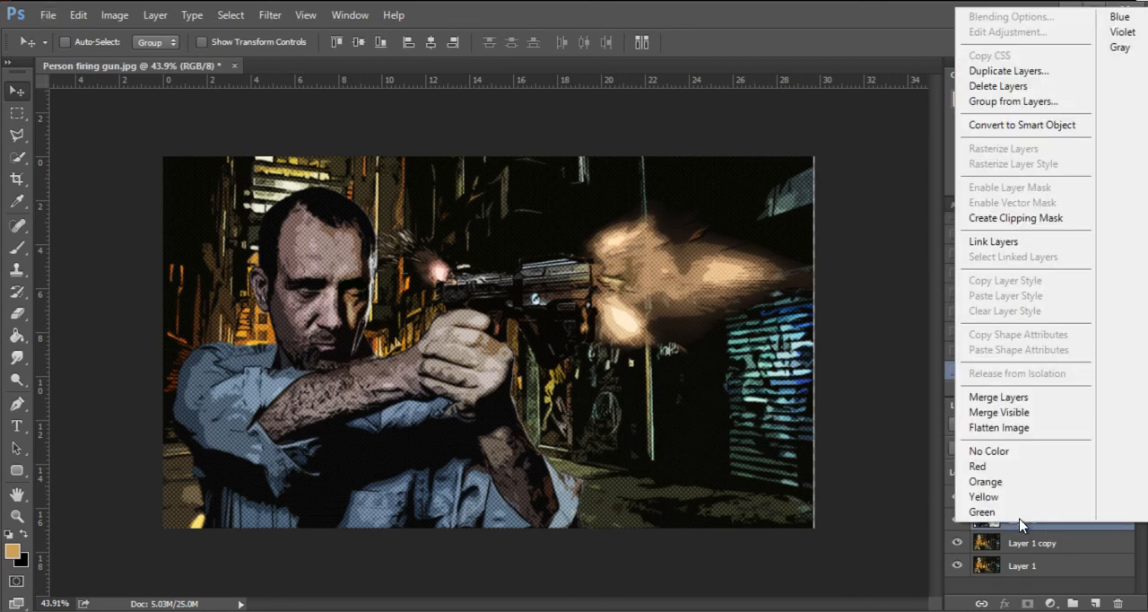
pyautogui.click(997, 397)
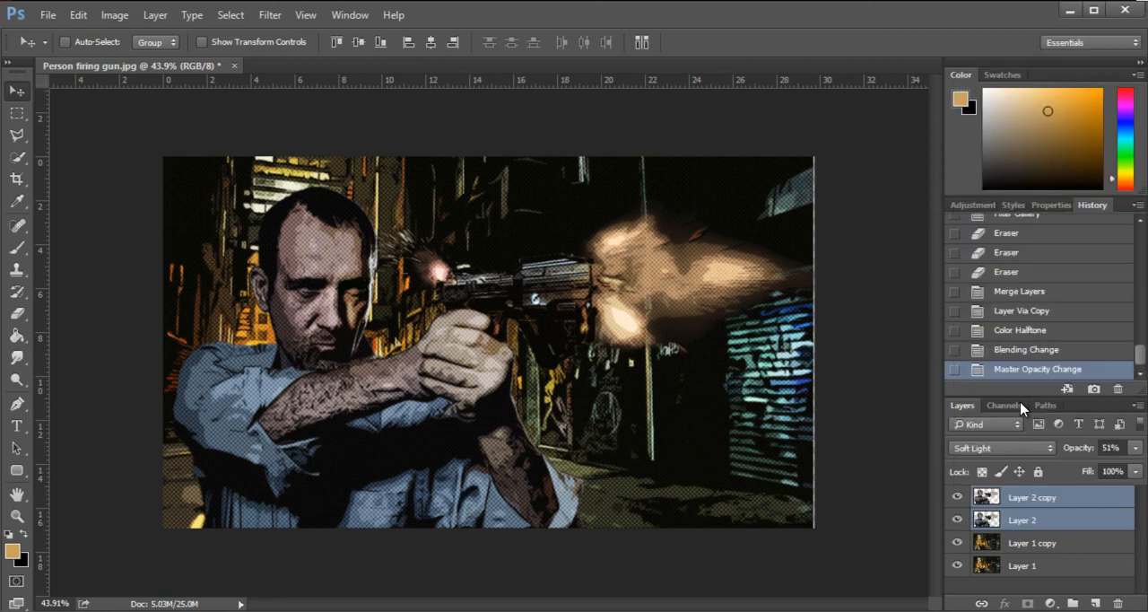
pyautogui.click(1017, 522)
pyautogui.keyDown('shift'); pyautogui.click(1022, 543); pyautogui.keyUp('shift')
pyautogui.rightClick(1020, 542)
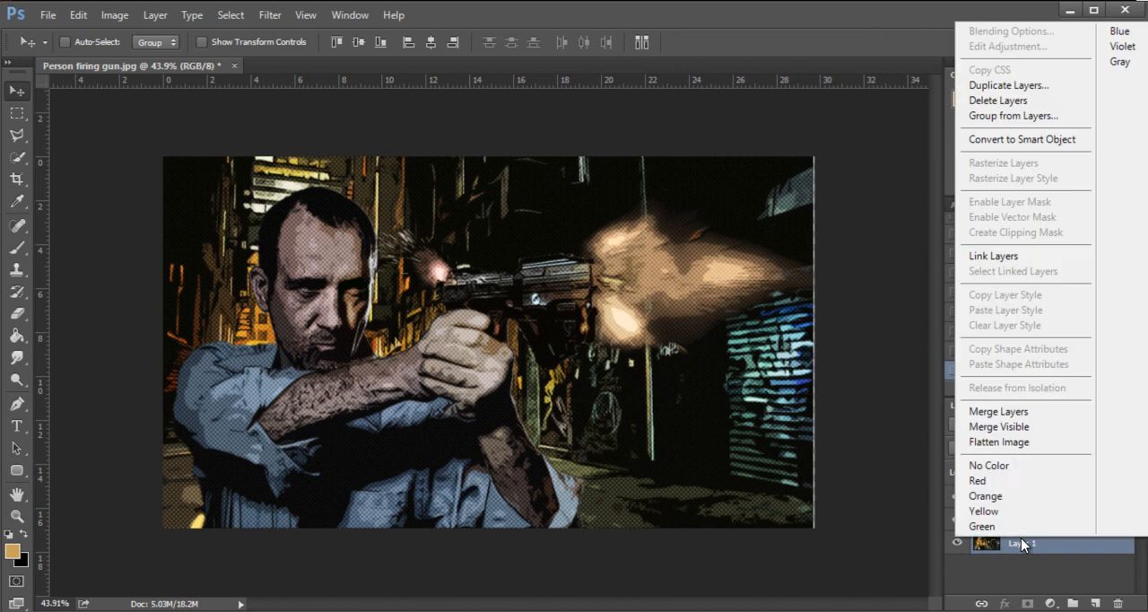
pyautogui.click(1009, 412)
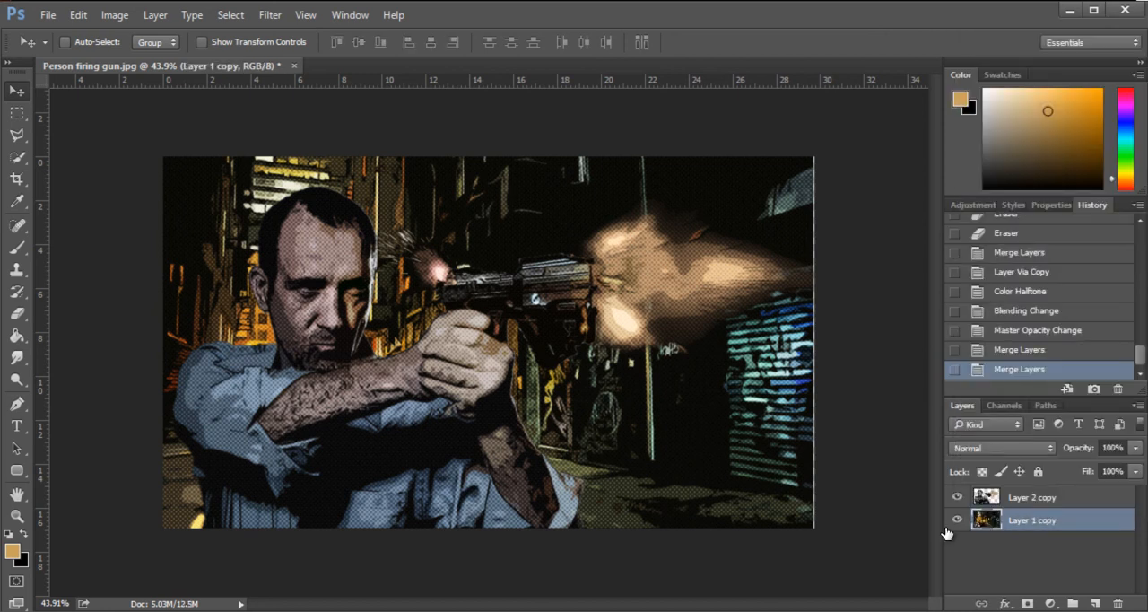
# - Check the merged figure and alley layers separately by hiding and showing each in turn
pyautogui.click(958, 497)
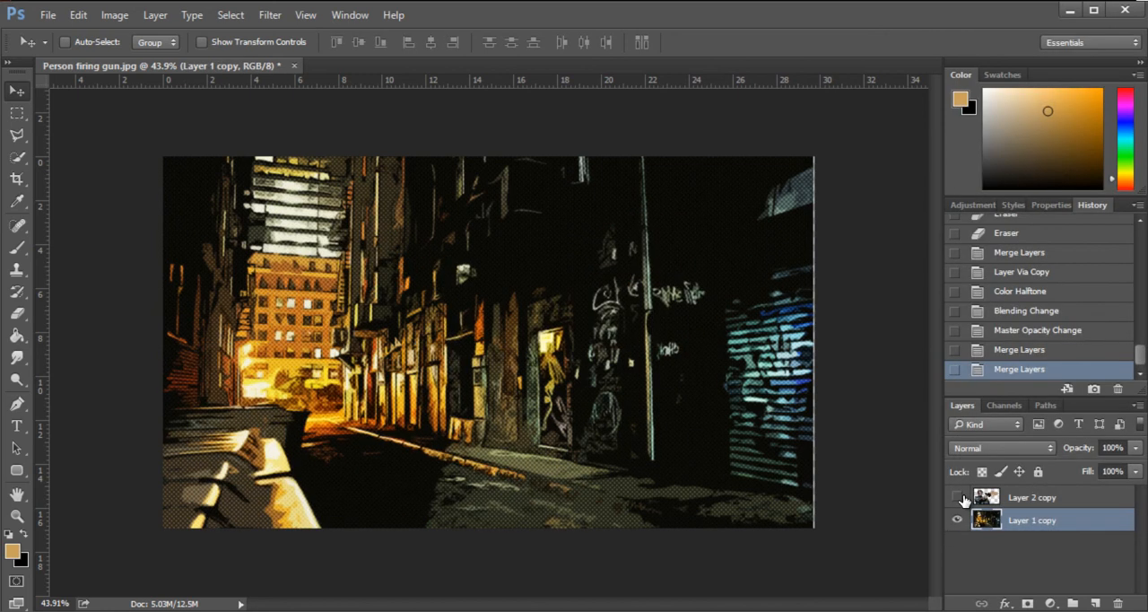
pyautogui.click(957, 497)
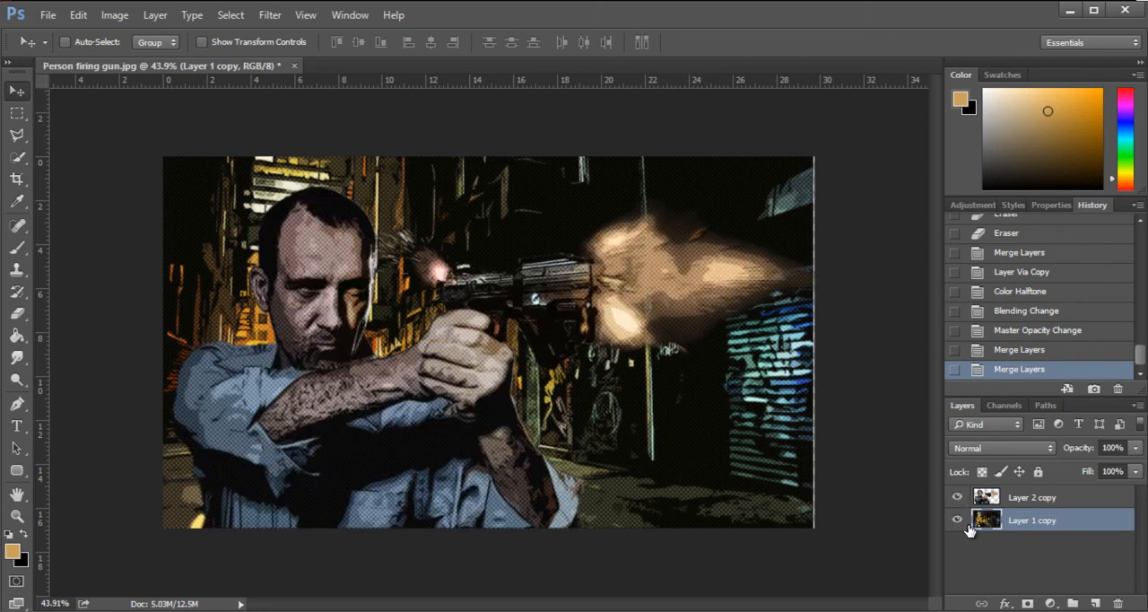
pyautogui.click(957, 520)
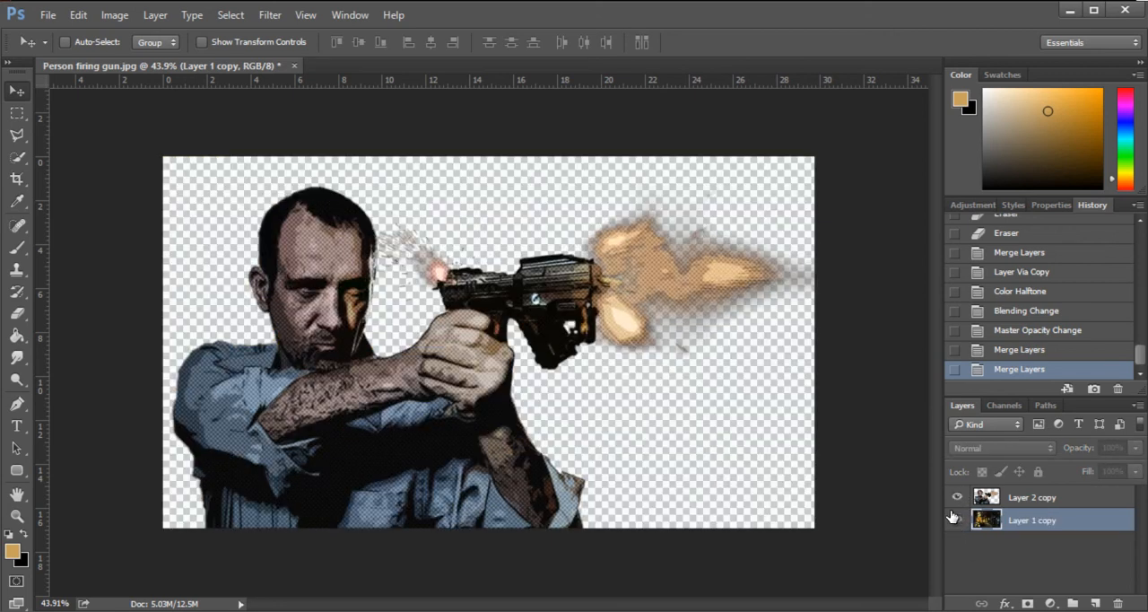
pyautogui.click(956, 519)
pyautogui.keyDown('alt'); pyautogui.click(958, 520); pyautogui.keyUp('alt')
pyautogui.keyDown('alt'); pyautogui.click(959, 521); pyautogui.keyUp('alt')
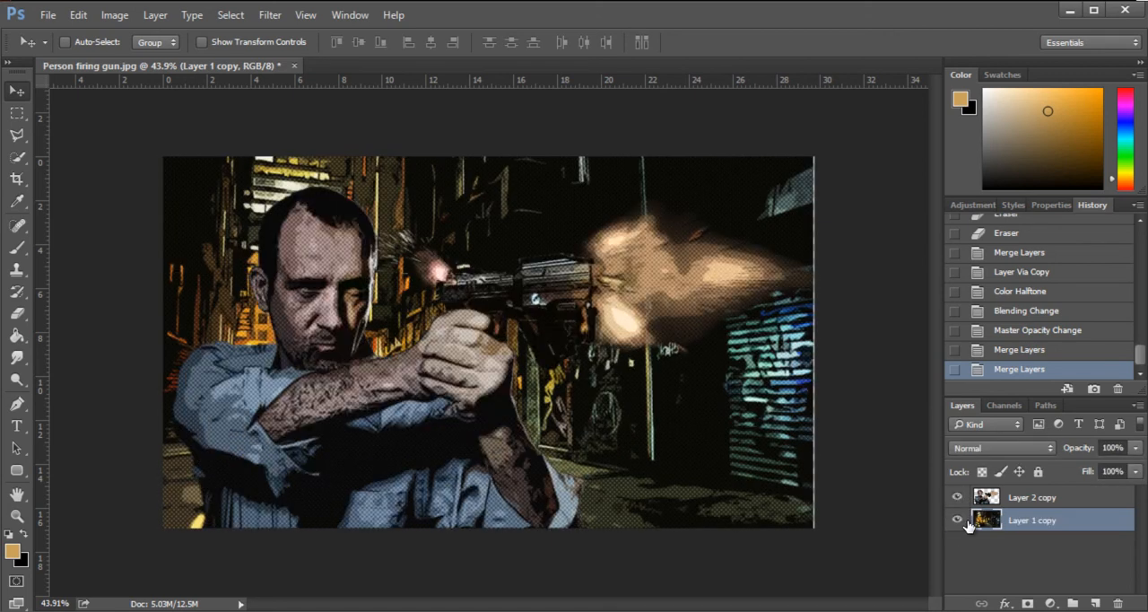
# - Compare the image with and without the alley background, and leave Layer 1 copy hidden
pyautogui.click(957, 520)
pyautogui.click(957, 522)
pyautogui.click(957, 522)
pyautogui.click(957, 522)
pyautogui.click(957, 521)
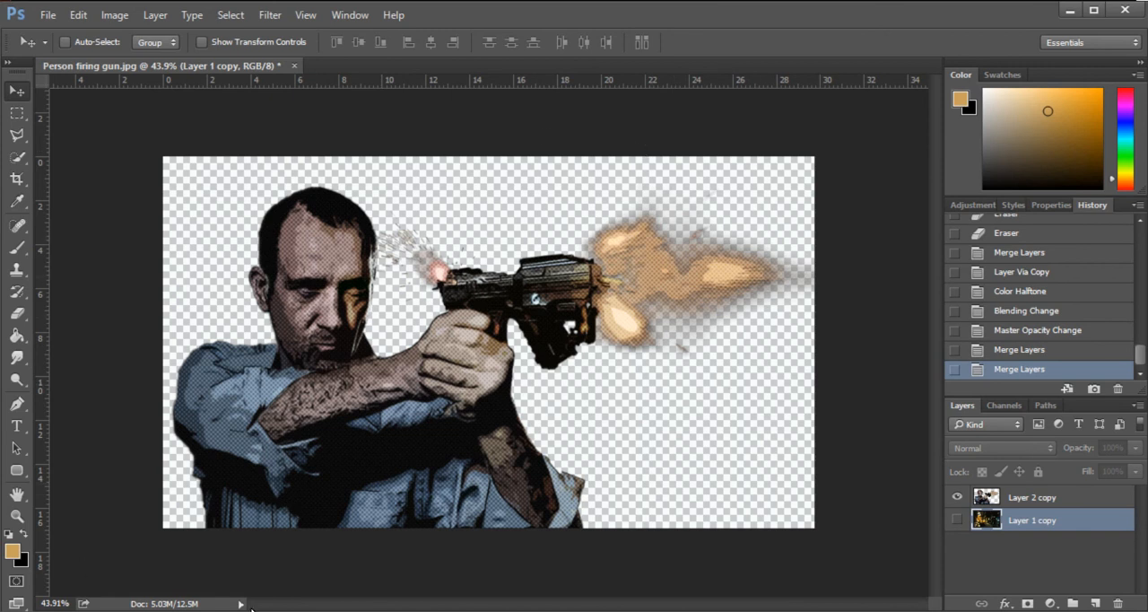
# - Choose PNG as the format for saving Person firing gun with its transparent background, and cancel the save
pyautogui.click(47, 16)
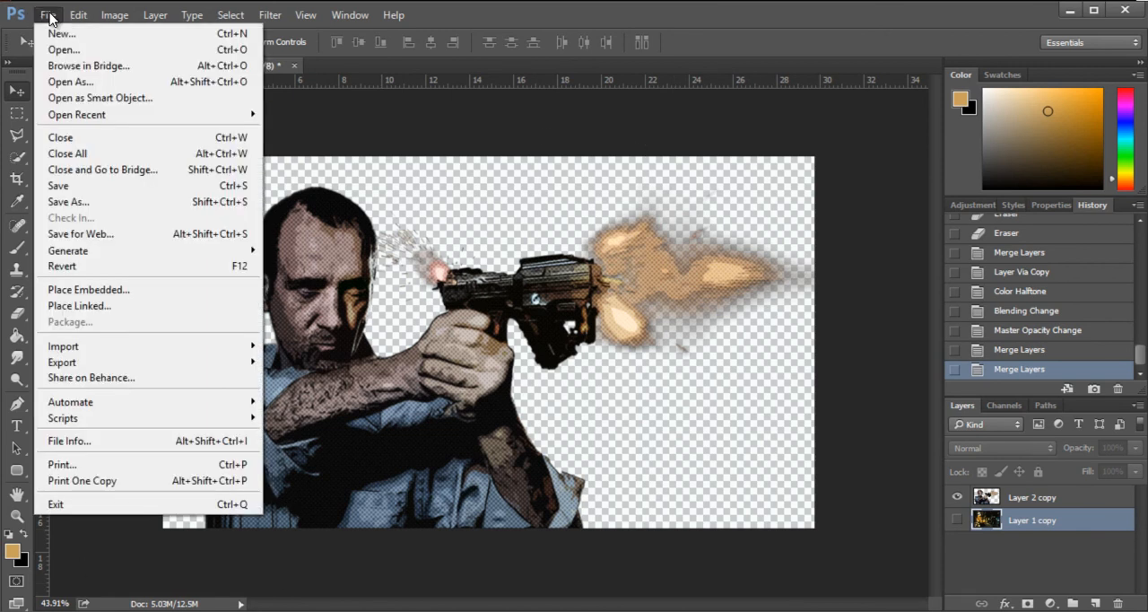
pyautogui.click(125, 202)
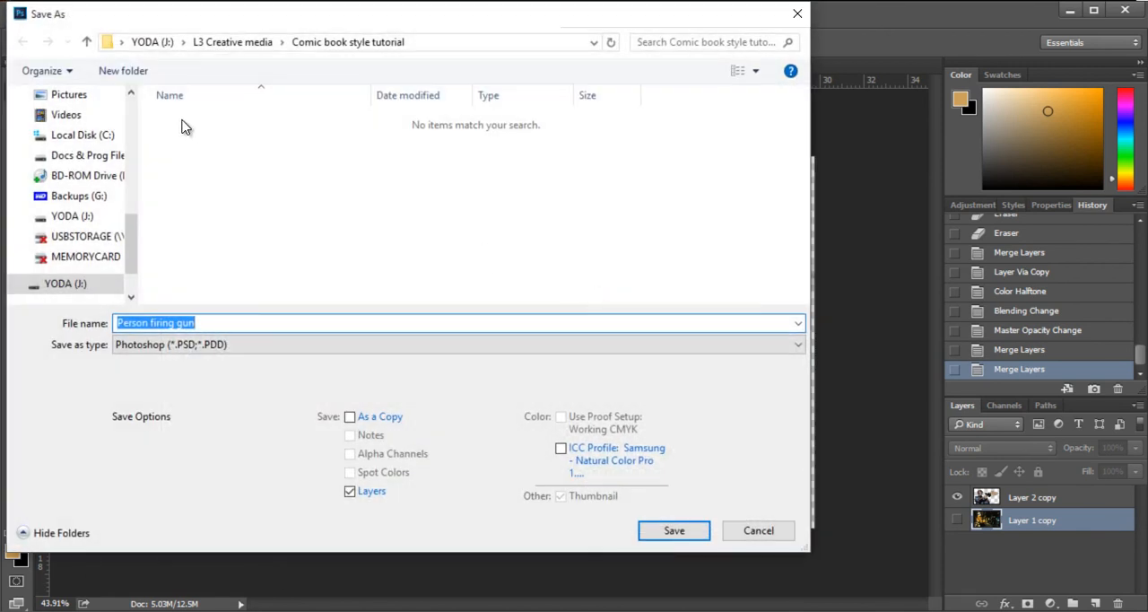
pyautogui.click(175, 346)
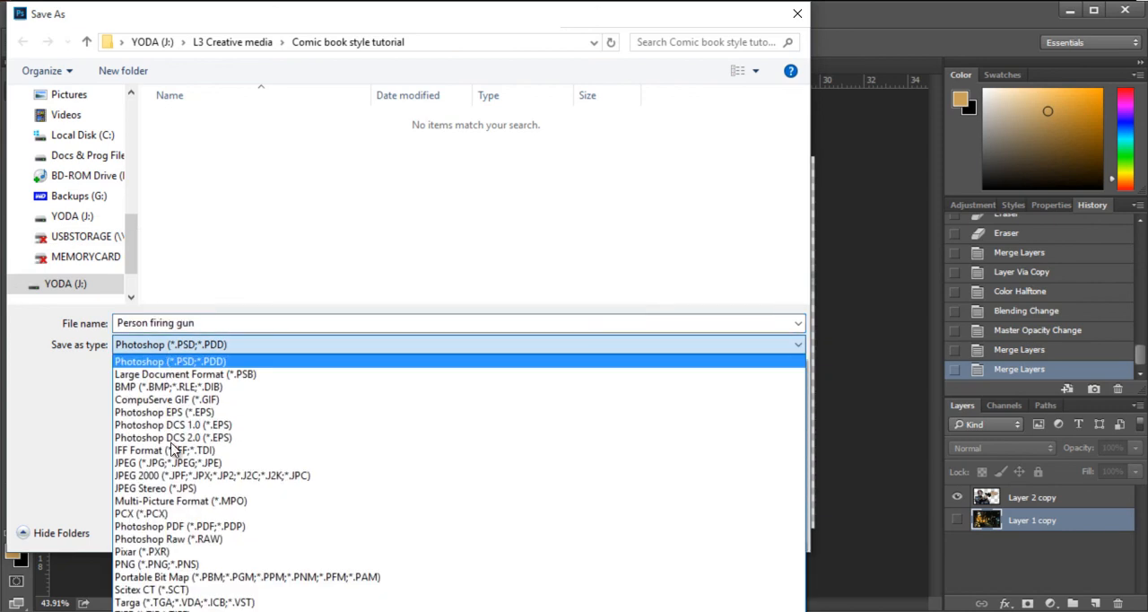
pyautogui.click(189, 561)
pyautogui.moveTo(494, 23); pyautogui.dragTo(190, 304)
pyautogui.moveTo(172, 345); pyautogui.dragTo(654, 78)
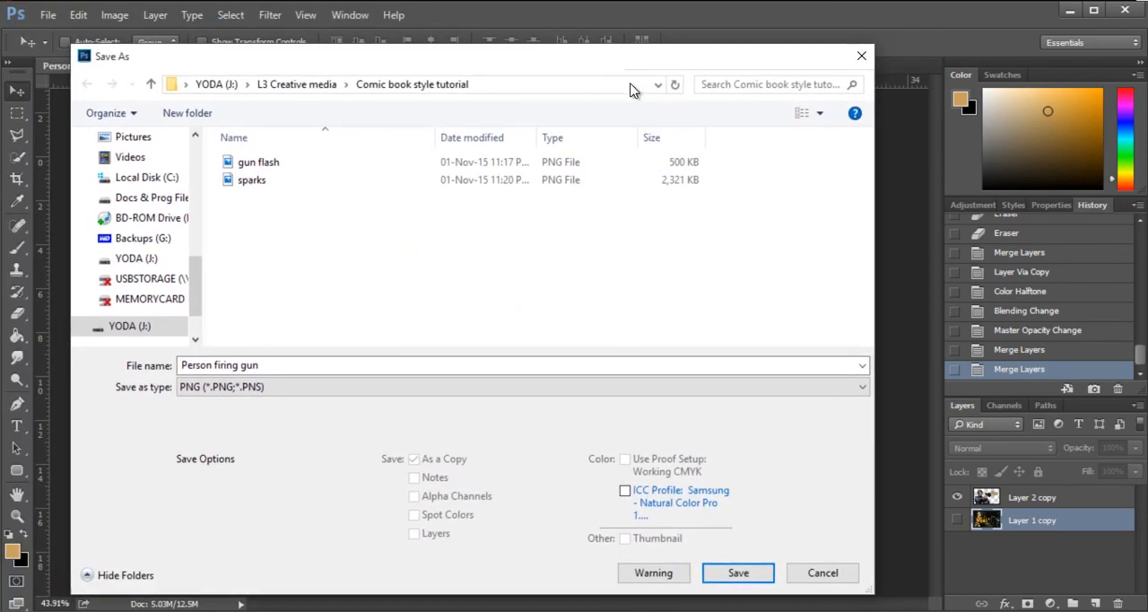
pyautogui.click(862, 56)
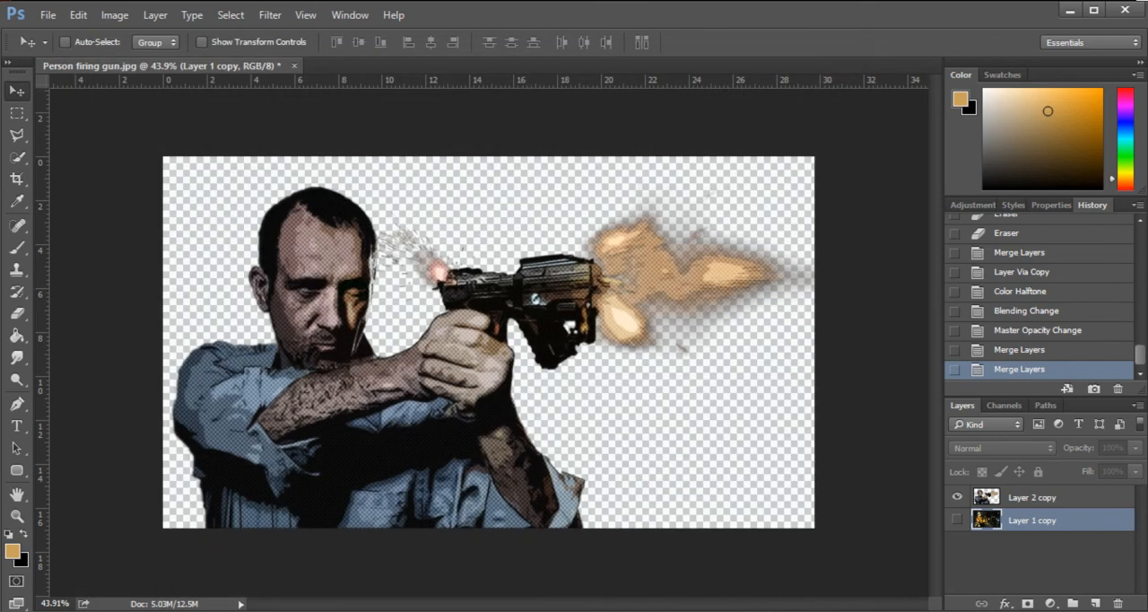